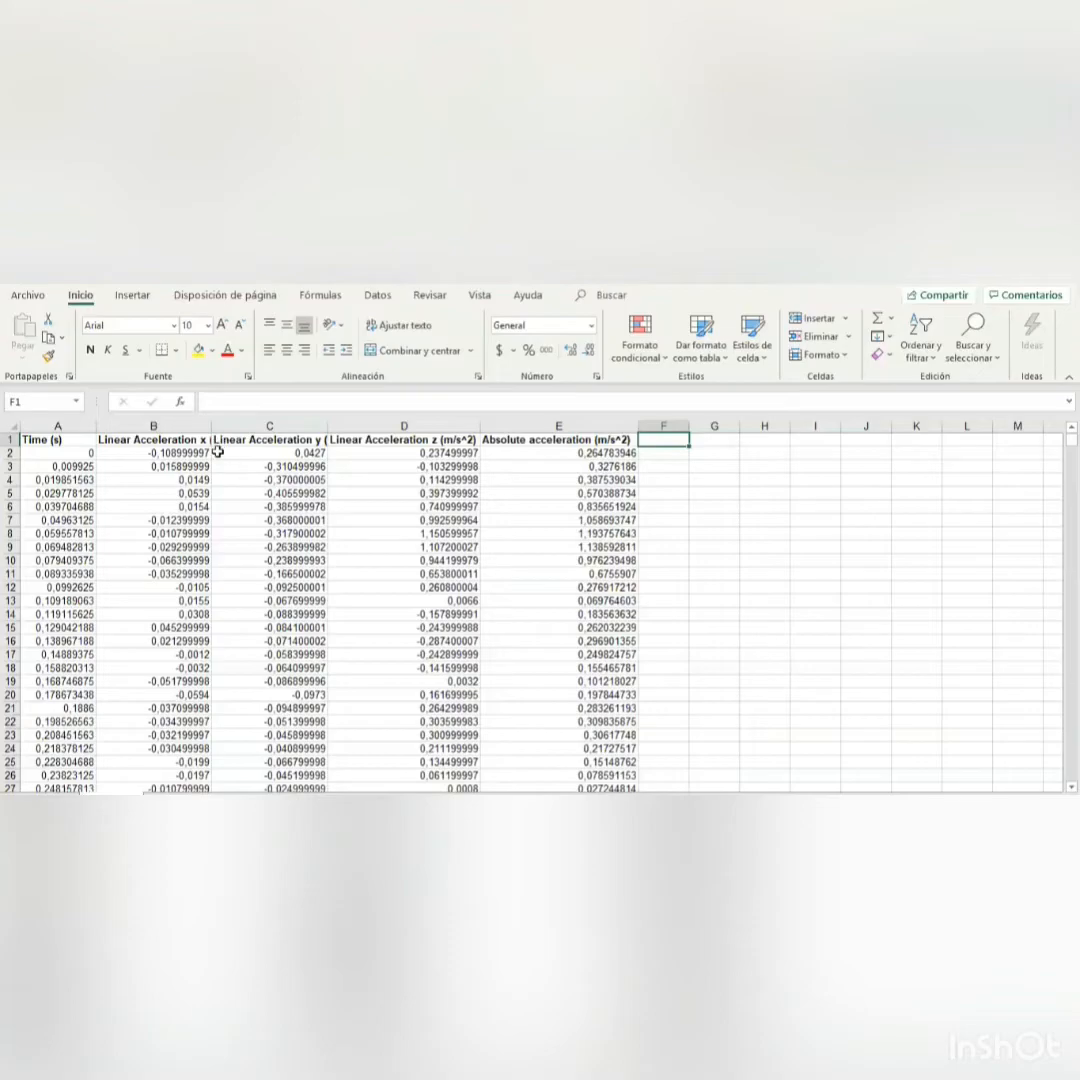
Insert an empty column between the Linear Acceleration x and Linear Acceleration y columns
click(266, 428)
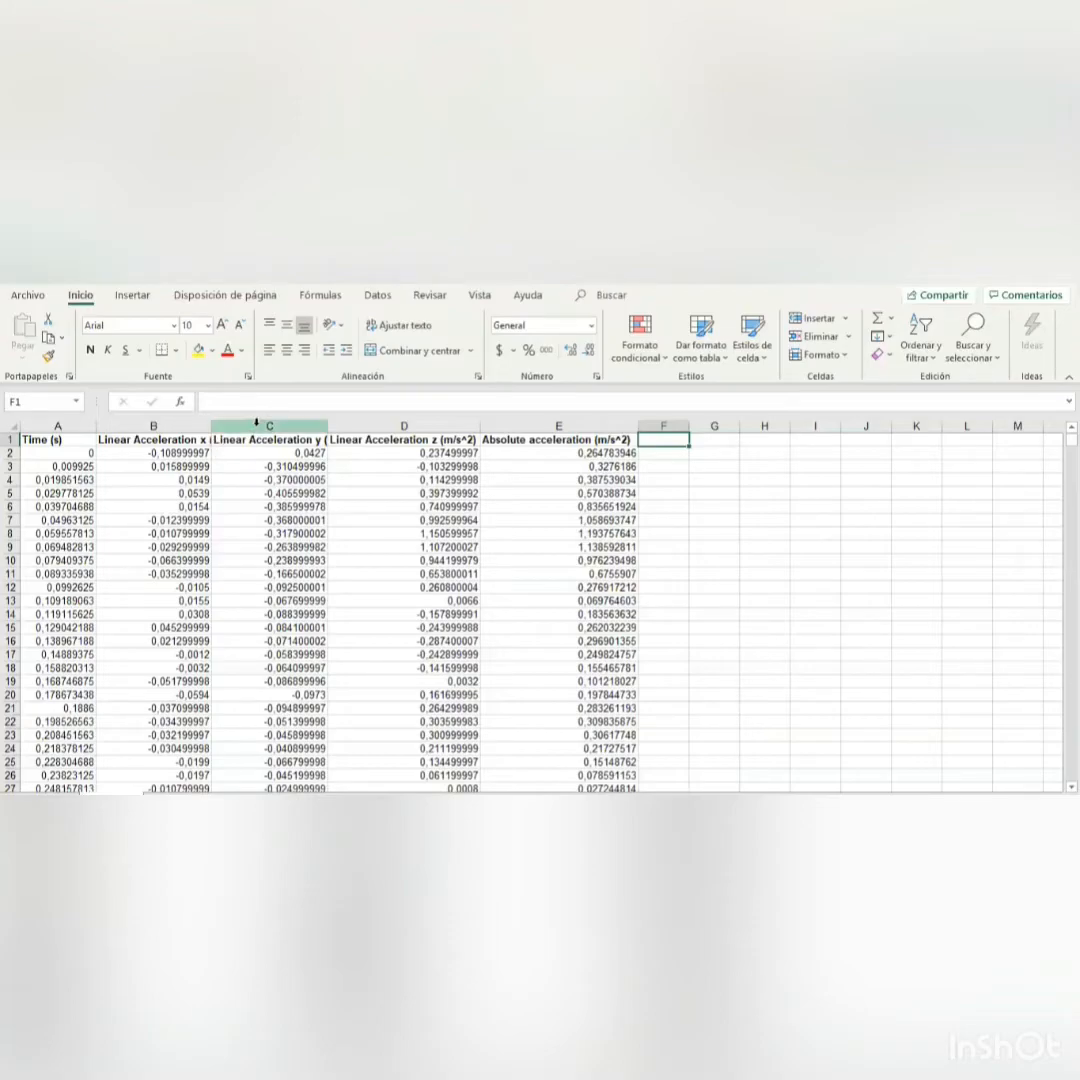
right_click(258, 430)
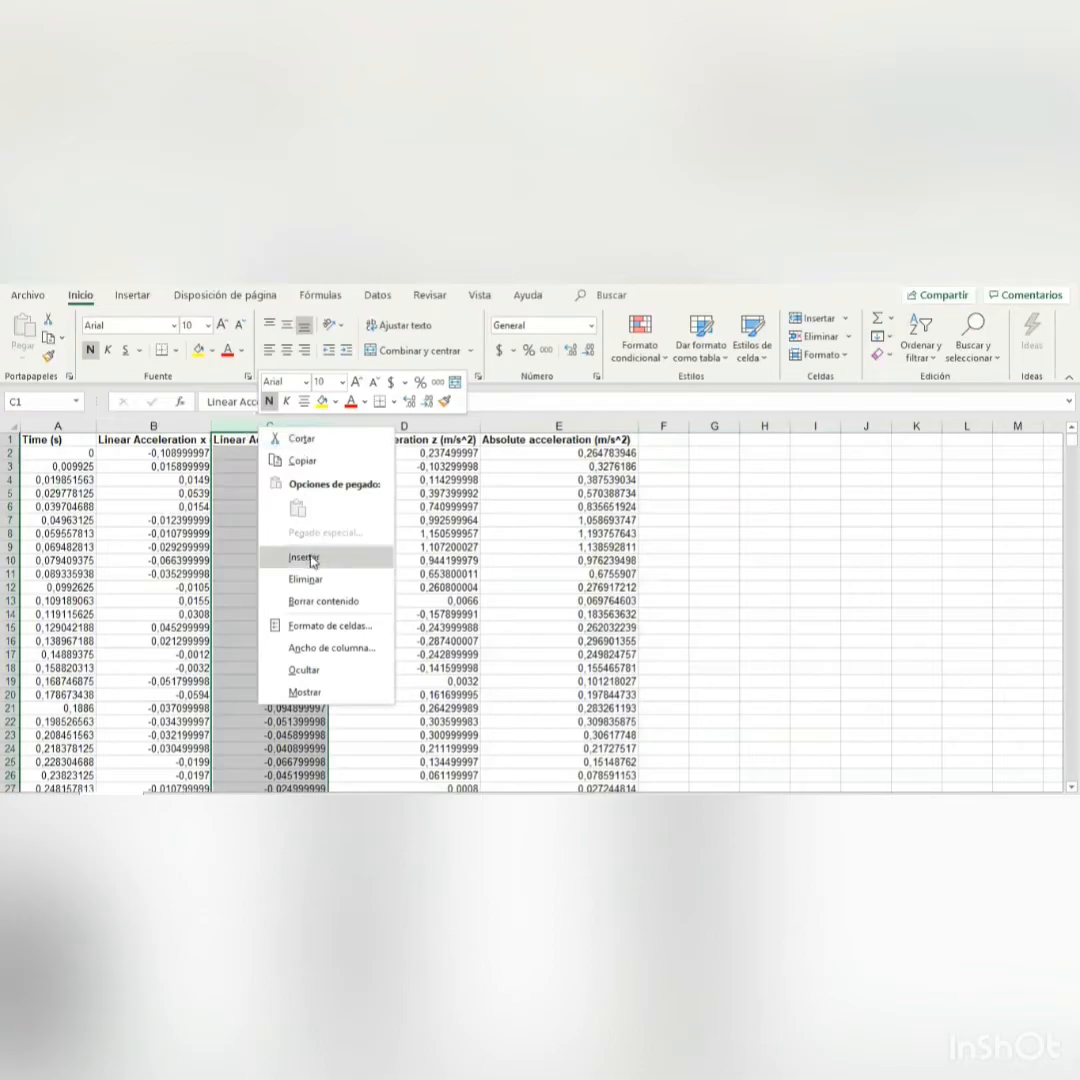
click(310, 560)
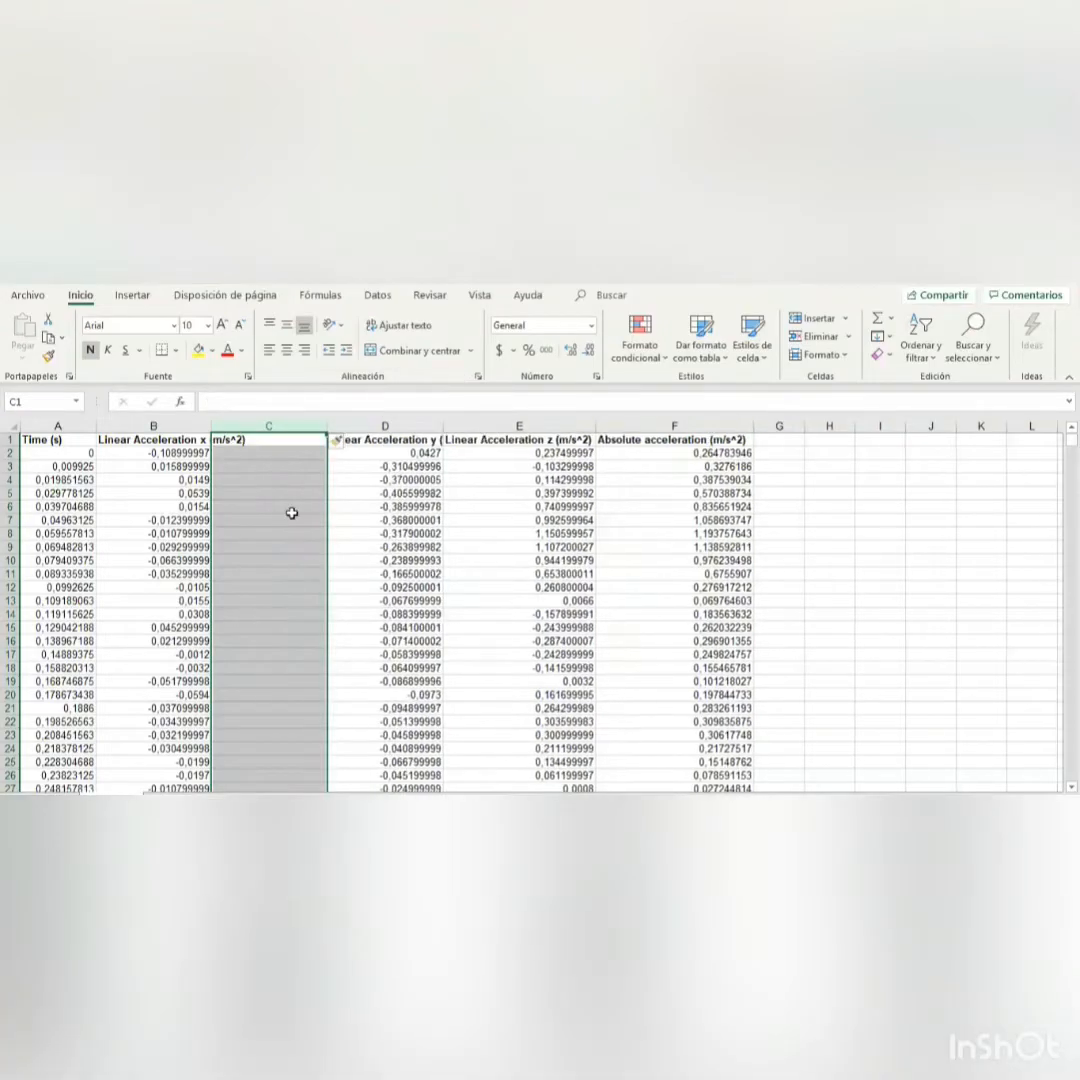
Enter the header "aceleración lineal X normalizada" in cell C1 of the new column
click(262, 403)
text(aceleración loneal)
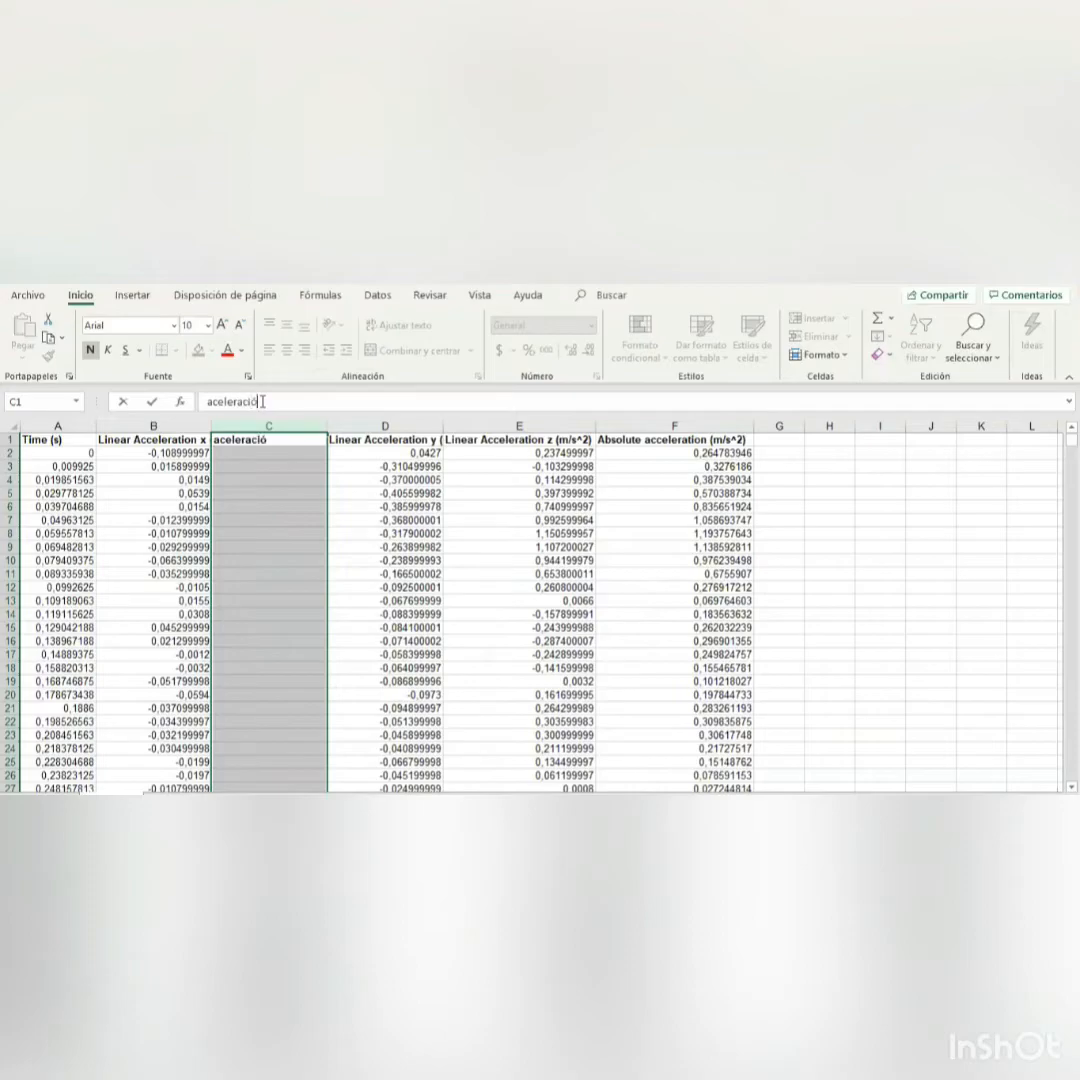
key(BackSpace)
key(BackSpace)
key(BackSpace)
key(BackSpace)
key(BackSpace)
text(ineal X normalizada)
Insert one empty column before Linear Acceleration z and another before Absolute acceleration
click(485, 427)
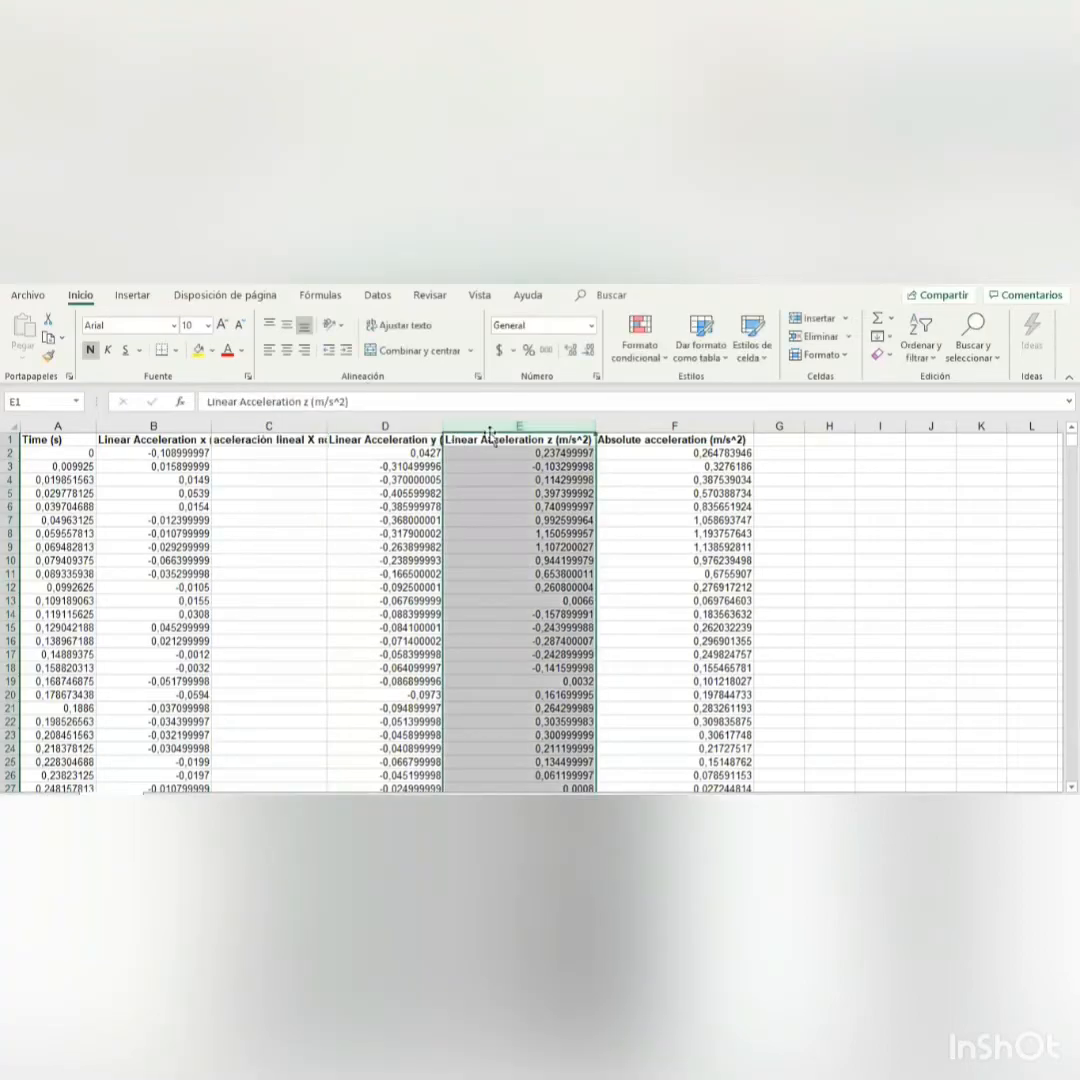
right_click(483, 423)
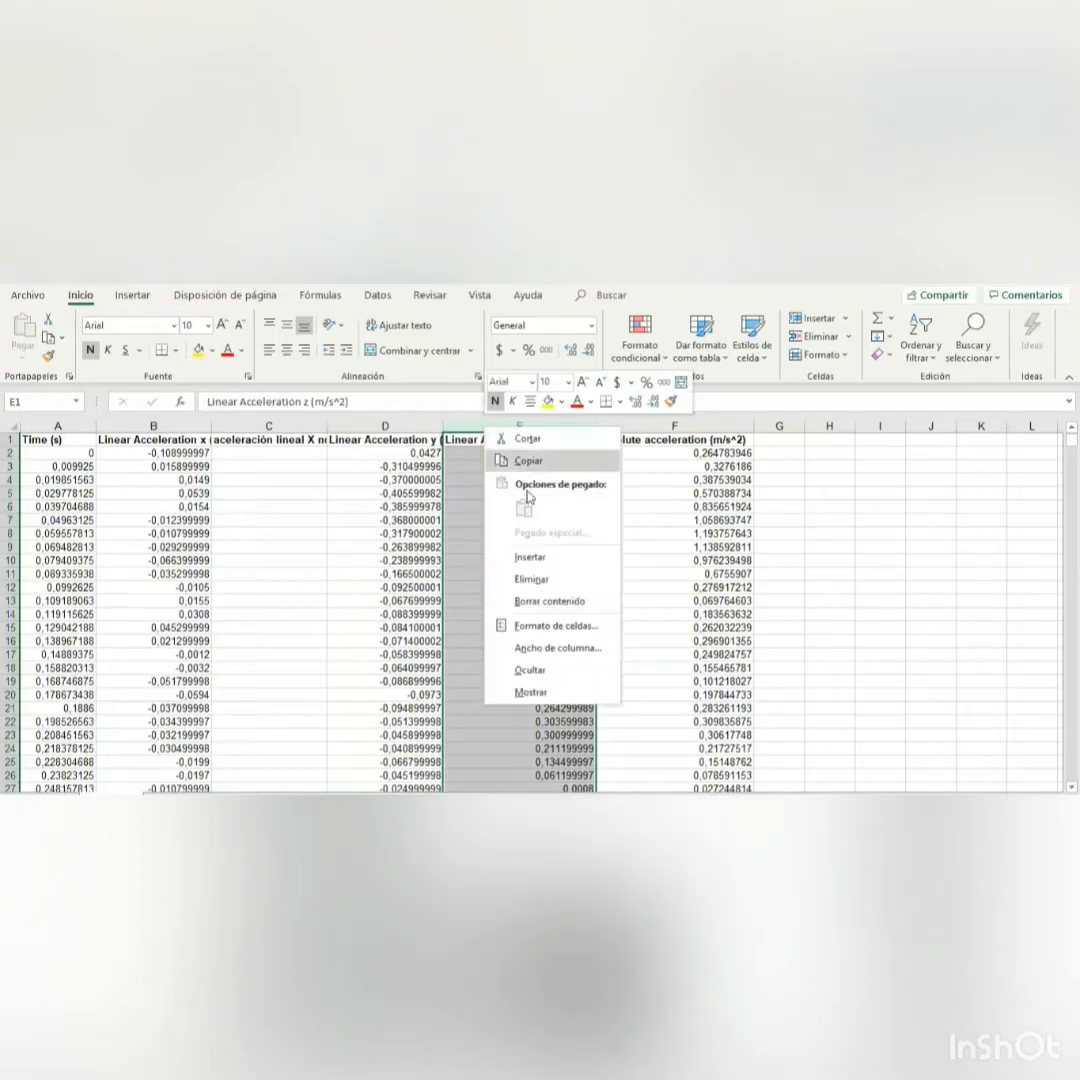
click(540, 560)
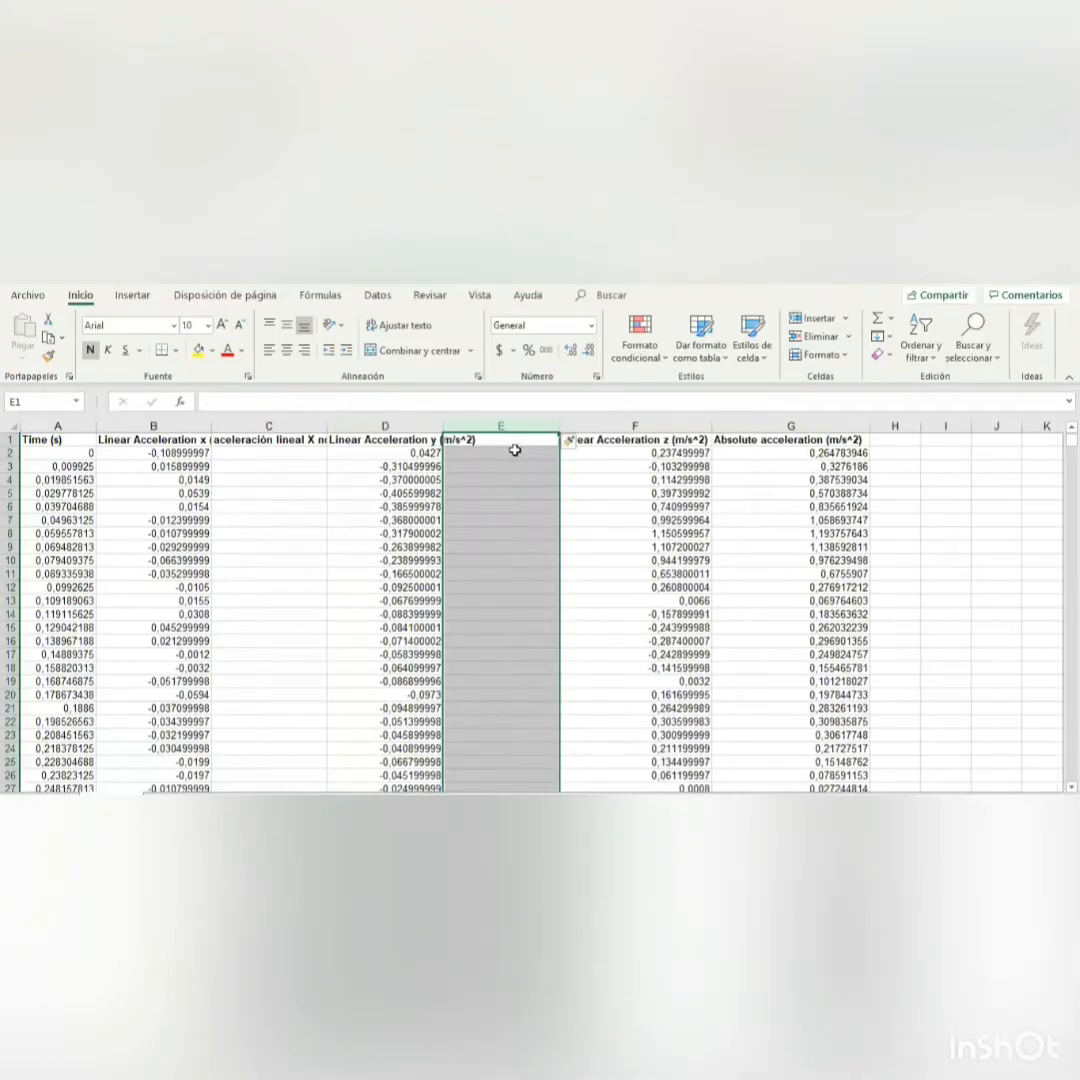
click(742, 427)
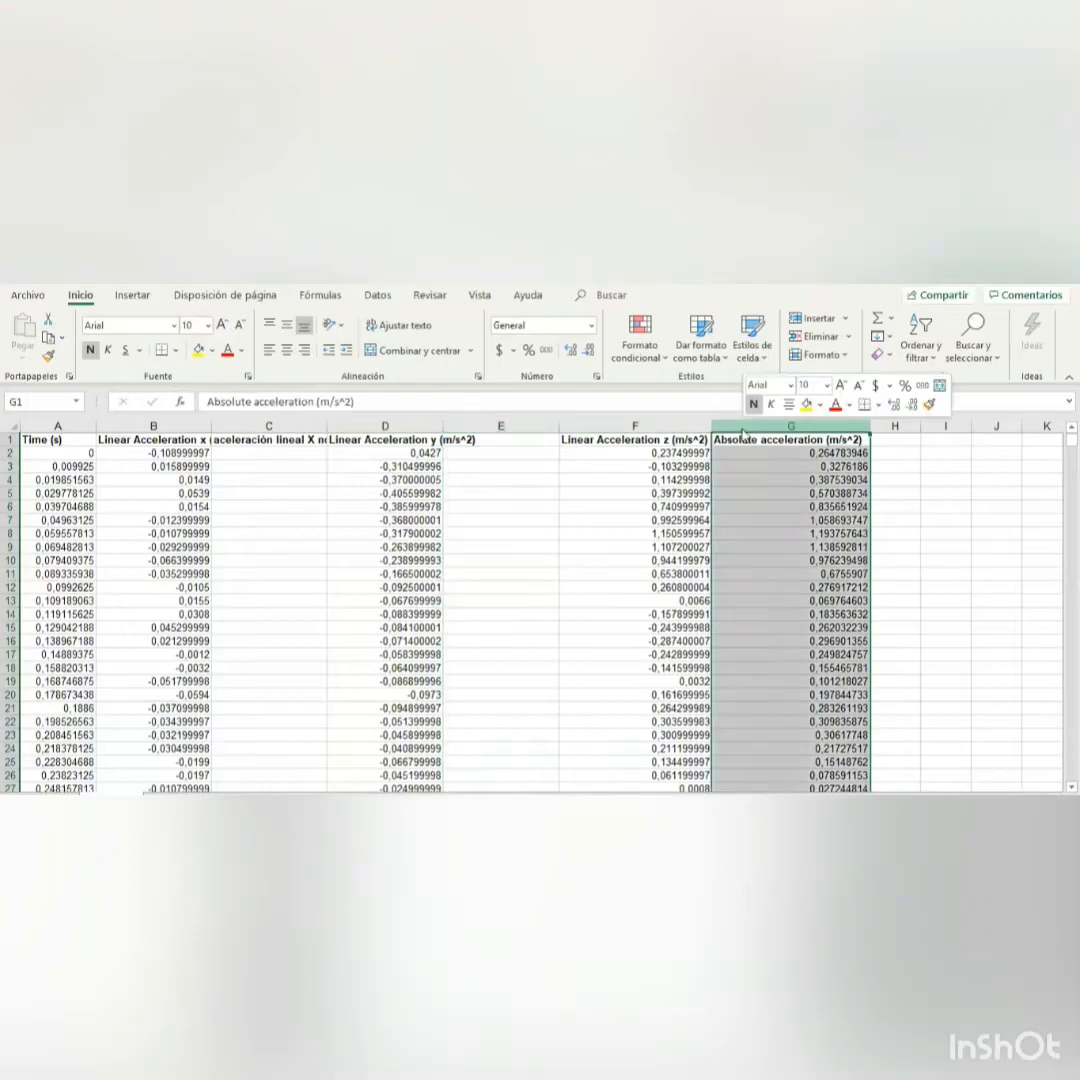
right_click(745, 428)
click(805, 563)
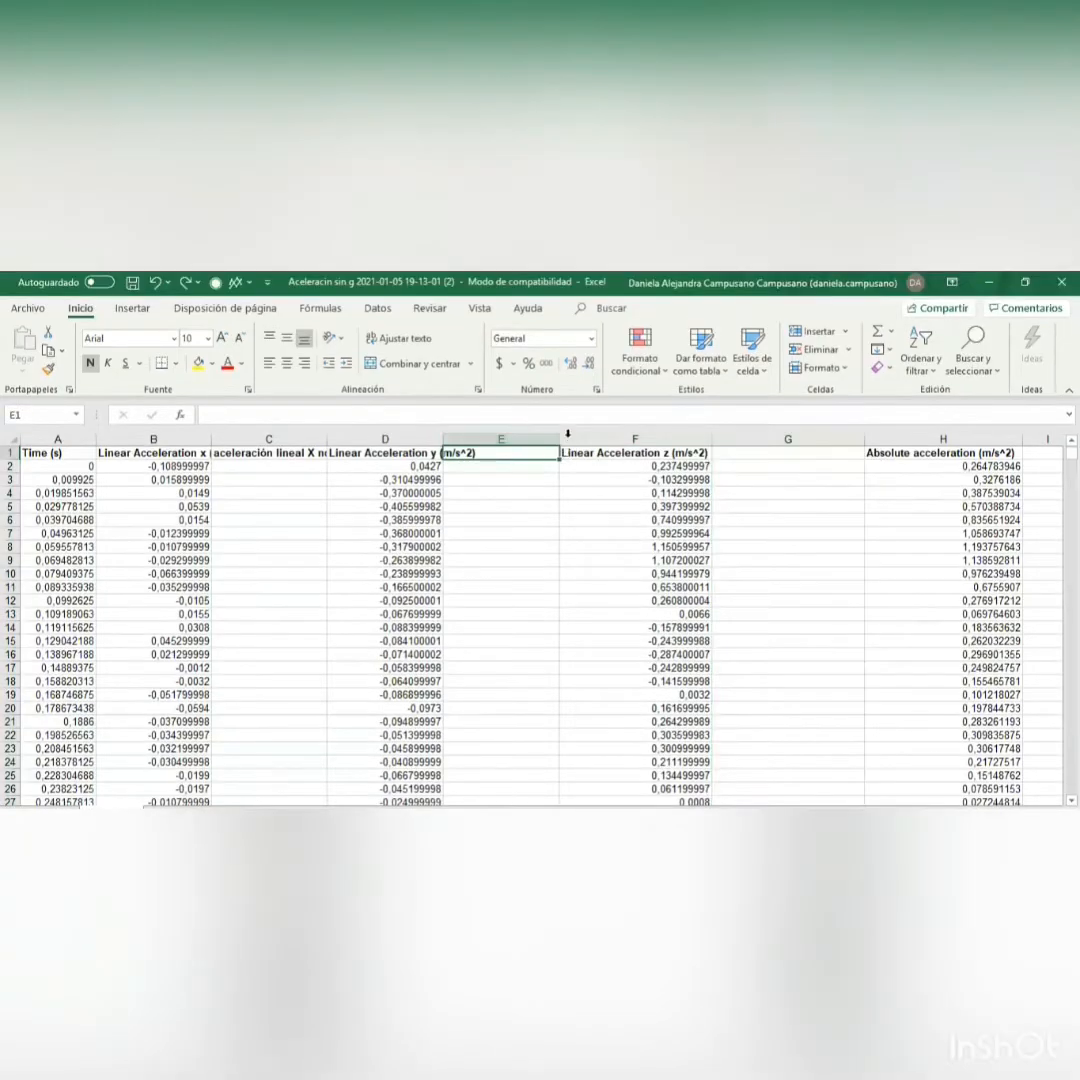
Enter the headers "Aceleración lineal Y normalizada" in E1 and "Aceleración lineal Z normalizada" in G1
text(Aceleración lineal no)
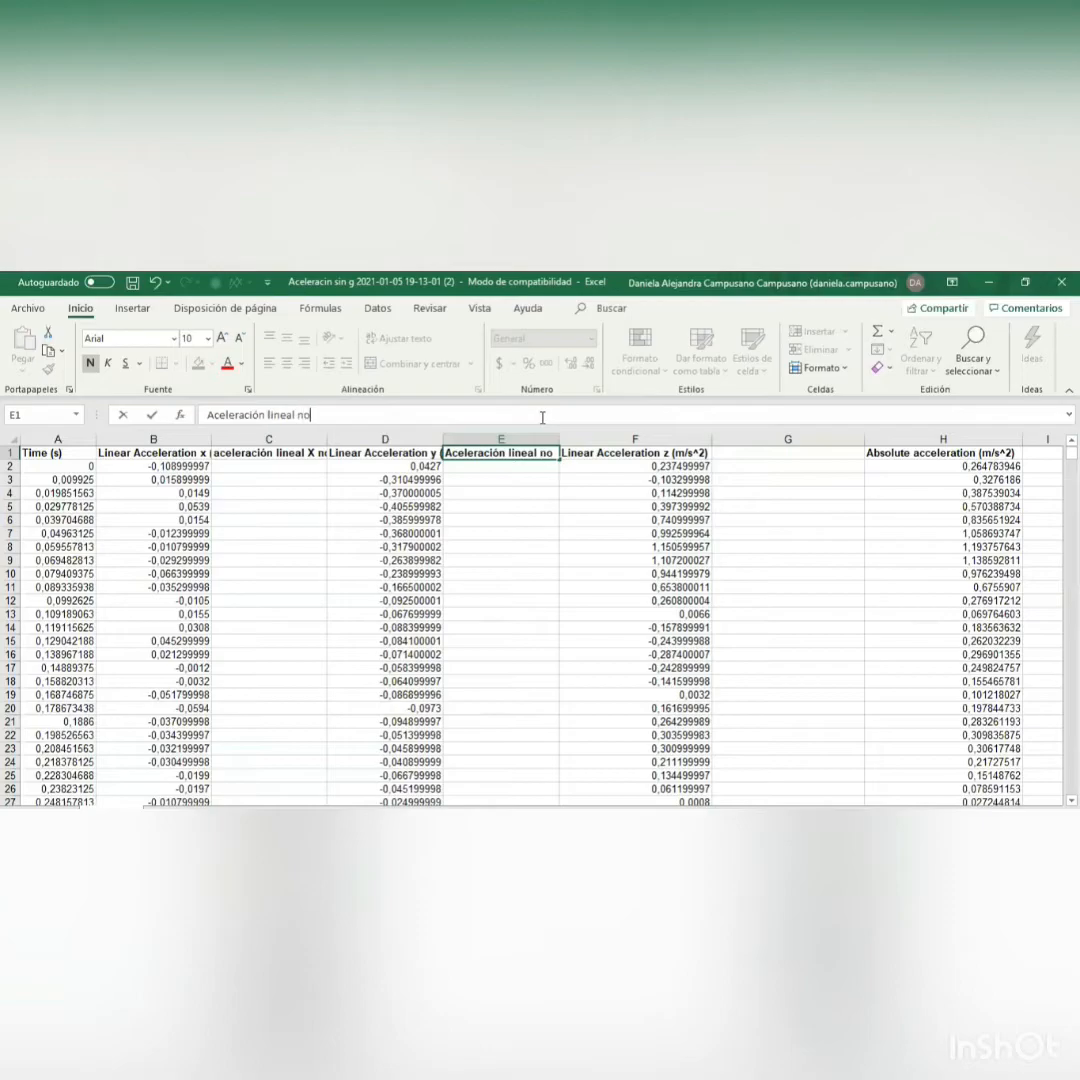
key(BackSpace)
key(BackSpace)
text(Y normalizada)
click(765, 453)
text(Aceleración lineal Z normalizada)
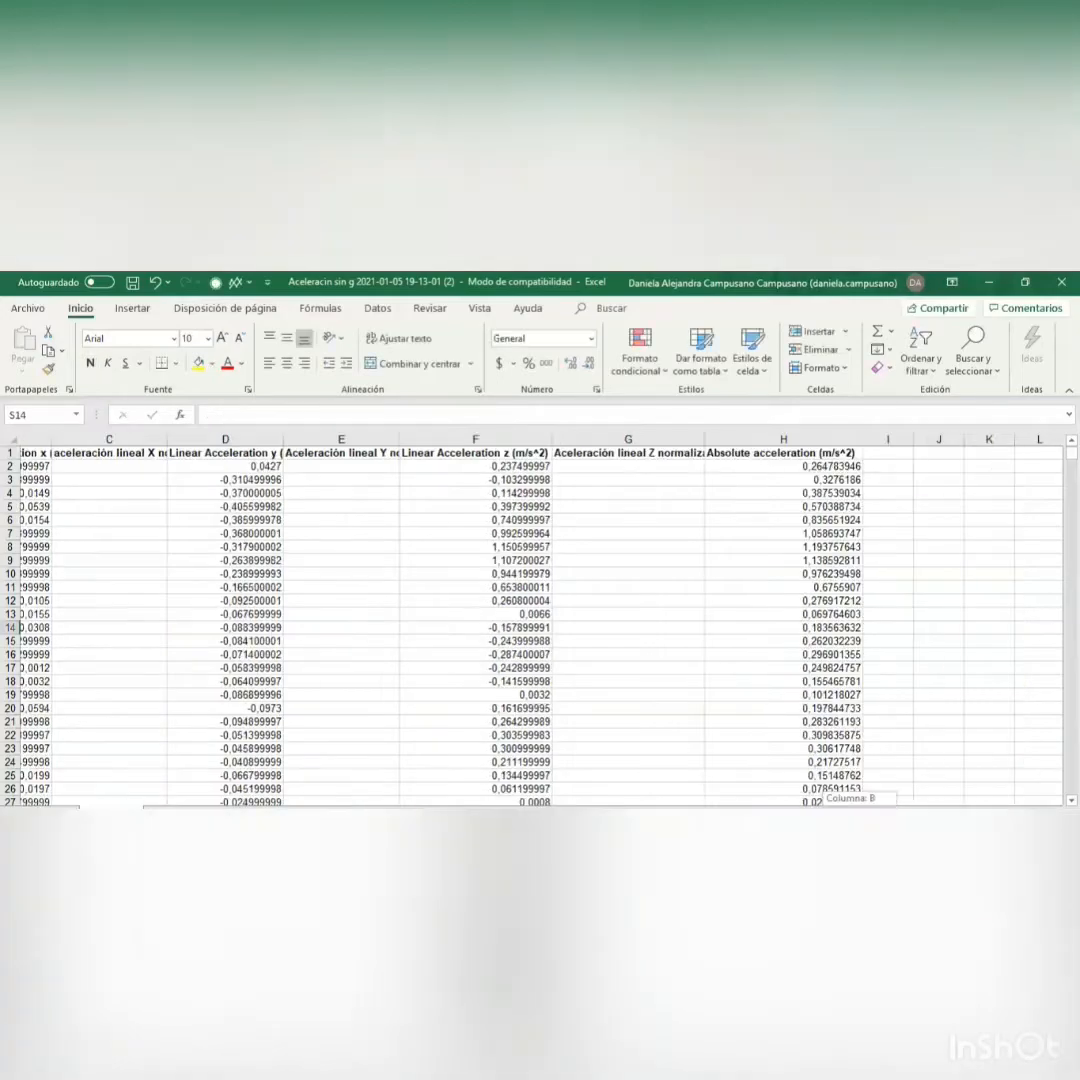
Enter the row labels X, Y and Z in cells J2 to J4 beside the data
drag(835, 813, 860, 813)
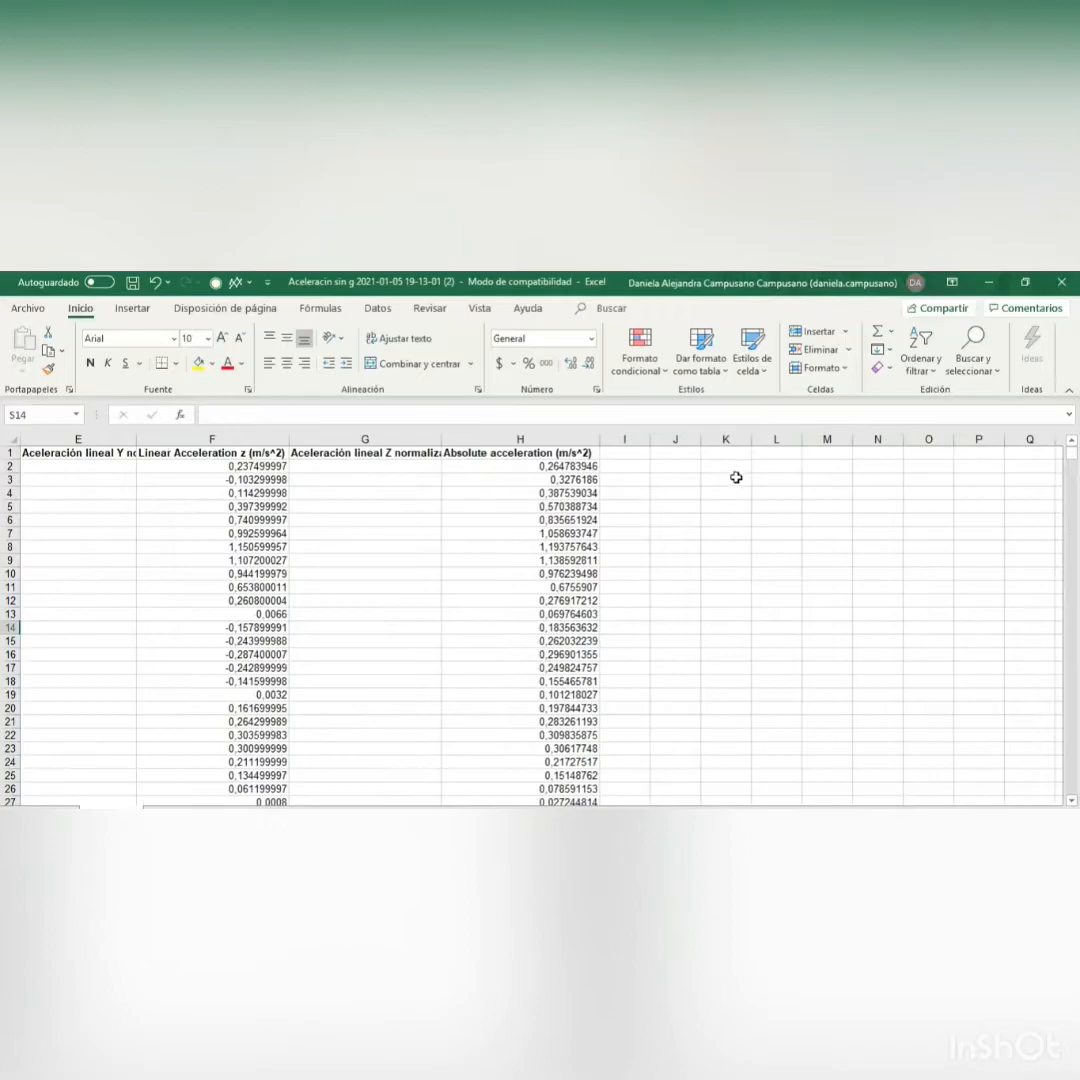
click(680, 465)
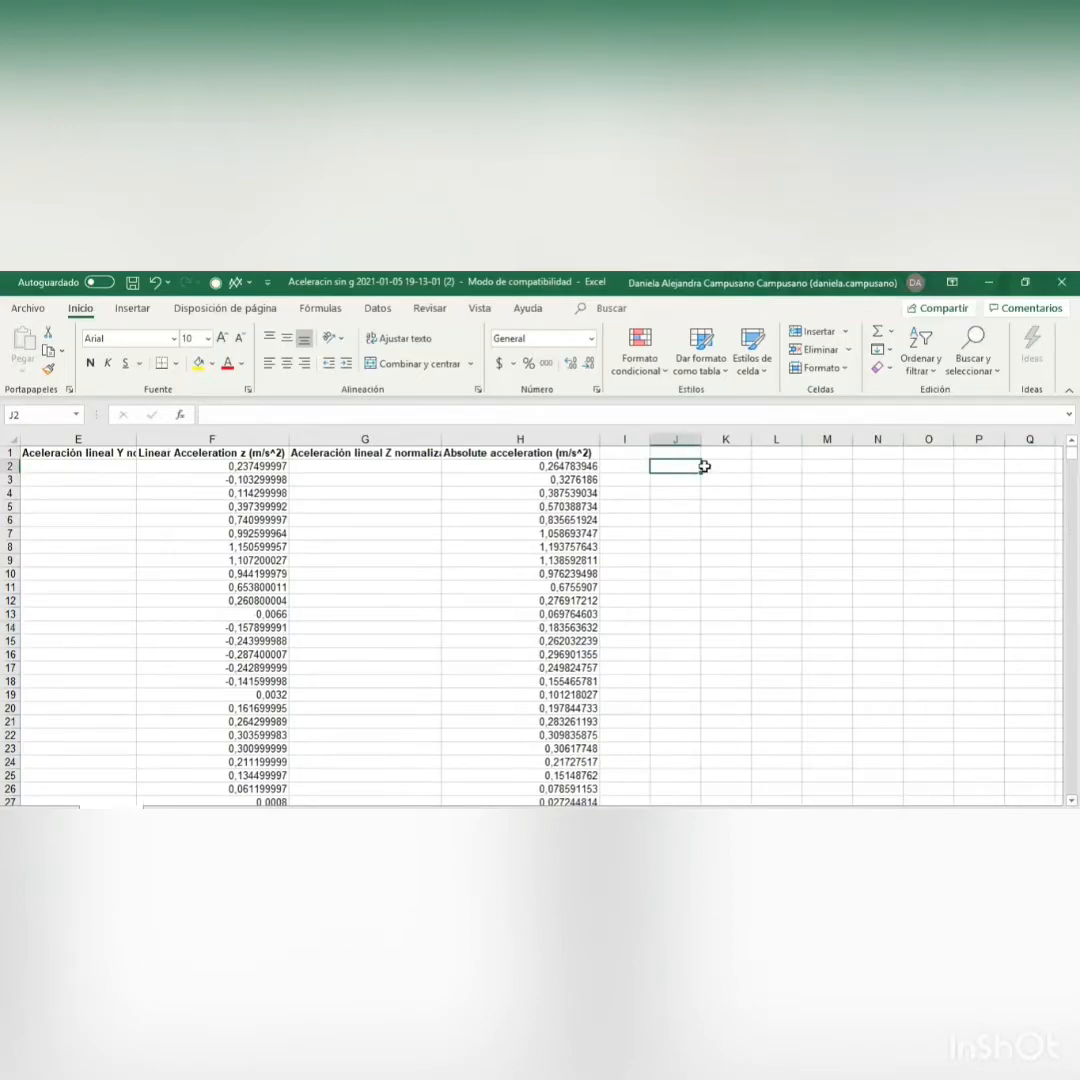
text(X)
key(Return)
text(Y)
key(Return)
text(Z)
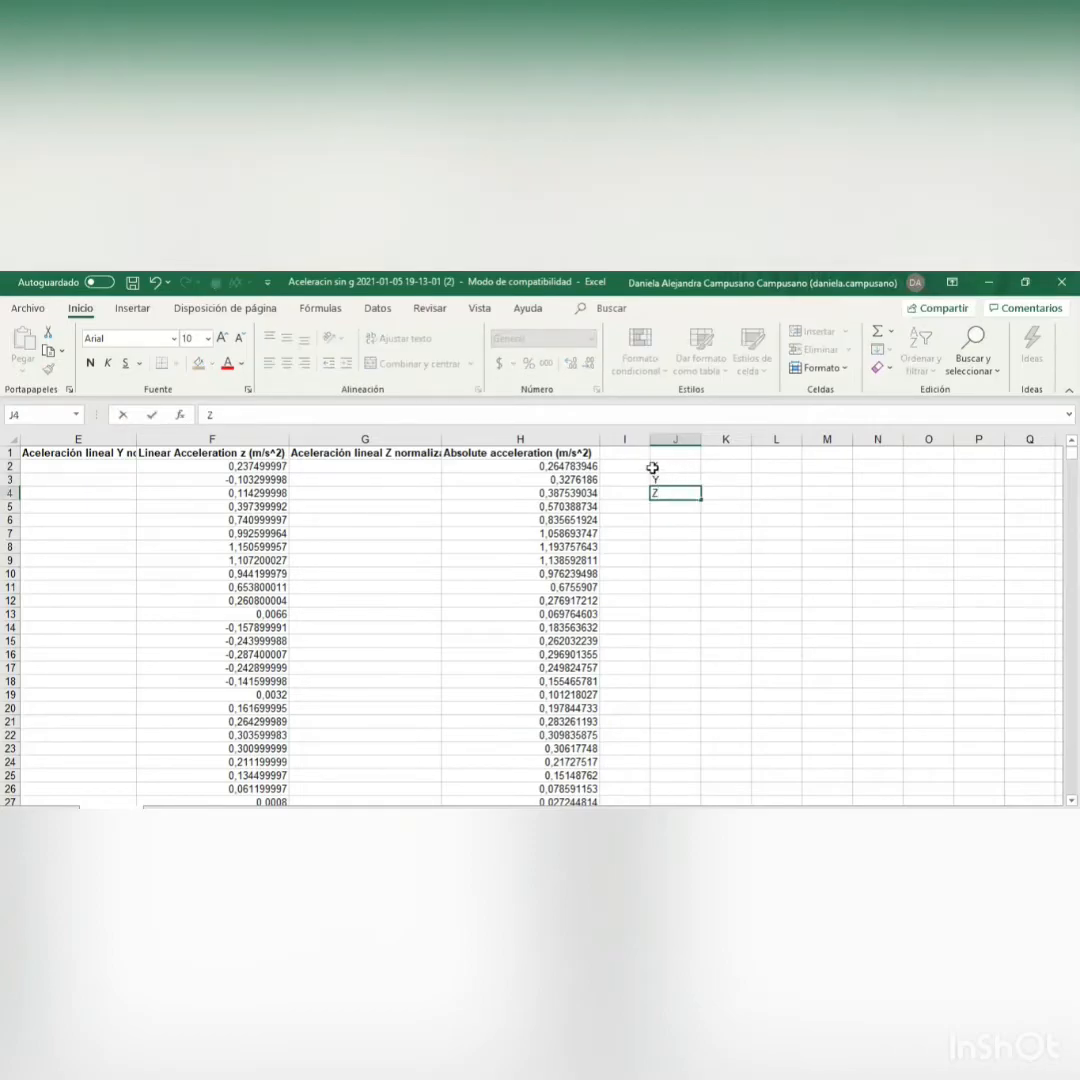
Make the row labels X, Y and Z in cells J2 to J4 bold
click(653, 467)
double_click(658, 466)
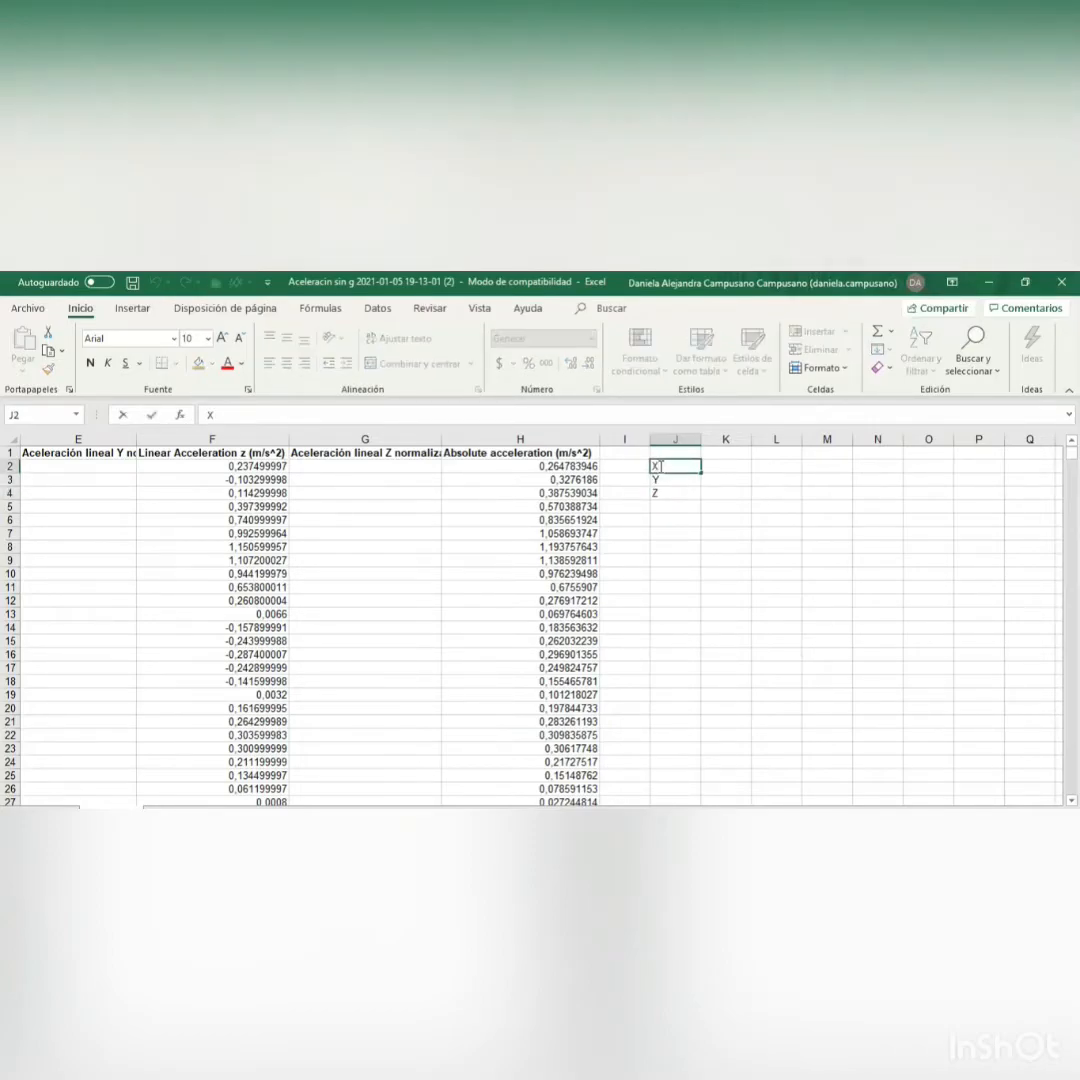
double_click(660, 466)
click(90, 362)
click(663, 481)
double_click(661, 480)
double_click(658, 480)
click(92, 363)
click(662, 492)
double_click(211, 414)
click(92, 363)
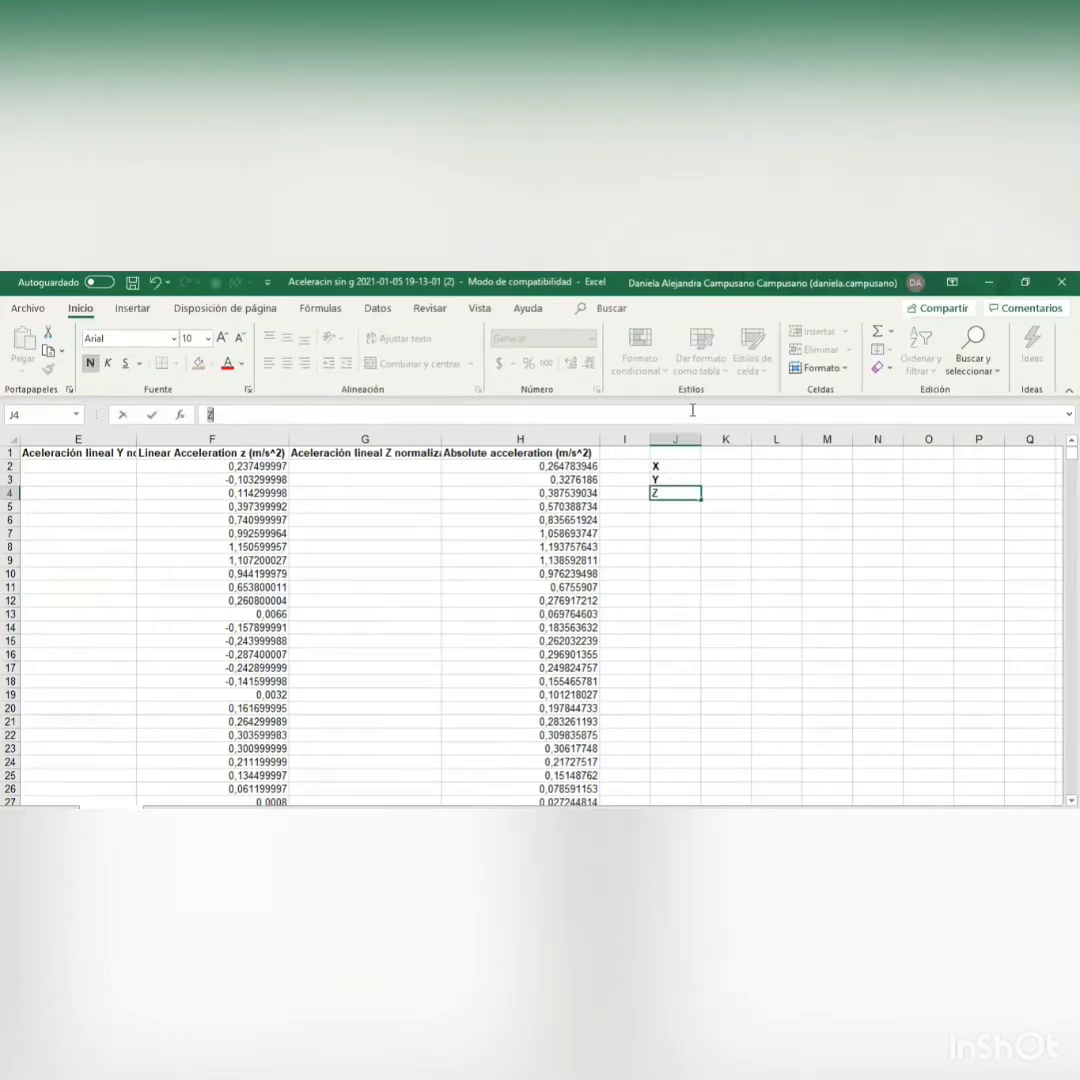
Enter the column headers "Promedio" in K1 and "Desviación estandar" in L1
click(717, 454)
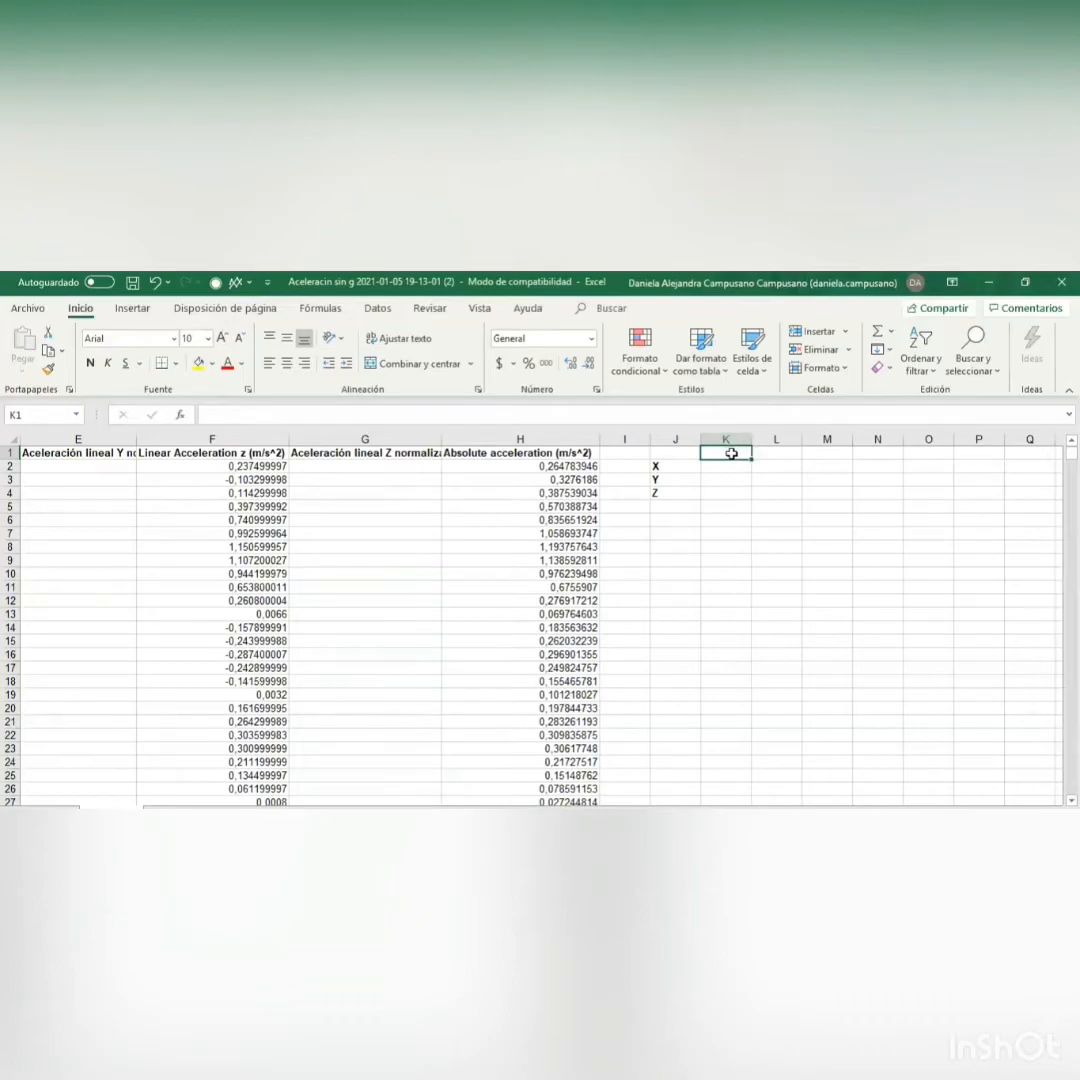
text(Promedio)
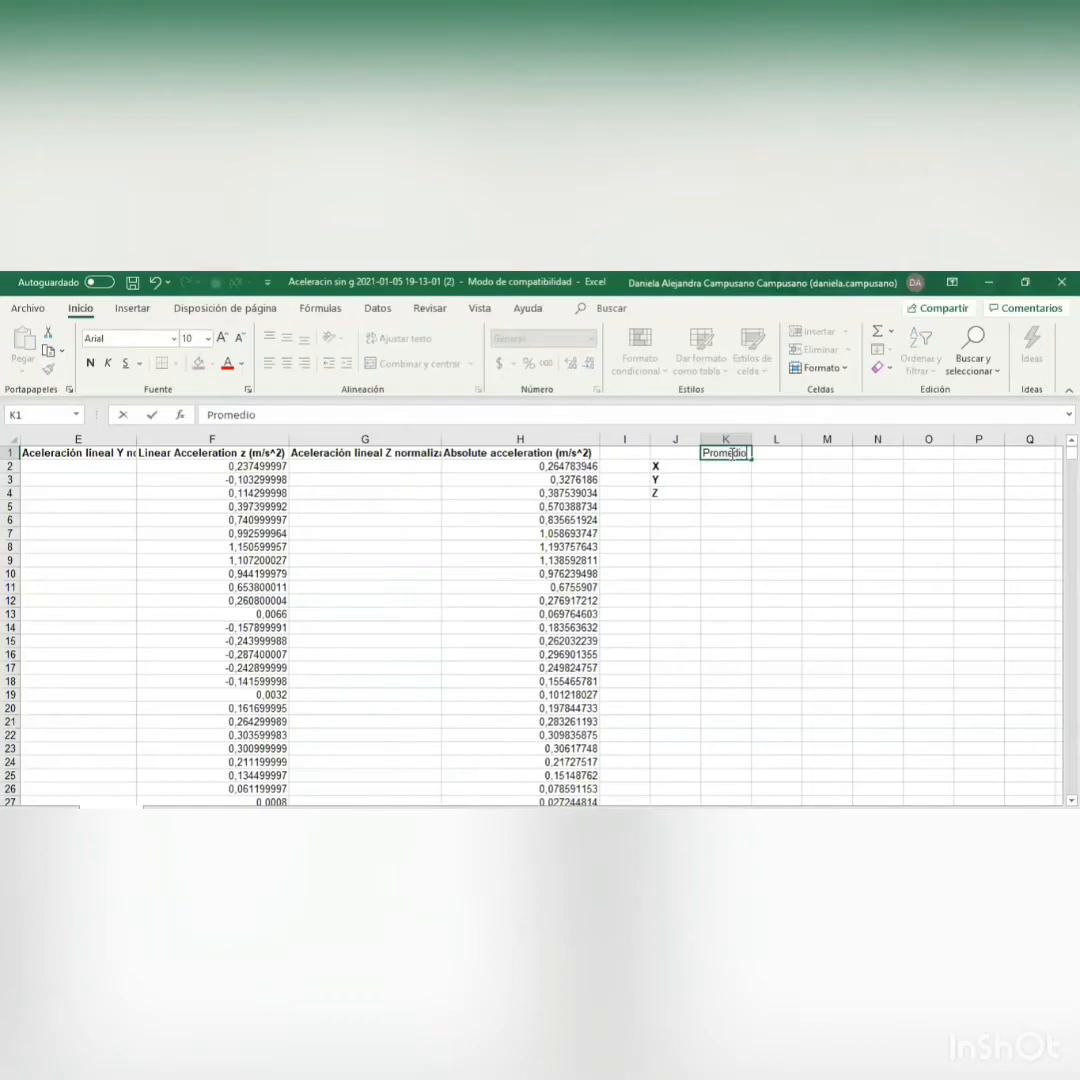
key(Tab)
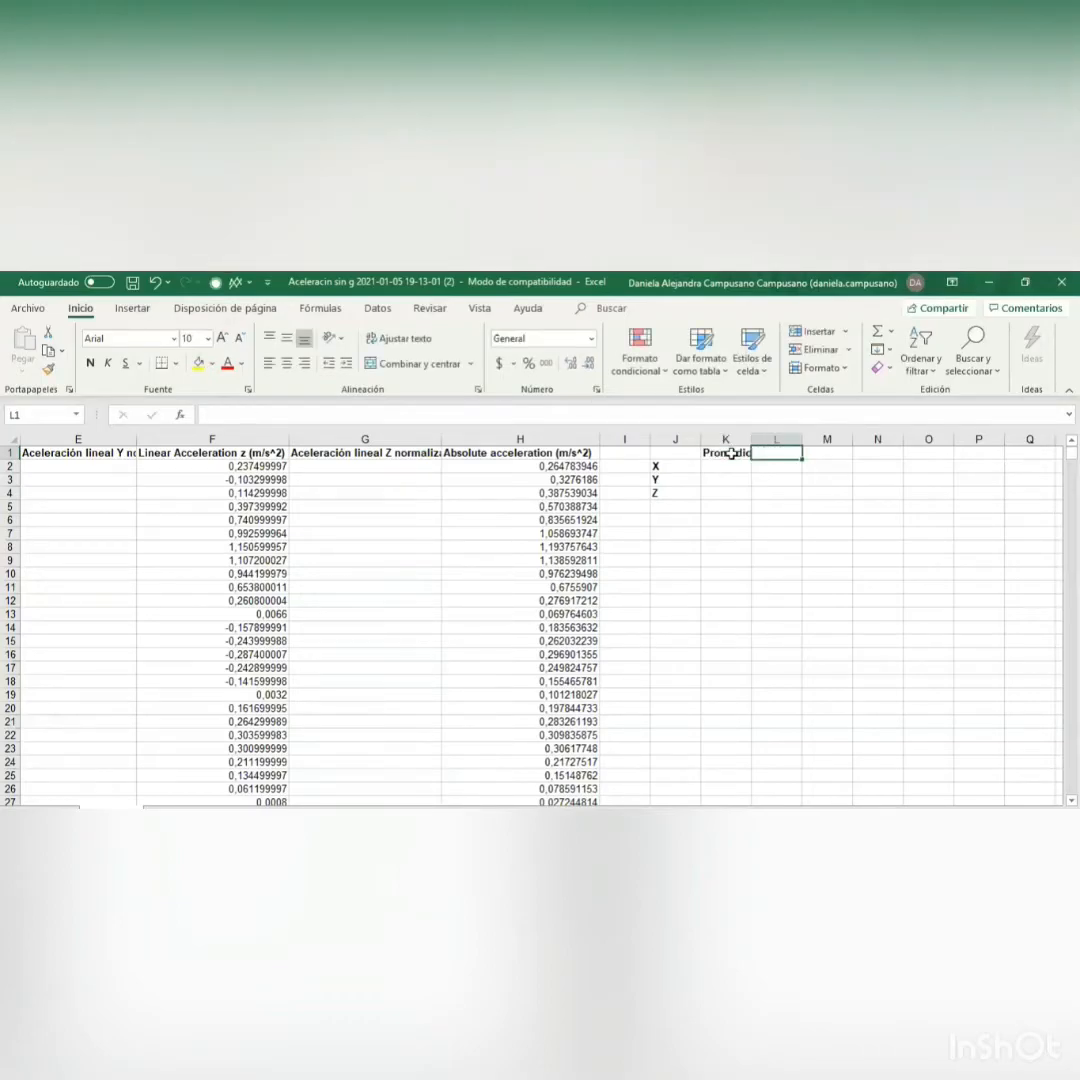
text(DES)
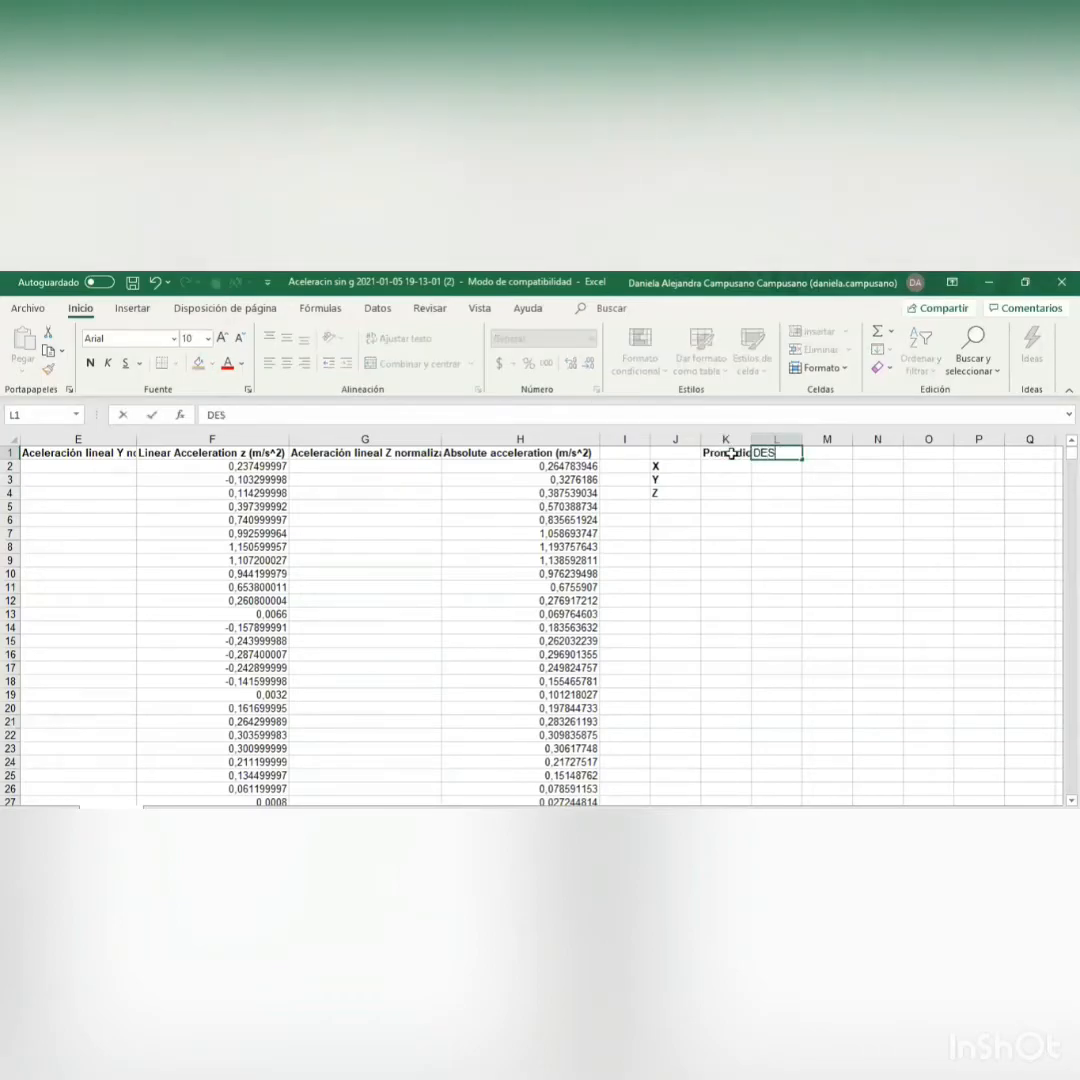
text(esviación estandar)
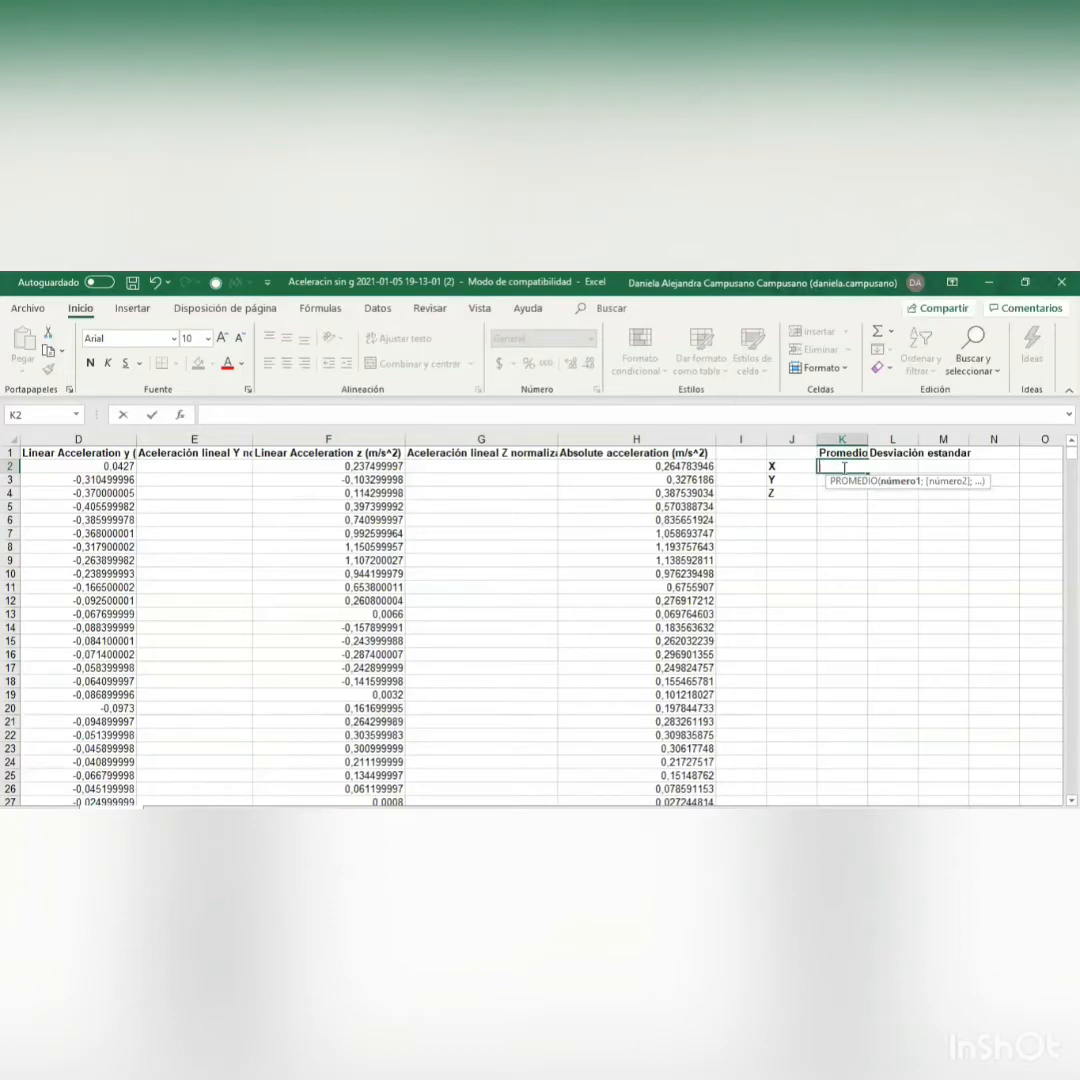
Enter the formula =PROMEDIO(B2:B1382) in K2 to average the x acceleration data
text(=PROME)
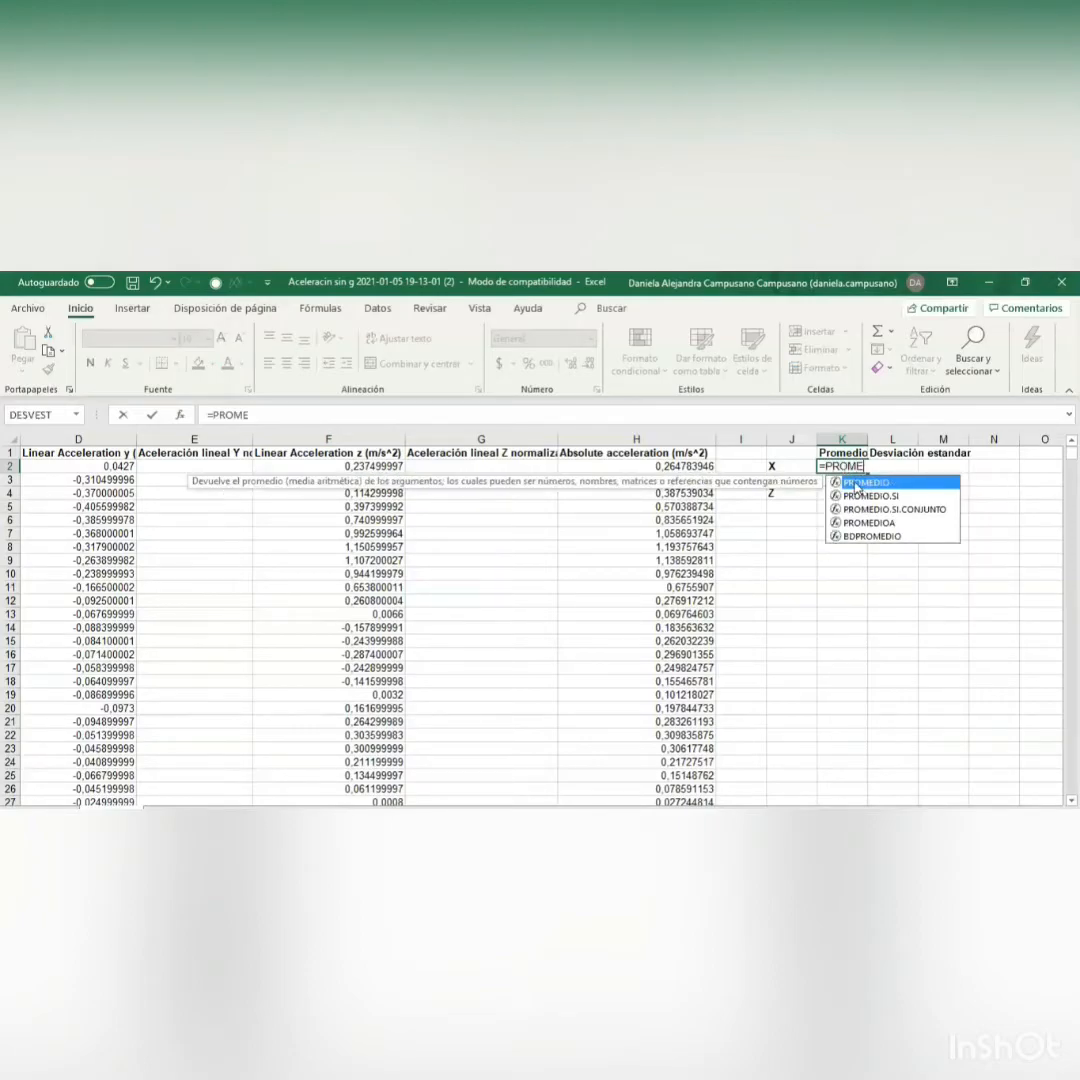
double_click(856, 484)
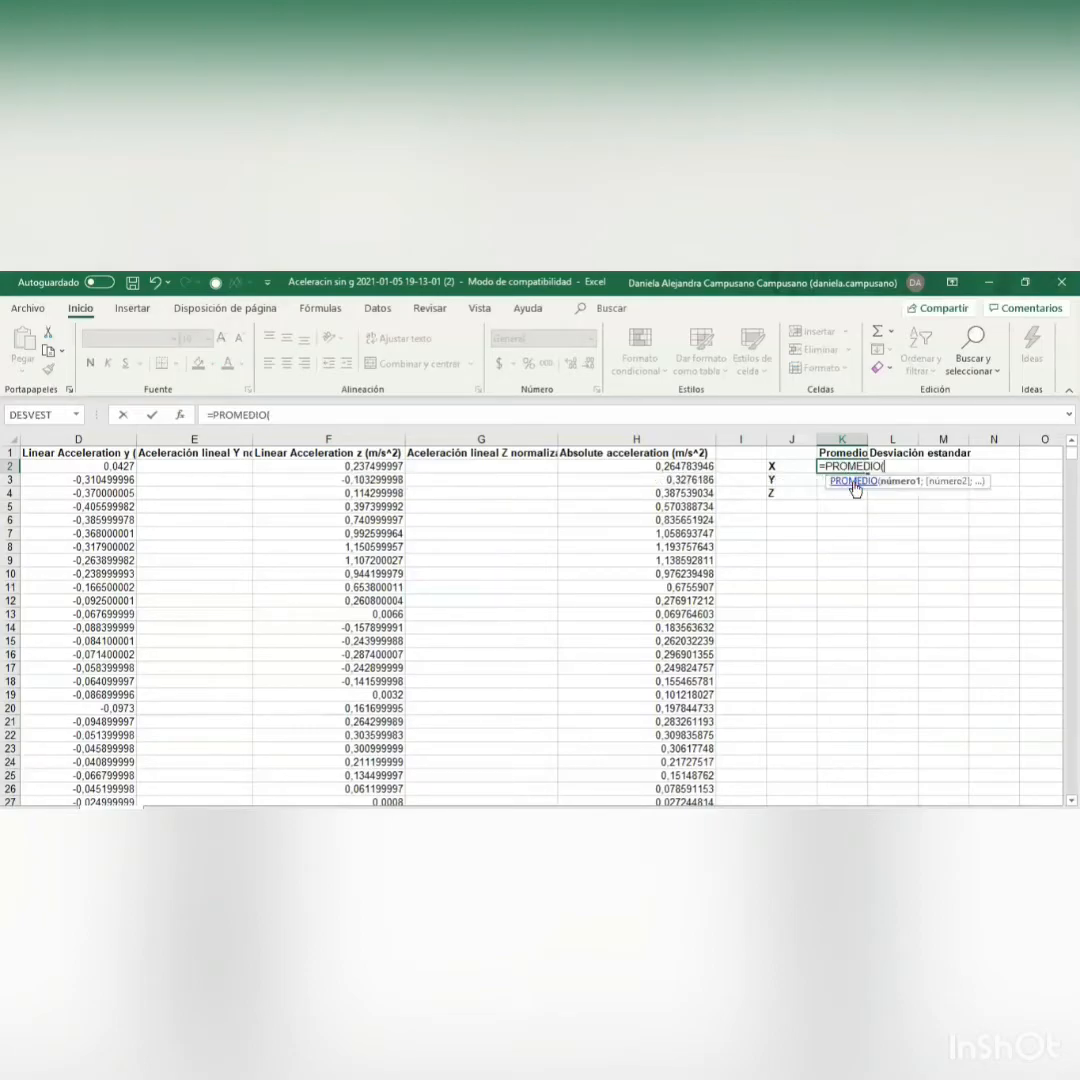
click(357, 416)
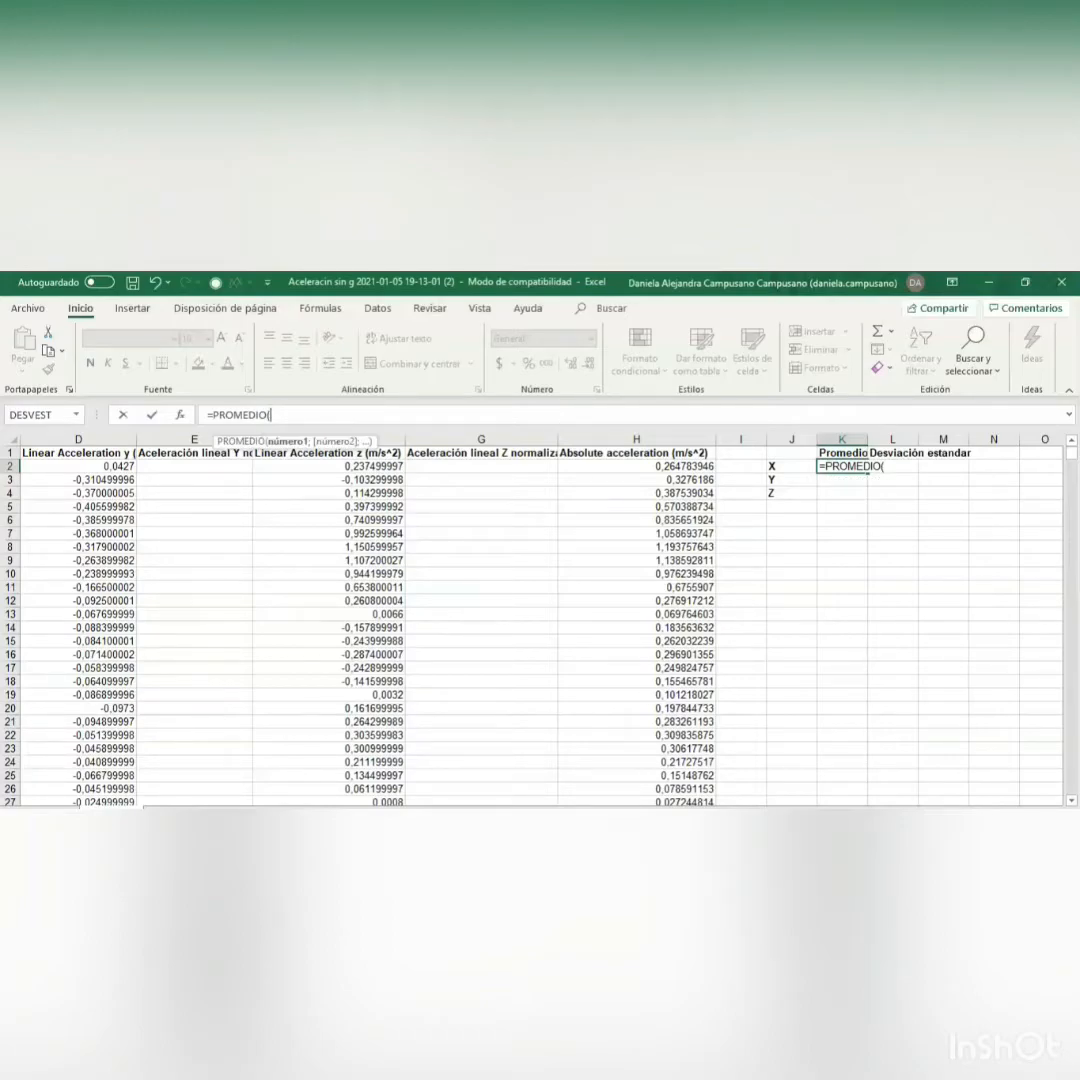
scroll(428, 660, left, 6)
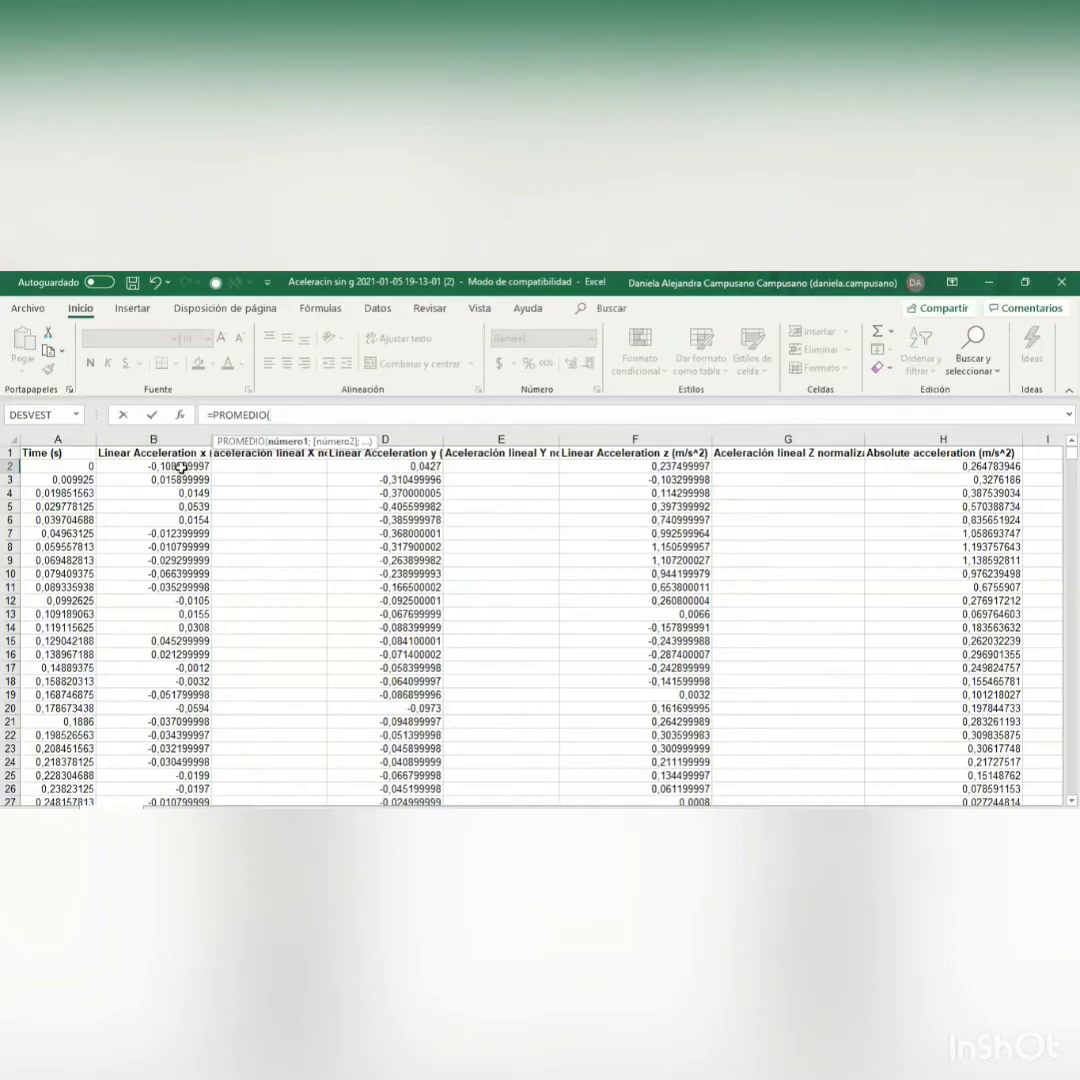
click(130, 467)
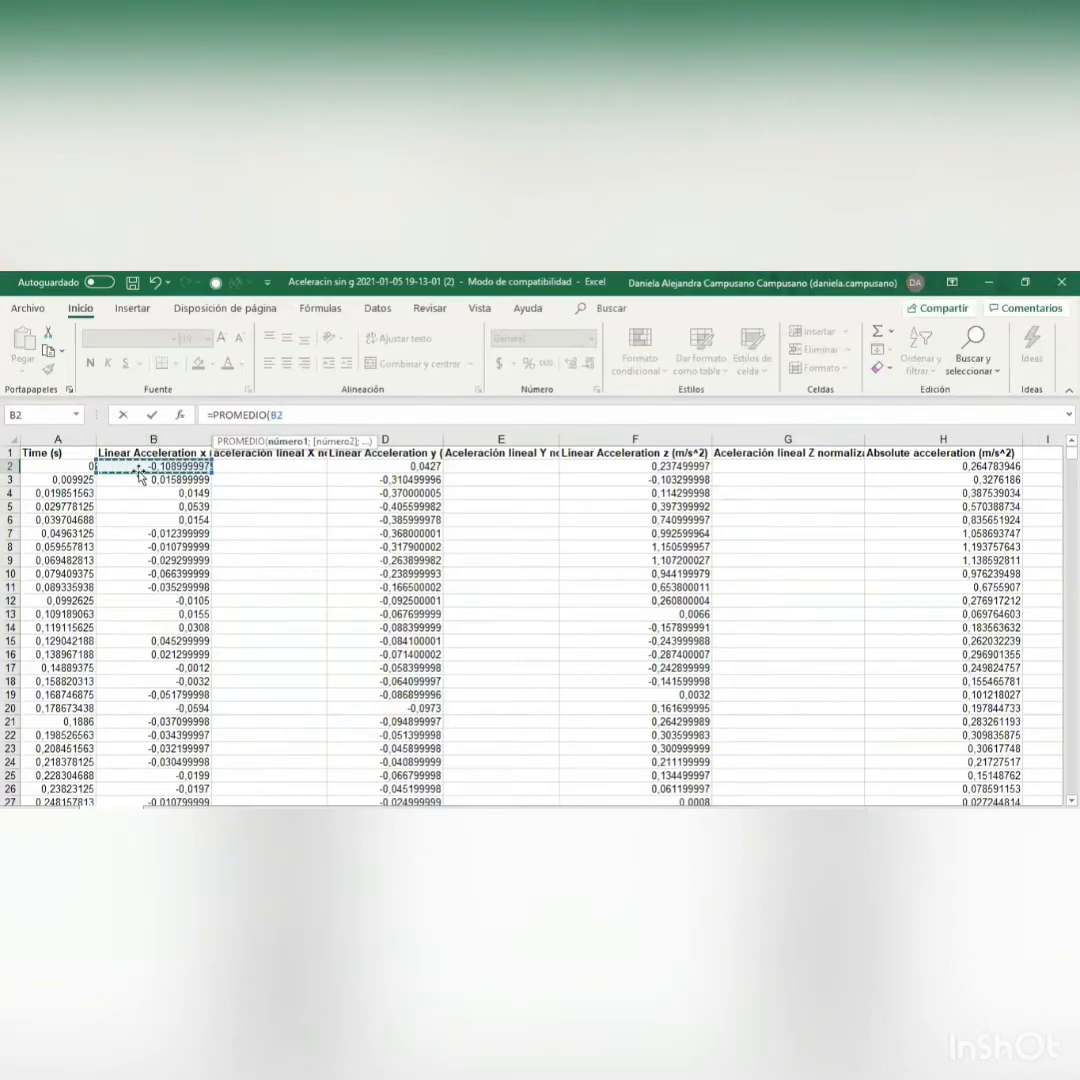
text(:B)
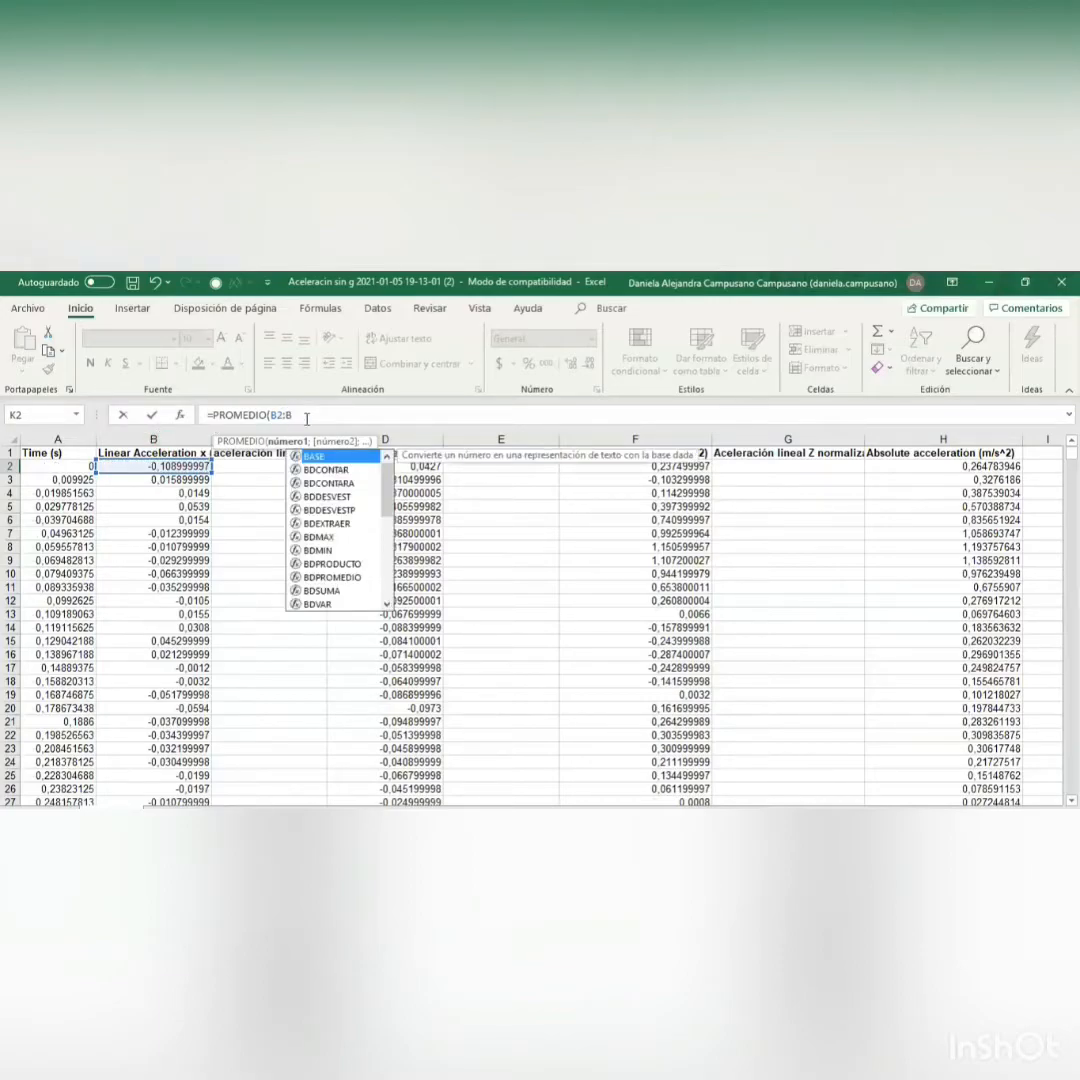
drag(1072, 453, 1072, 788)
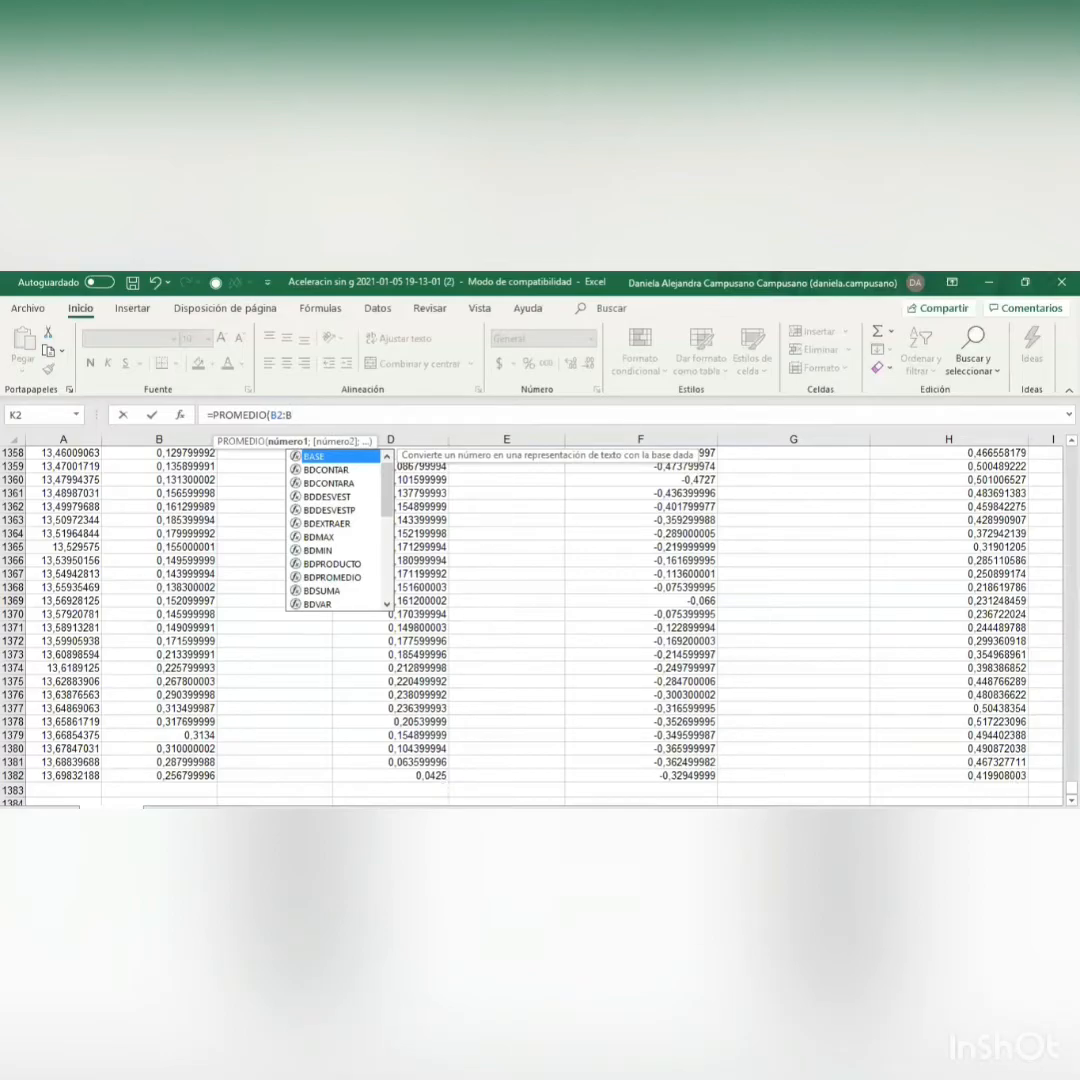
scroll(532, 625, up, 20)
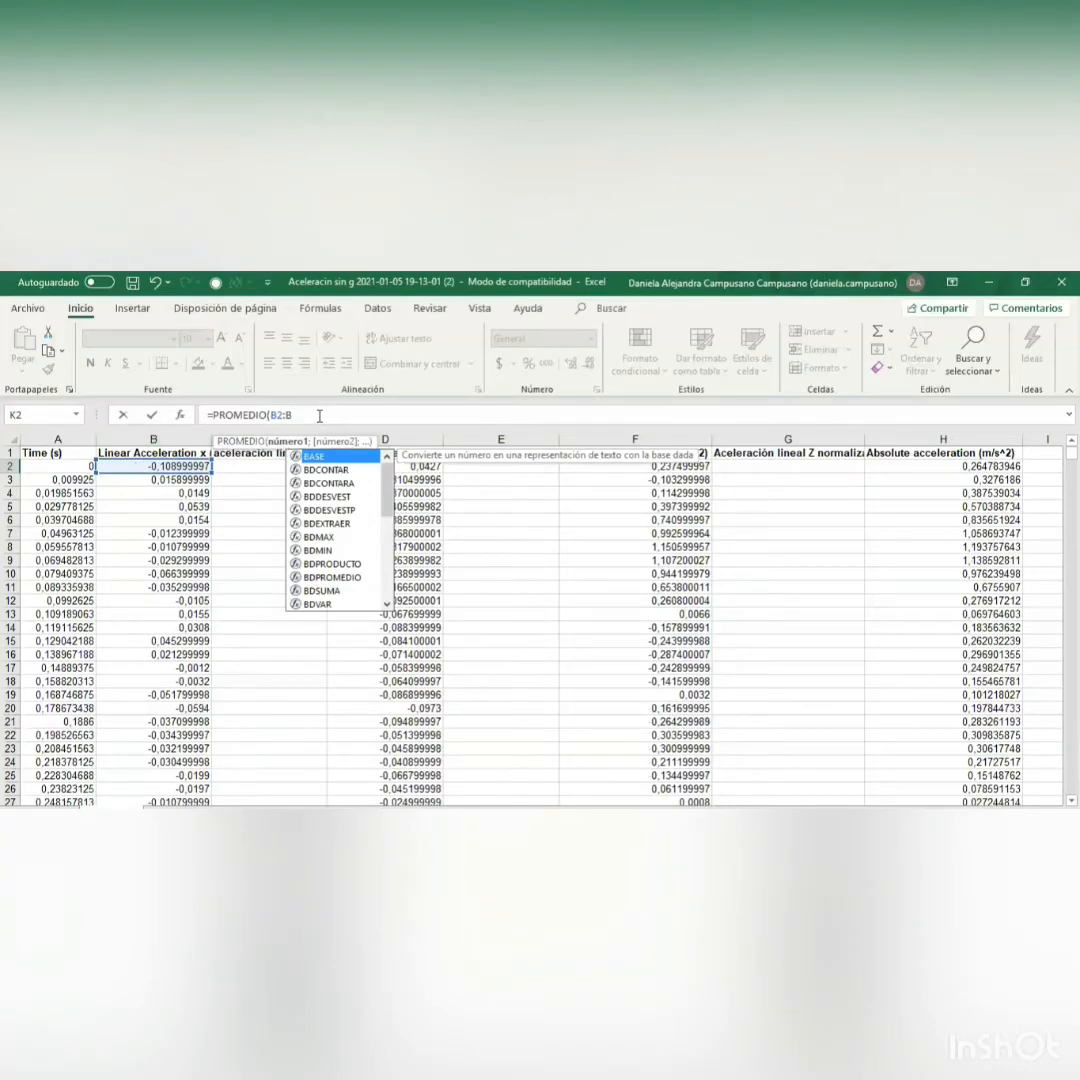
text(13)
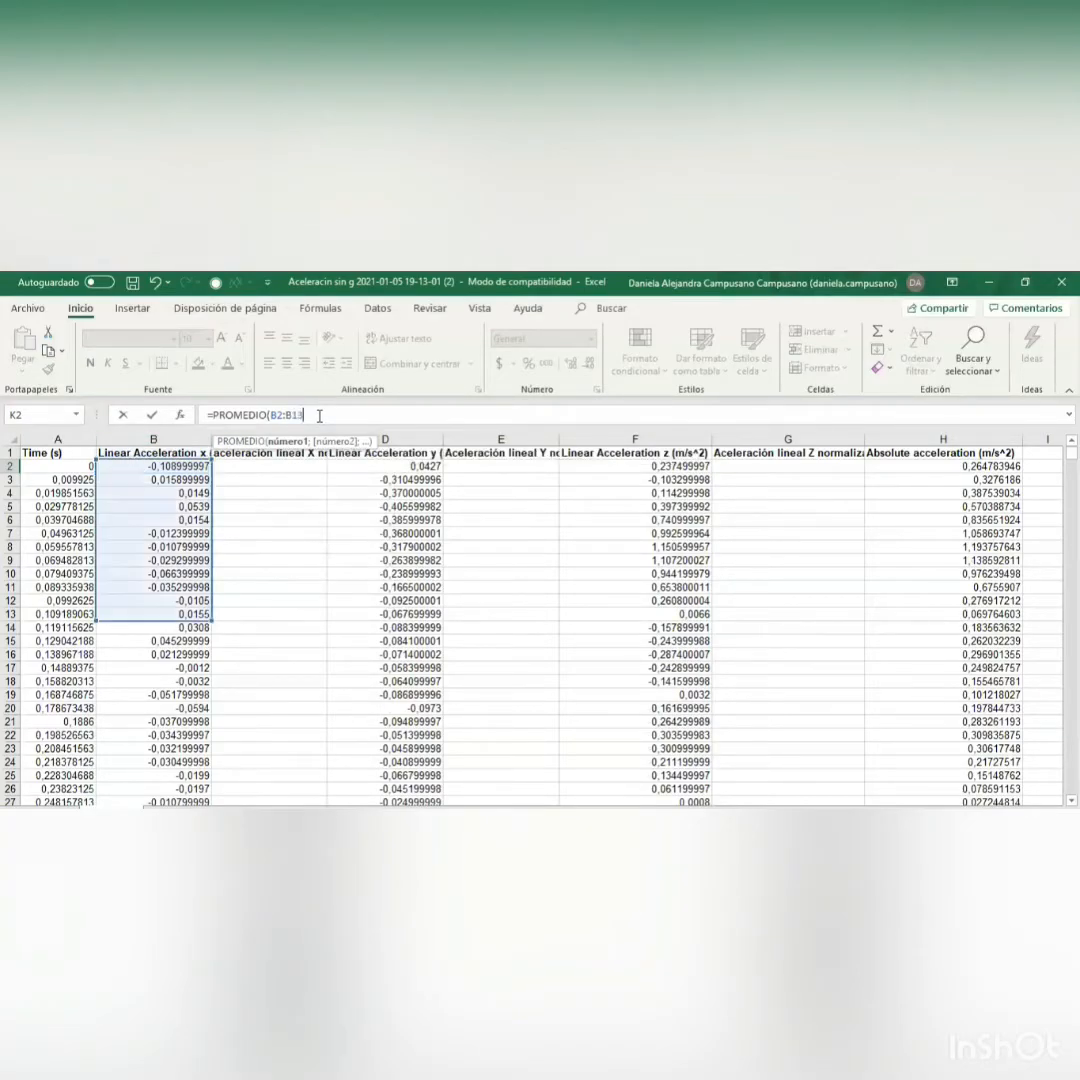
text(82))
key(Return)
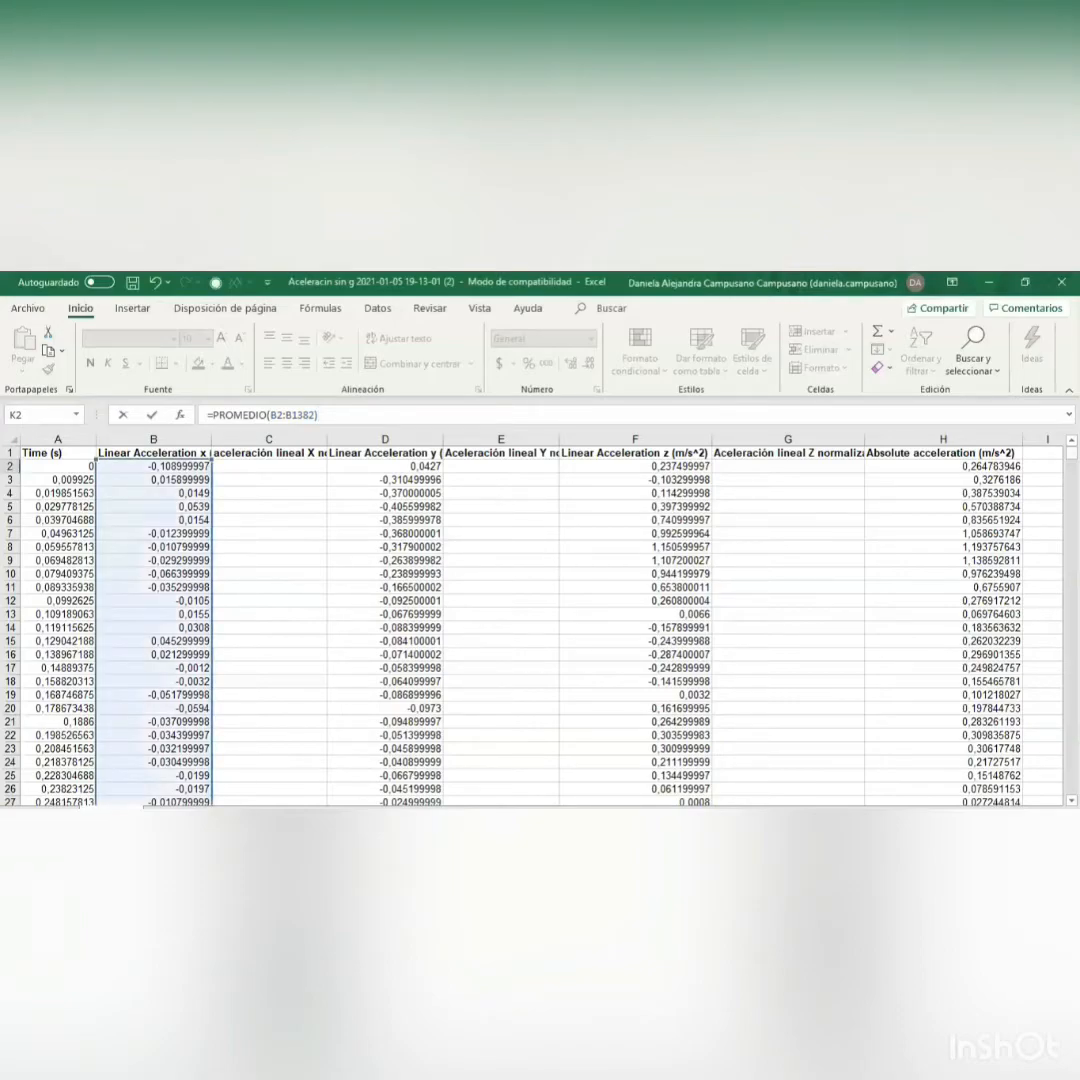
Check the range highlighted by the average formula against the data in column B down to its last row
scroll(540, 620, down, 6)
scroll(540, 620, up, 6)
scroll(540, 625, down, 20)
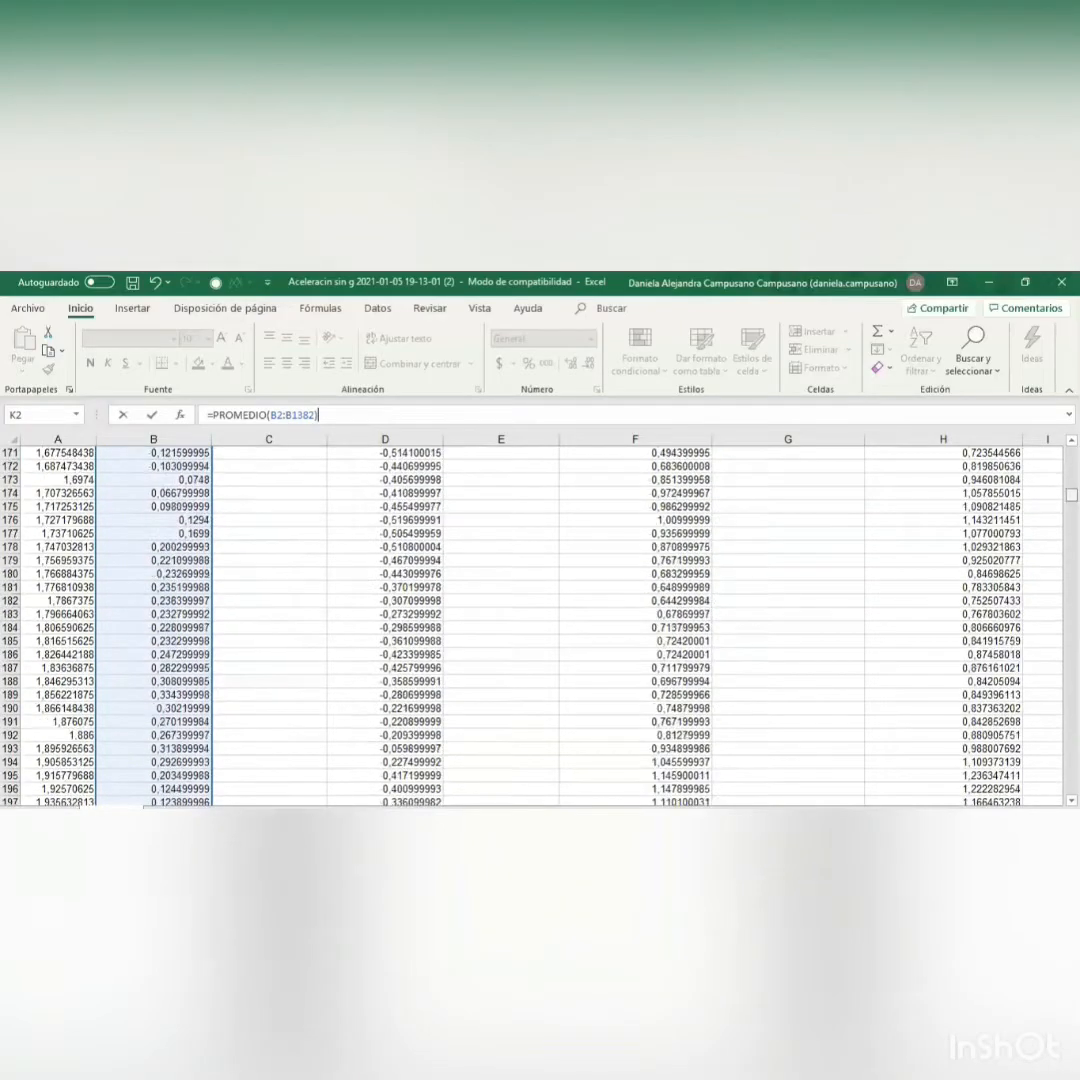
scroll(540, 625, down, 20)
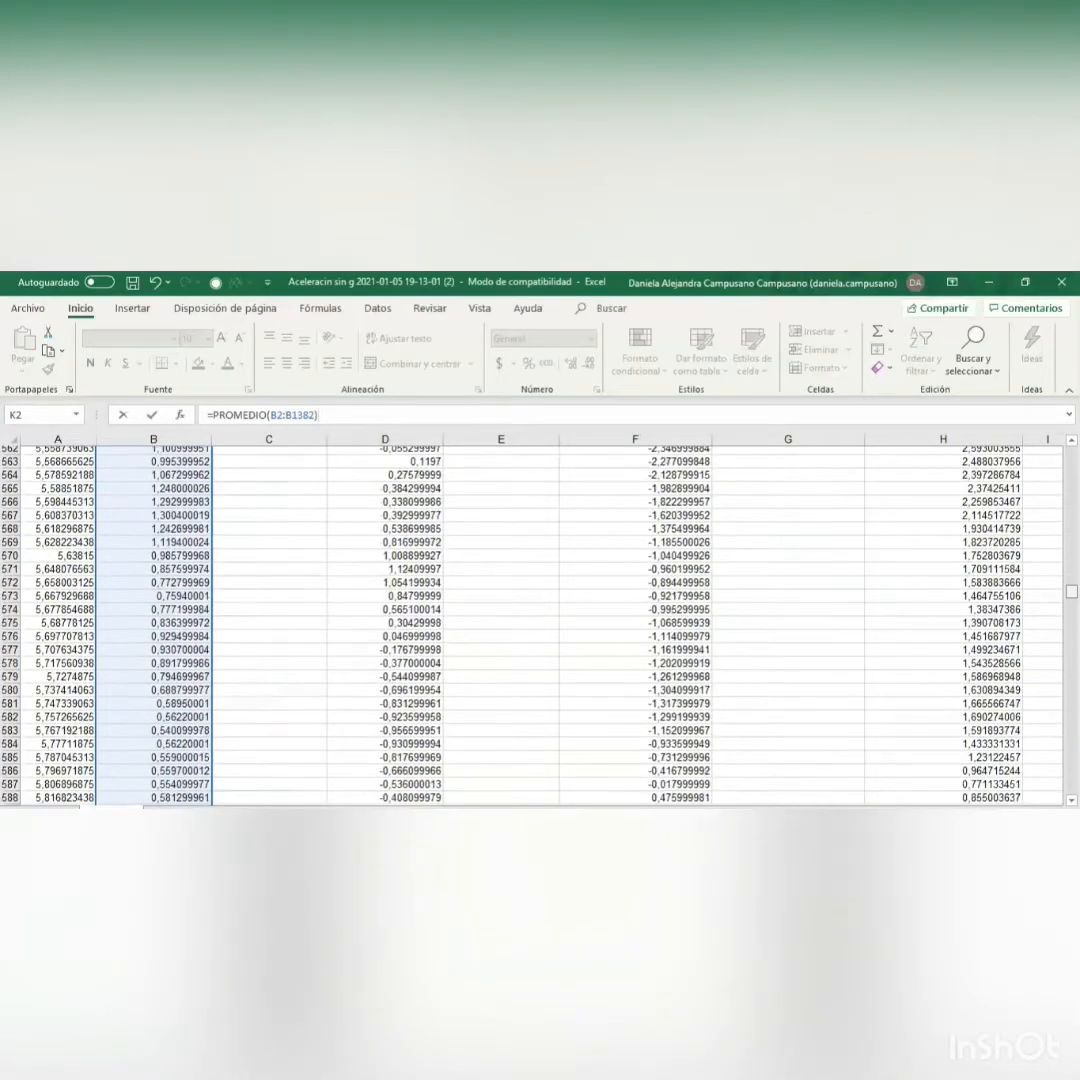
scroll(540, 625, down, 20)
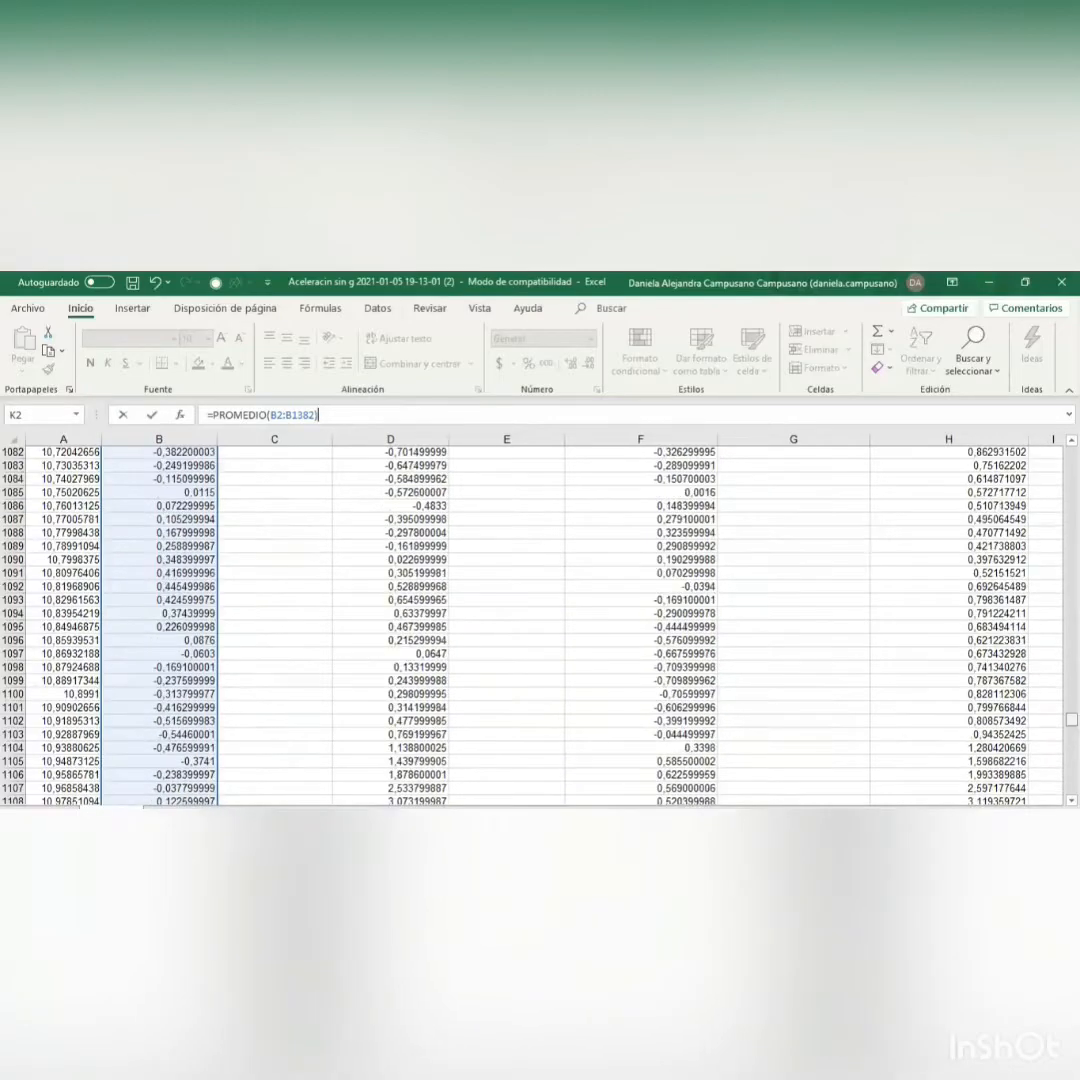
scroll(540, 625, down, 20)
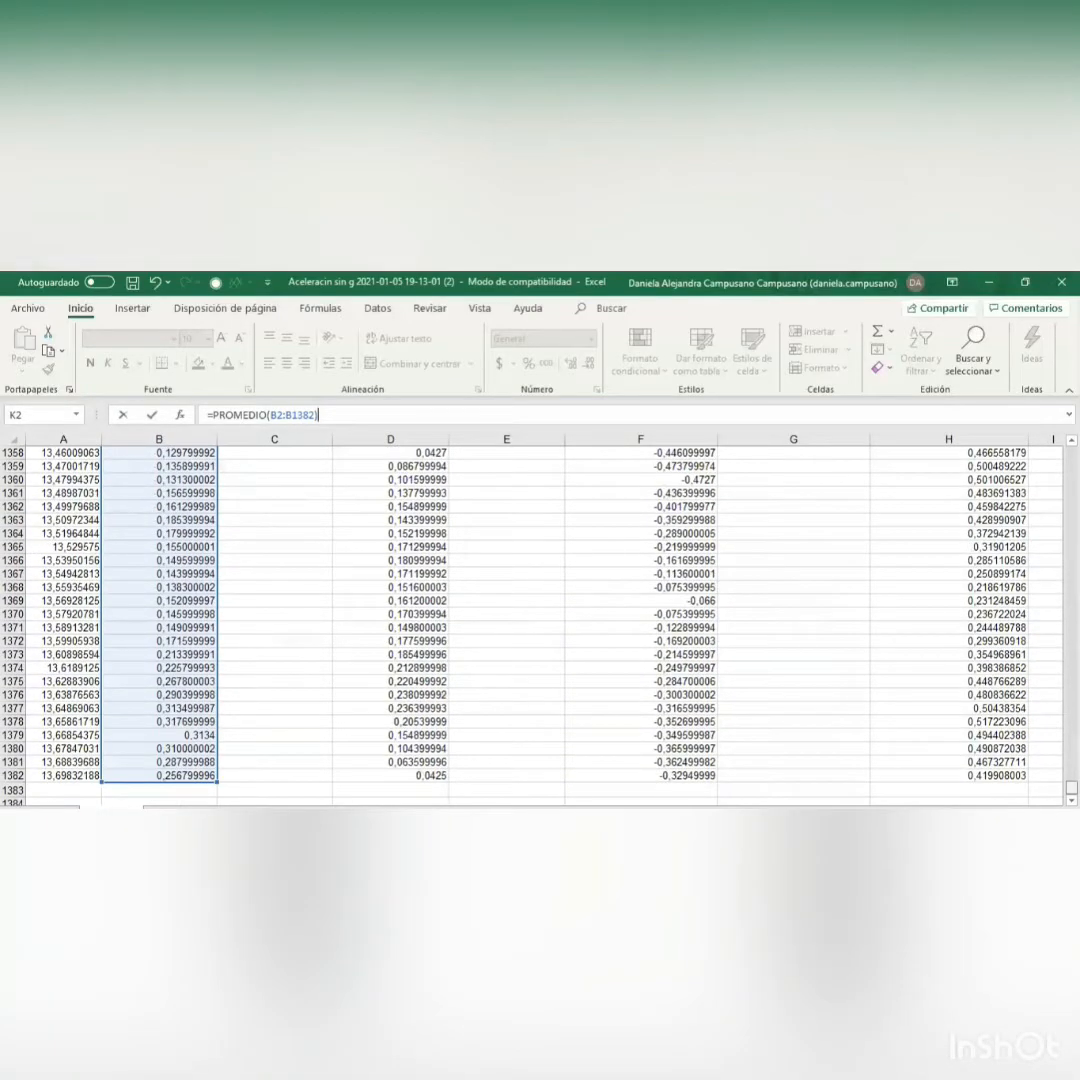
Commit the x acceleration average formula in K2
scroll(540, 625, up, 20)
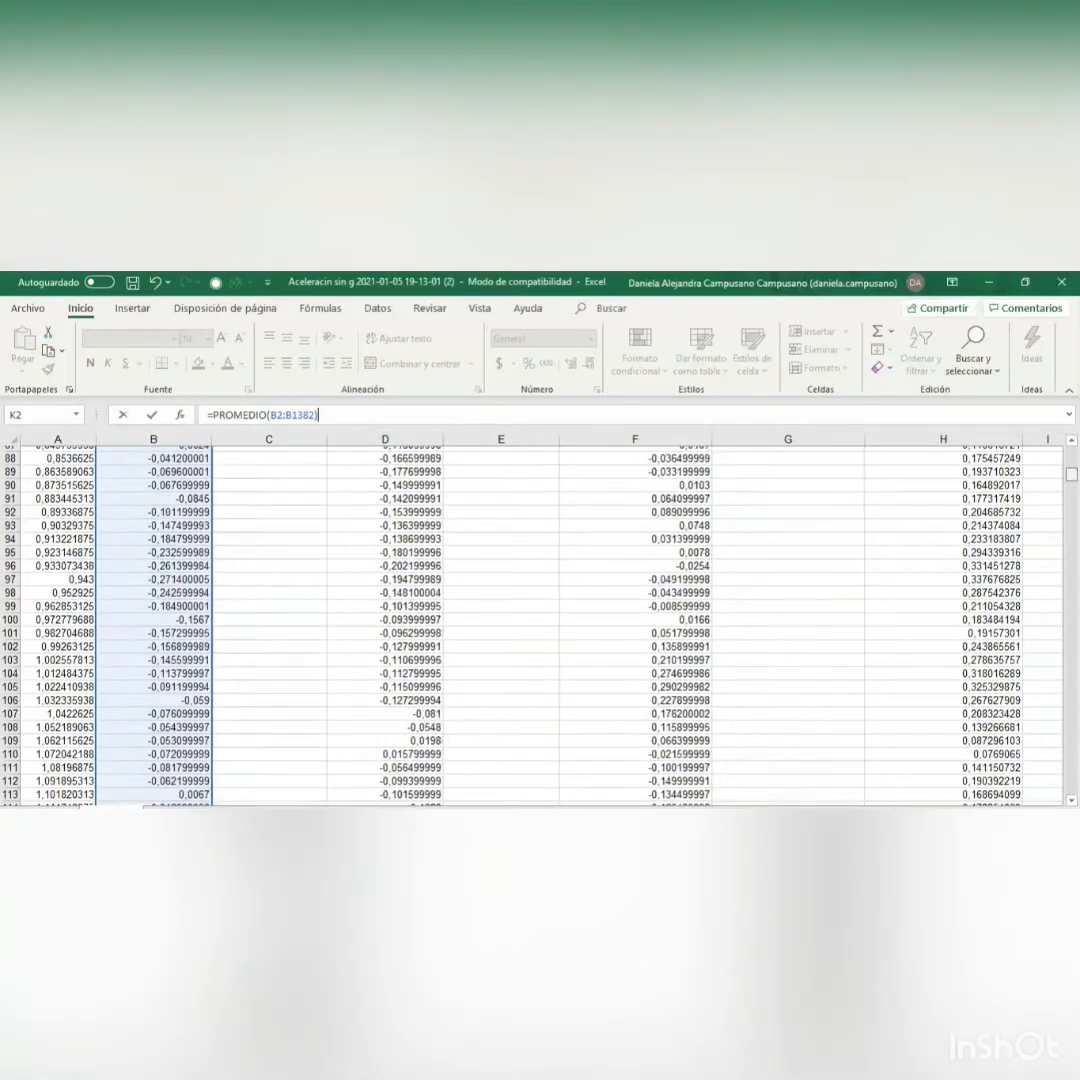
scroll(904, 651, right, 3)
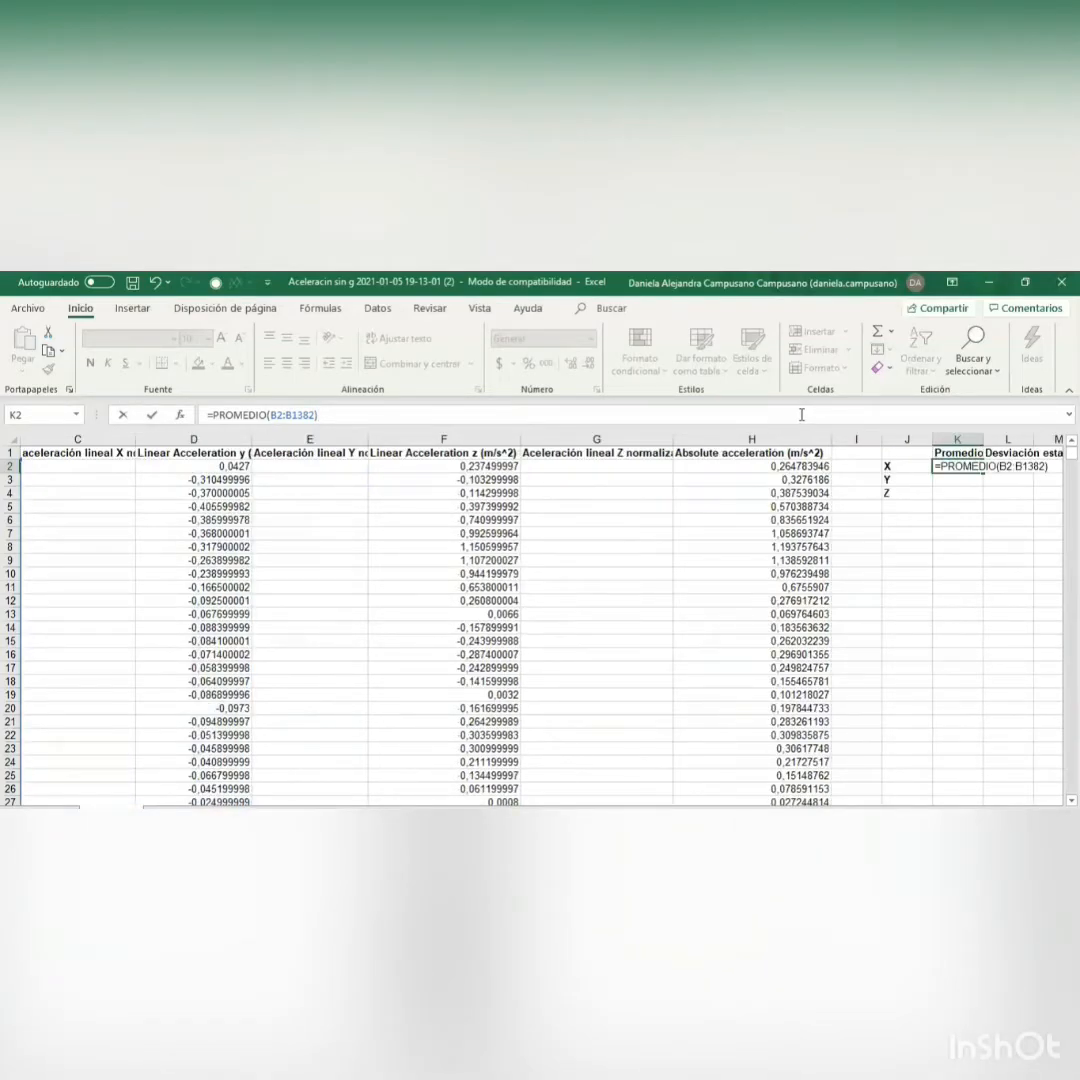
key(Return)
click(941, 465)
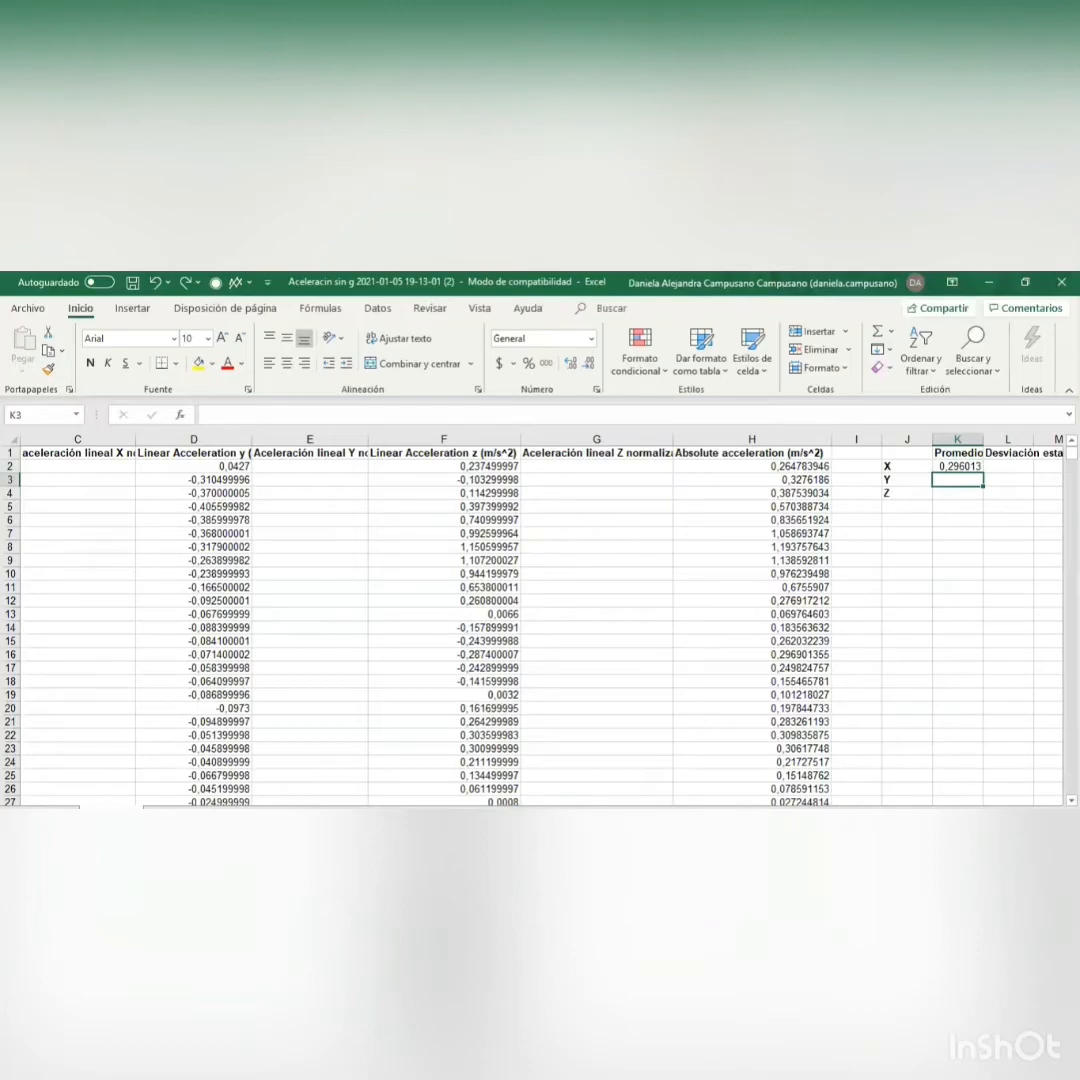
Select column D and column F in turn to identify the linear acceleration y and z data
scroll(429, 626, left, 3)
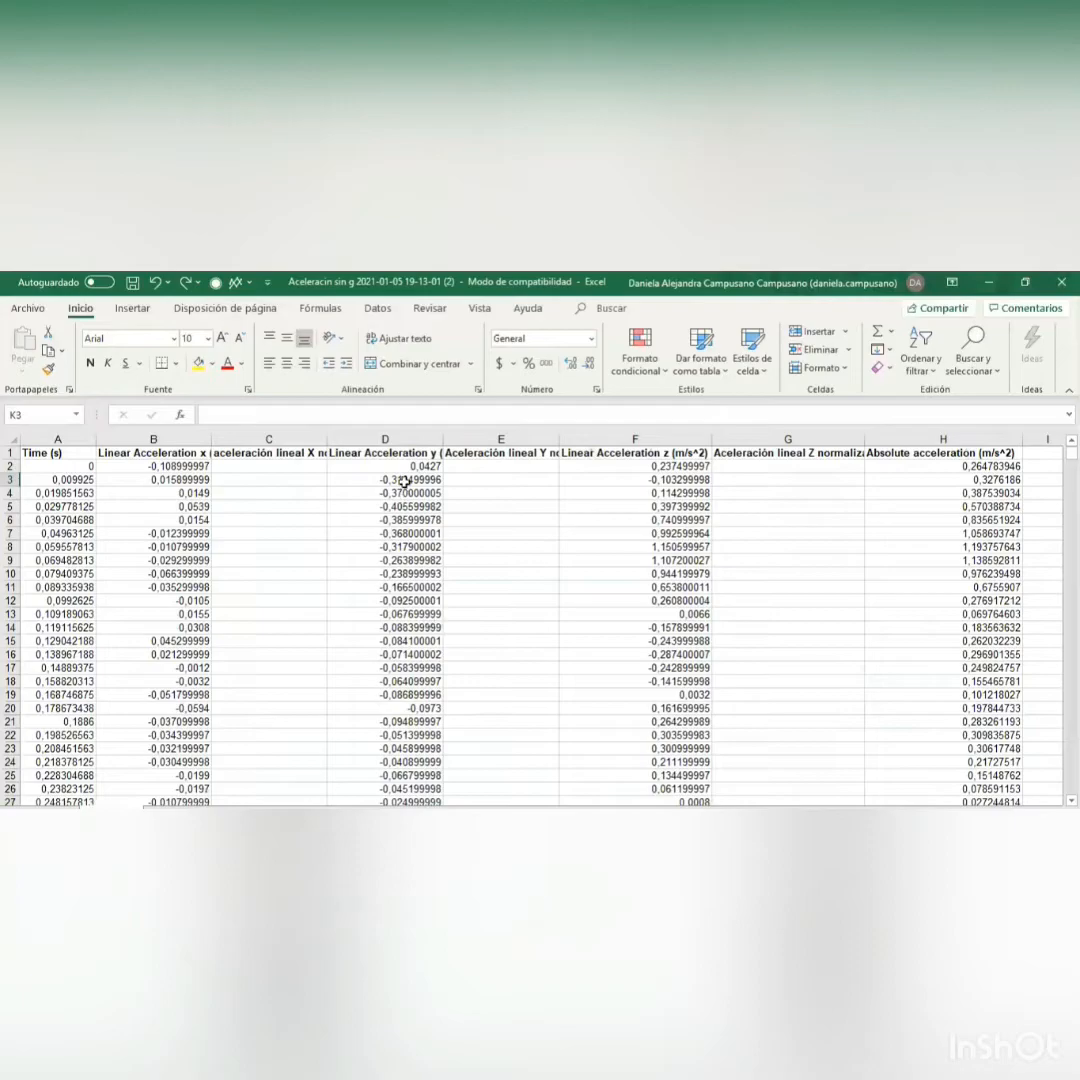
click(377, 437)
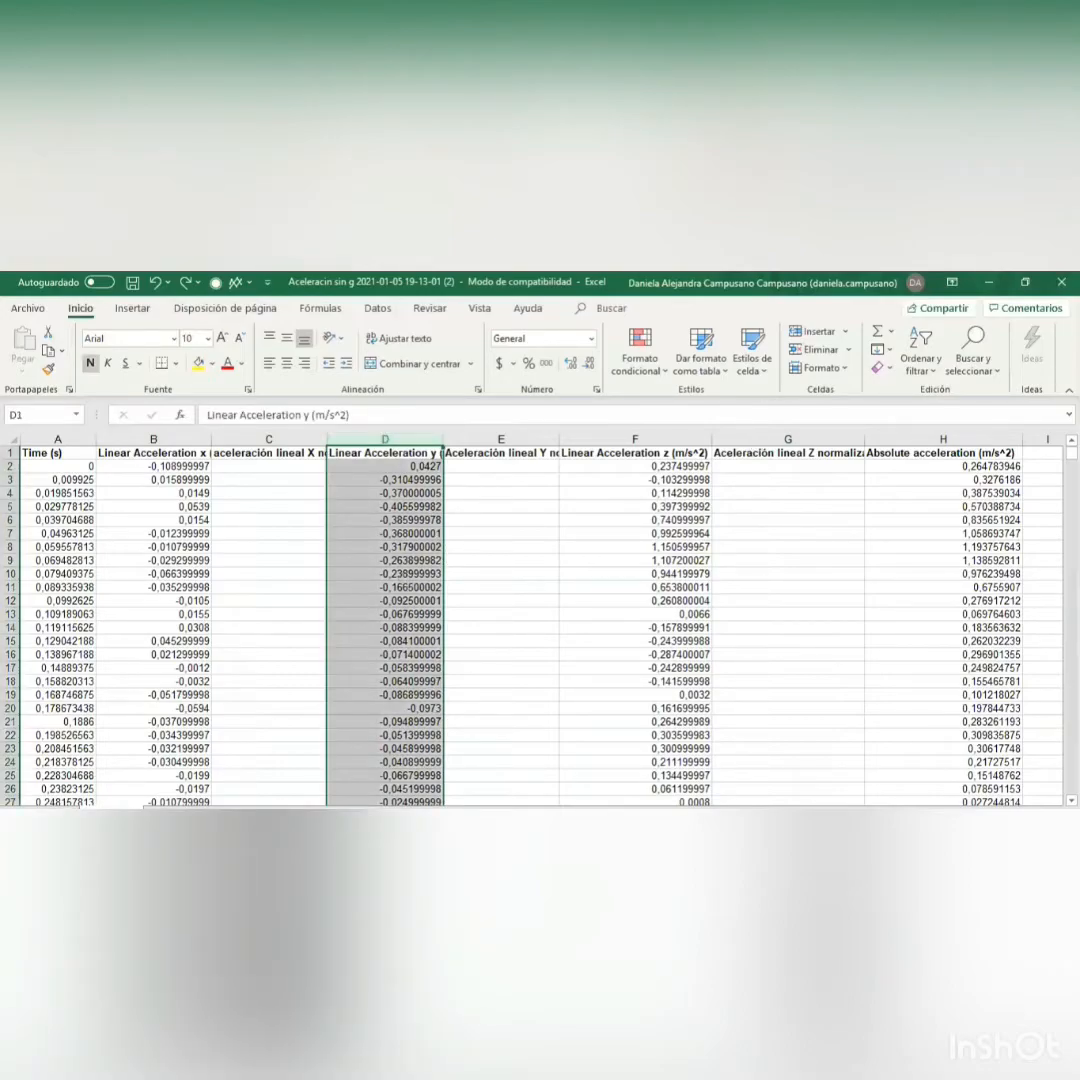
scroll(540, 620, right, 2)
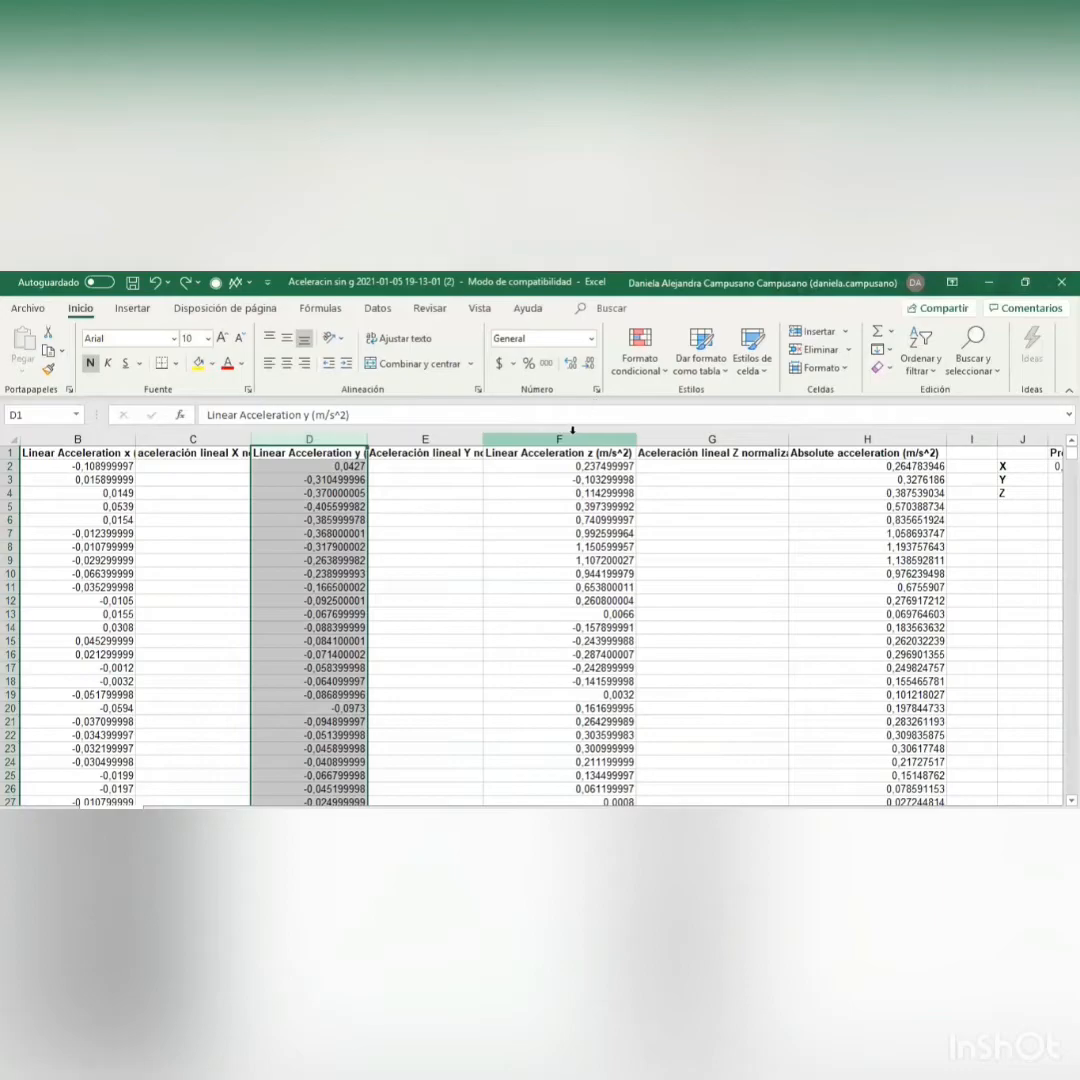
click(572, 437)
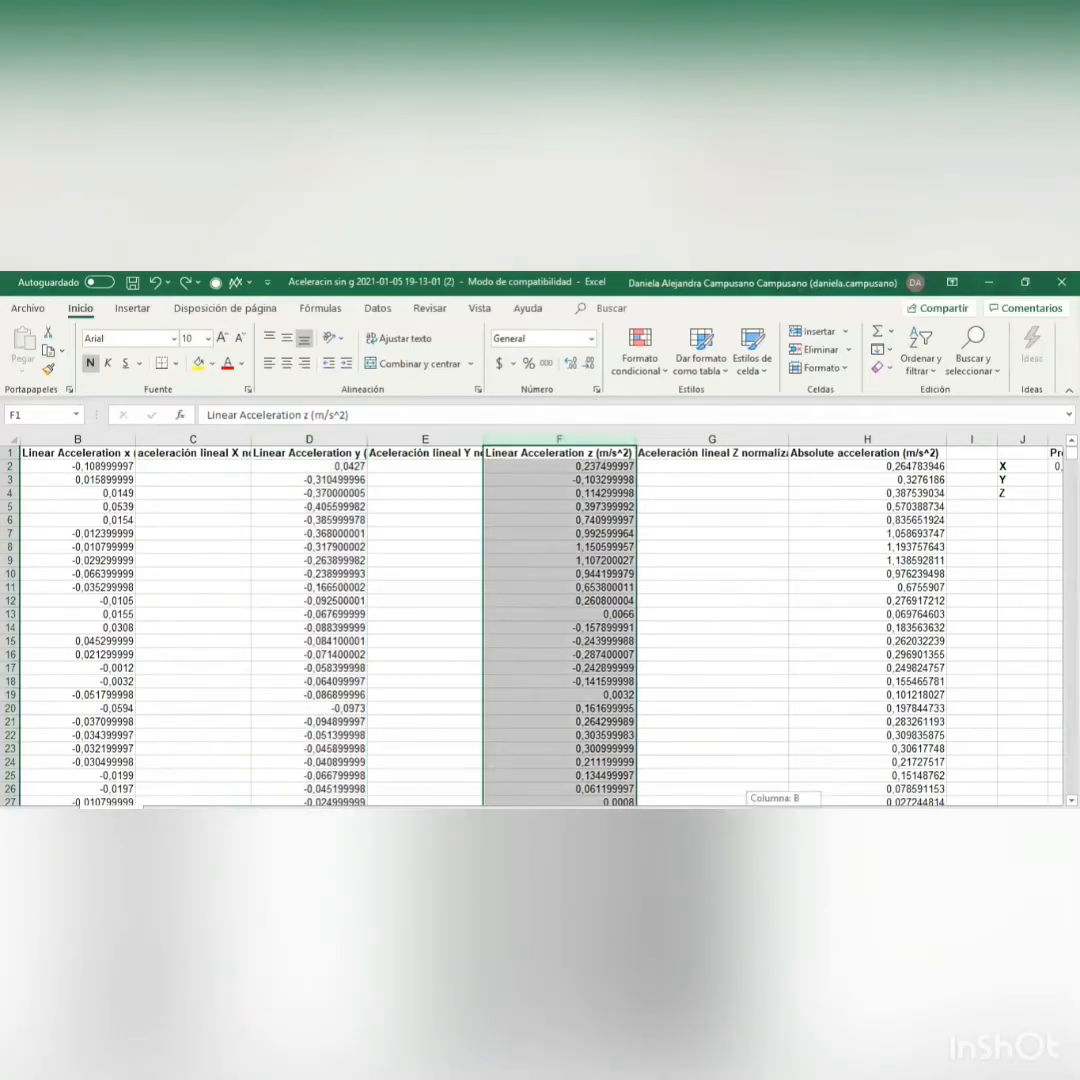
scroll(1035, 643, right, 1)
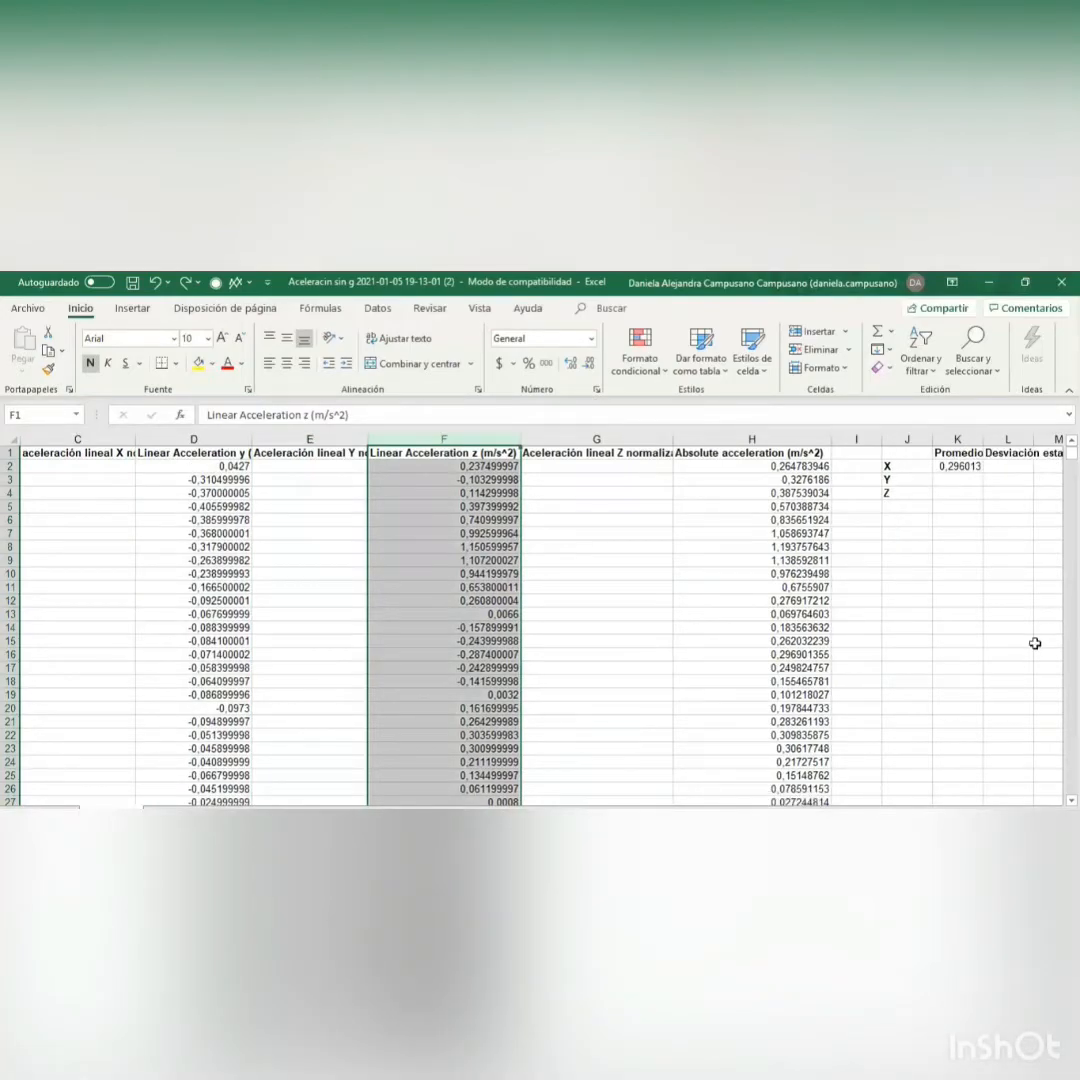
Enter the formula =PROMEDIO(D2:D1382) in K3 to average the y acceleration data
click(966, 481)
text(=)
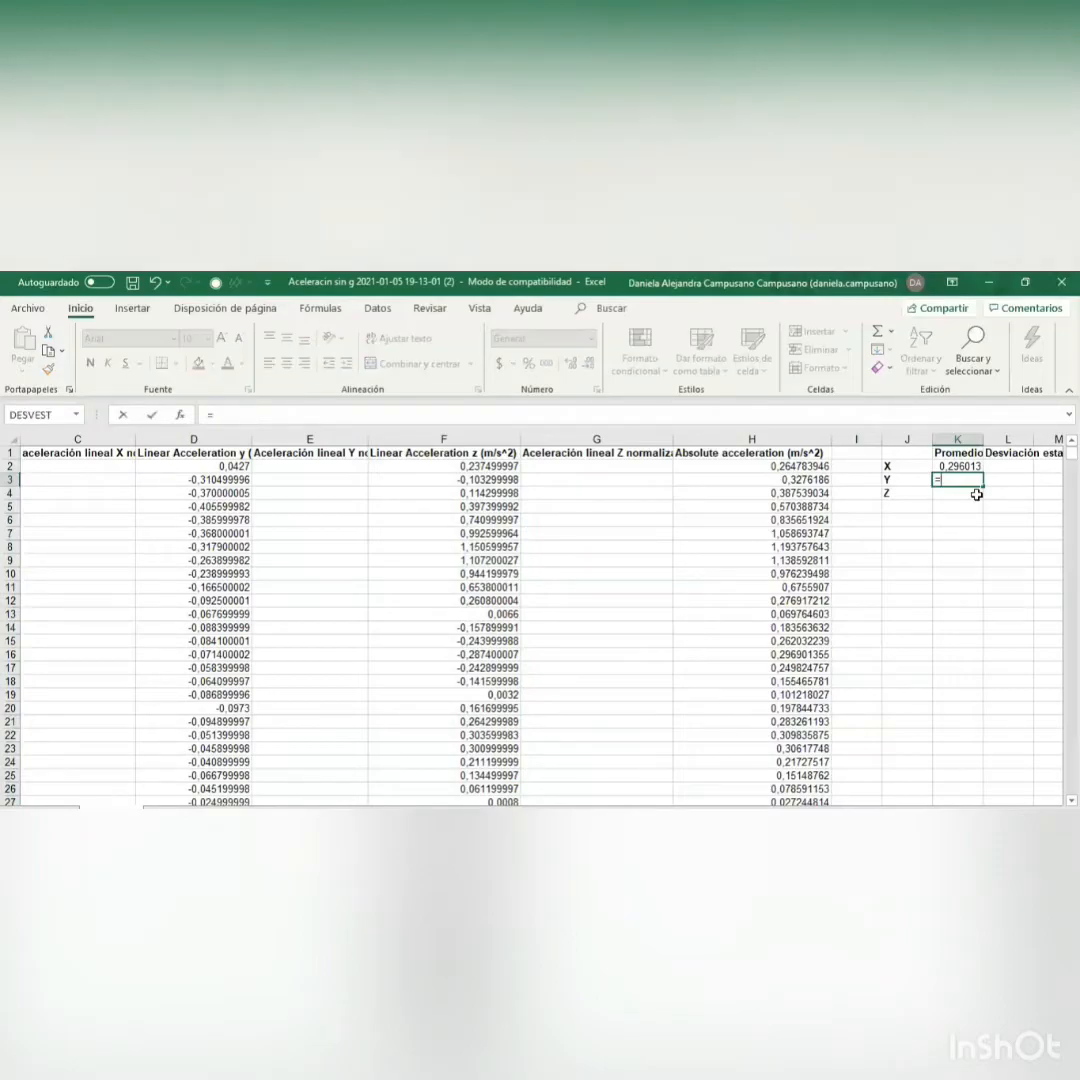
text(PROM)
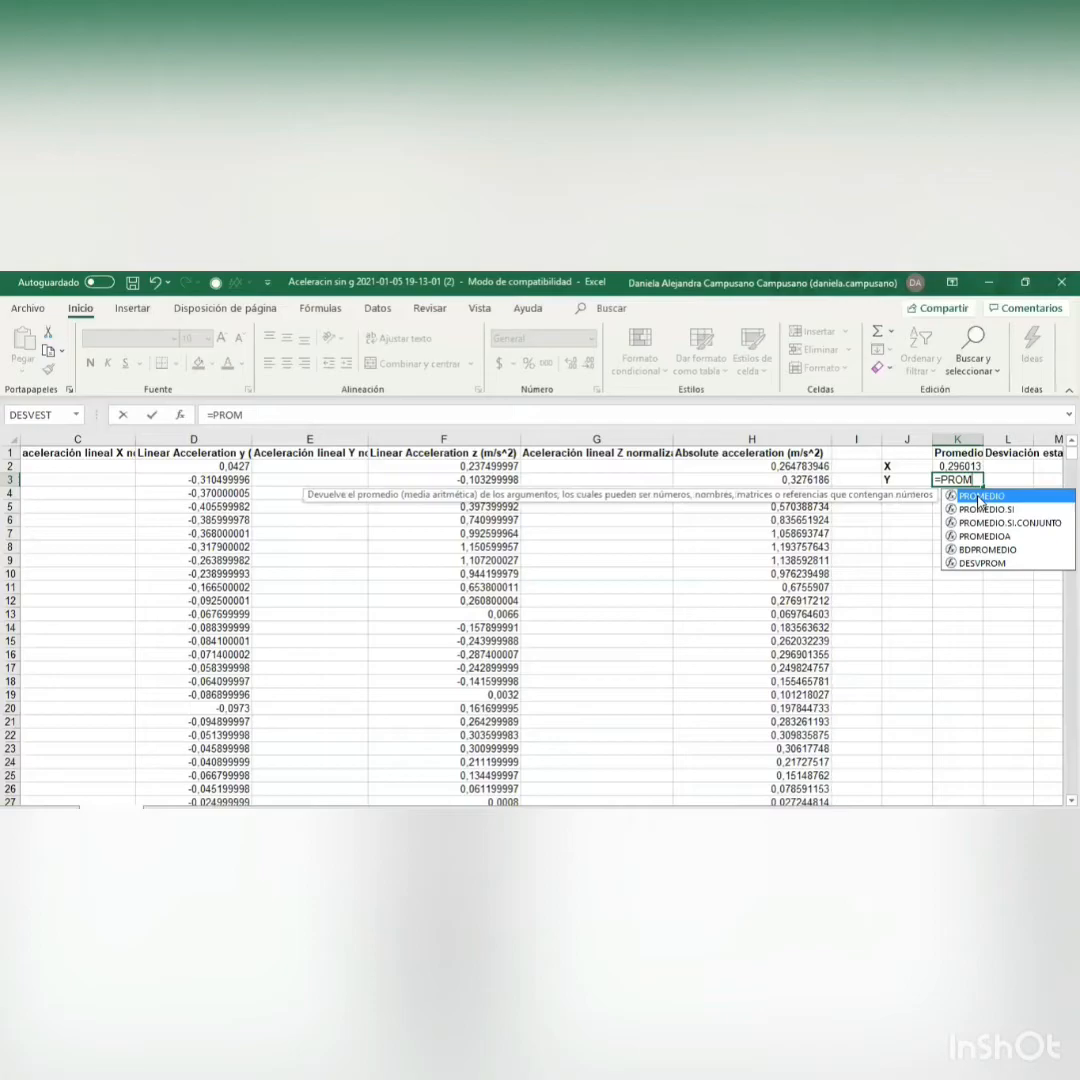
double_click(979, 497)
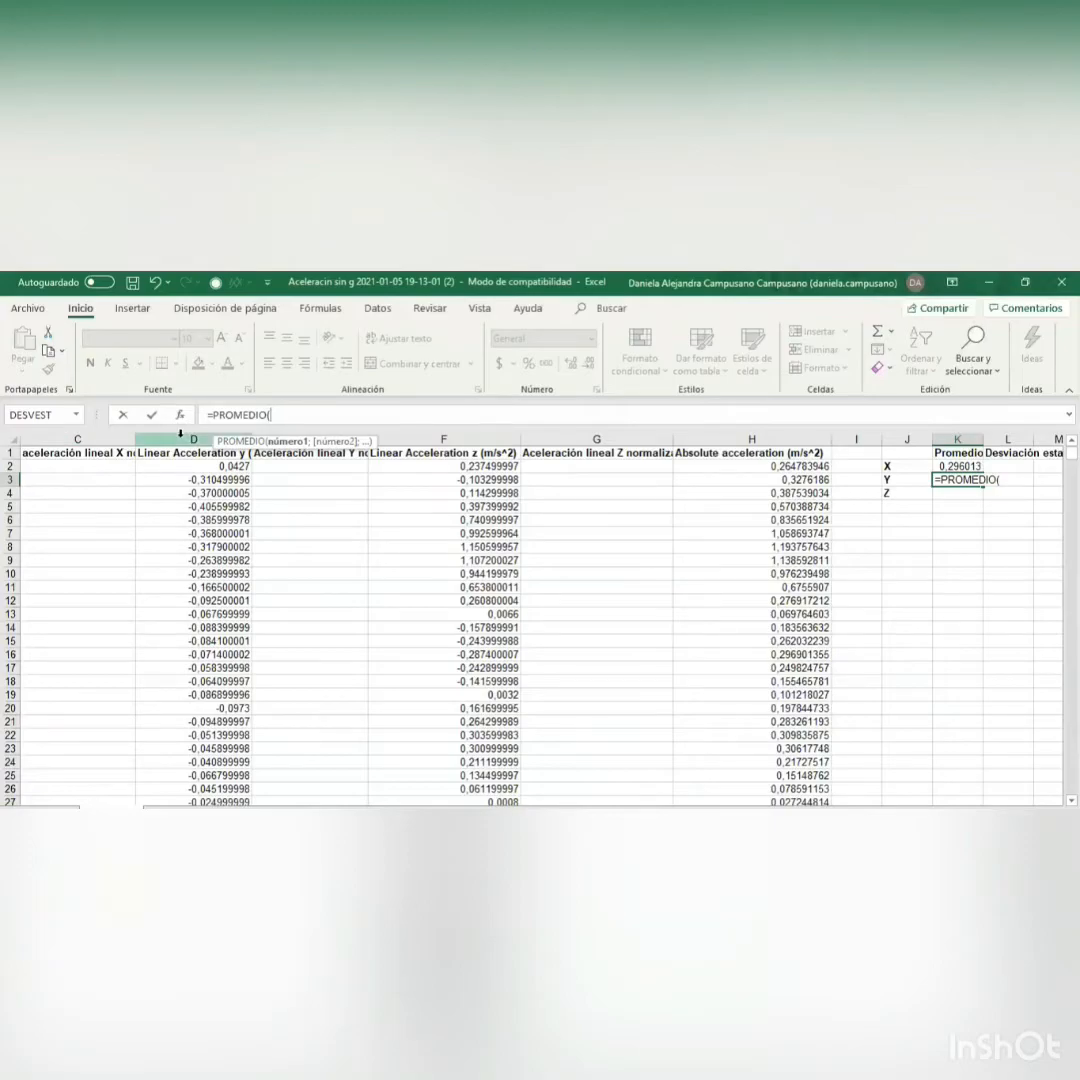
text(D2)
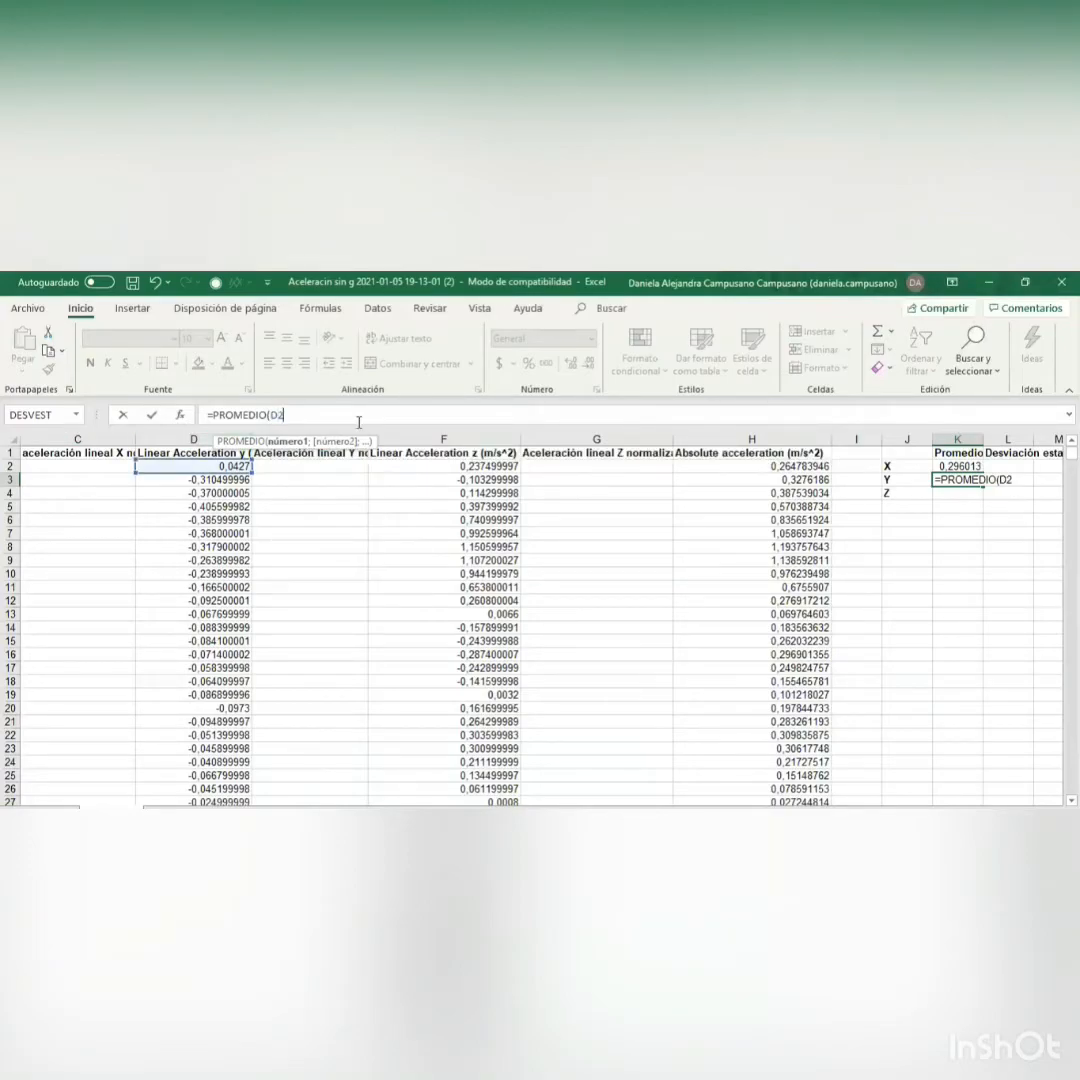
text(:D)
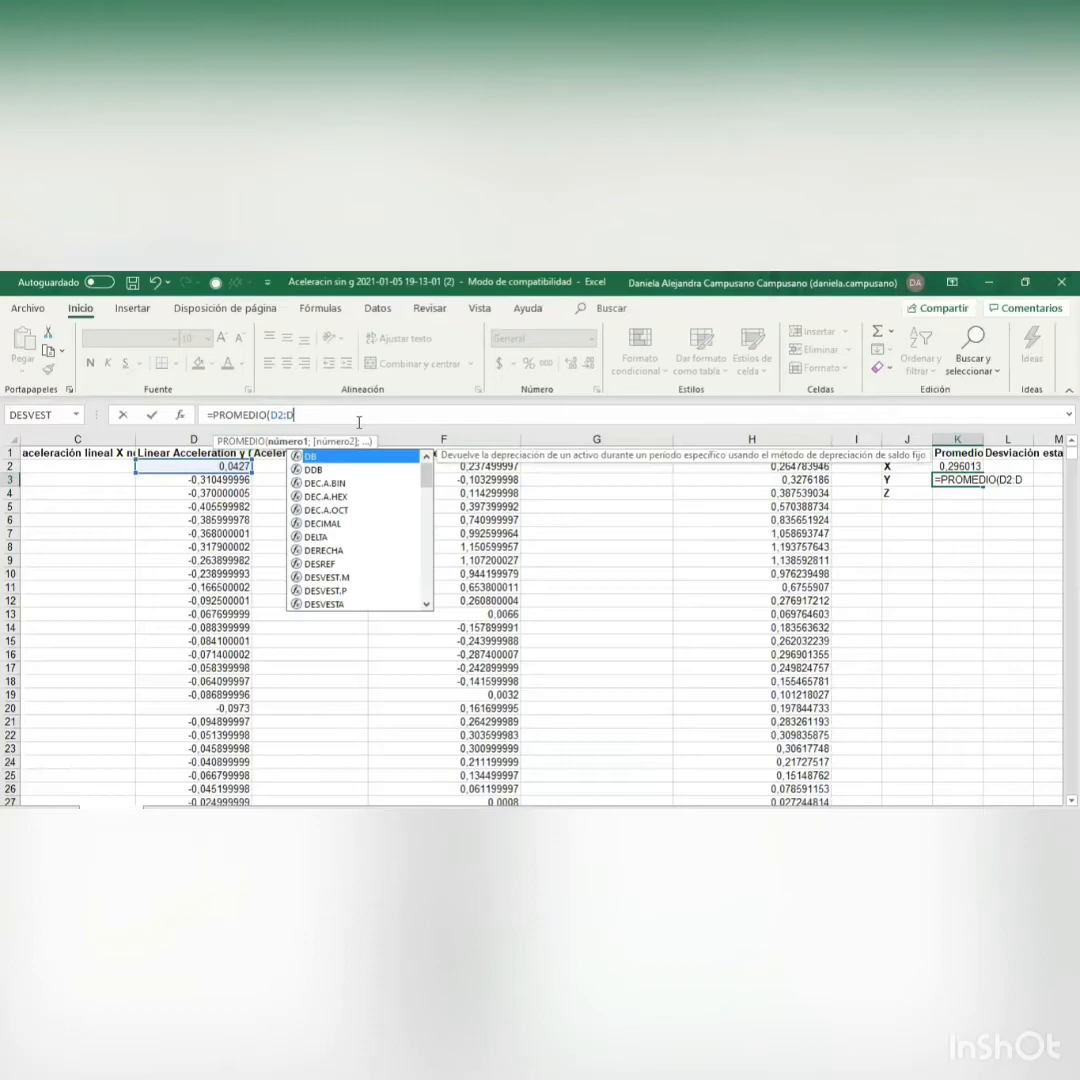
text(13)
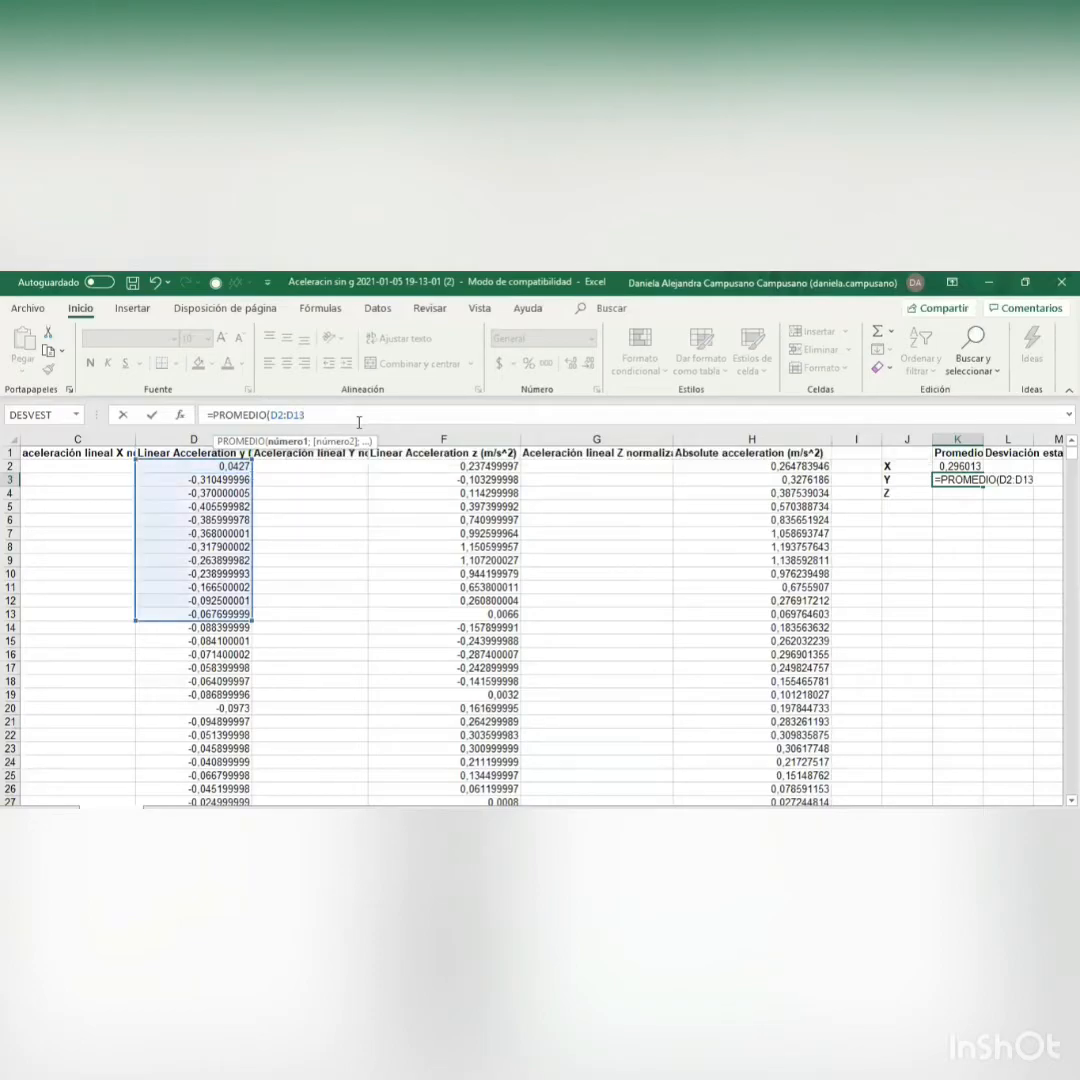
text(82)
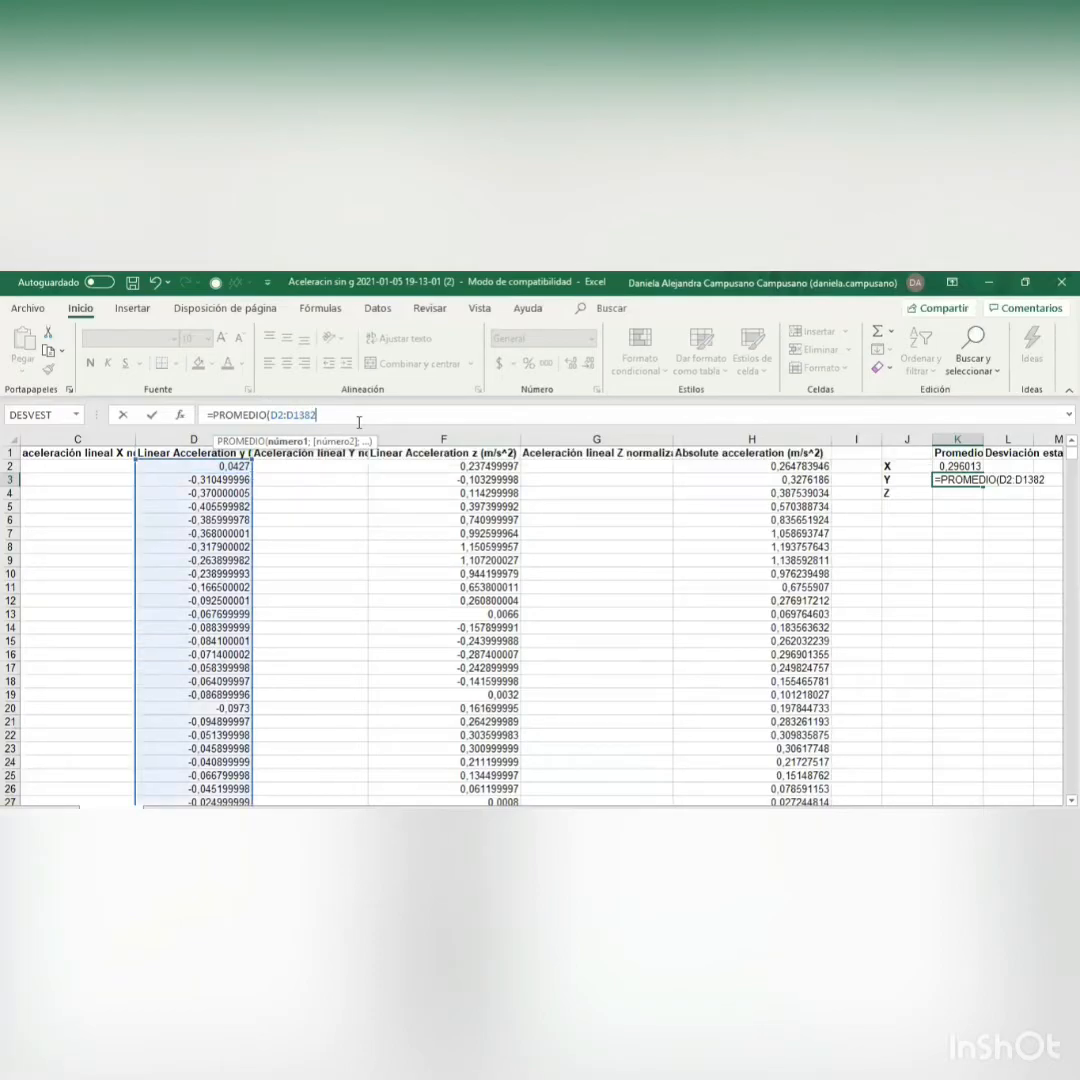
key(Return)
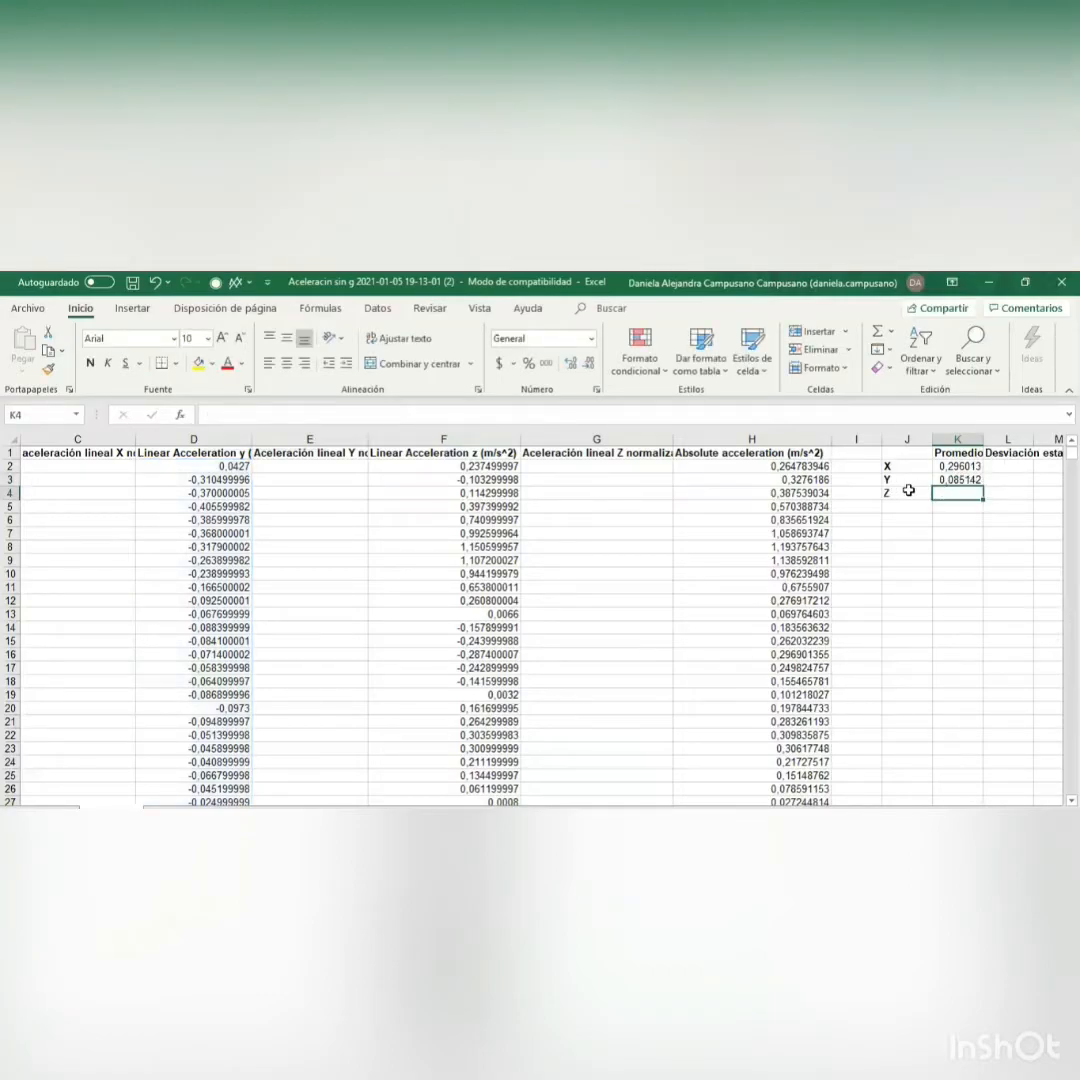
Enter the formula =PROMEDIO(F2:F1382) in K4 to average the z acceleration data
text(=)
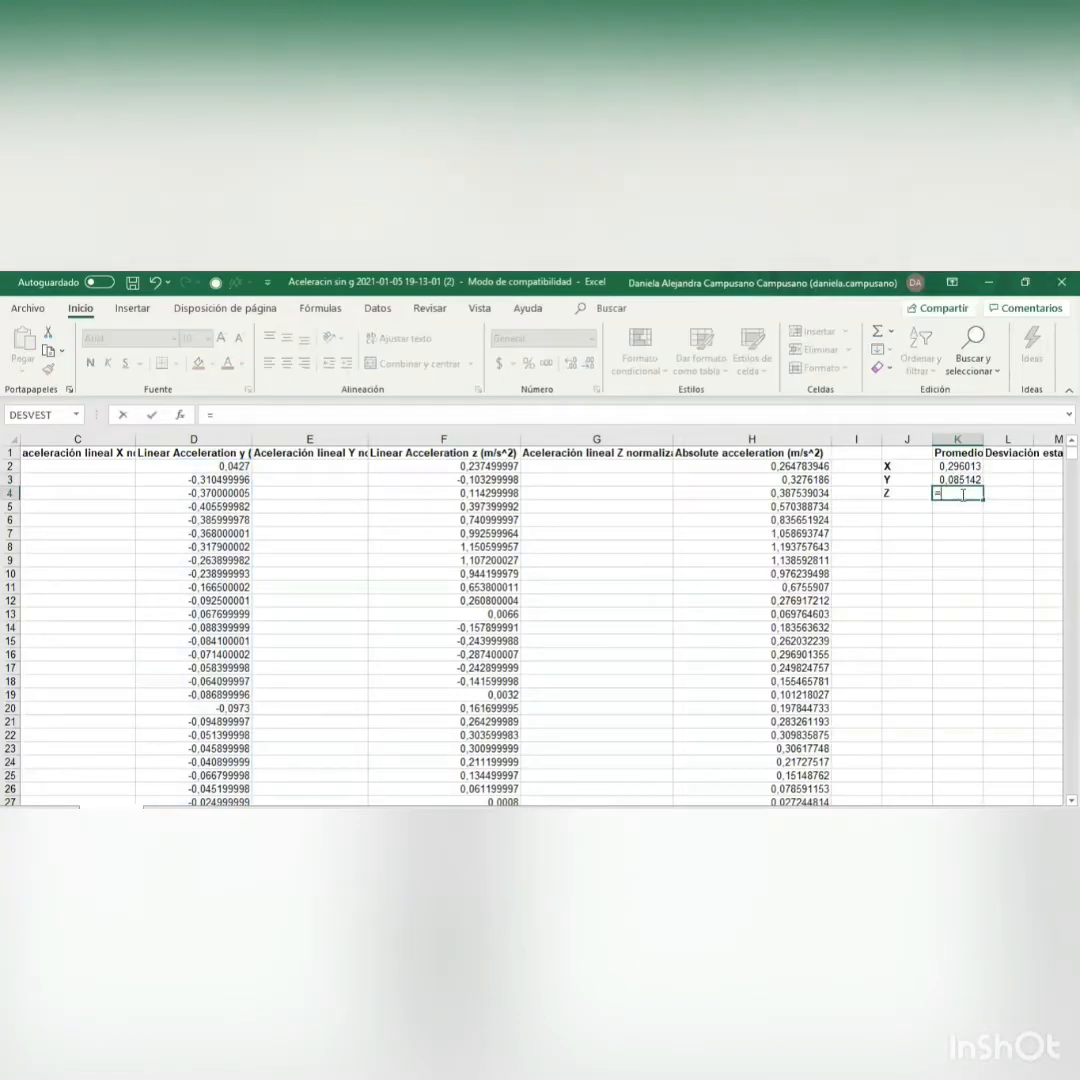
text(PROM)
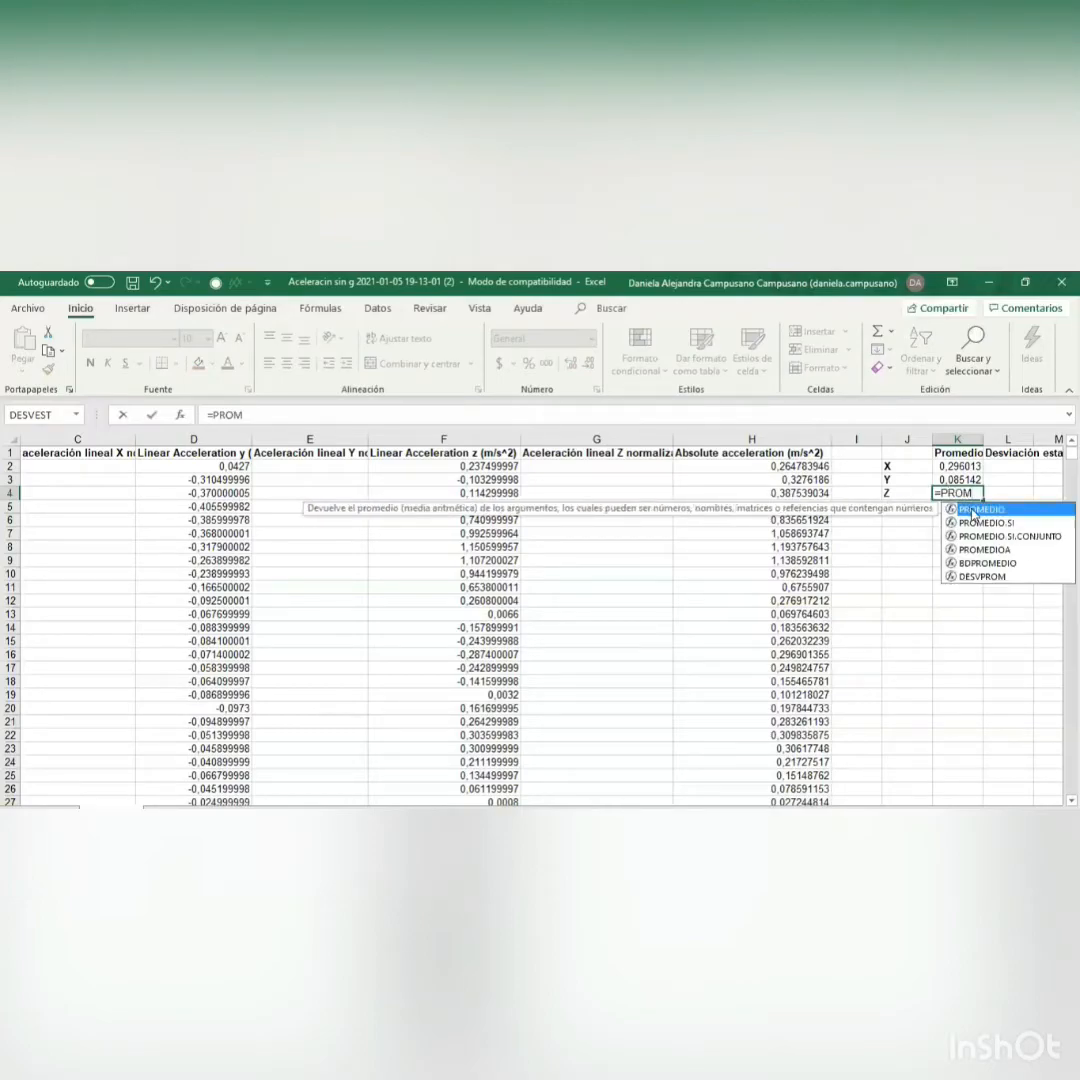
text(EDIO(F2:F1382)
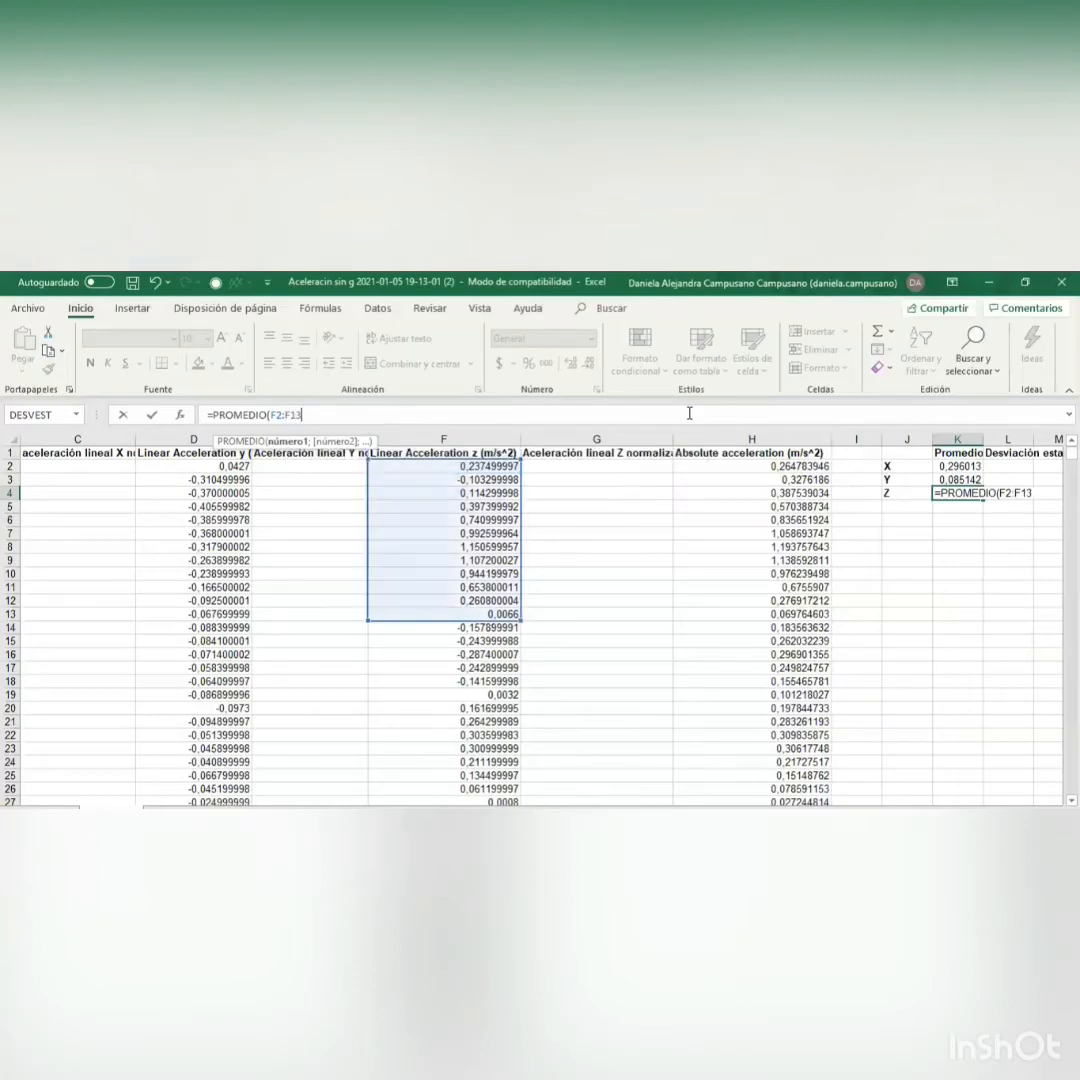
text())
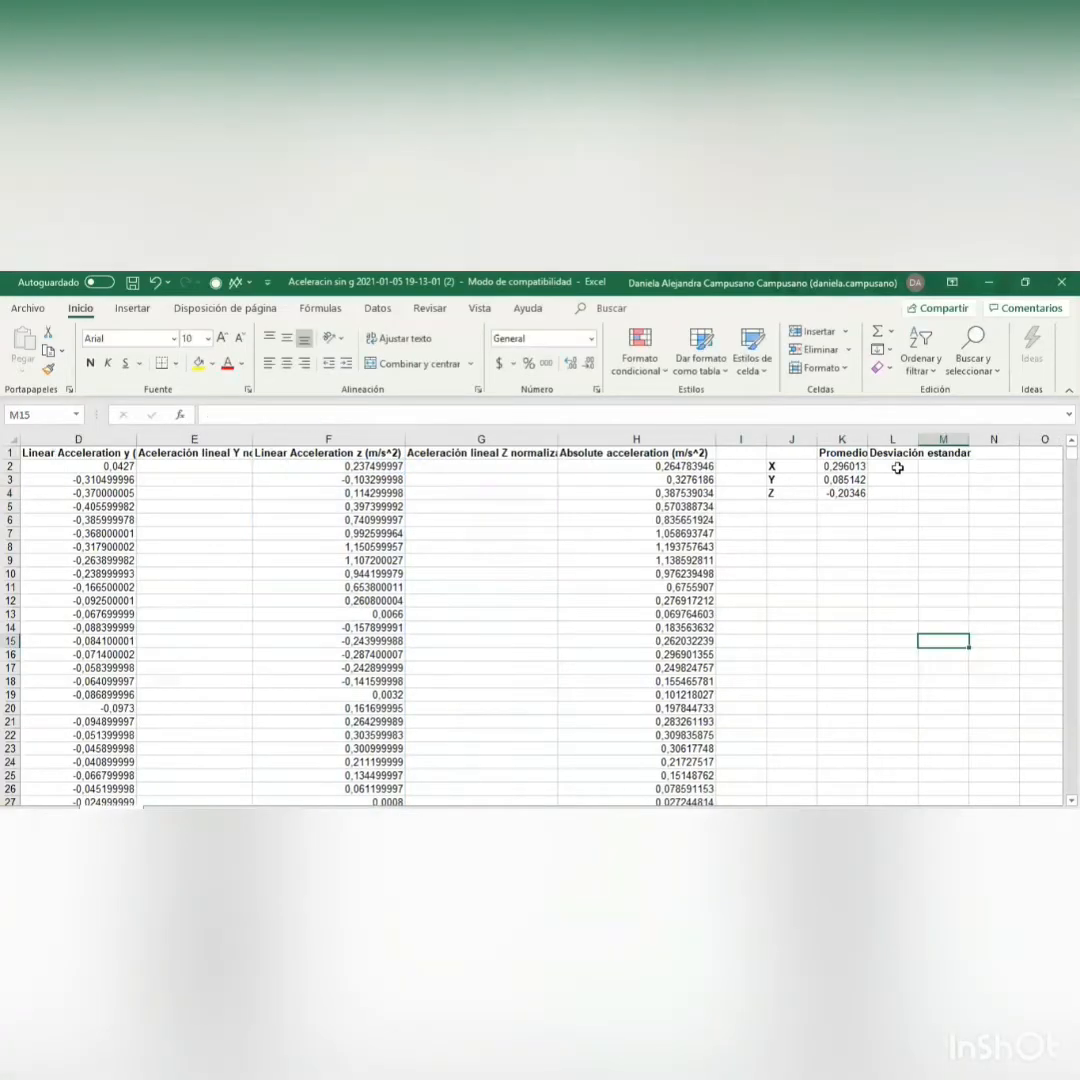
Enter the formula =DESVEST(B2:B1382) in L2 to compute the standard deviation of the x acceleration data
click(895, 466)
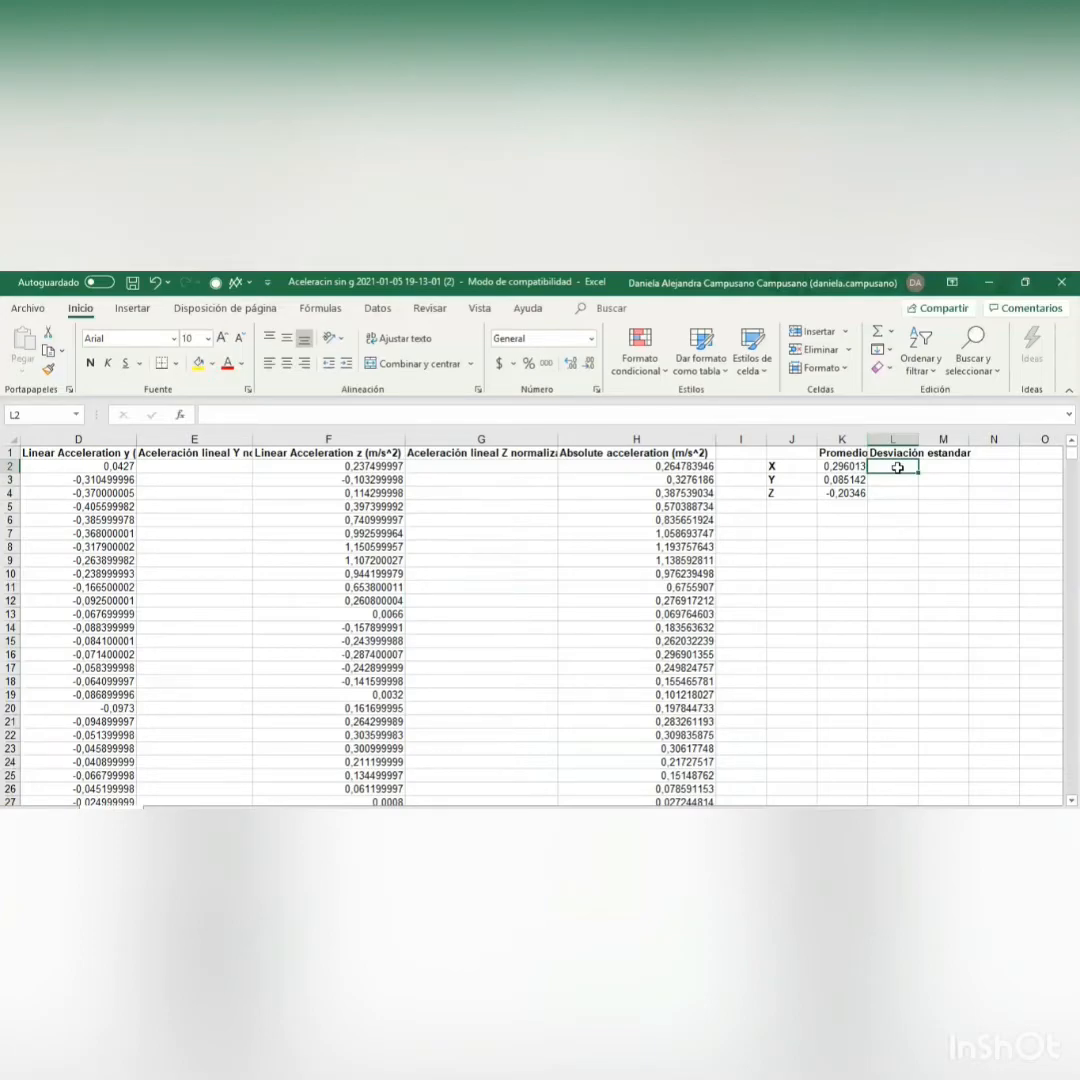
text(=)
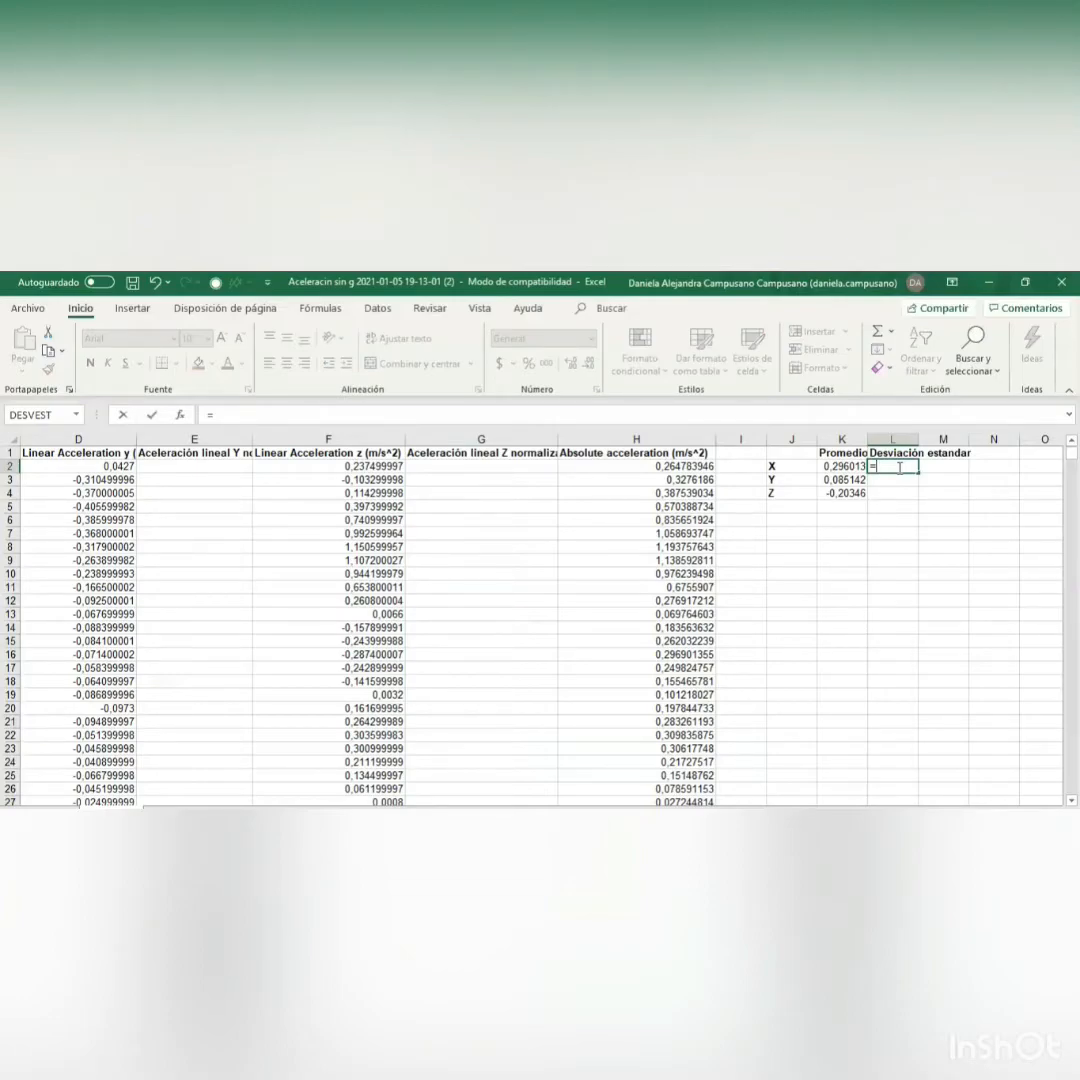
text(DESVE)
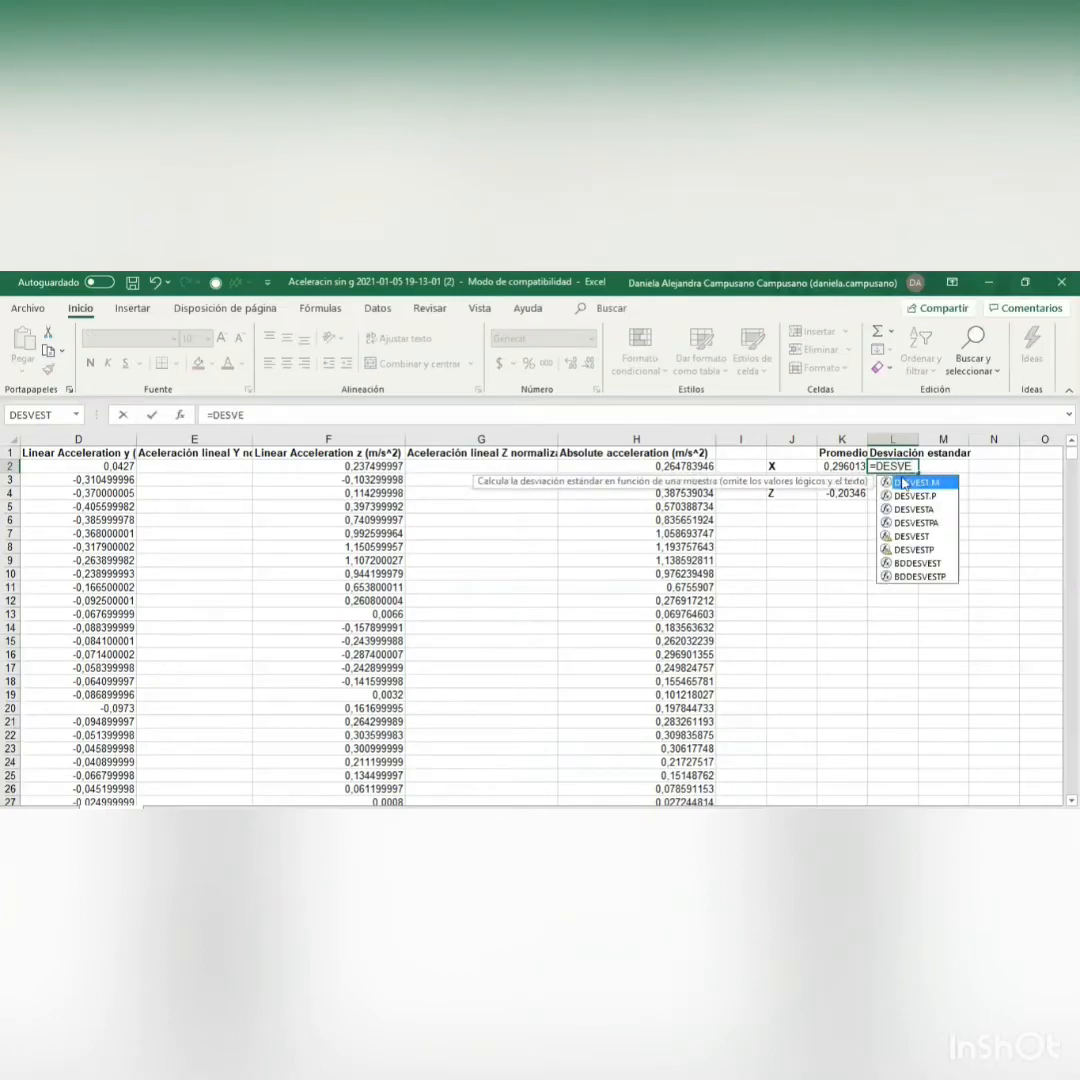
click(911, 538)
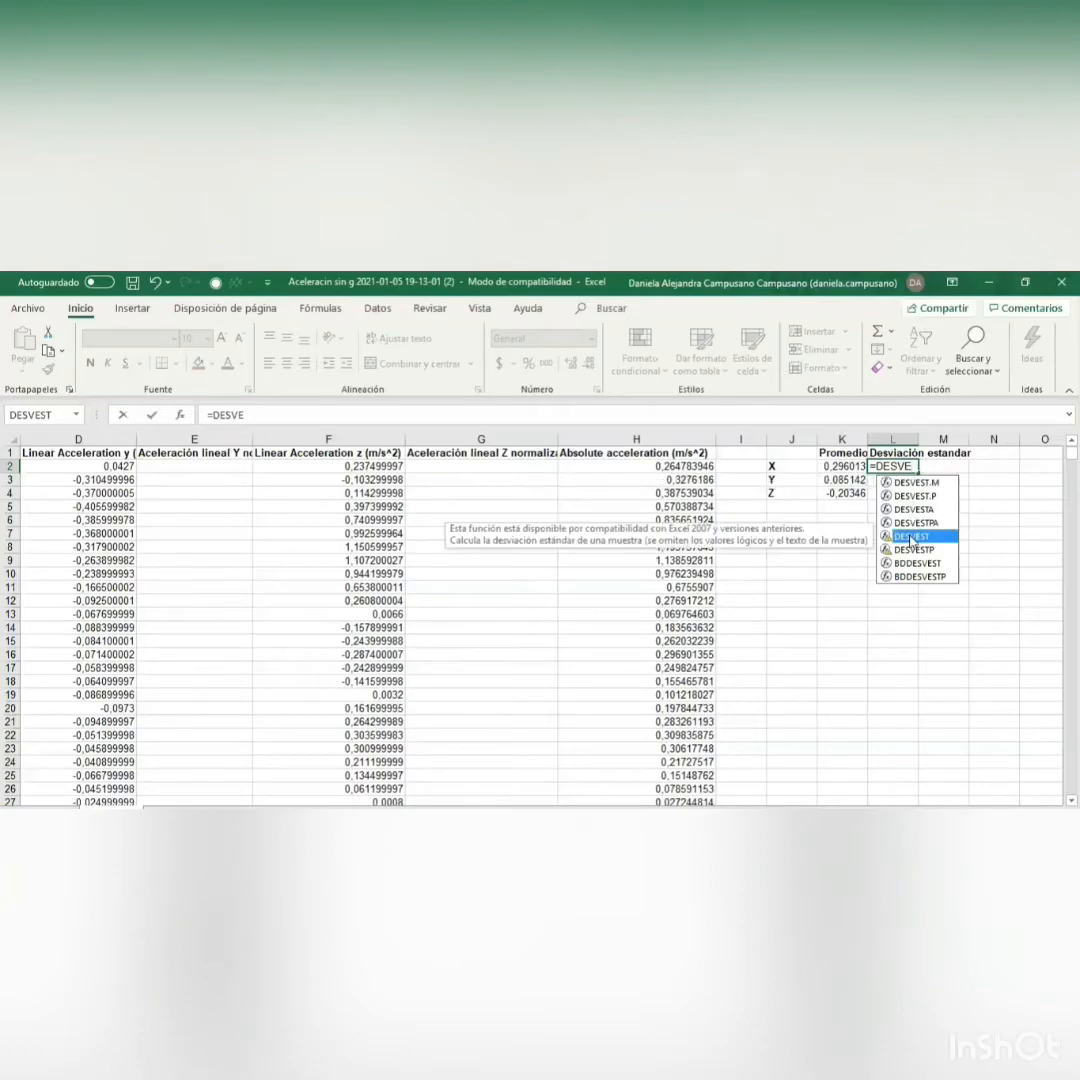
double_click(909, 538)
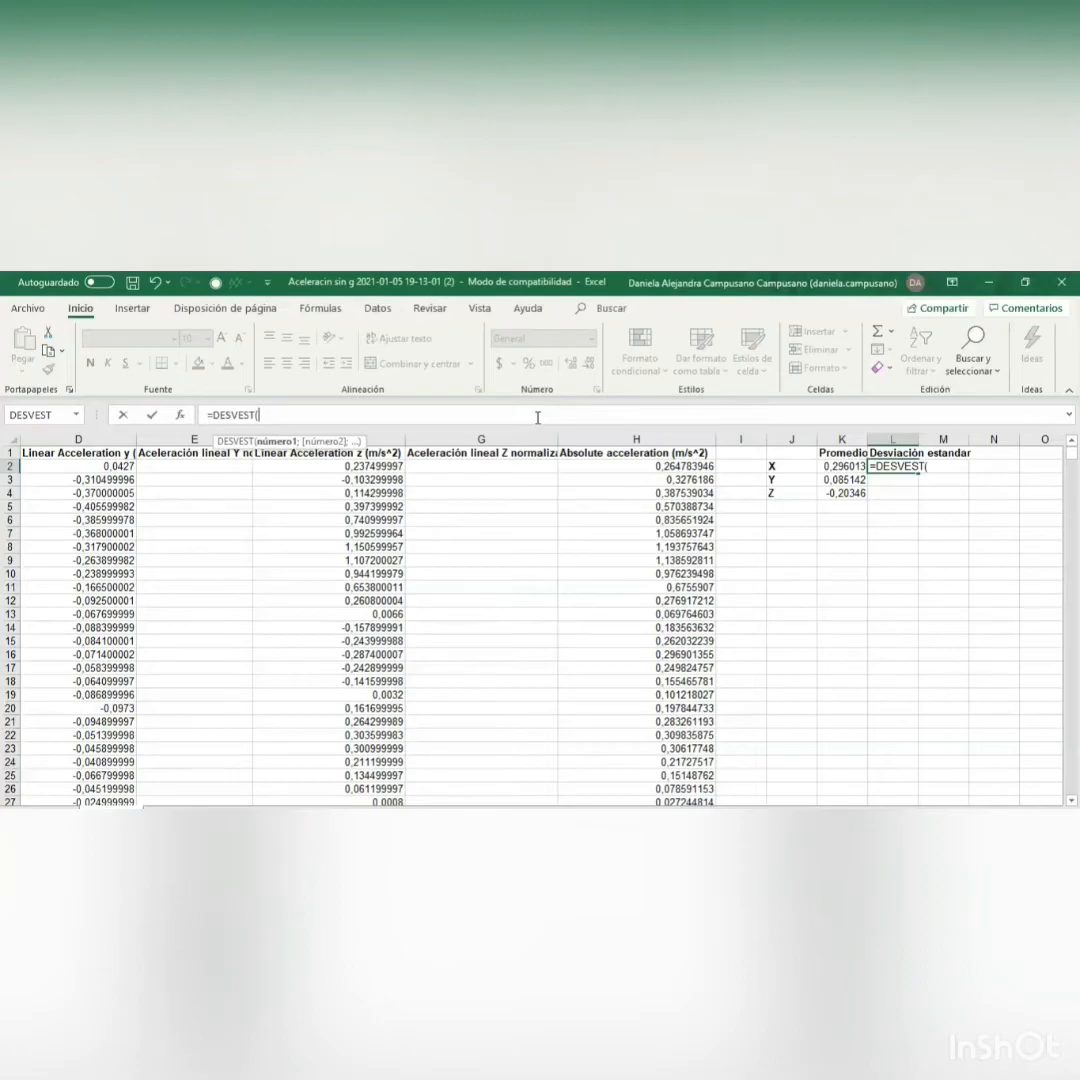
drag(798, 814, 796, 814)
scroll(269, 641, left, 3)
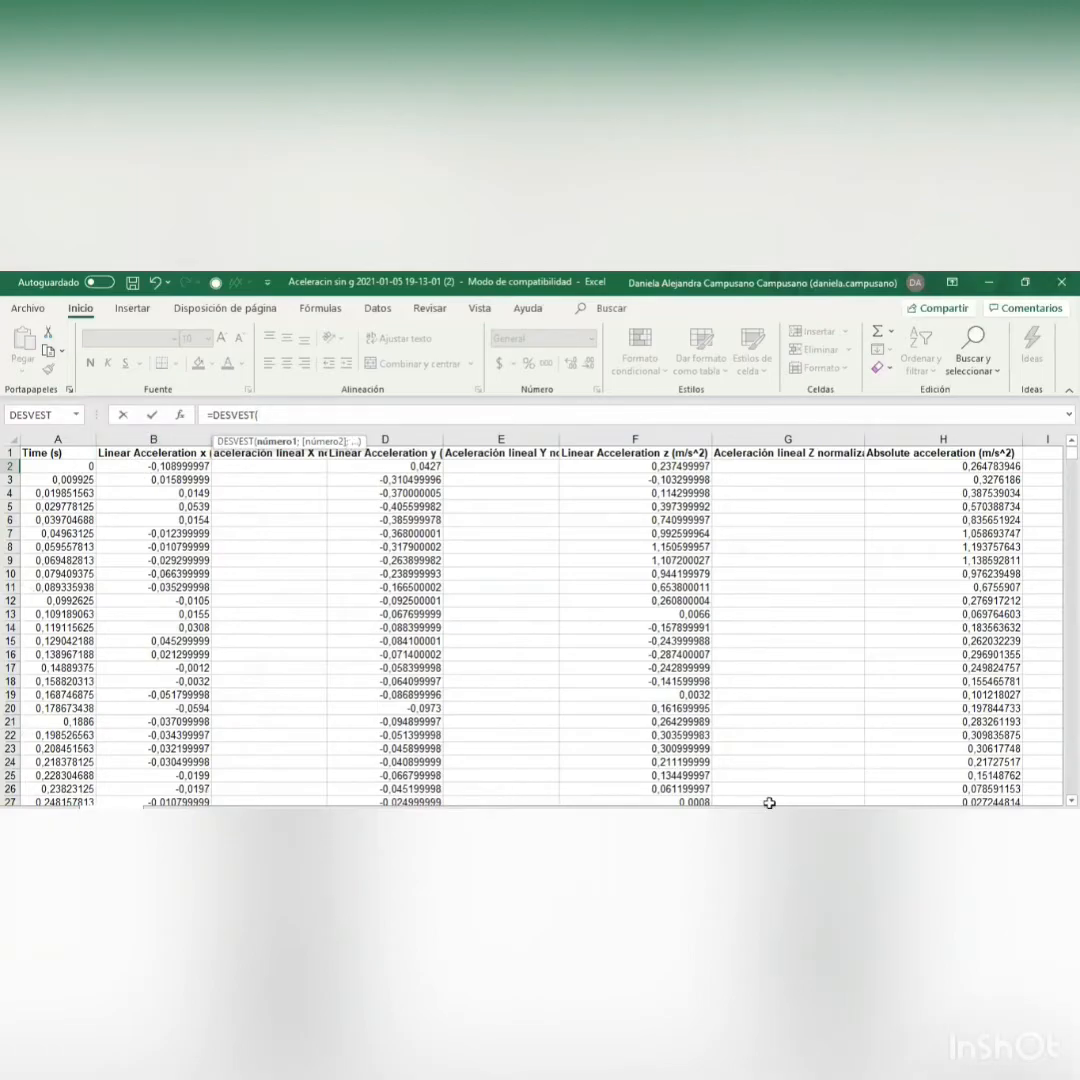
text(B)
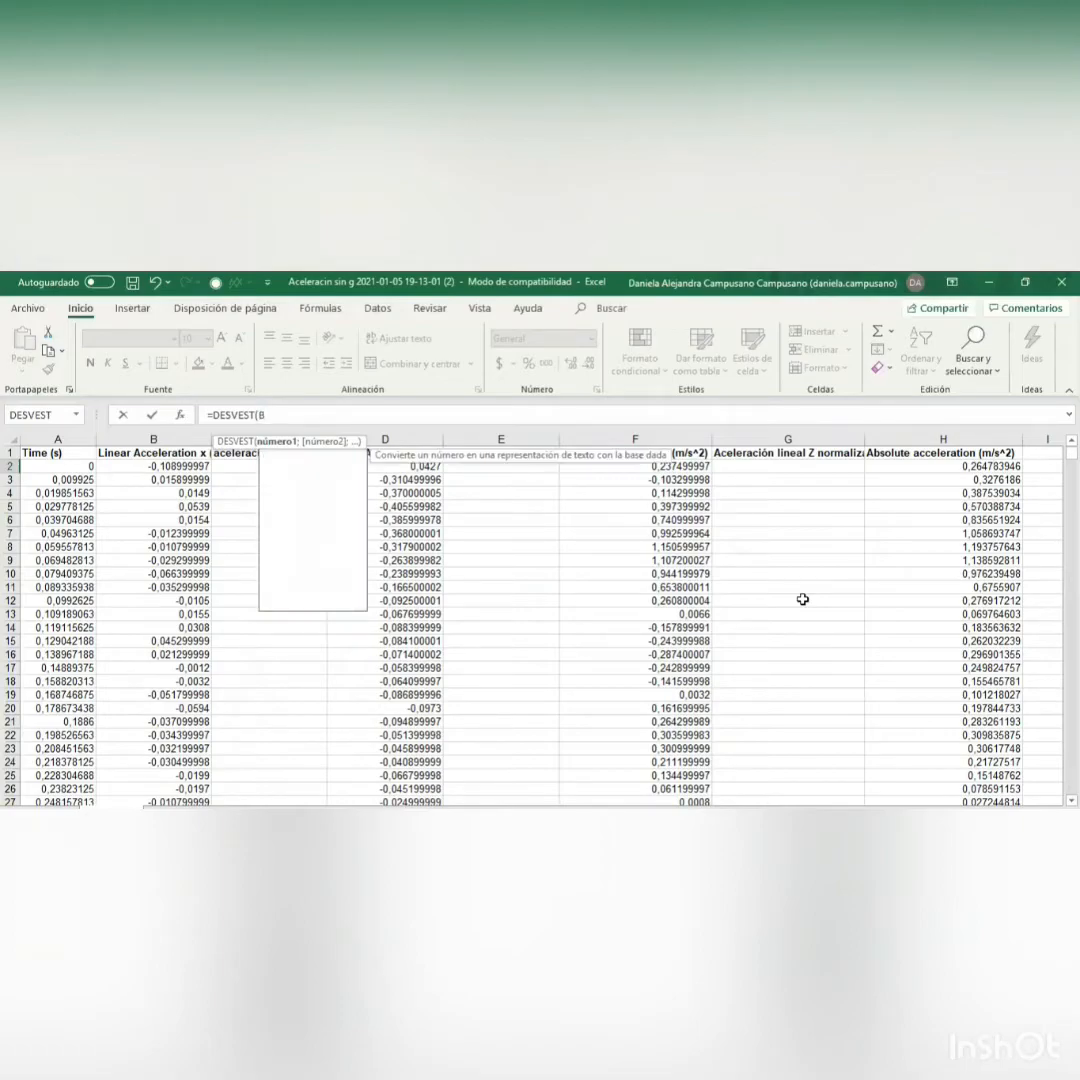
text(2:B138)
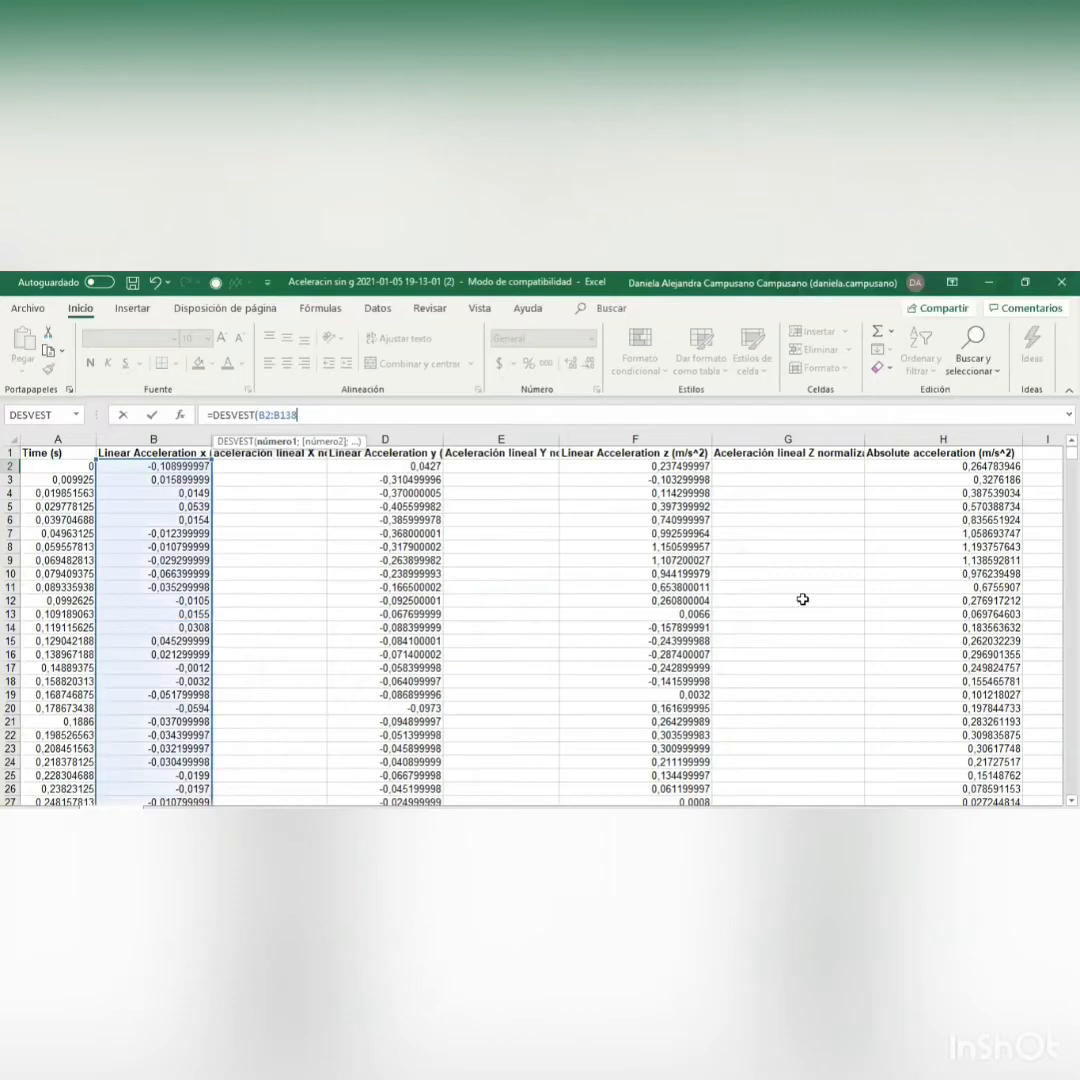
text(2))
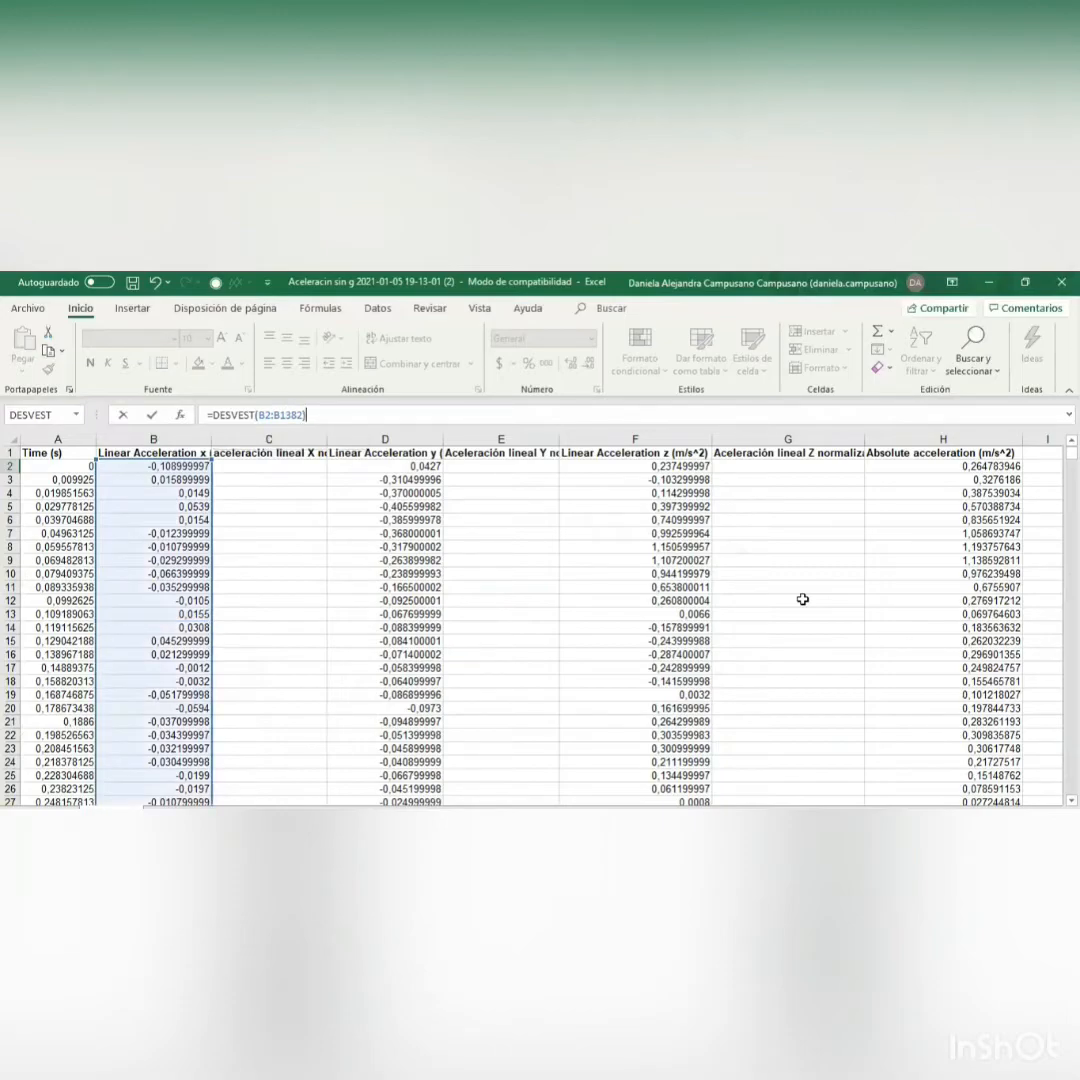
key(Return)
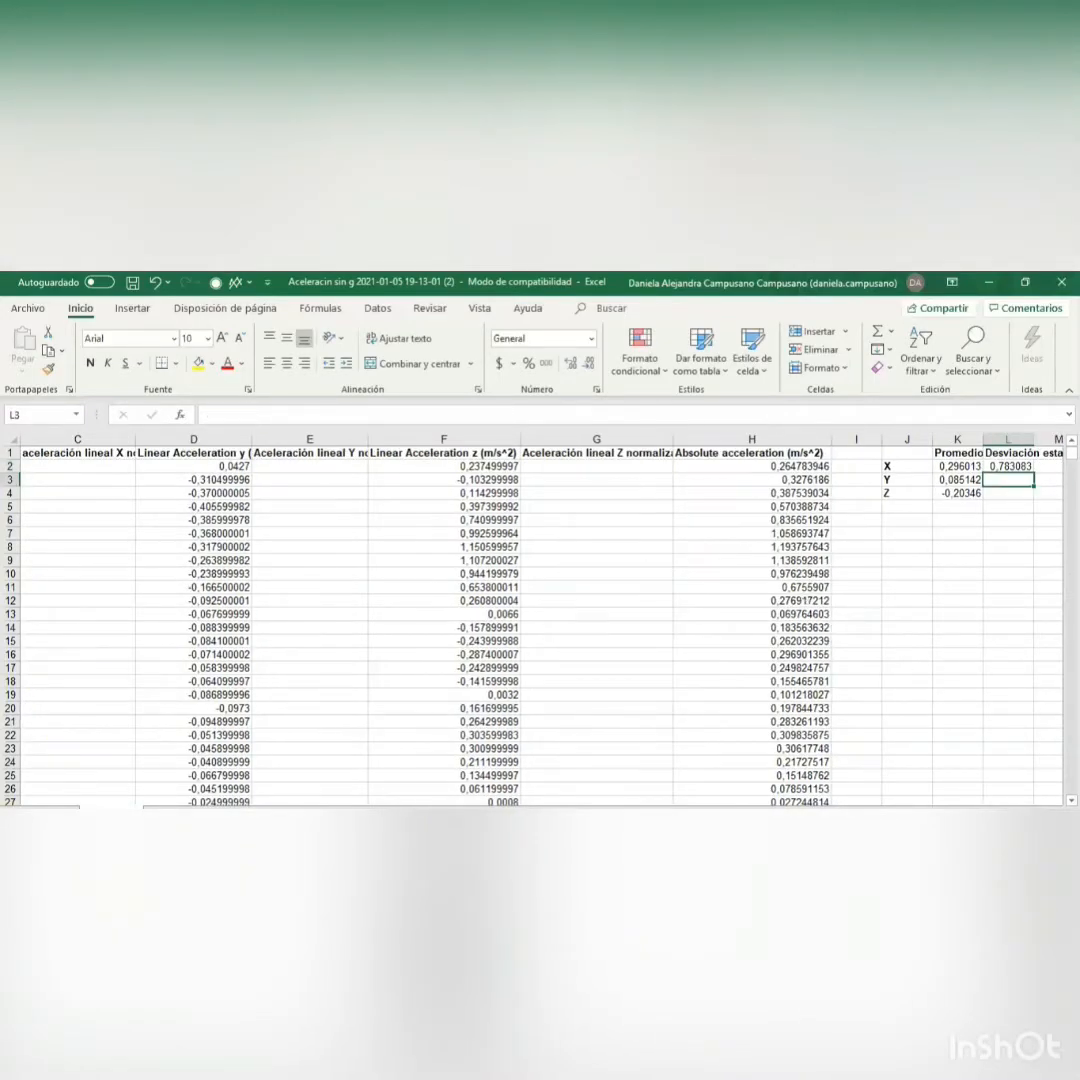
click(1016, 466)
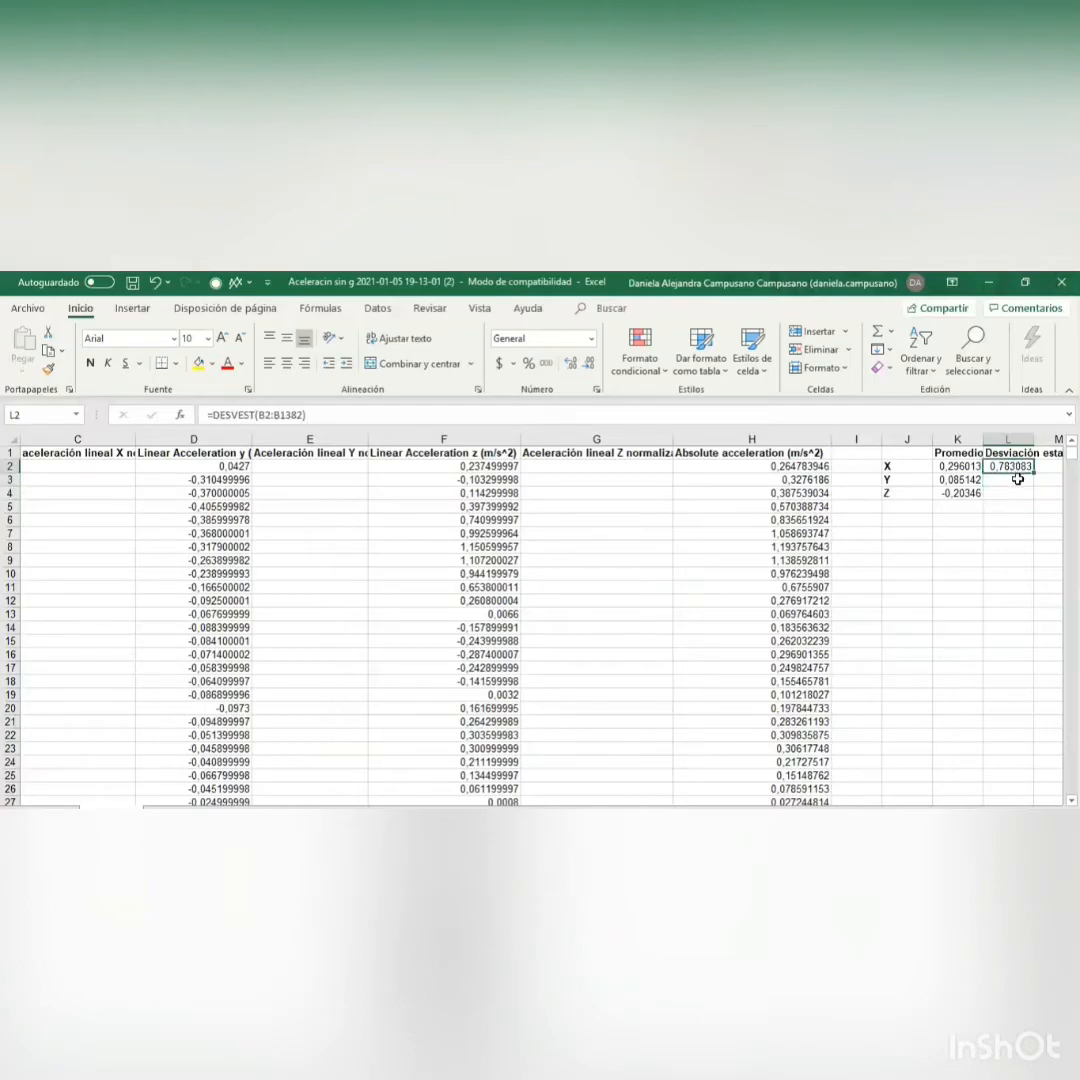
Enter the formula =DESVEST(D2:D1382) in L3 to compute the standard deviation of the y acceleration data
click(1012, 480)
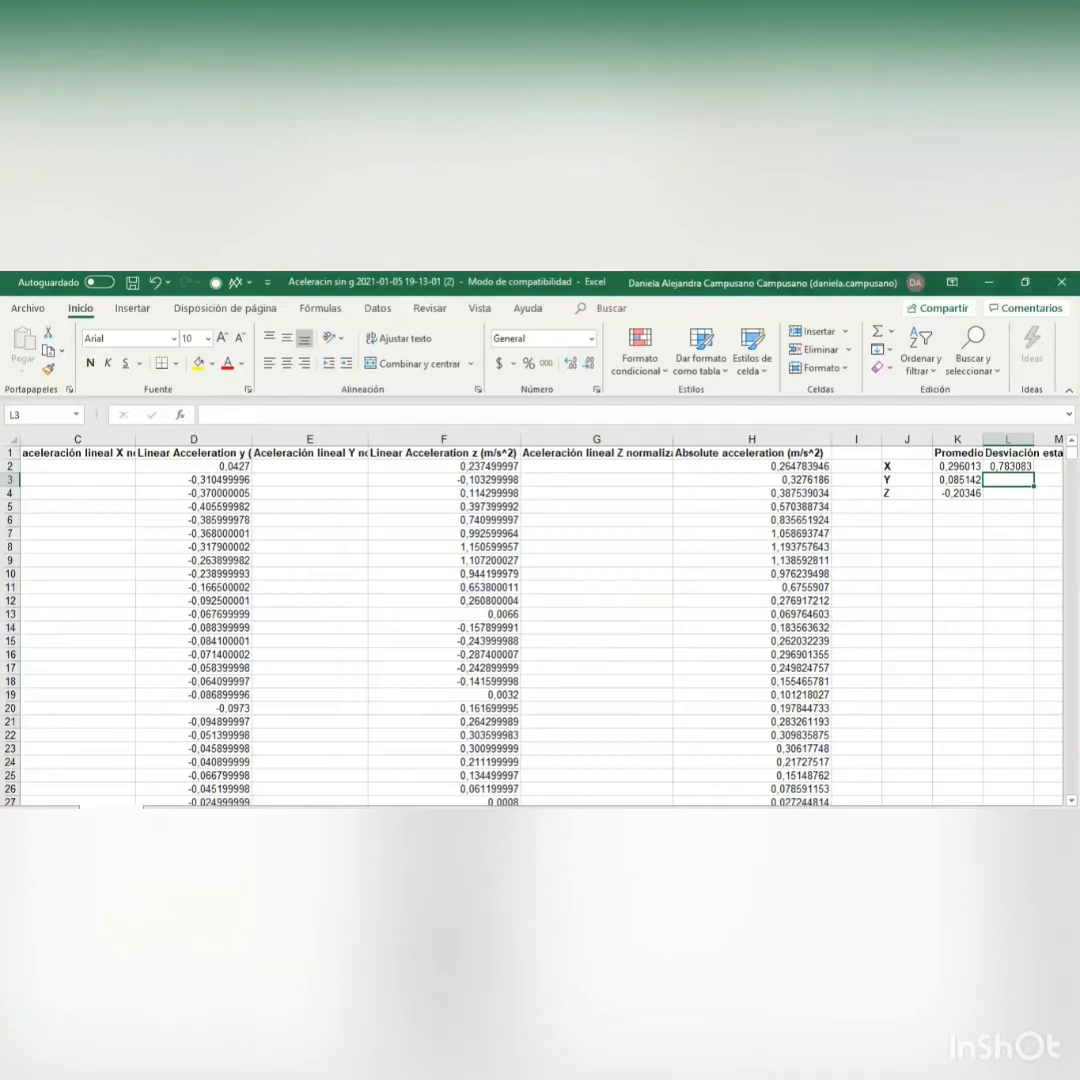
double_click(1006, 480)
text(=DES)
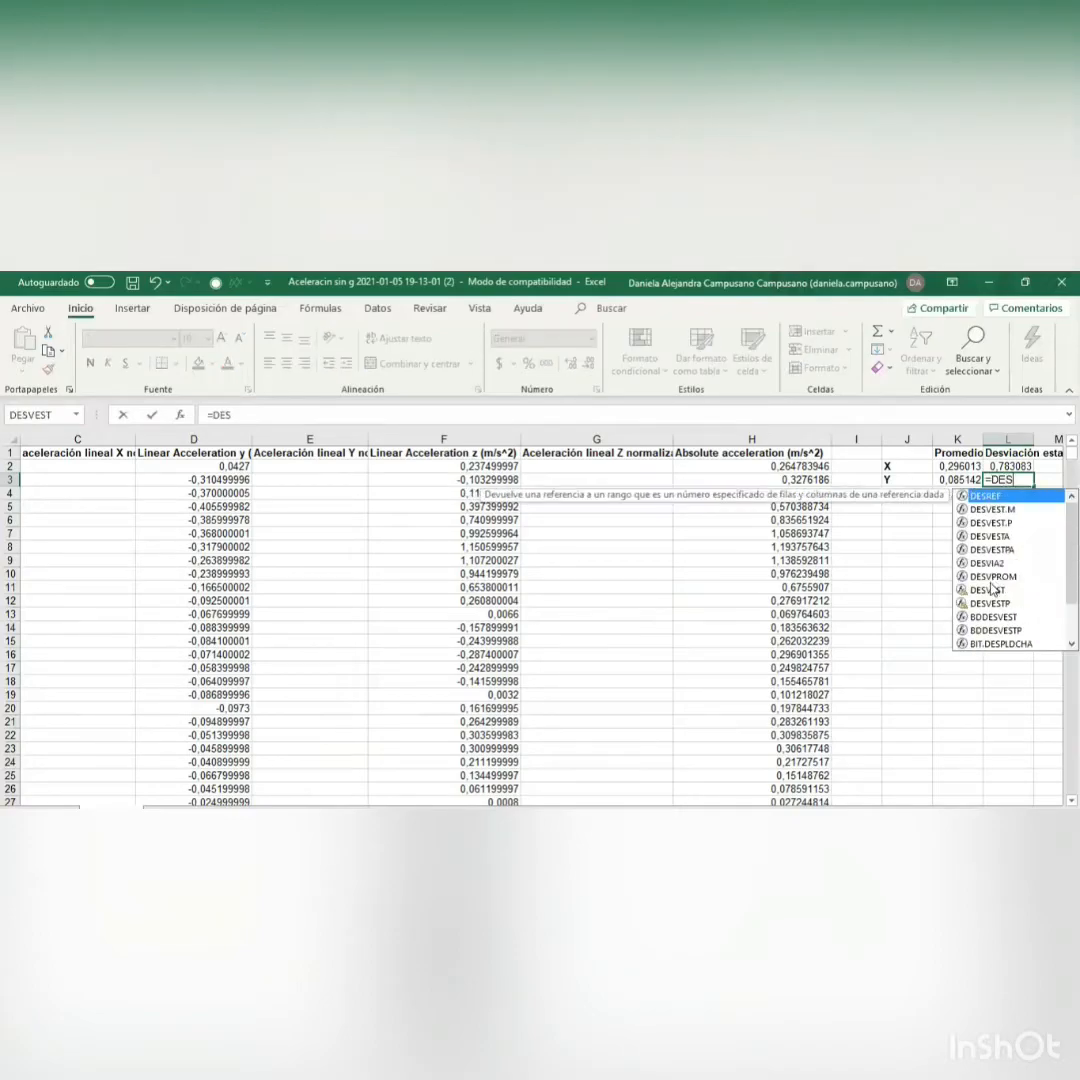
double_click(992, 590)
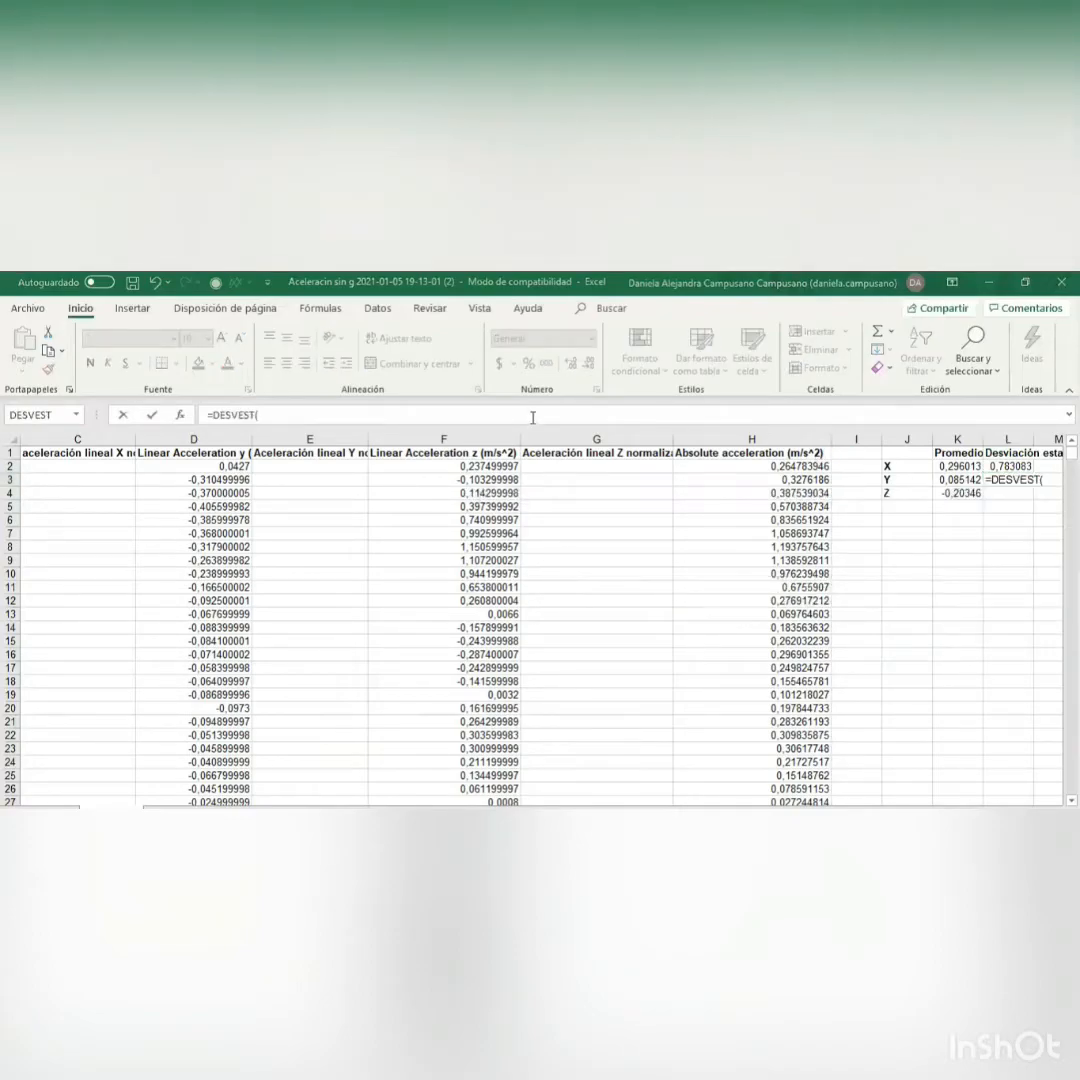
text(D2)
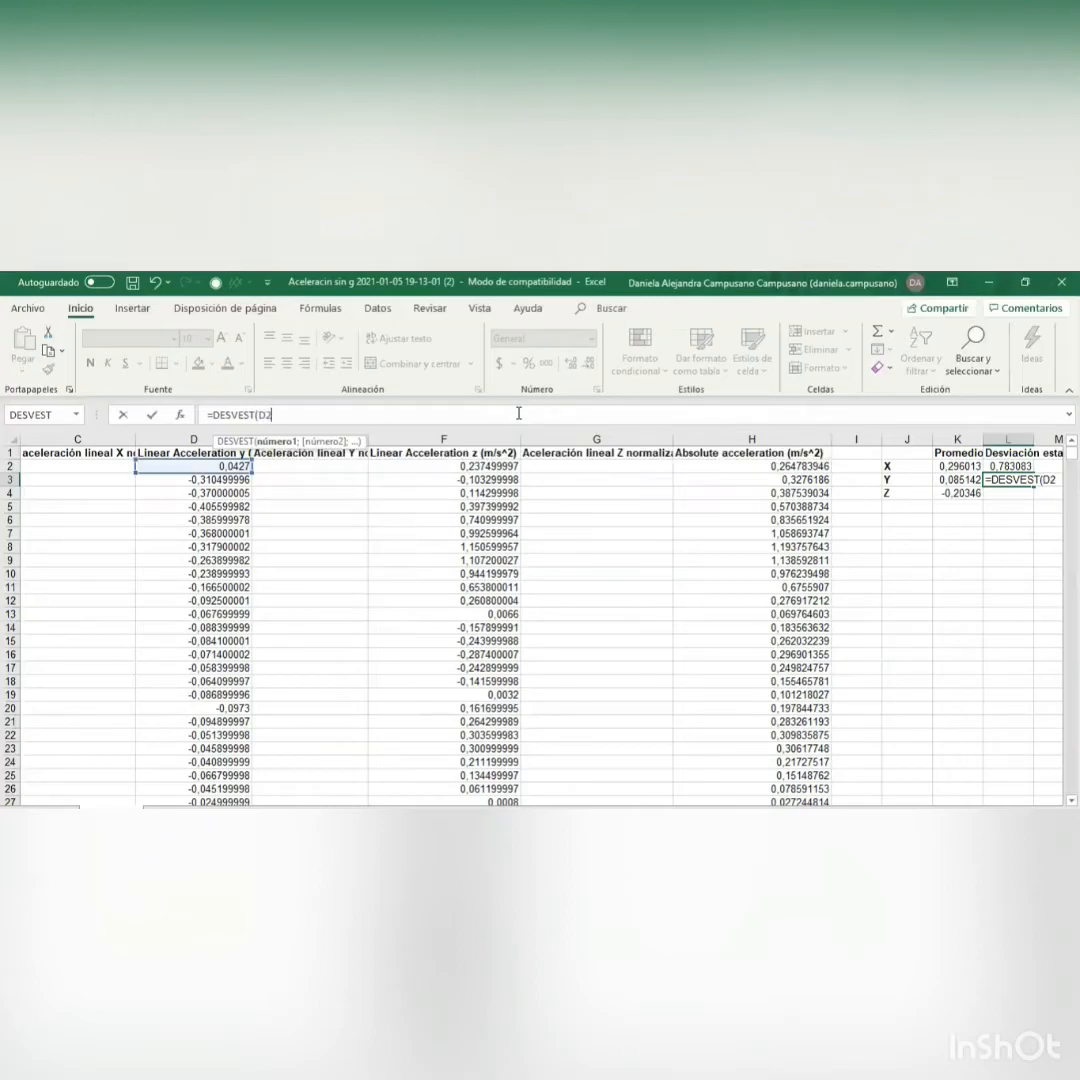
text(:D1382))
key(Return)
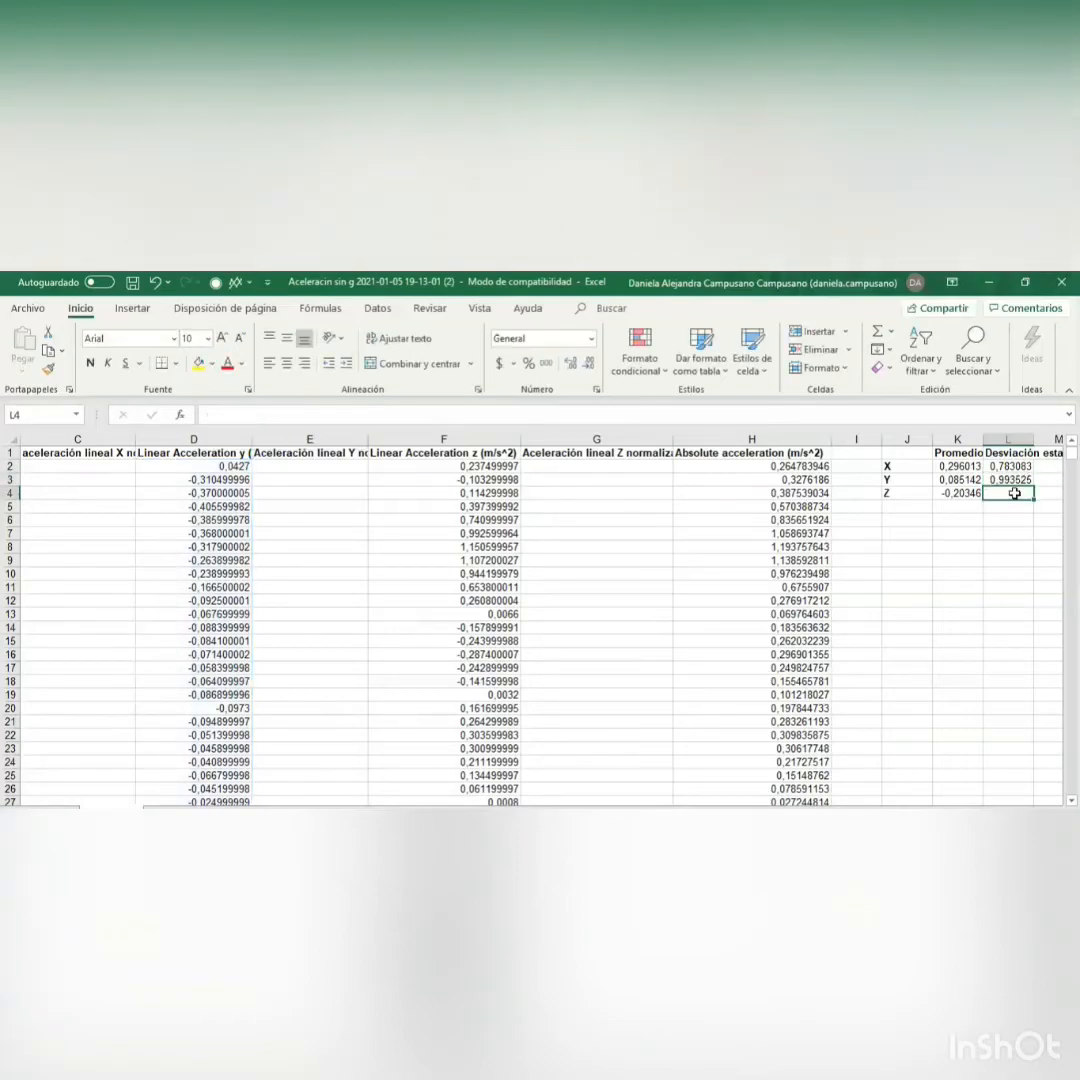
Enter the formula =DESVEST(F2:F1382) in L4 to compute the standard deviation of the z acceleration data
text(=DES)
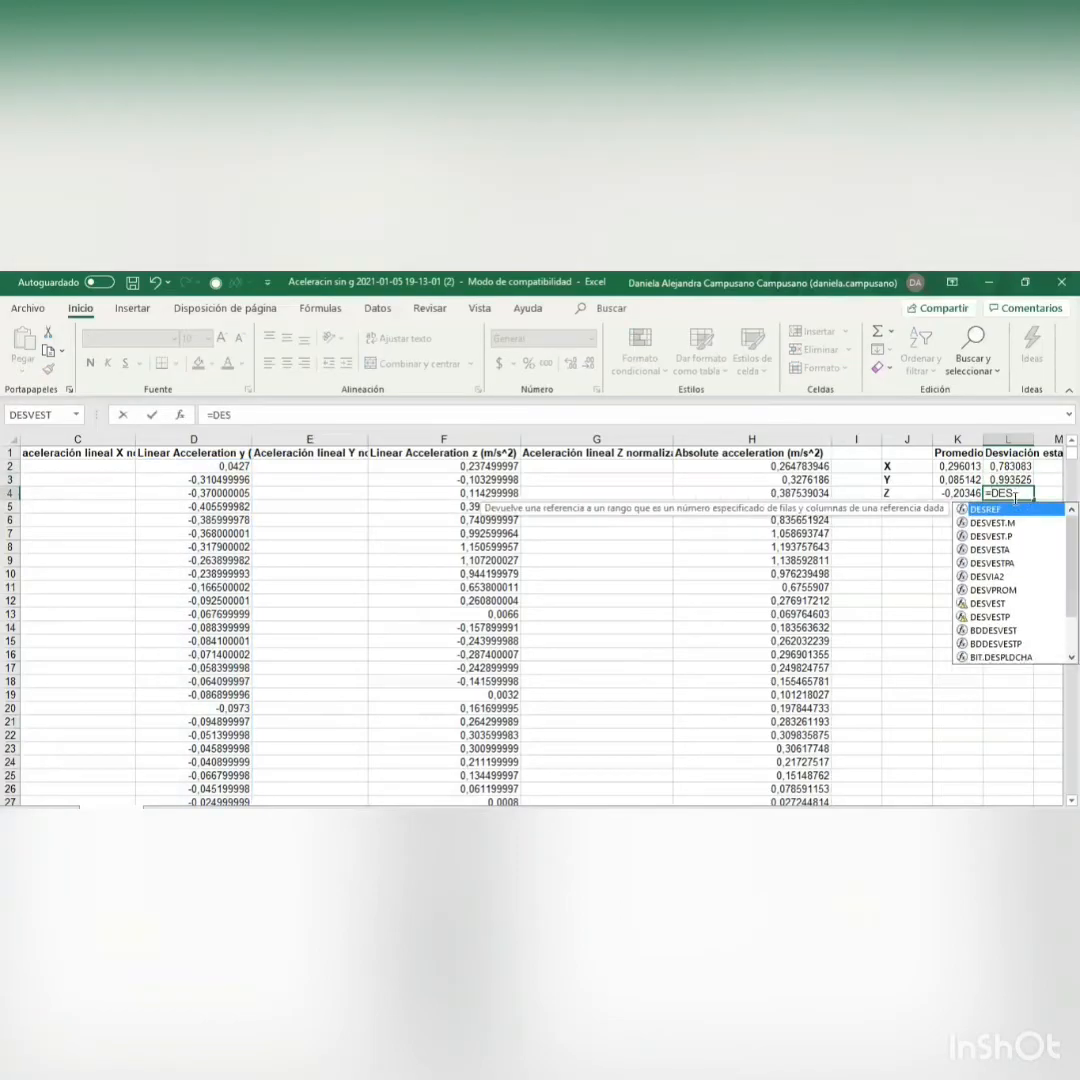
double_click(997, 603)
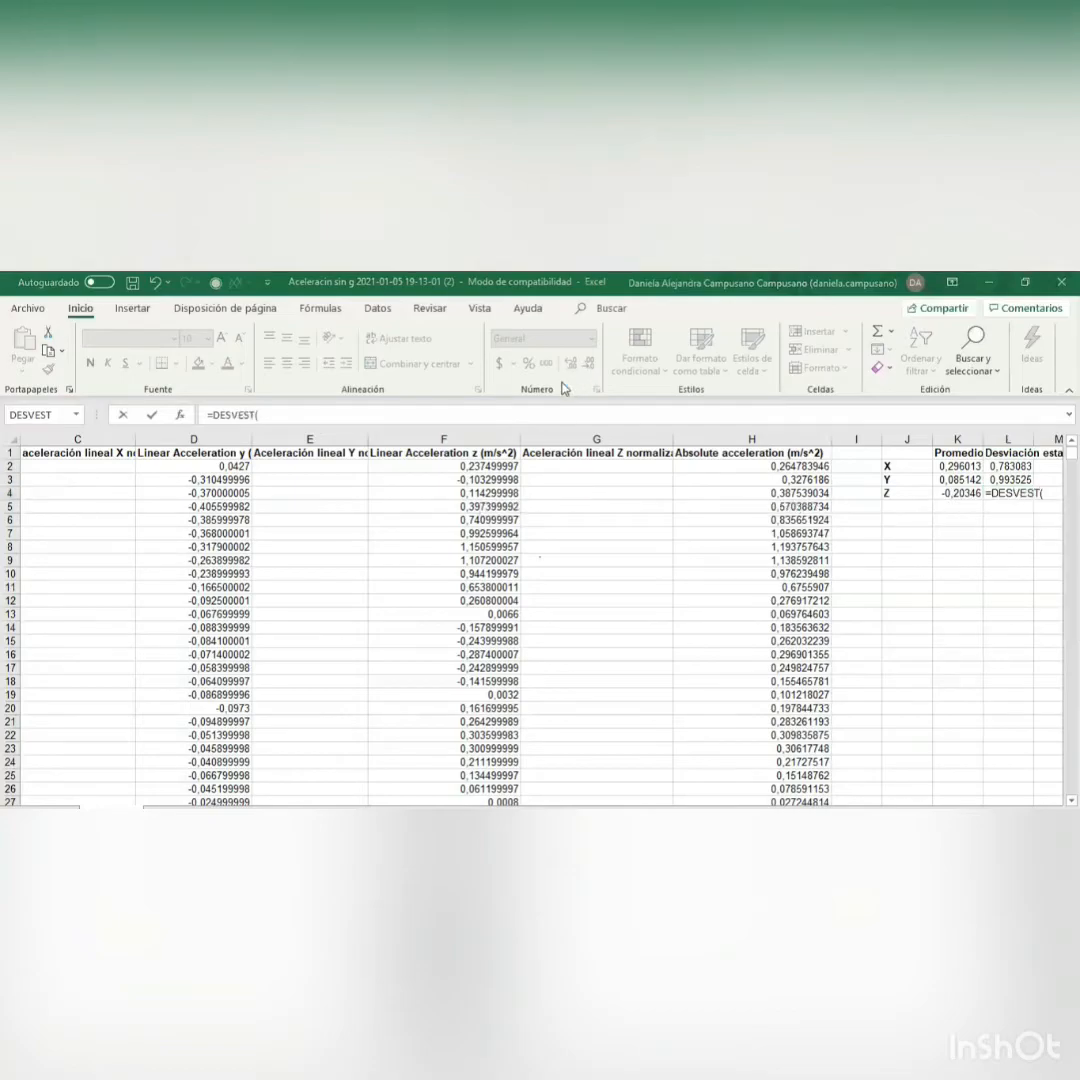
text(F2)
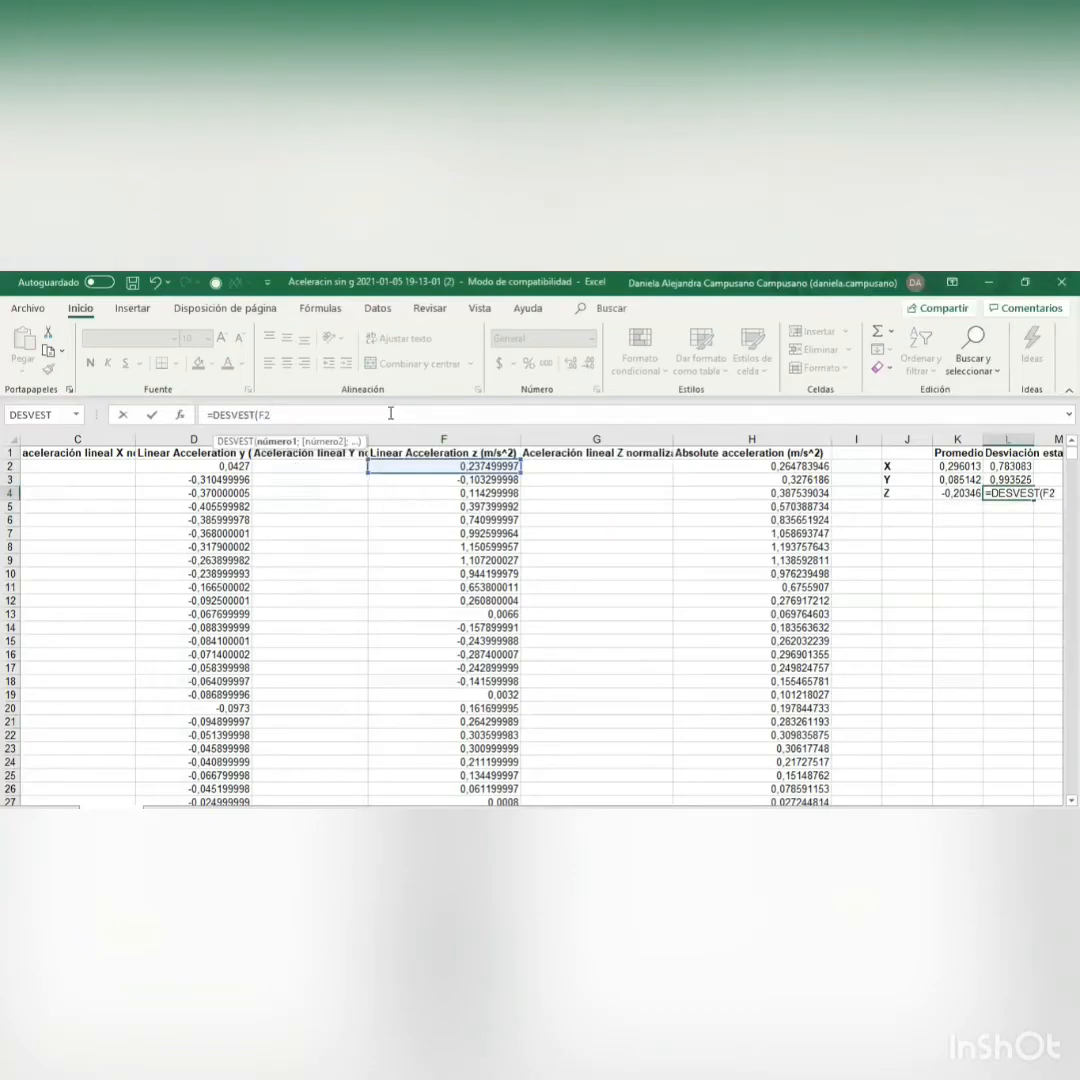
text(:F1382)
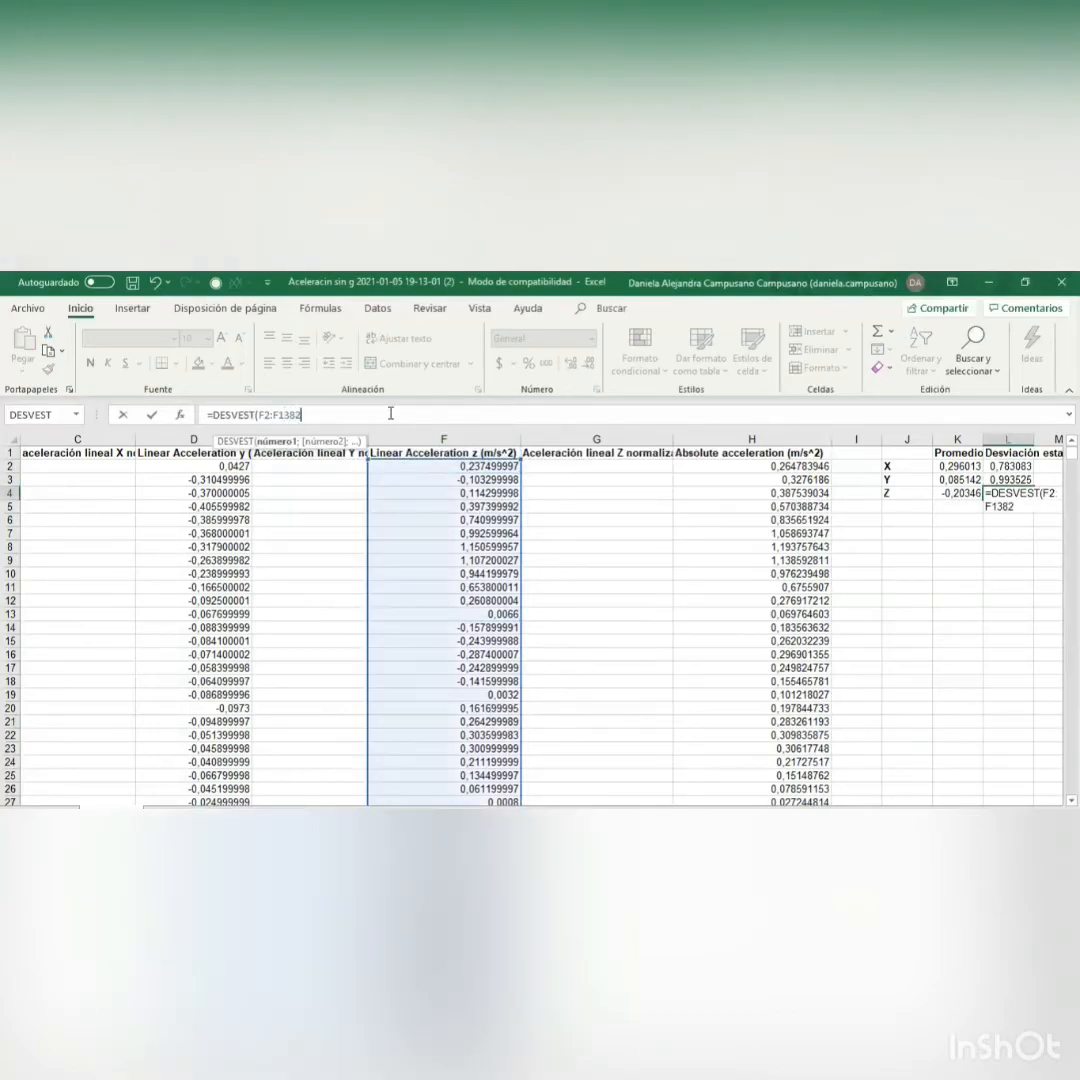
key(Return)
Enter the formula =(B2-K2)/L2 in C2 to normalize the first x acceleration value
key(ctrl+Home)
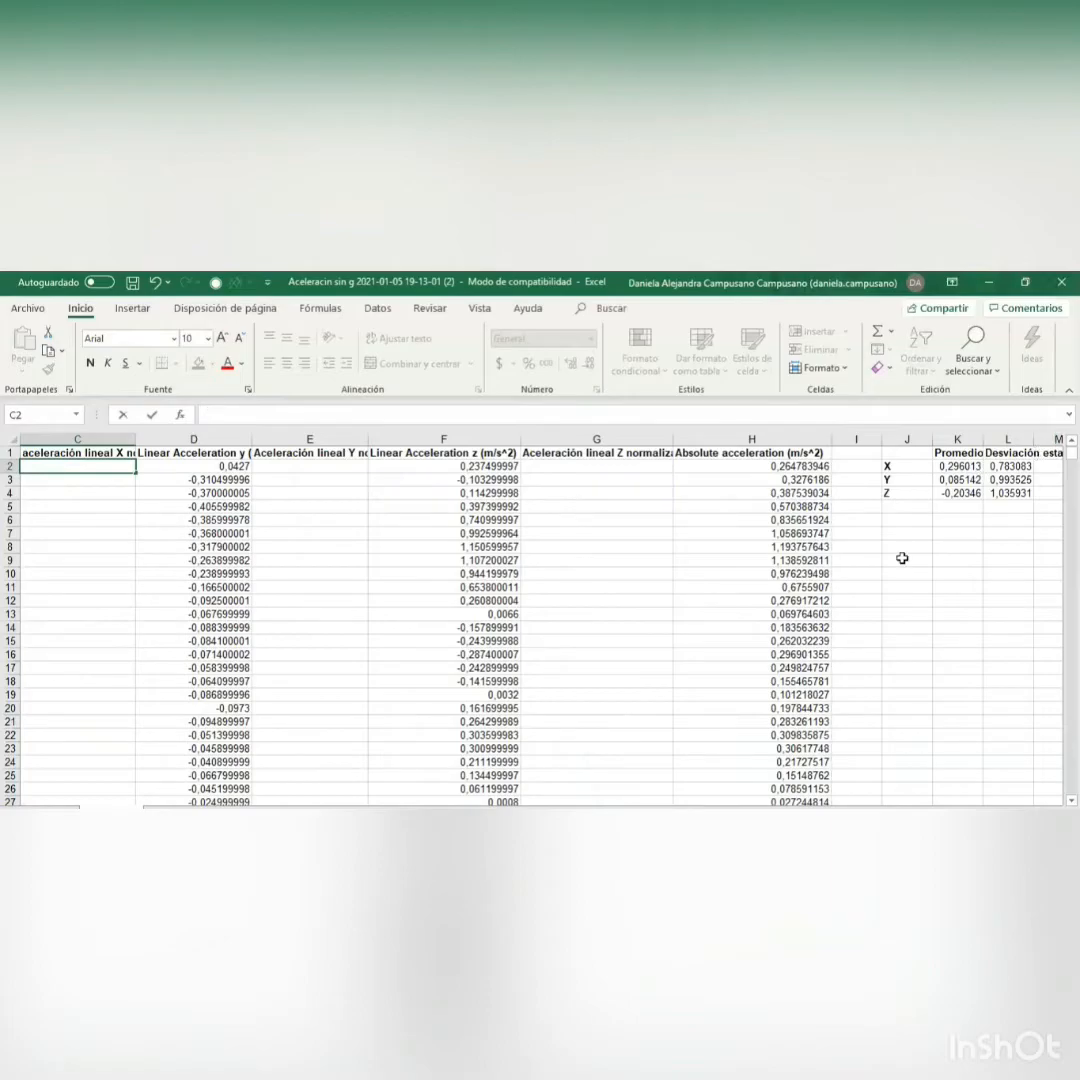
scroll(312, 620, left, 3)
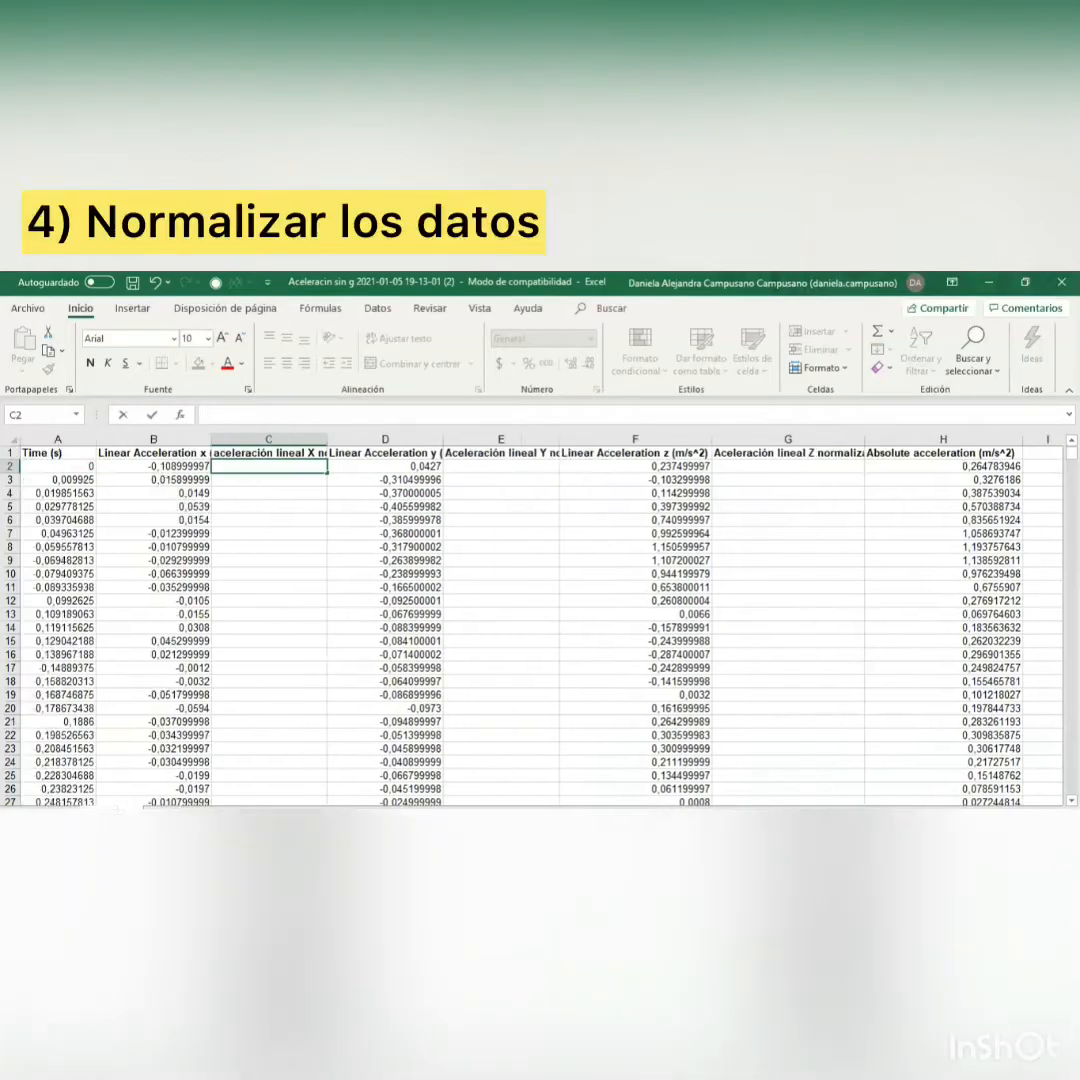
double_click(236, 465)
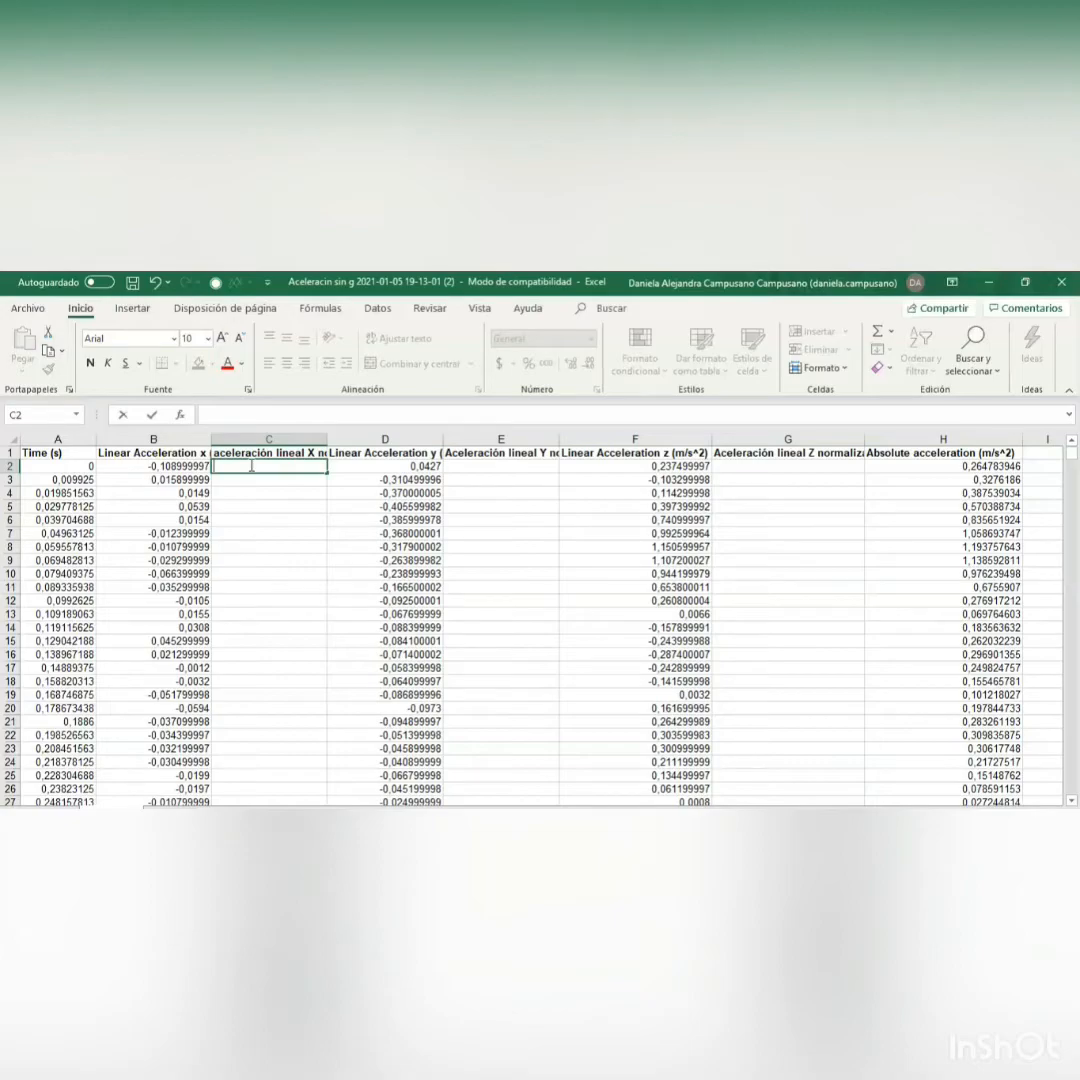
text(=)
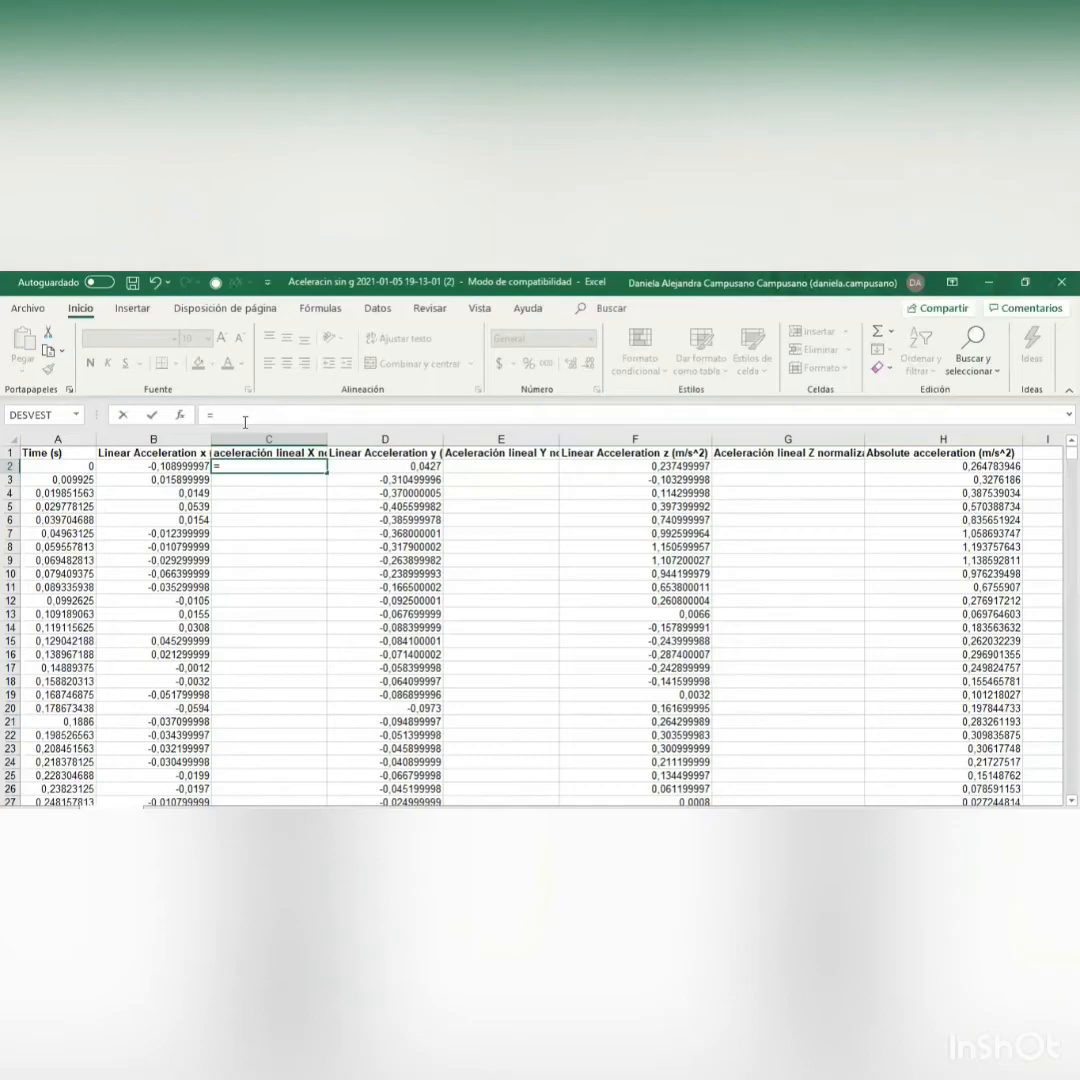
text(B)
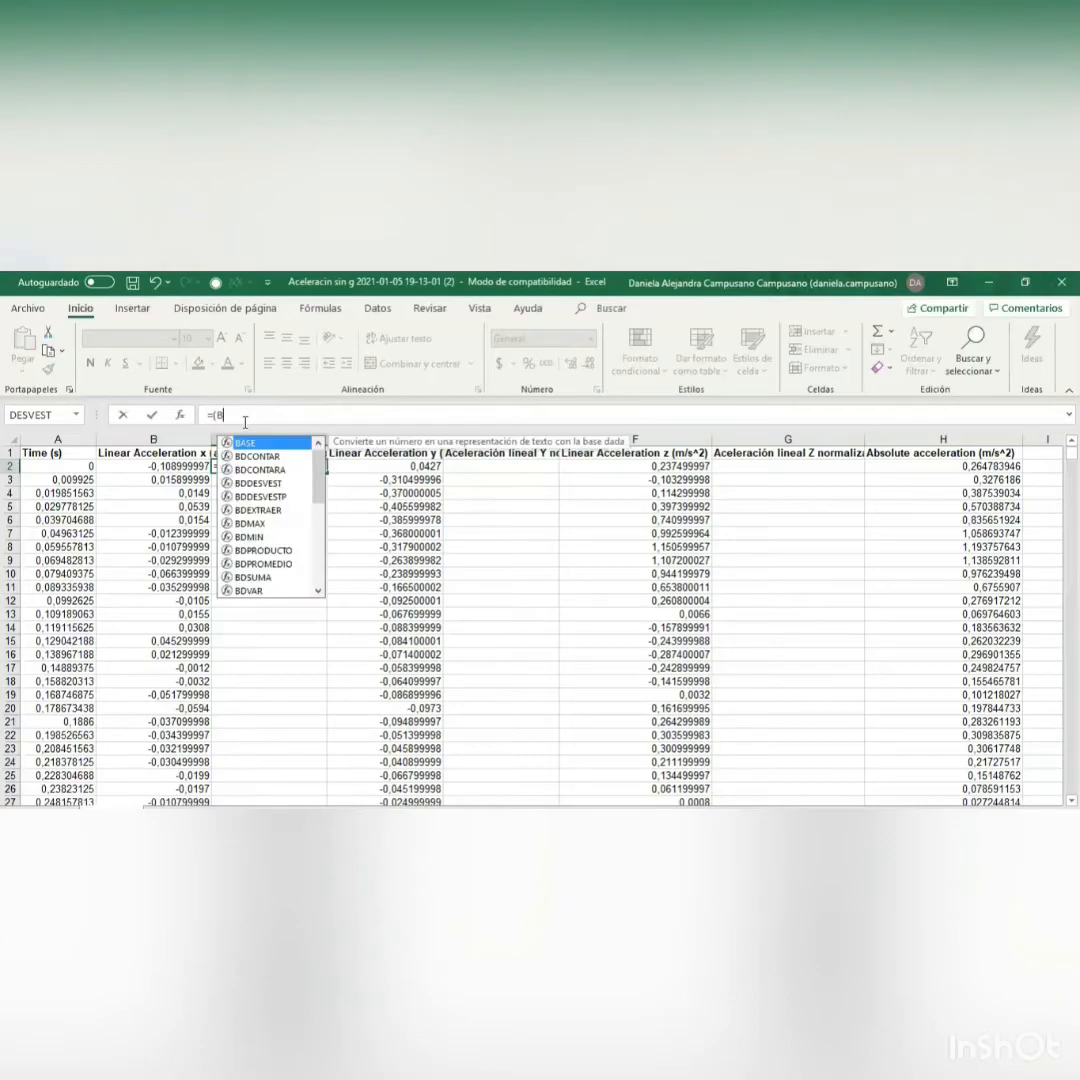
text(2-)
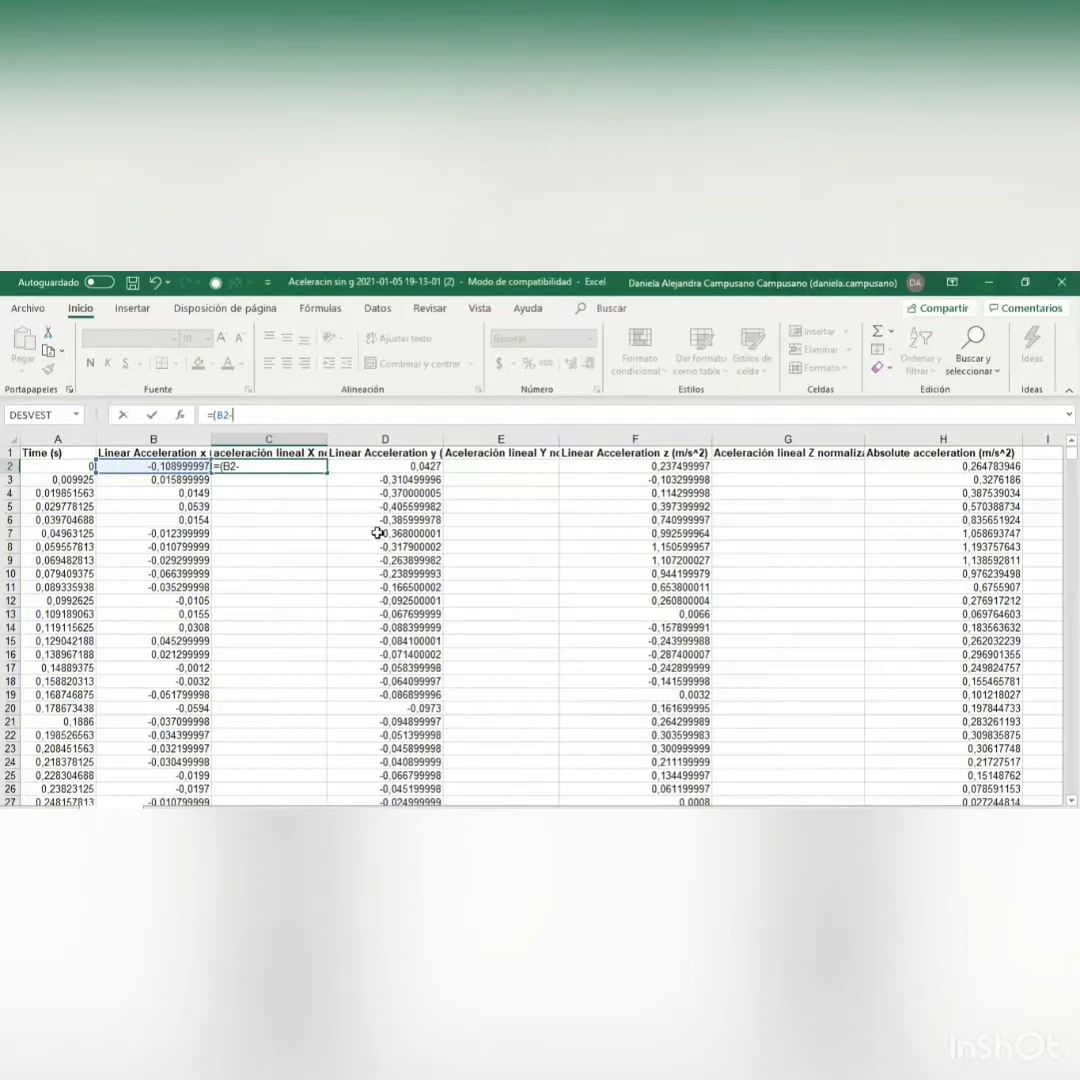
text(K2)/)
scroll(540, 620, right, 2)
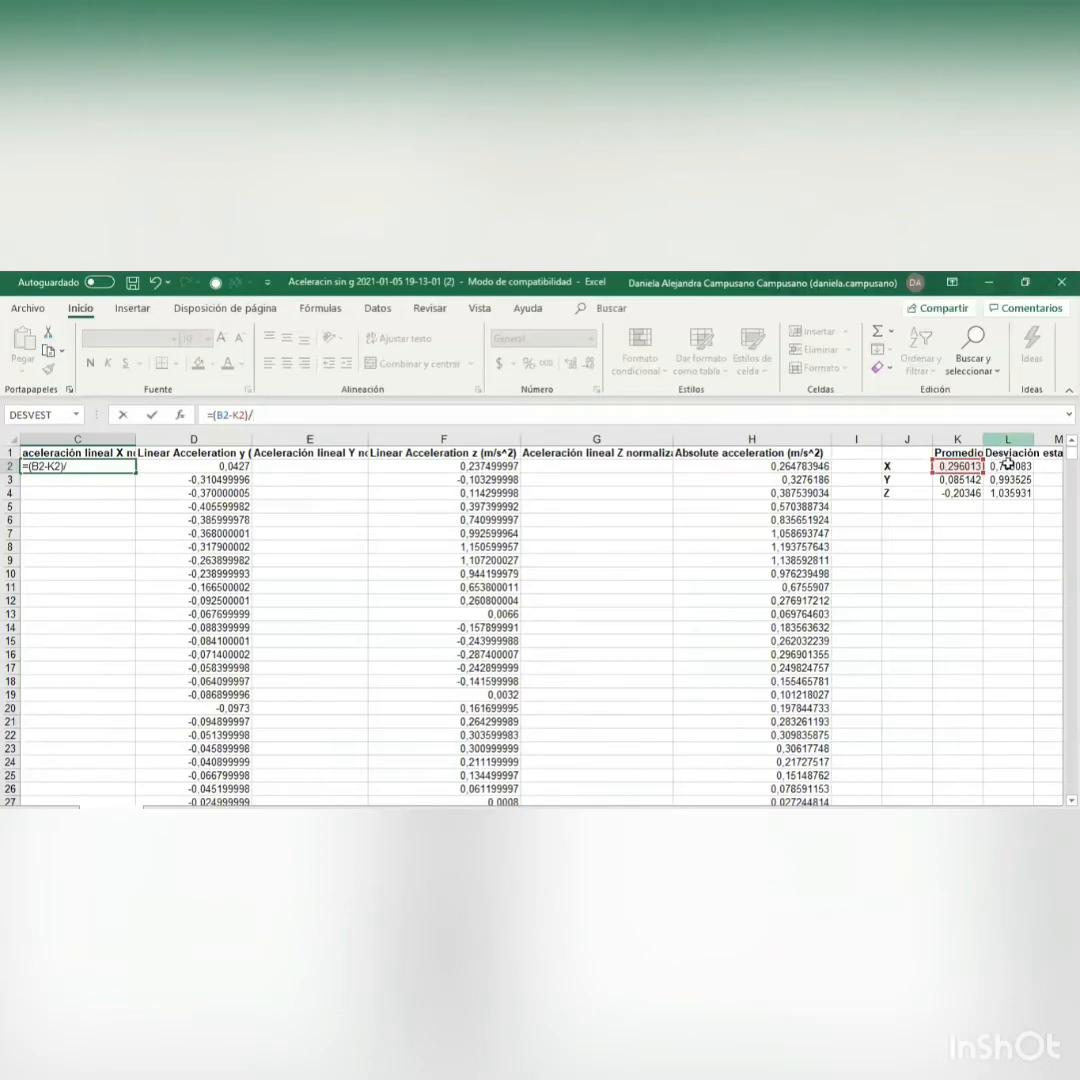
text(L2)
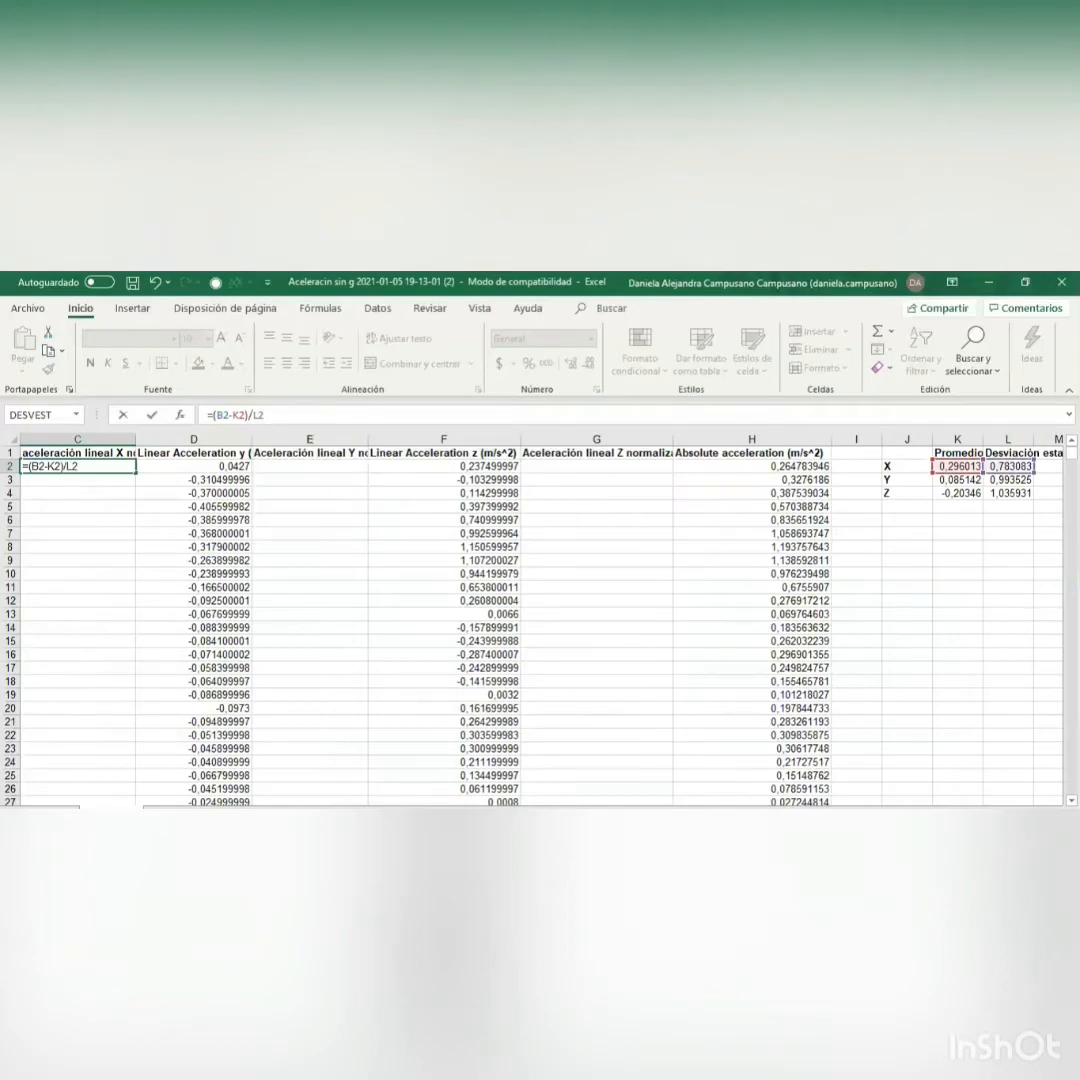
scroll(540, 630, left, 2)
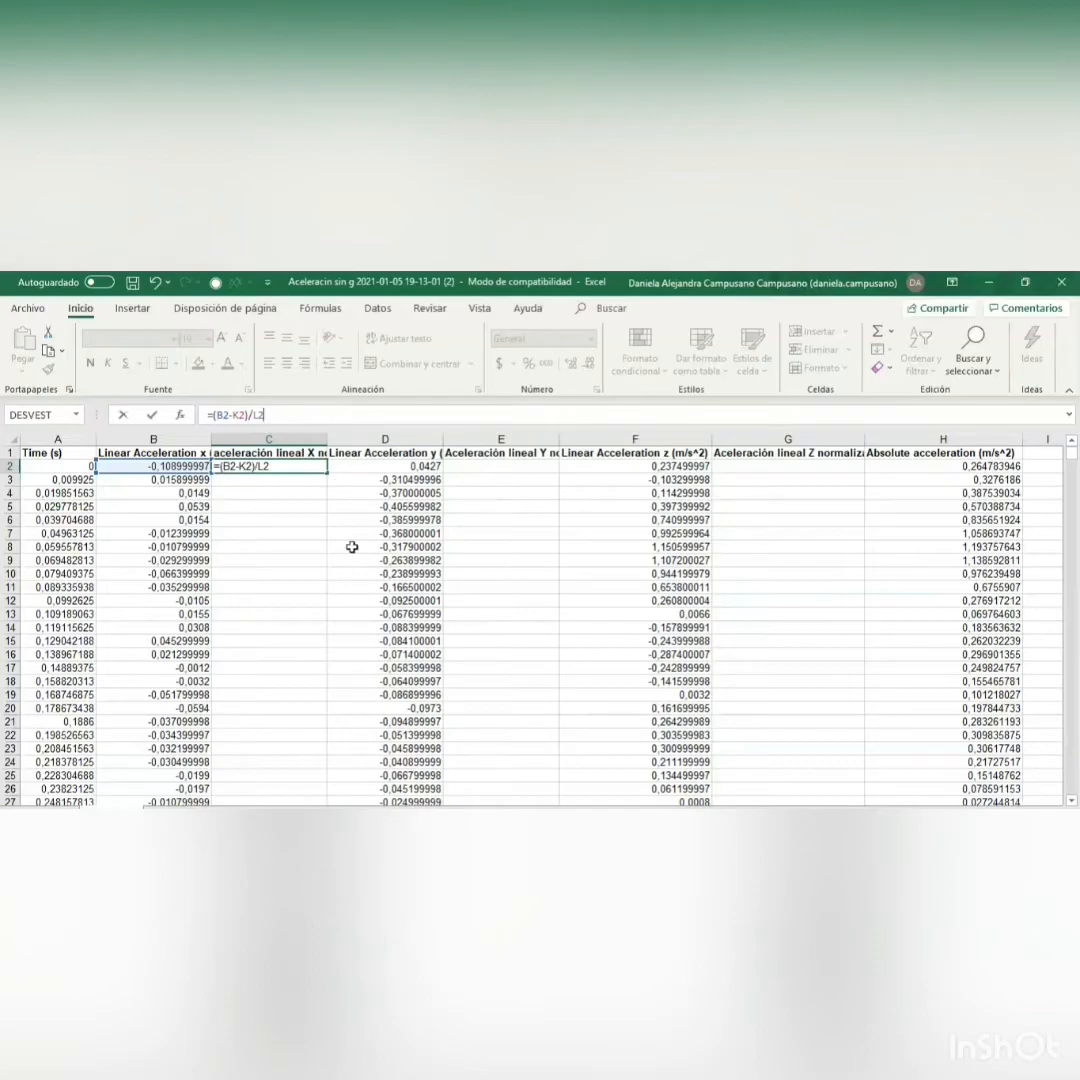
drag(712, 813, 728, 813)
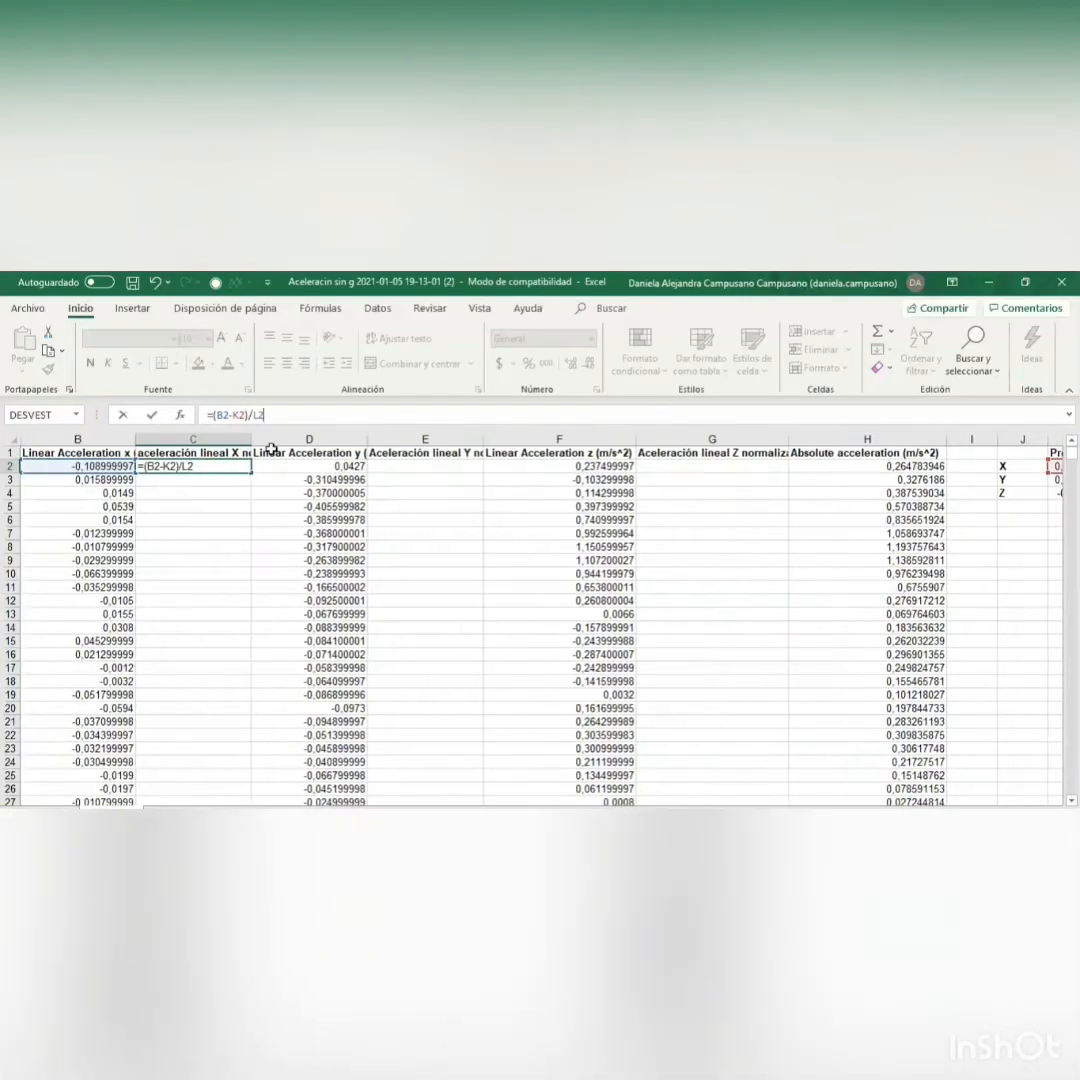
Try filling the C2 formula down column C, compare the cell references in C2 to C4, and undo the fill
double_click(250, 473)
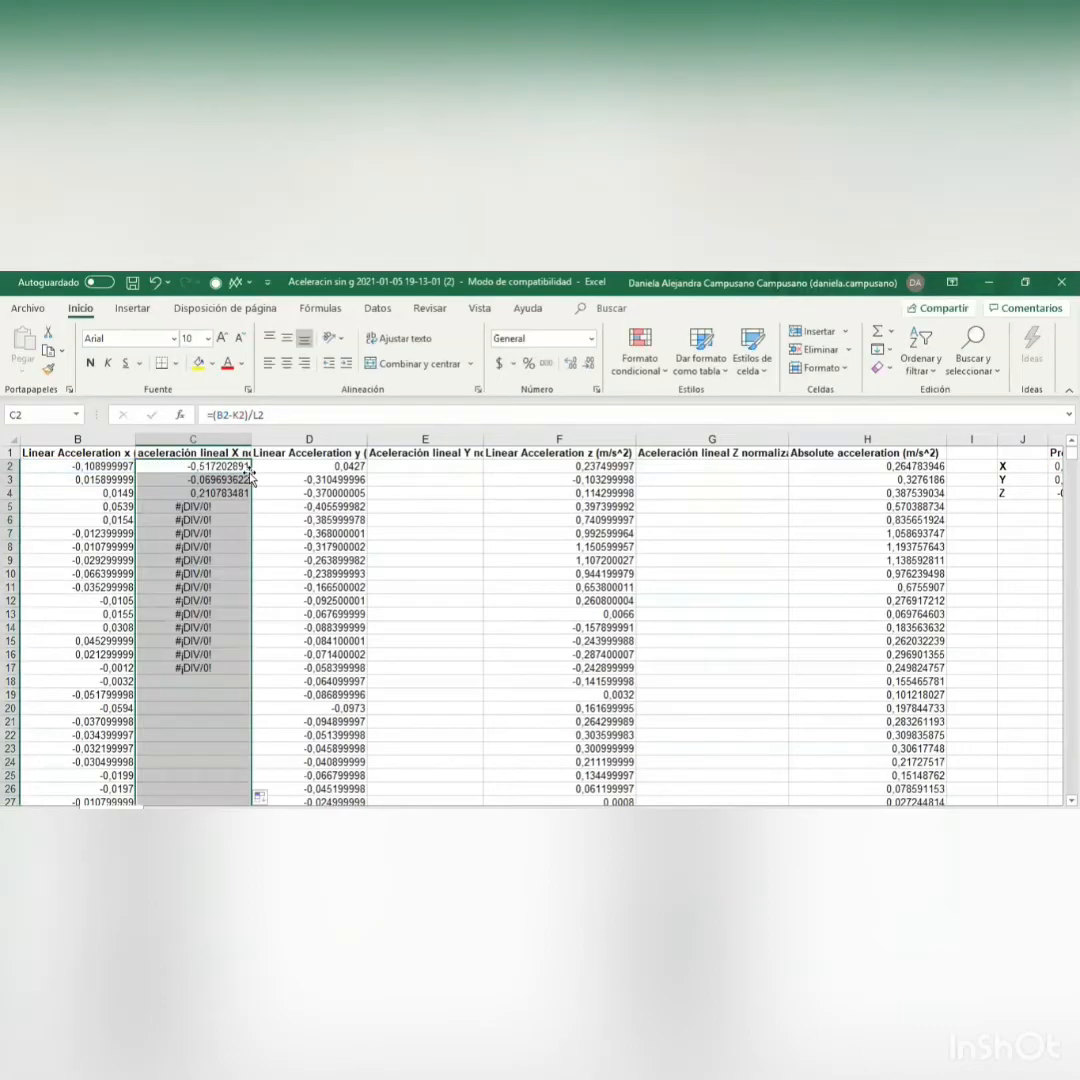
click(209, 489)
click(209, 489)
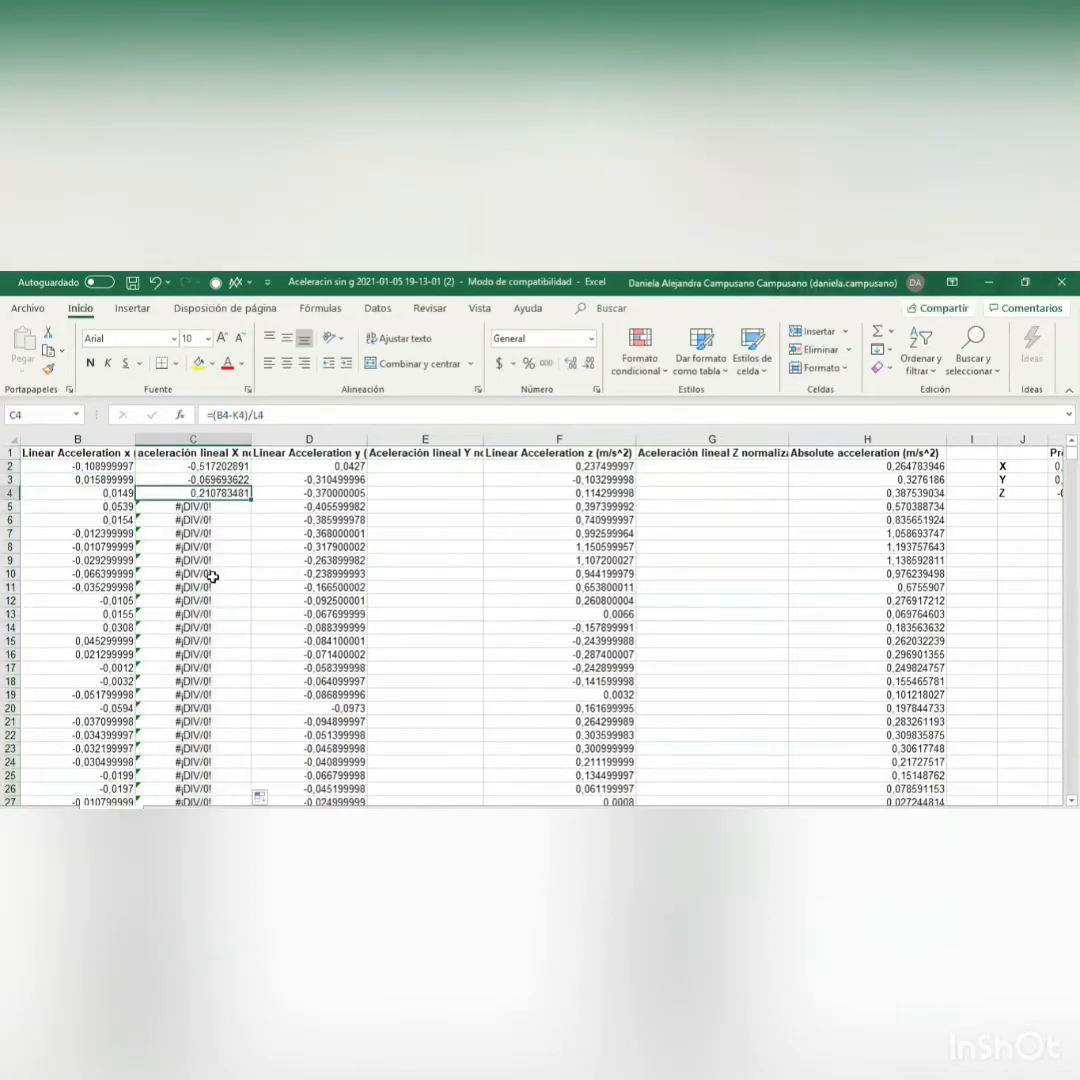
click(203, 480)
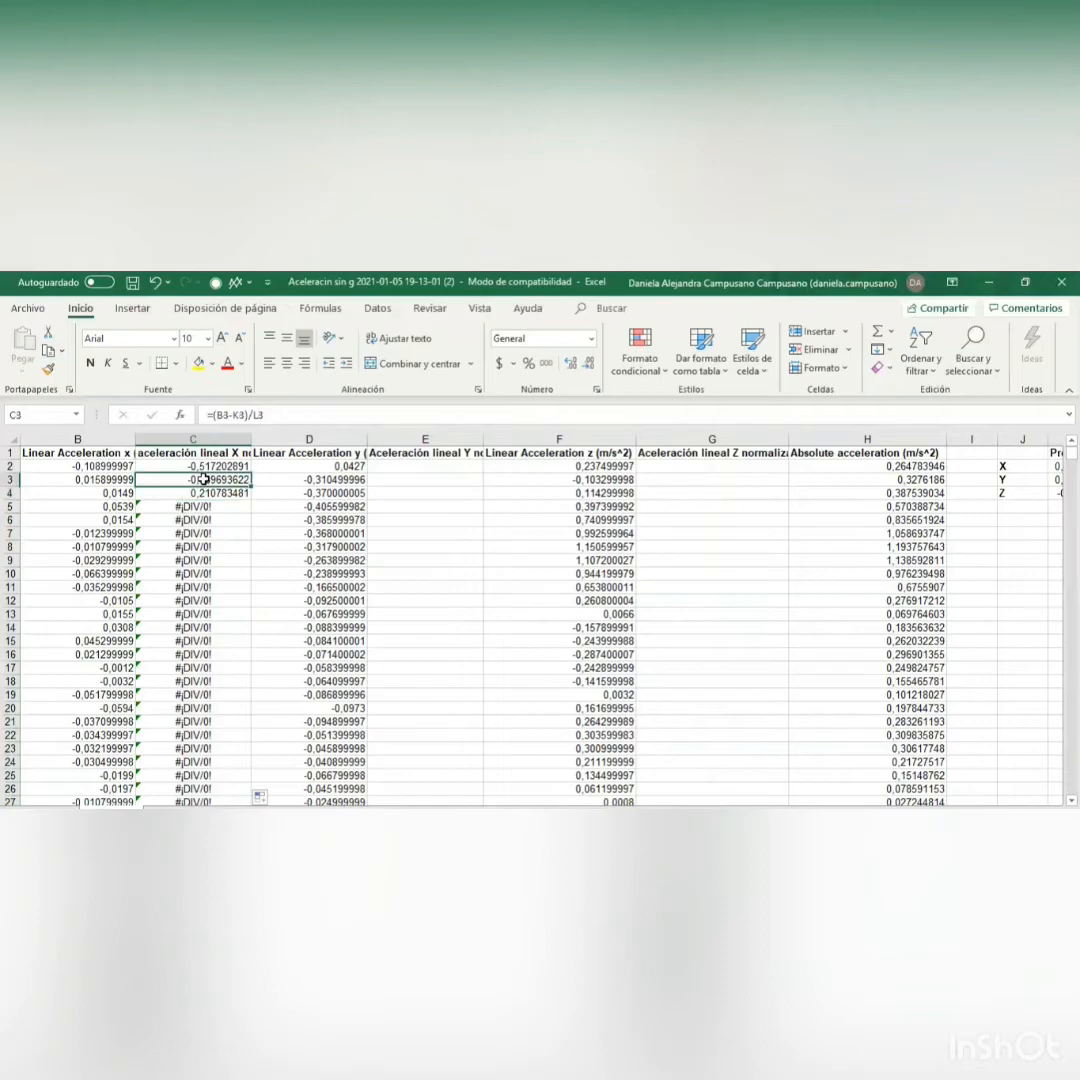
click(207, 467)
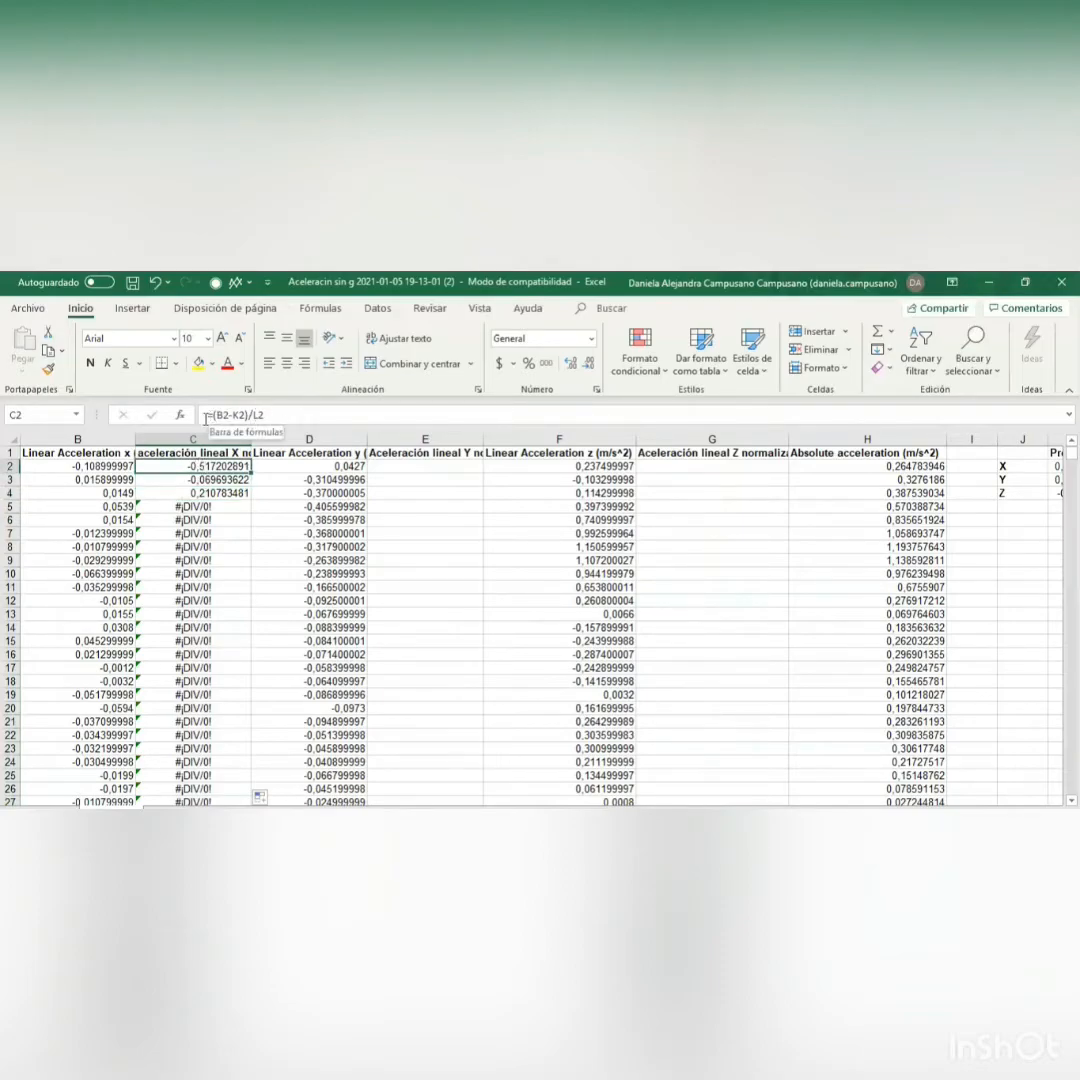
click(205, 482)
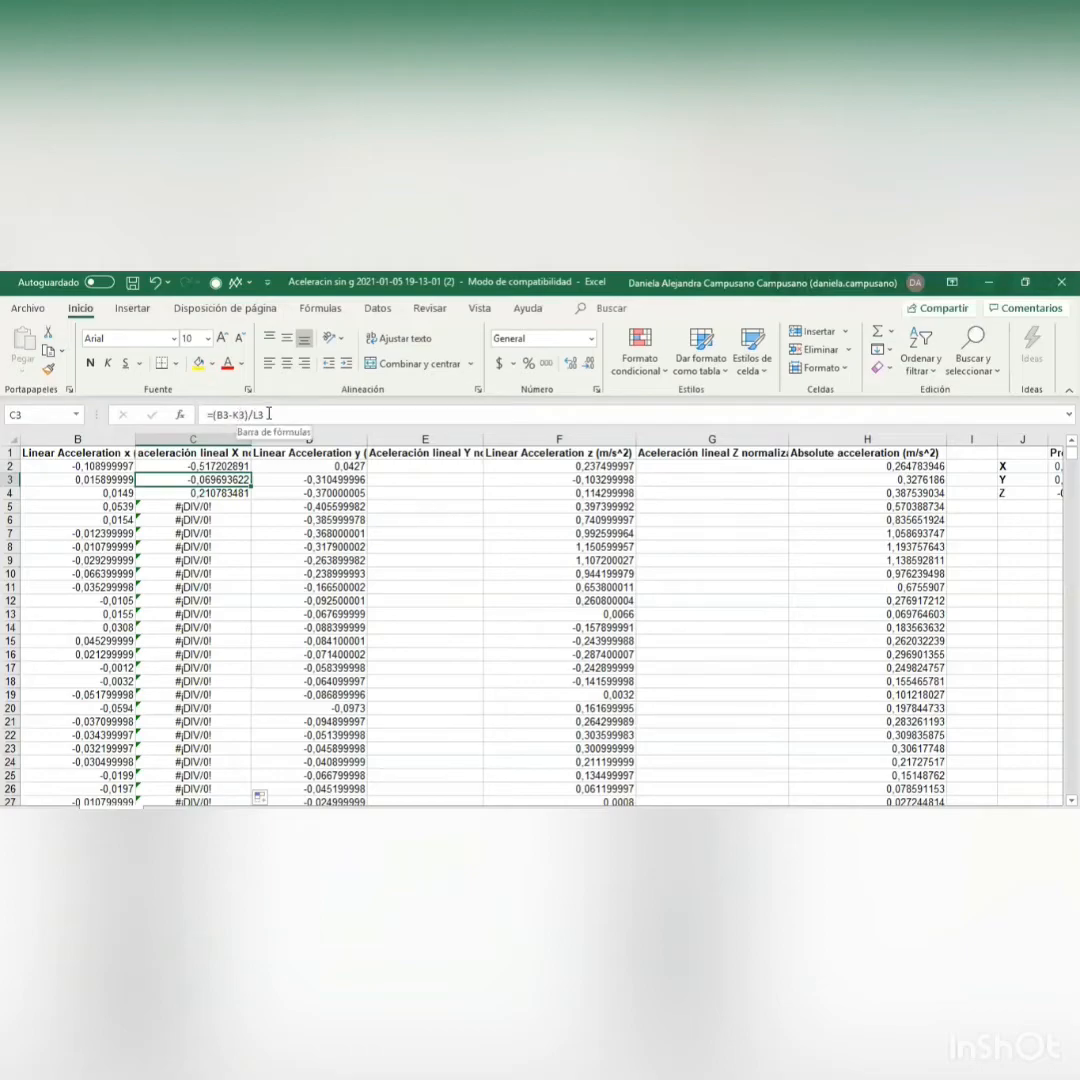
scroll(844, 482, right, 1)
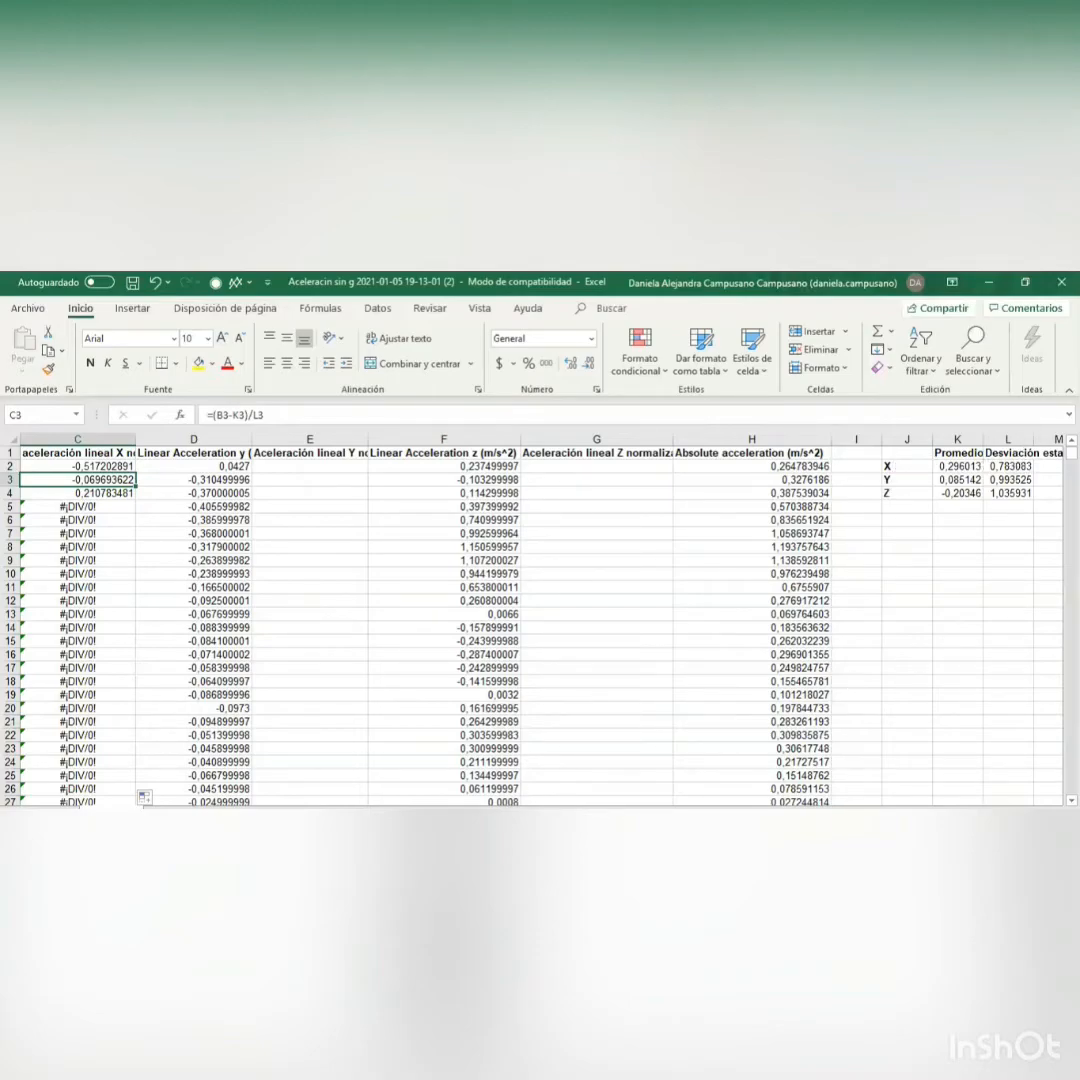
scroll(150, 600, left, 1)
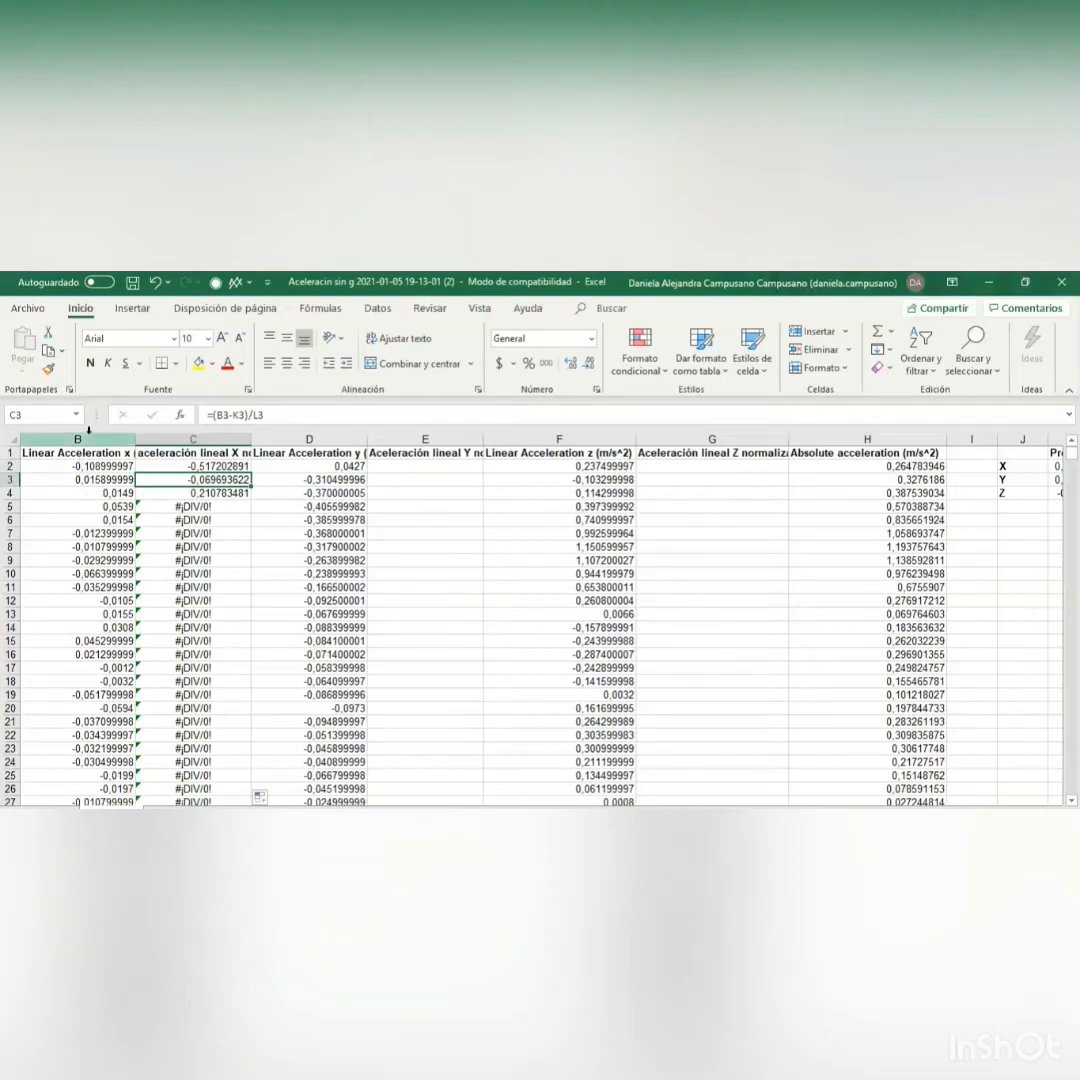
click(210, 466)
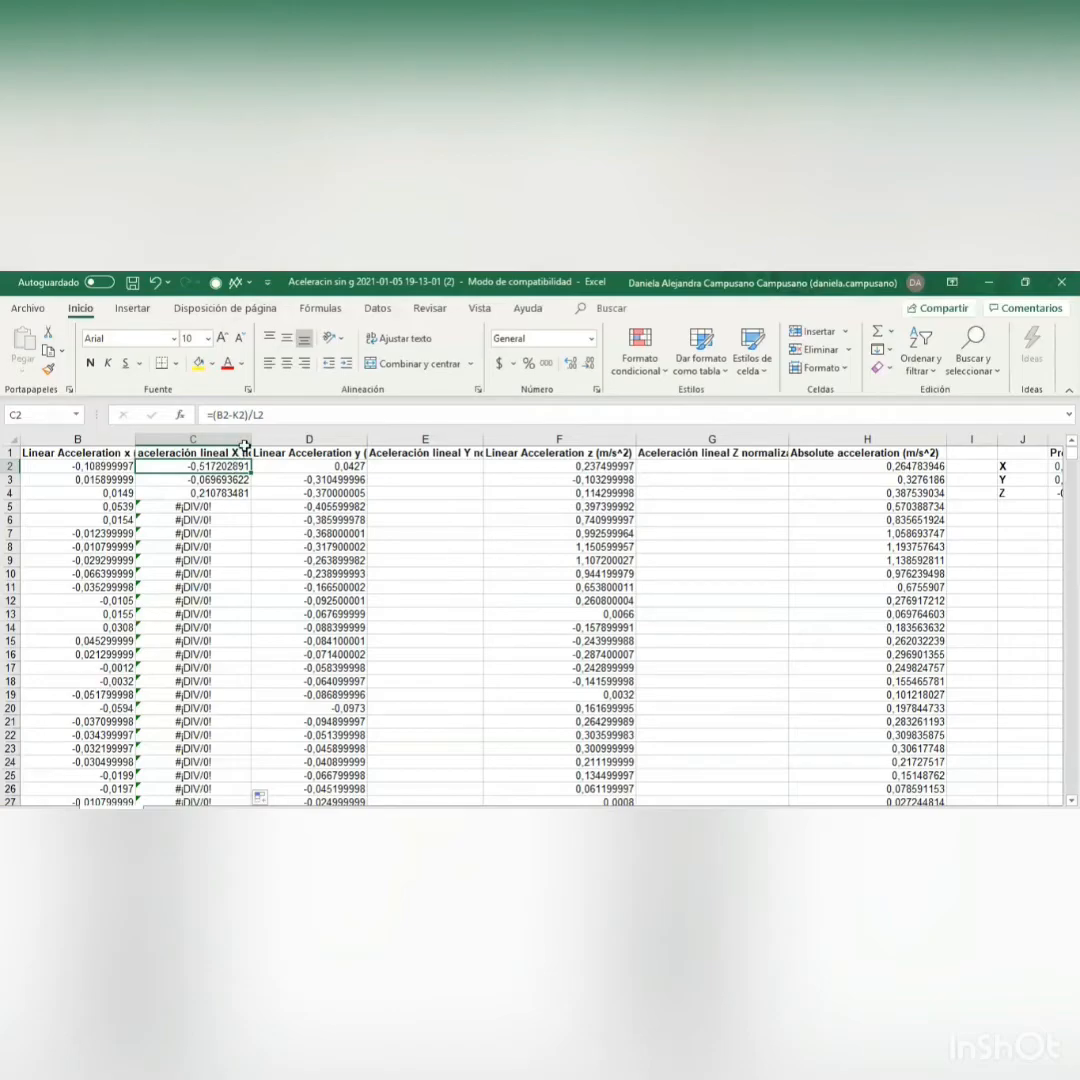
click(156, 284)
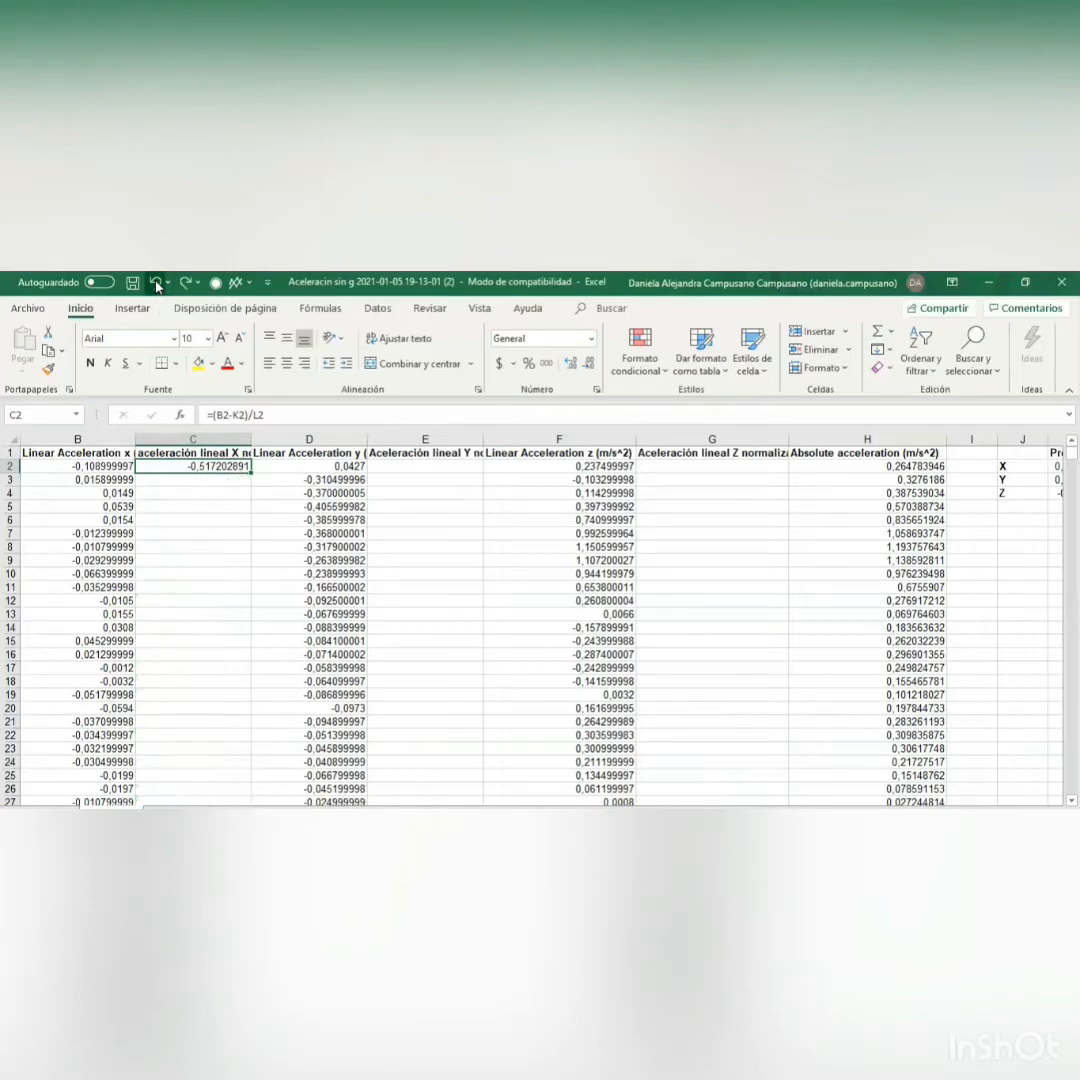
Change the formula in C2 to =(B2-$K$2)/$L$2 with absolute references and fill it down column C
click(234, 419)
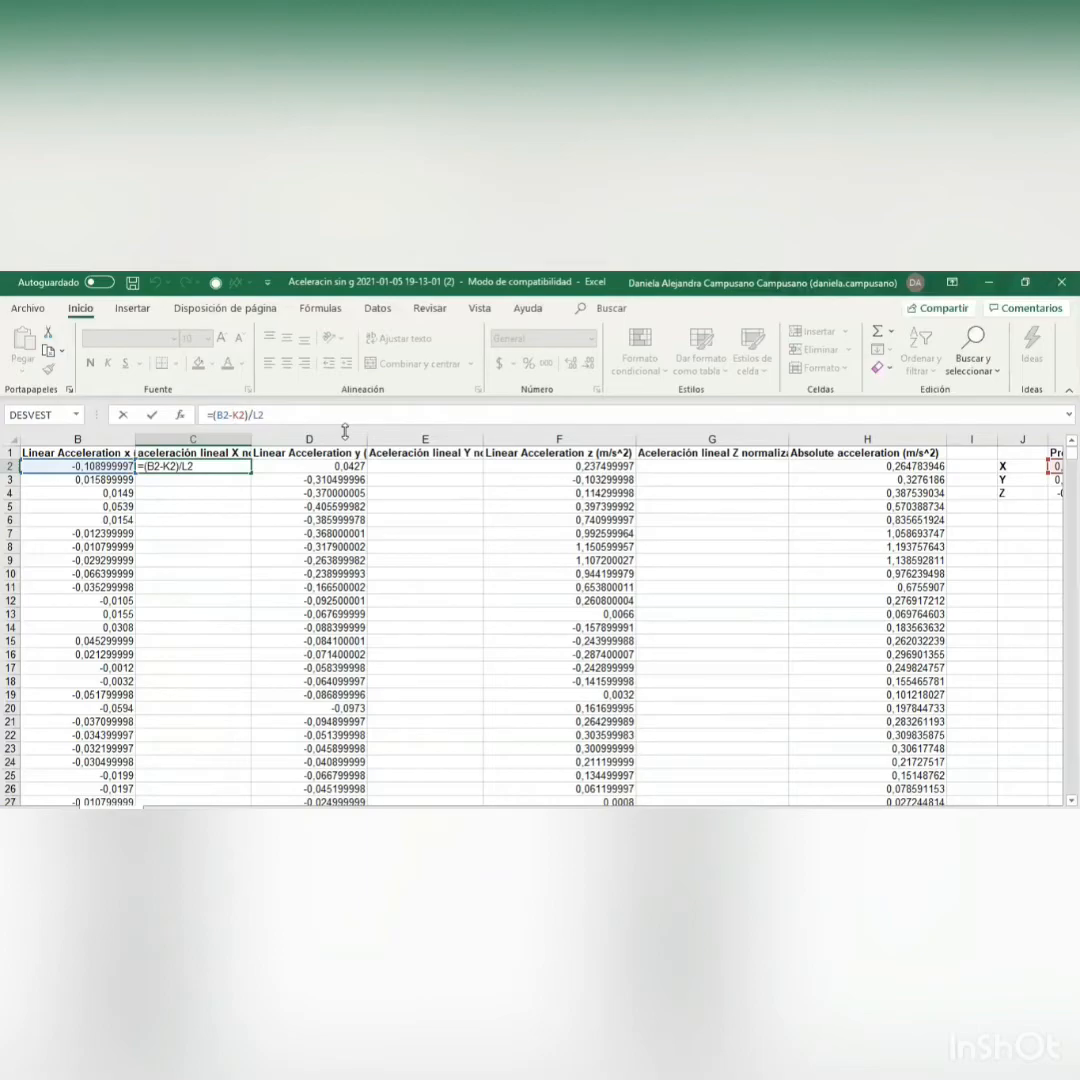
text($K$)
text($L$)
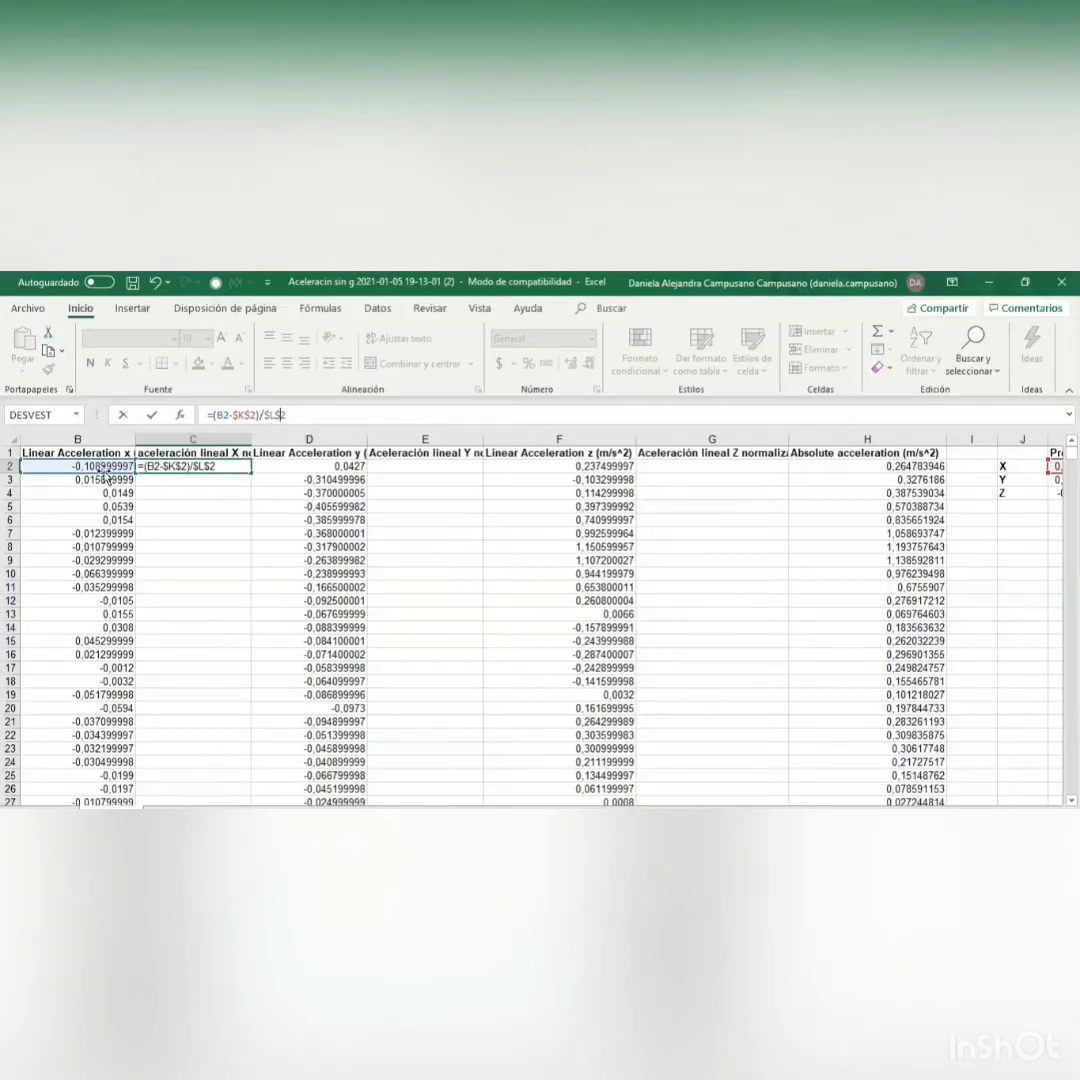
key(ctrl+Return)
double_click(252, 470)
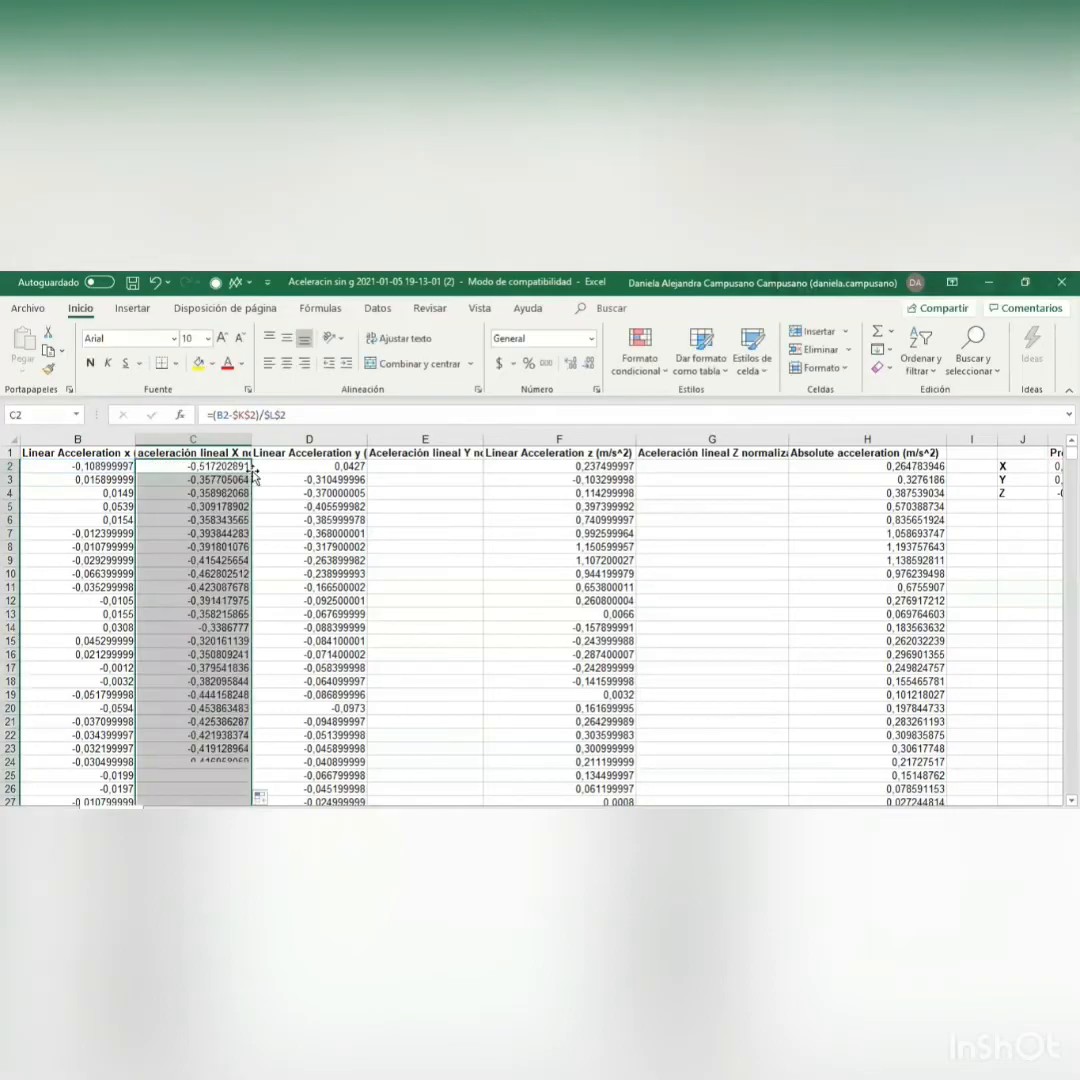
Check the cell references of the filled formulas in C2 through C8 one by one
key(Down)
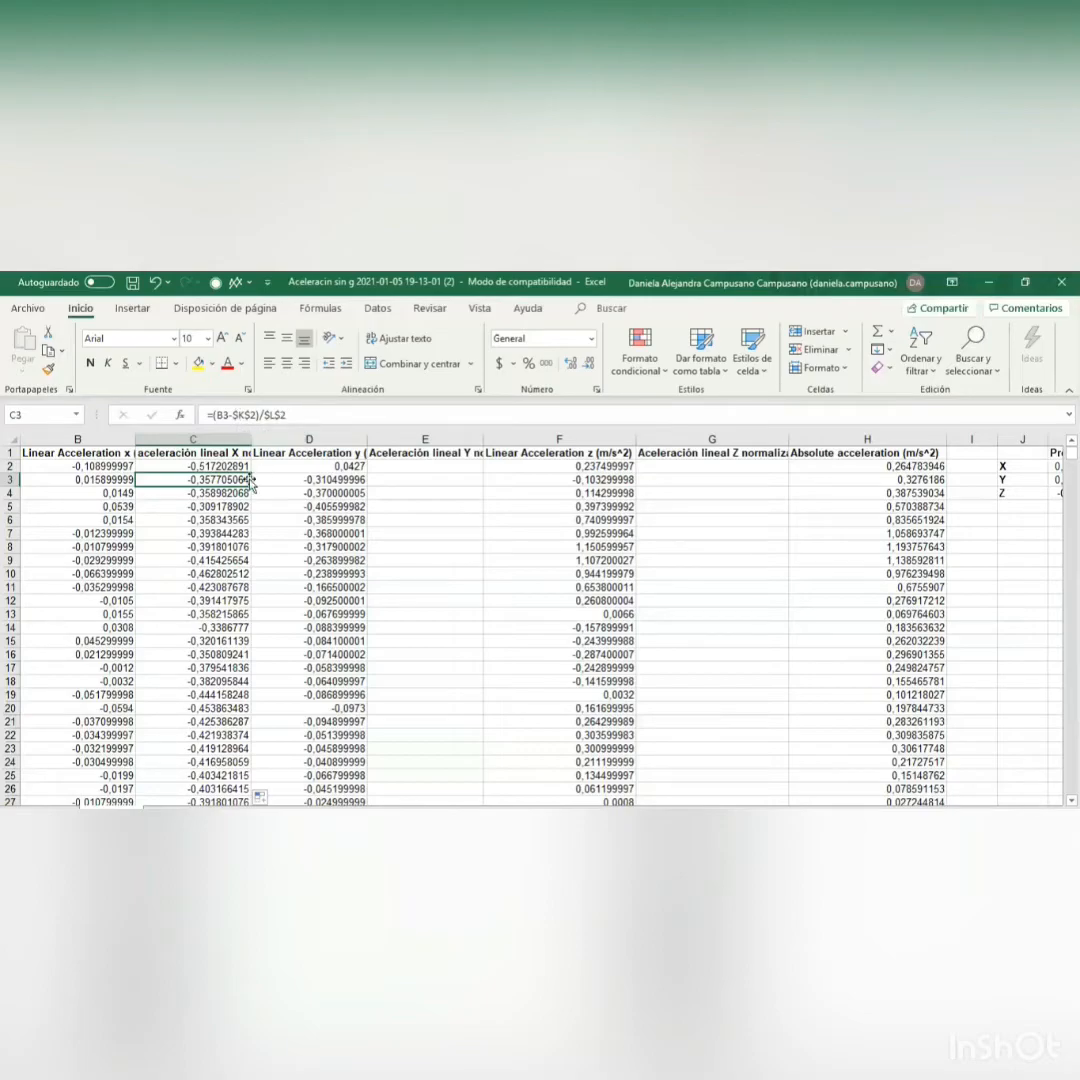
click(213, 466)
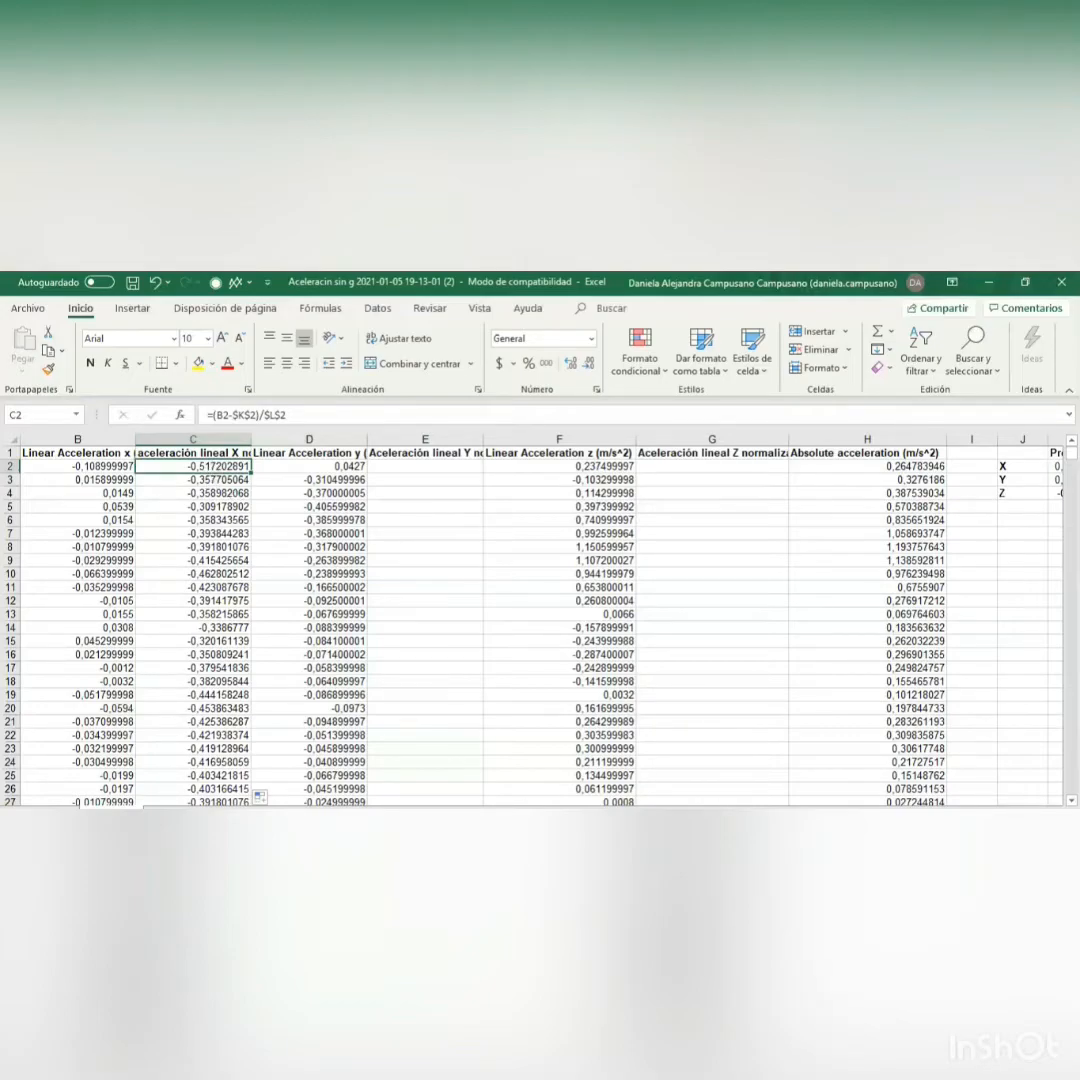
scroll(287, 474, left, 2)
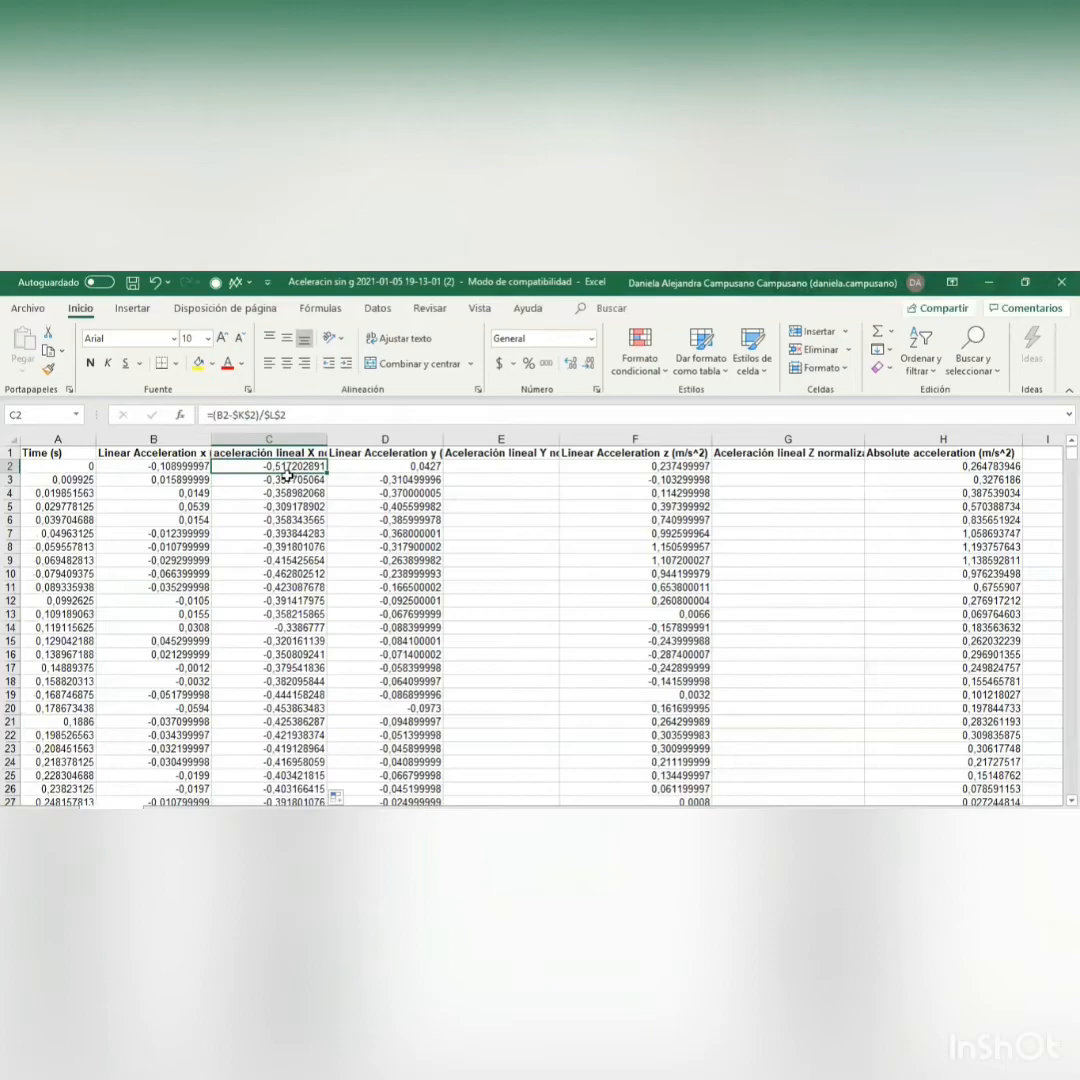
click(283, 481)
click(282, 494)
click(277, 506)
click(277, 520)
click(276, 534)
click(276, 547)
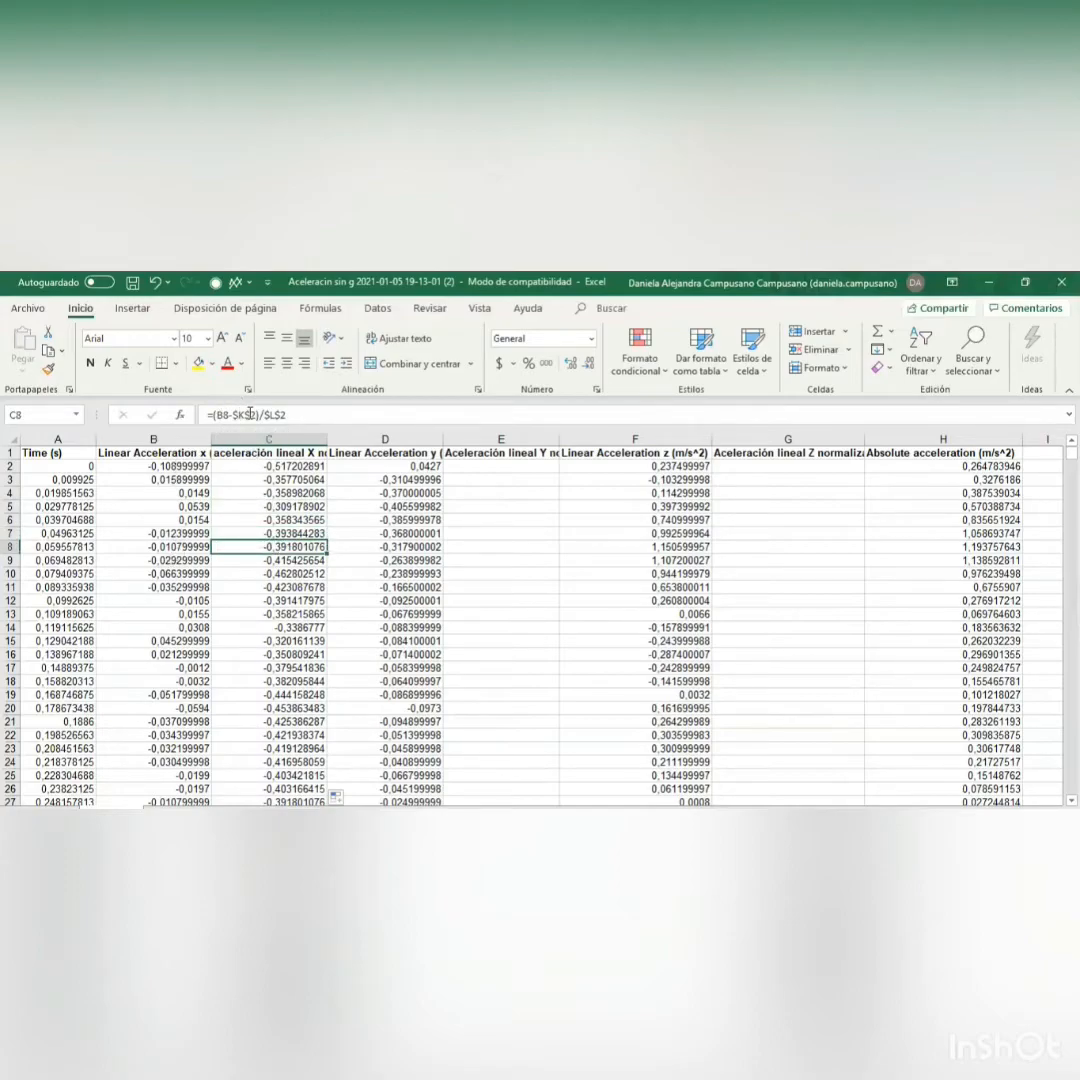
Enter the formula =(D2-$K$3)/$L$3 in E2 to normalize the first y acceleration value
click(282, 467)
click(513, 441)
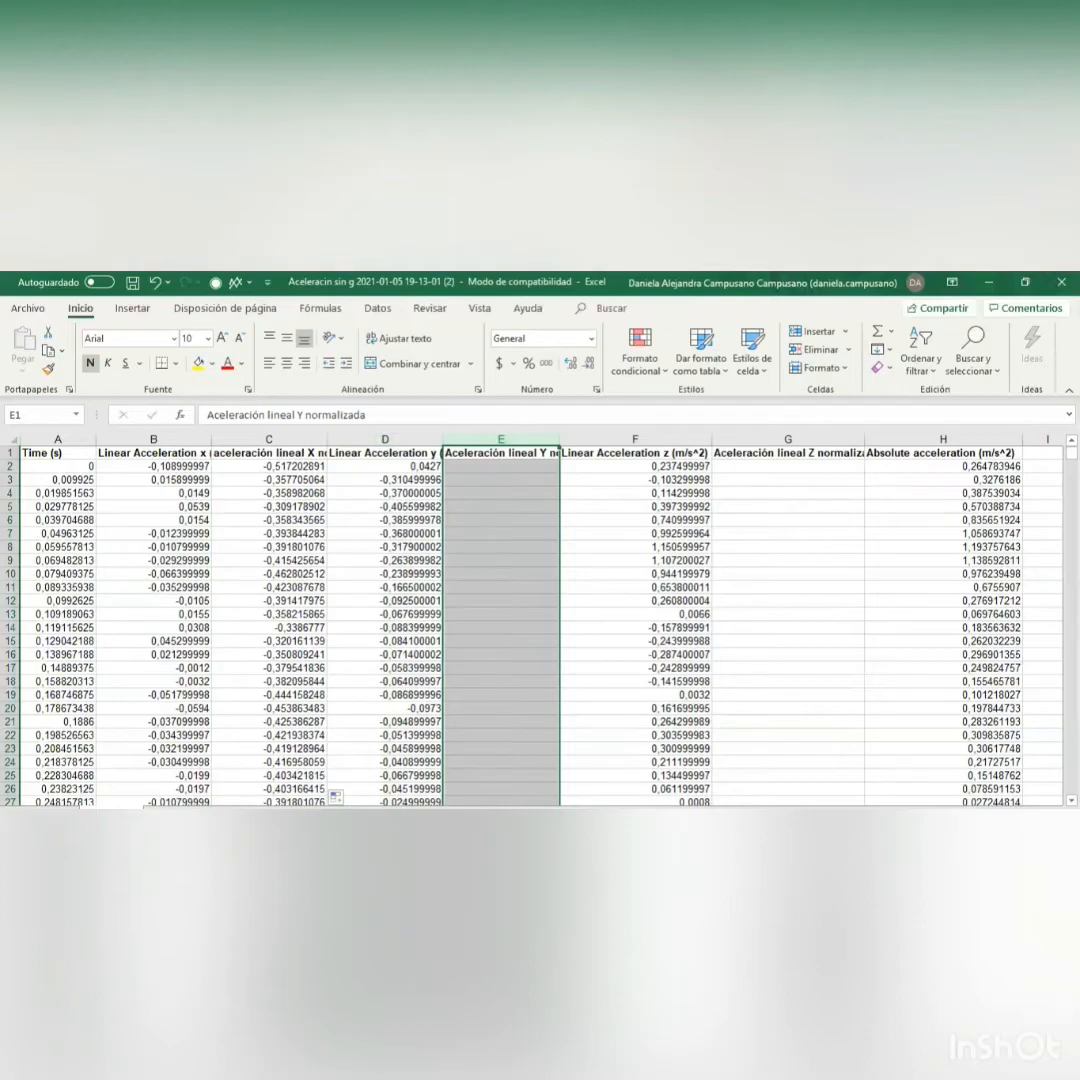
scroll(301, 627, right, 3)
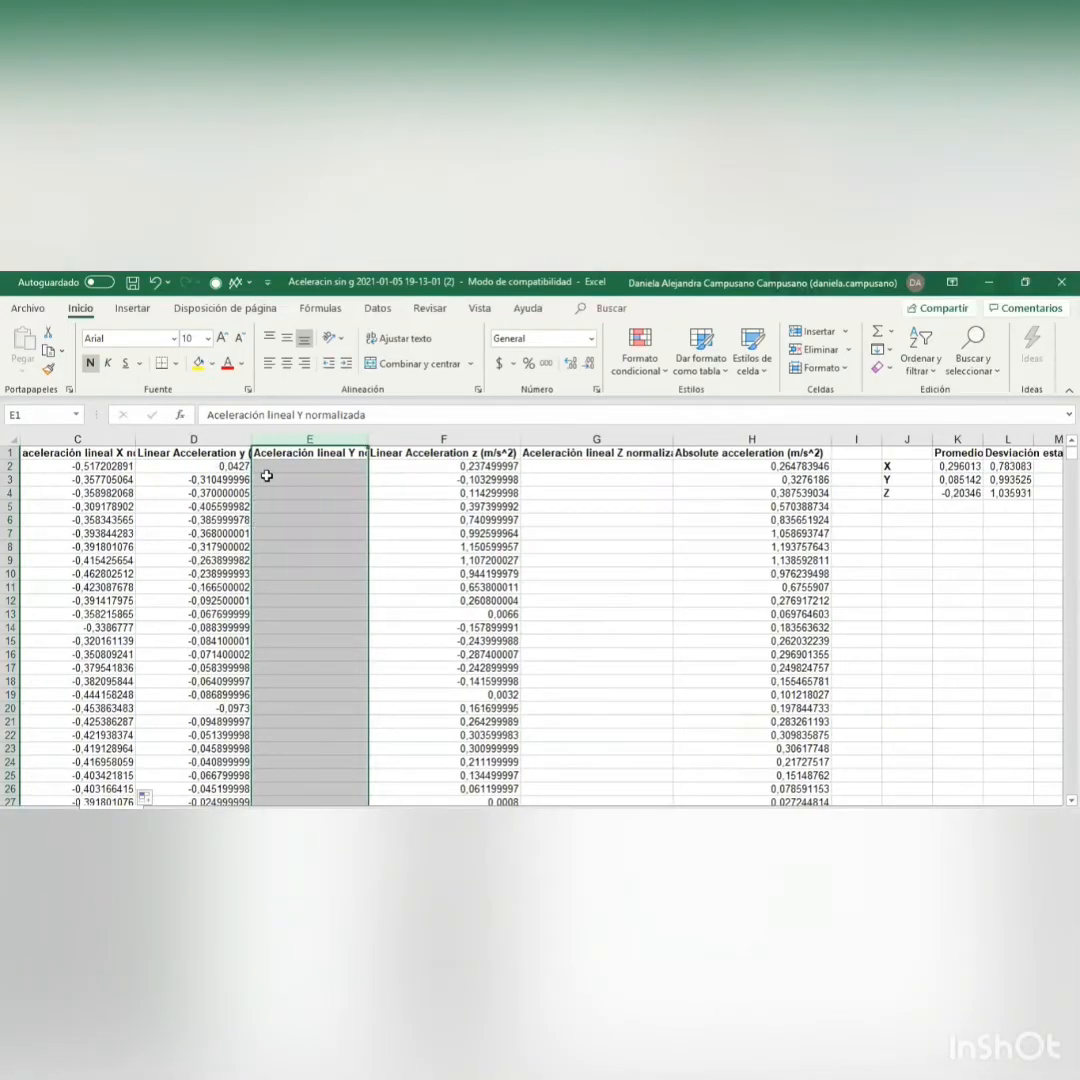
click(302, 476)
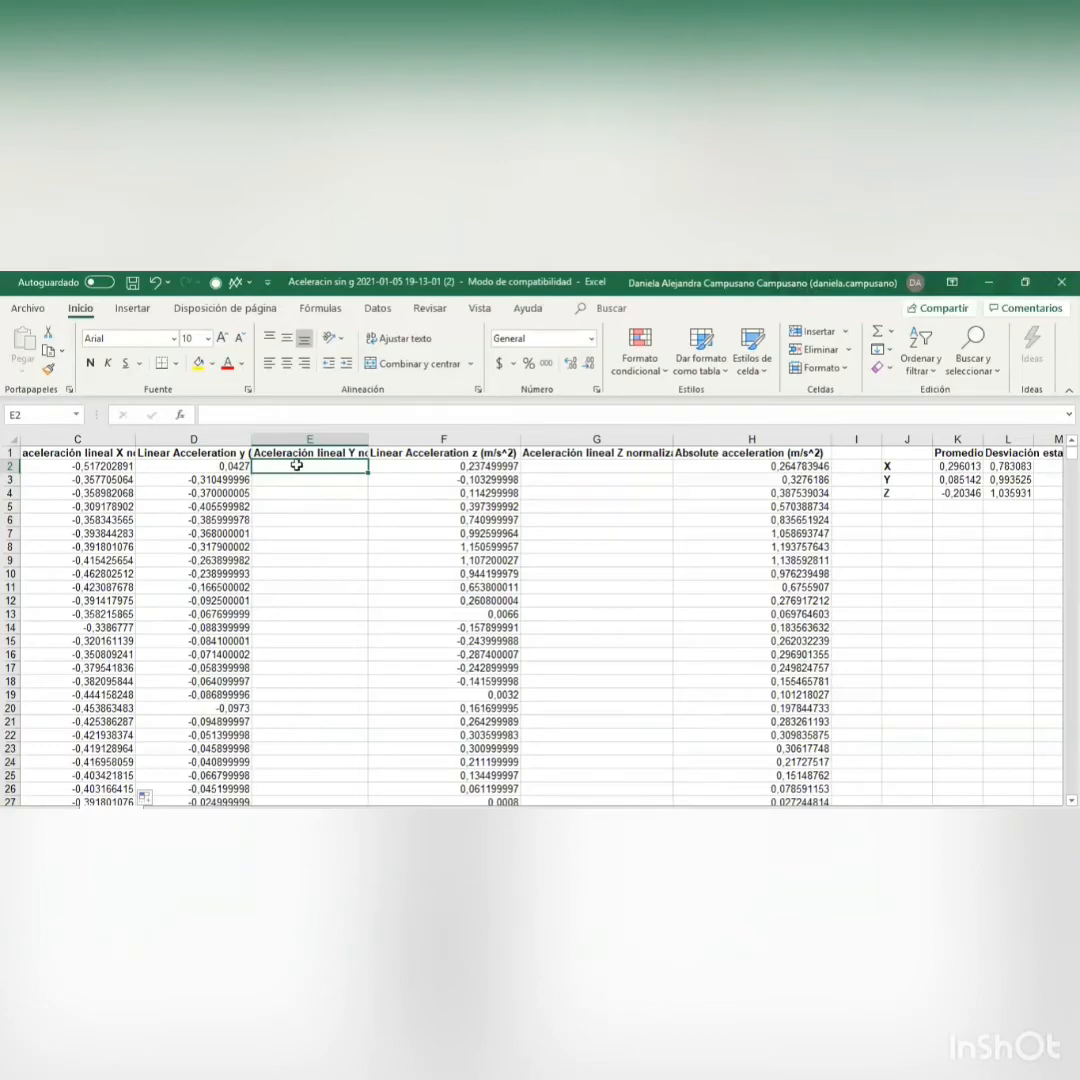
text(=)
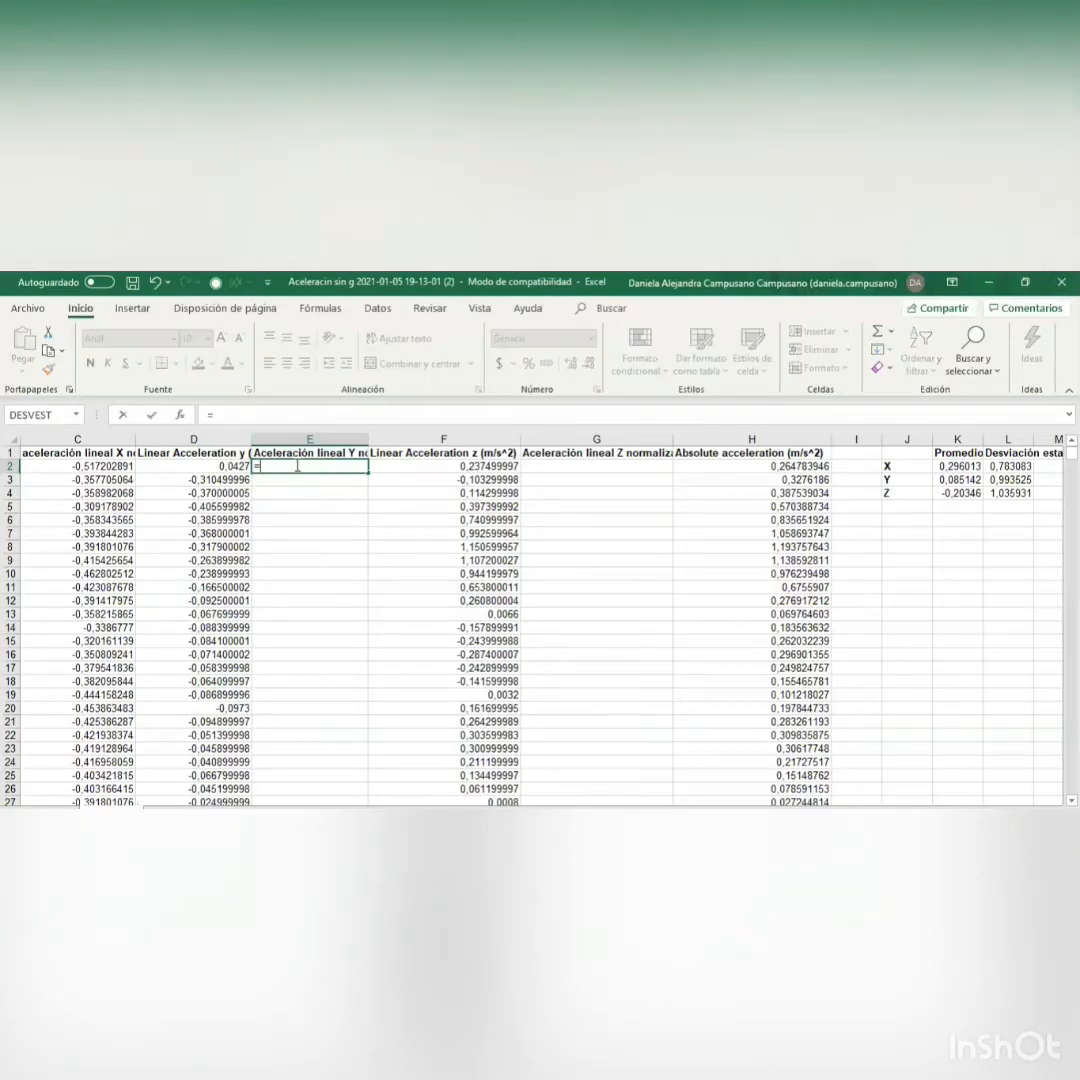
text(()
text(D2-)
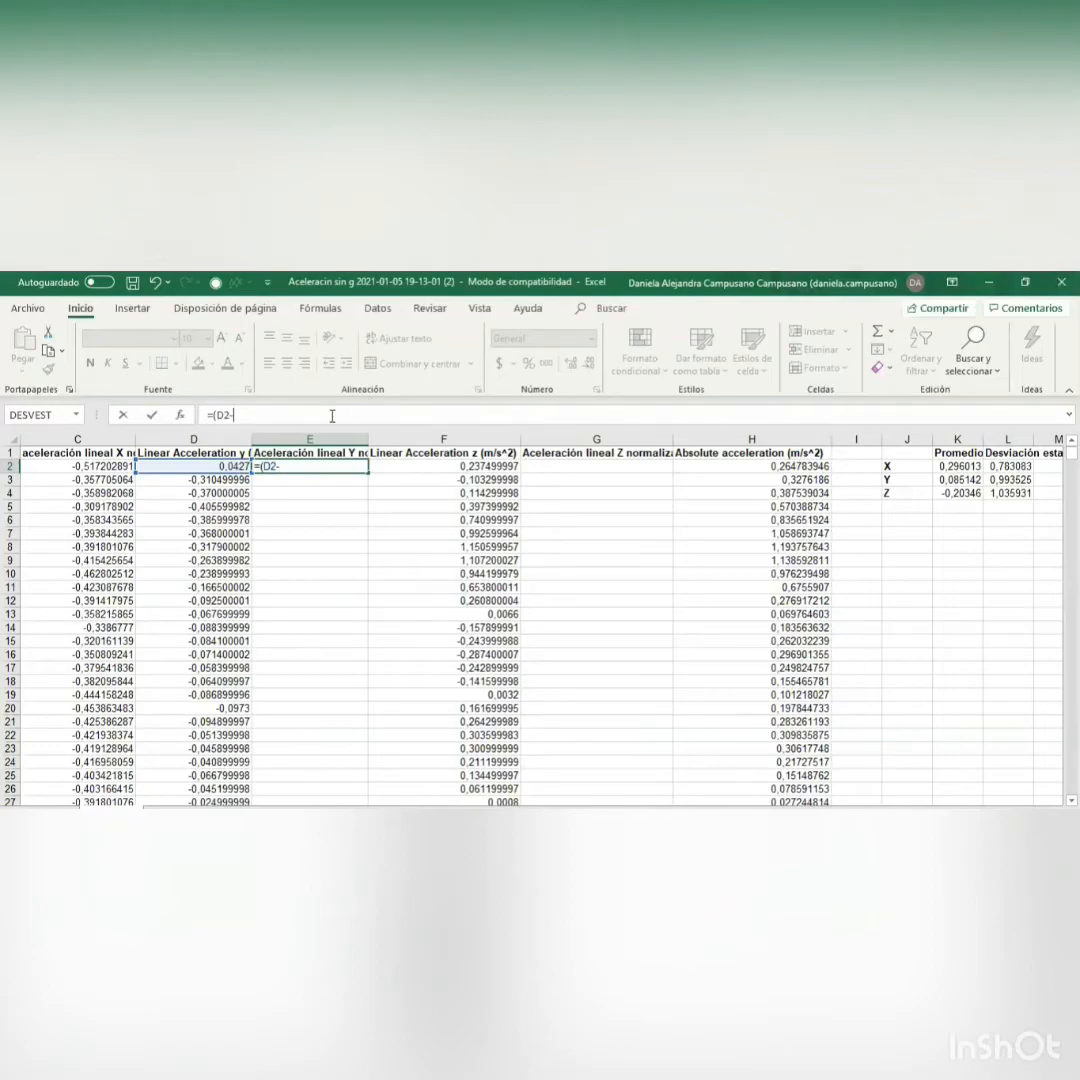
text(K3)/)
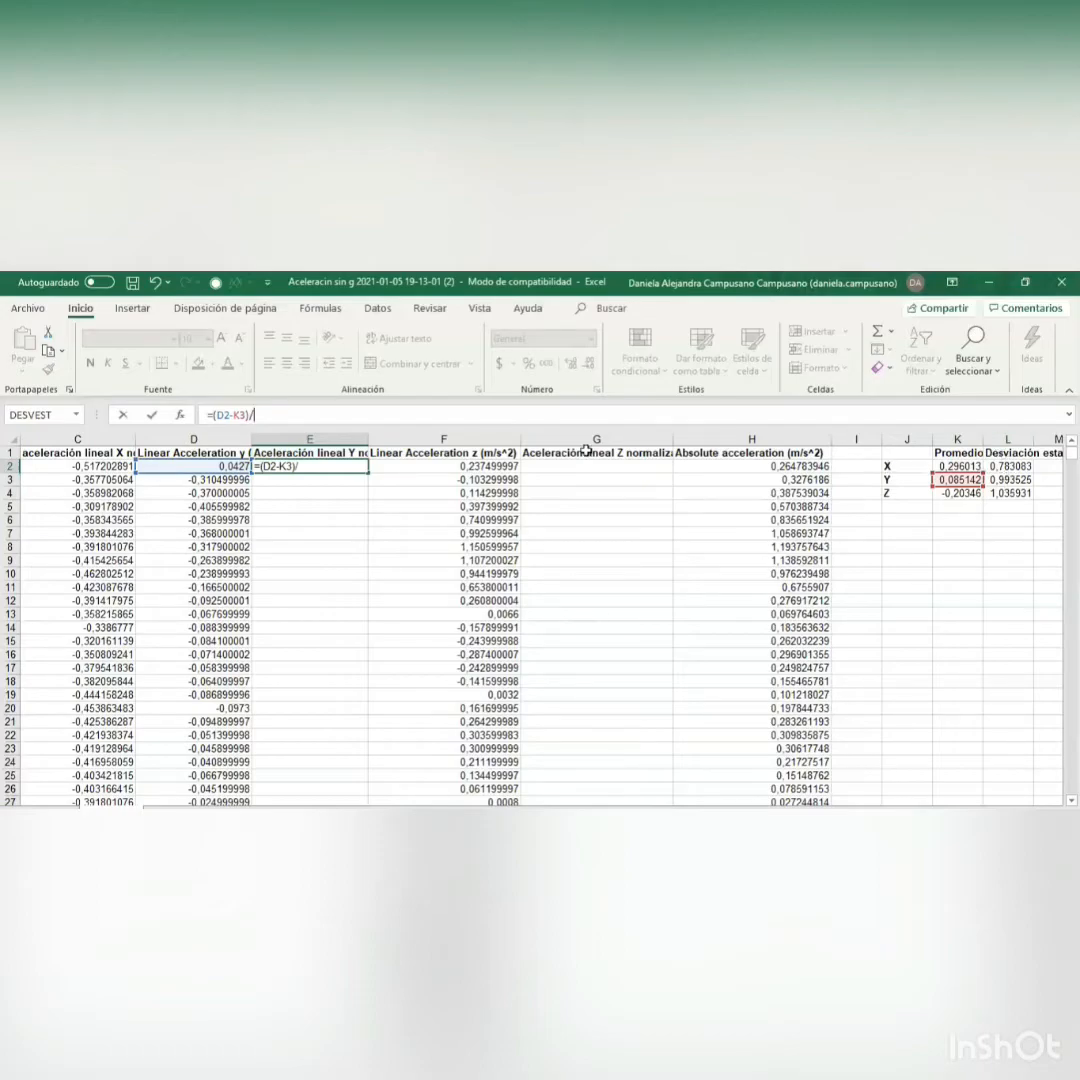
text(L3)
text($)
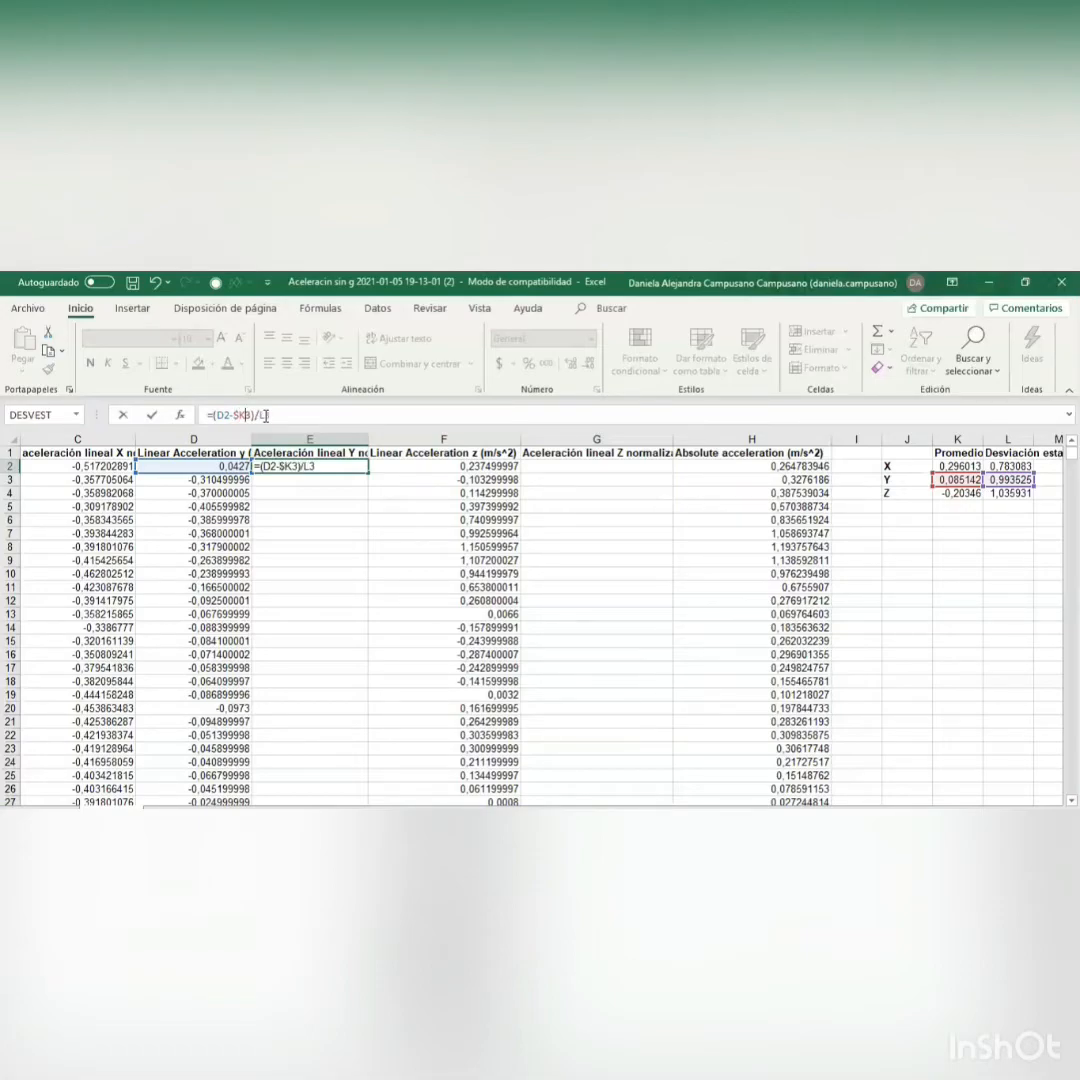
text($$$)
key(Return)
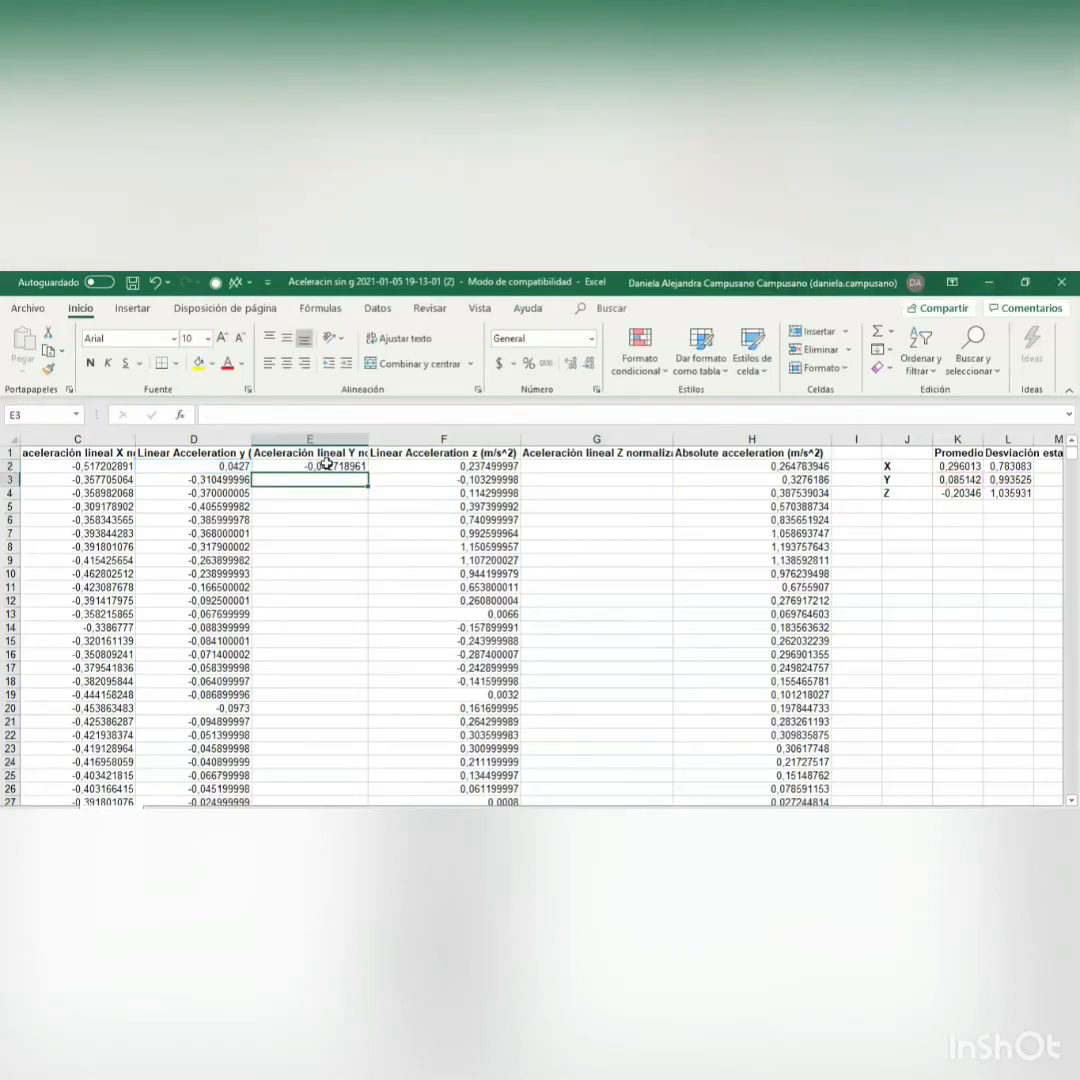
Fill the E2 formula down the normalized y acceleration column
click(326, 462)
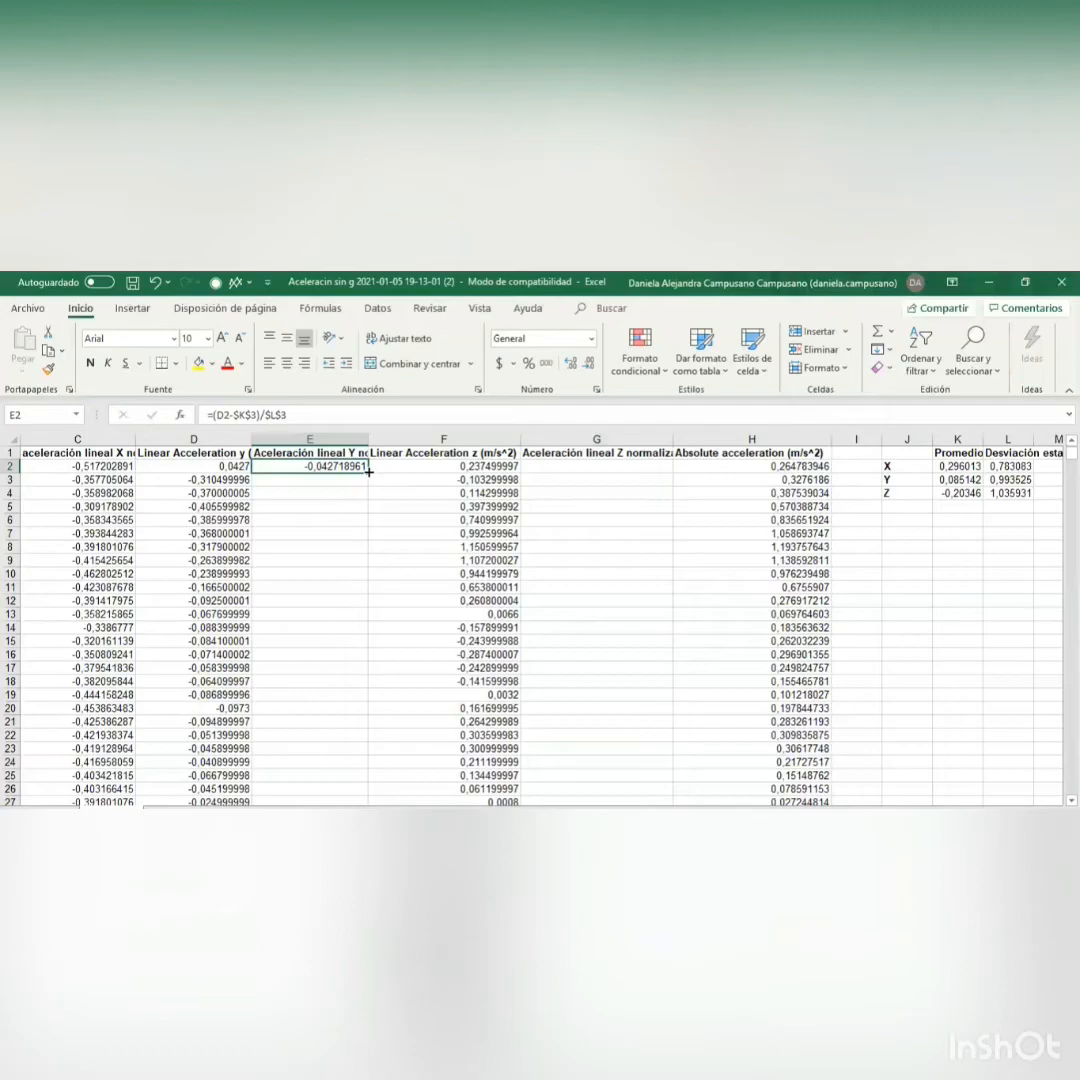
double_click(369, 471)
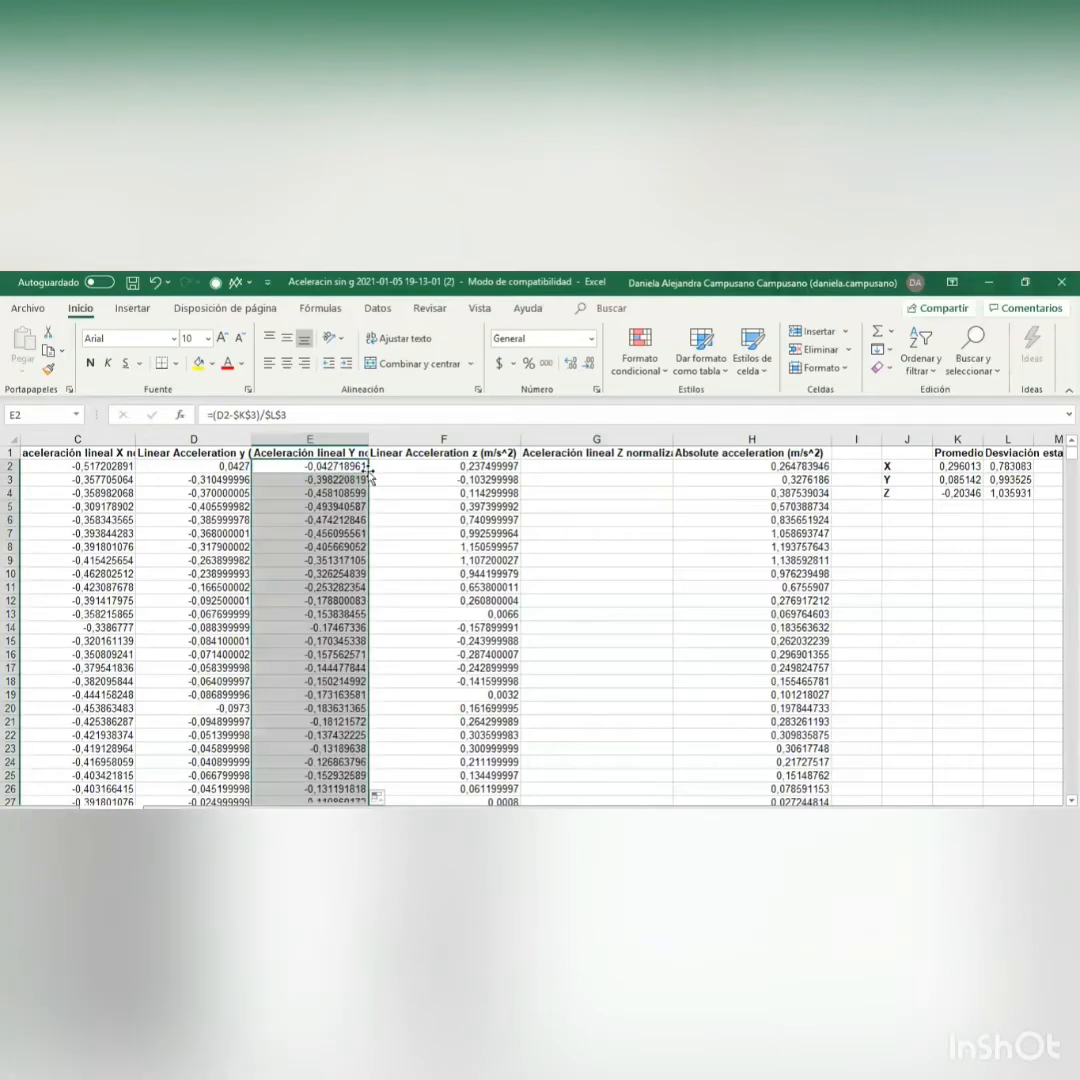
click(318, 466)
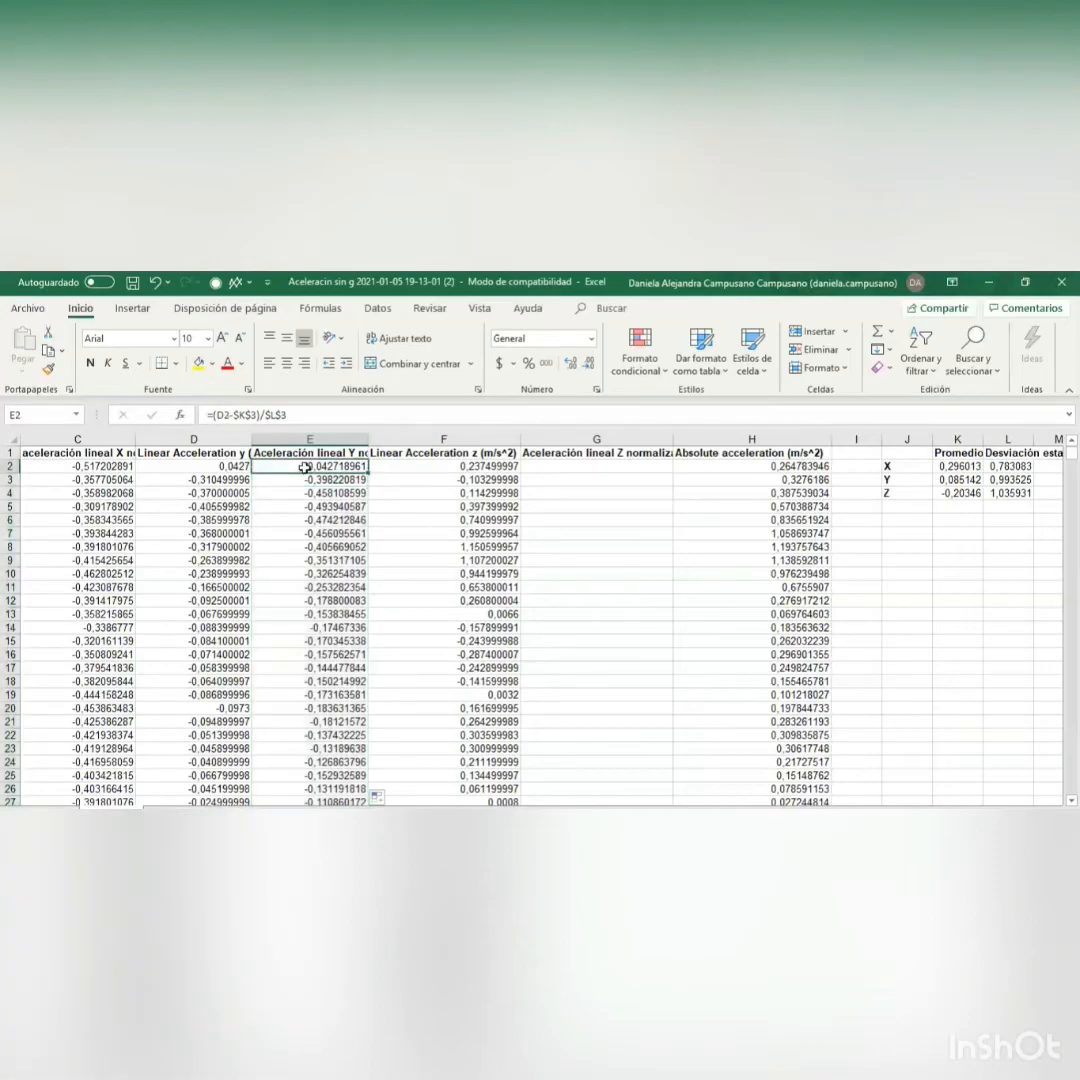
Write the formula =(F2-K4)/L4 in G2 to normalize the first z acceleration value
click(553, 439)
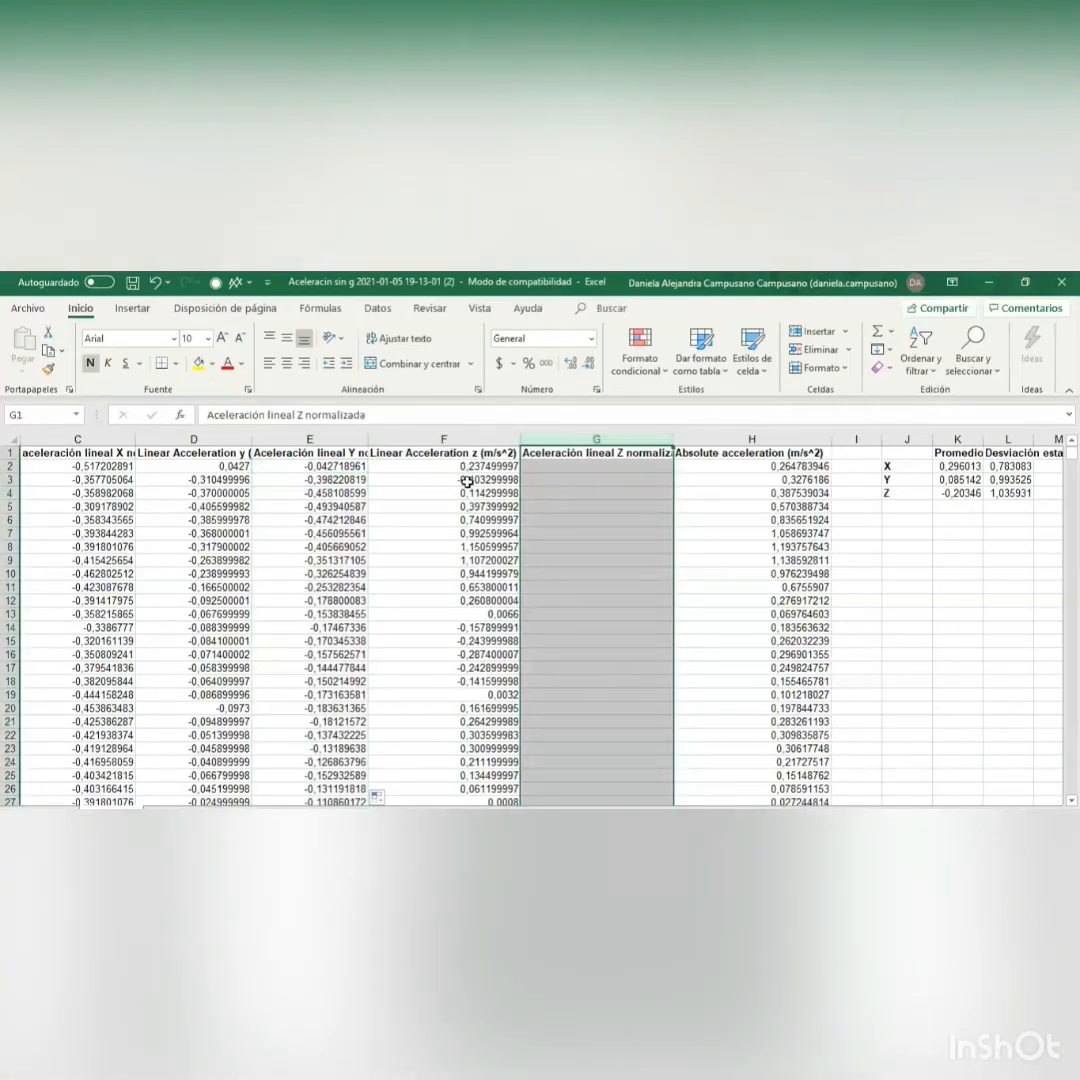
click(573, 467)
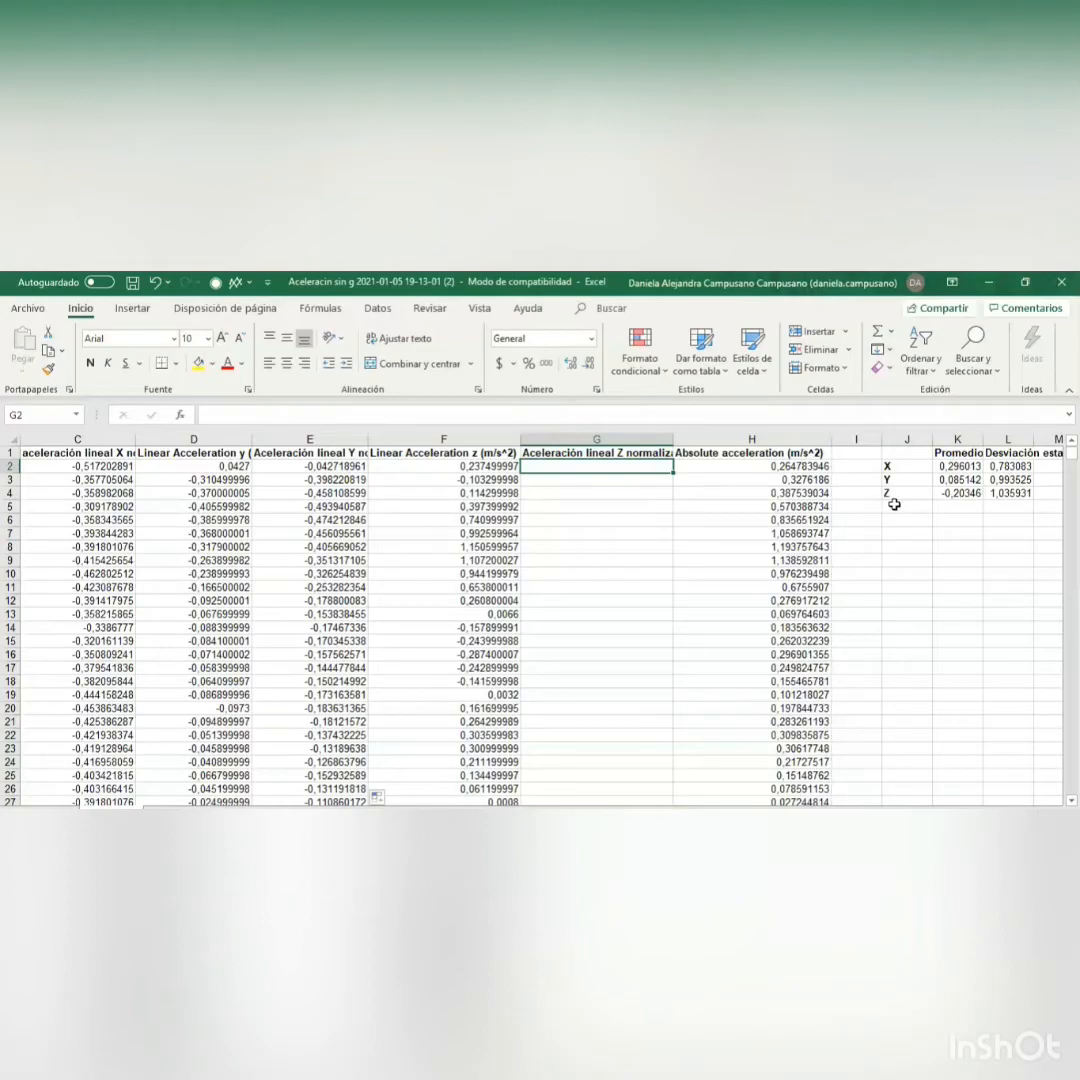
text(=()
click(470, 466)
text(-)
click(959, 493)
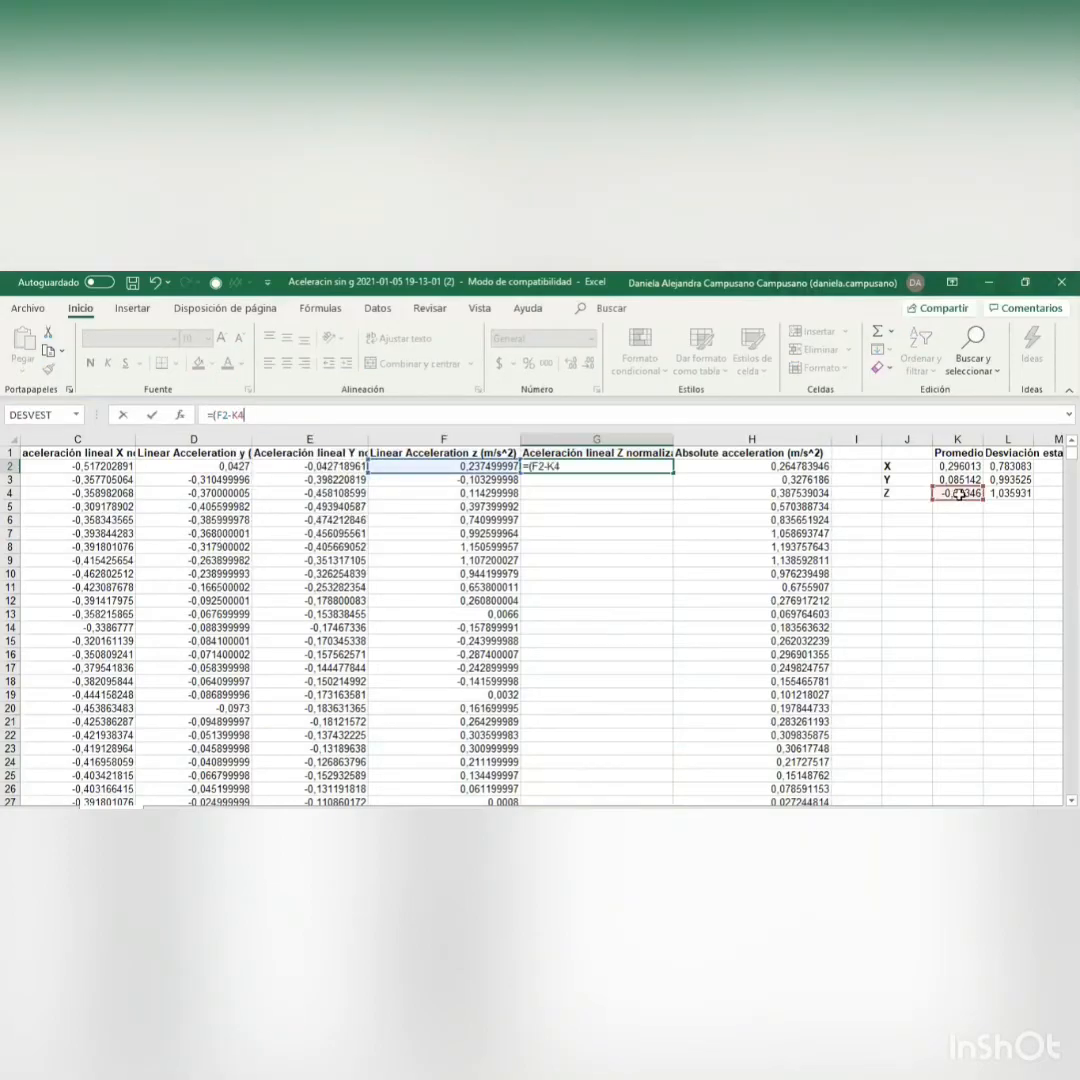
text()/L4)
Make the K4 and L4 references in the G2 formula absolute and commit it
key(Left)
key(Left)
key(Left)
key(Left)
key(F4)
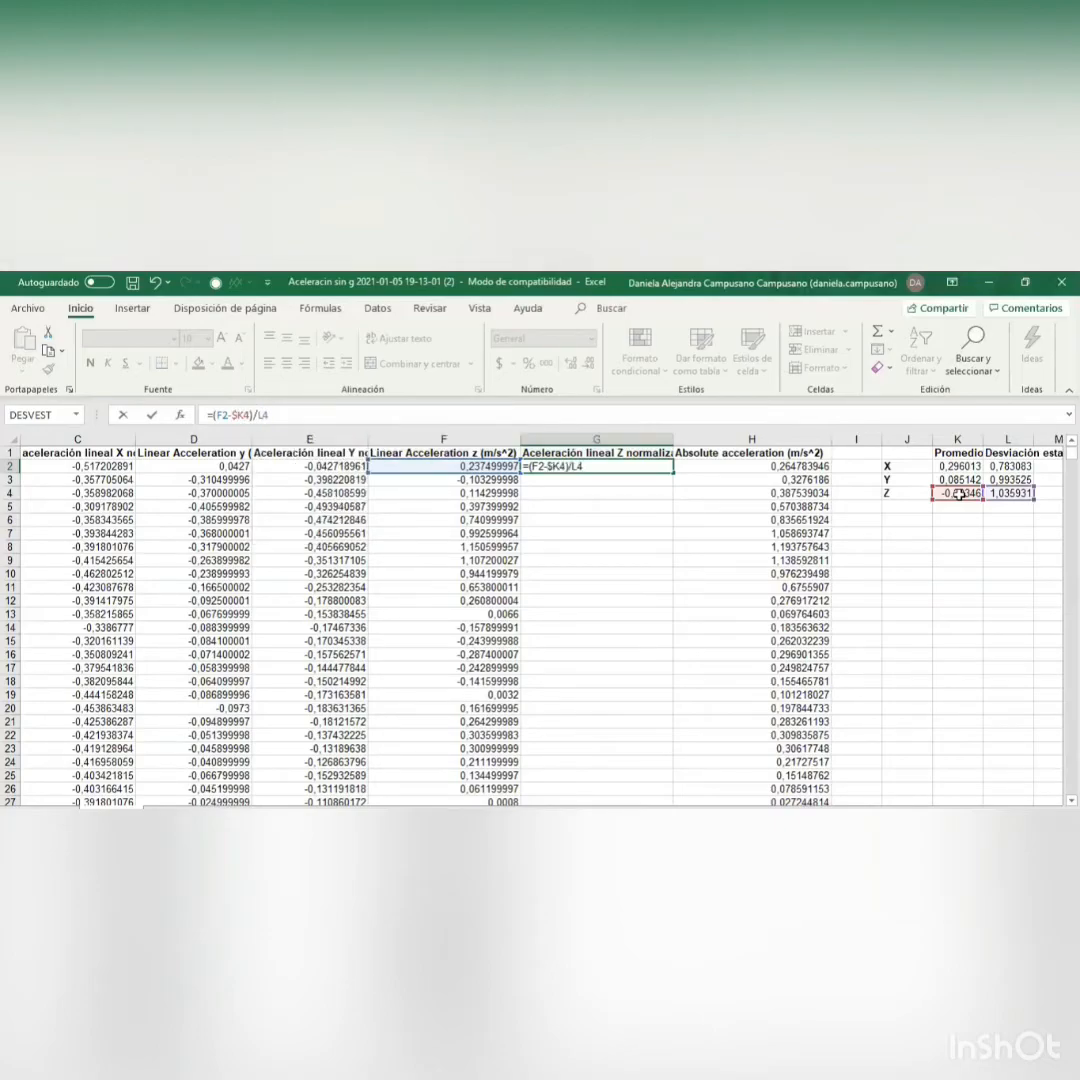
key(Right)
key(Right)
key(Right)
key(Right)
key(F4)
key(Return)
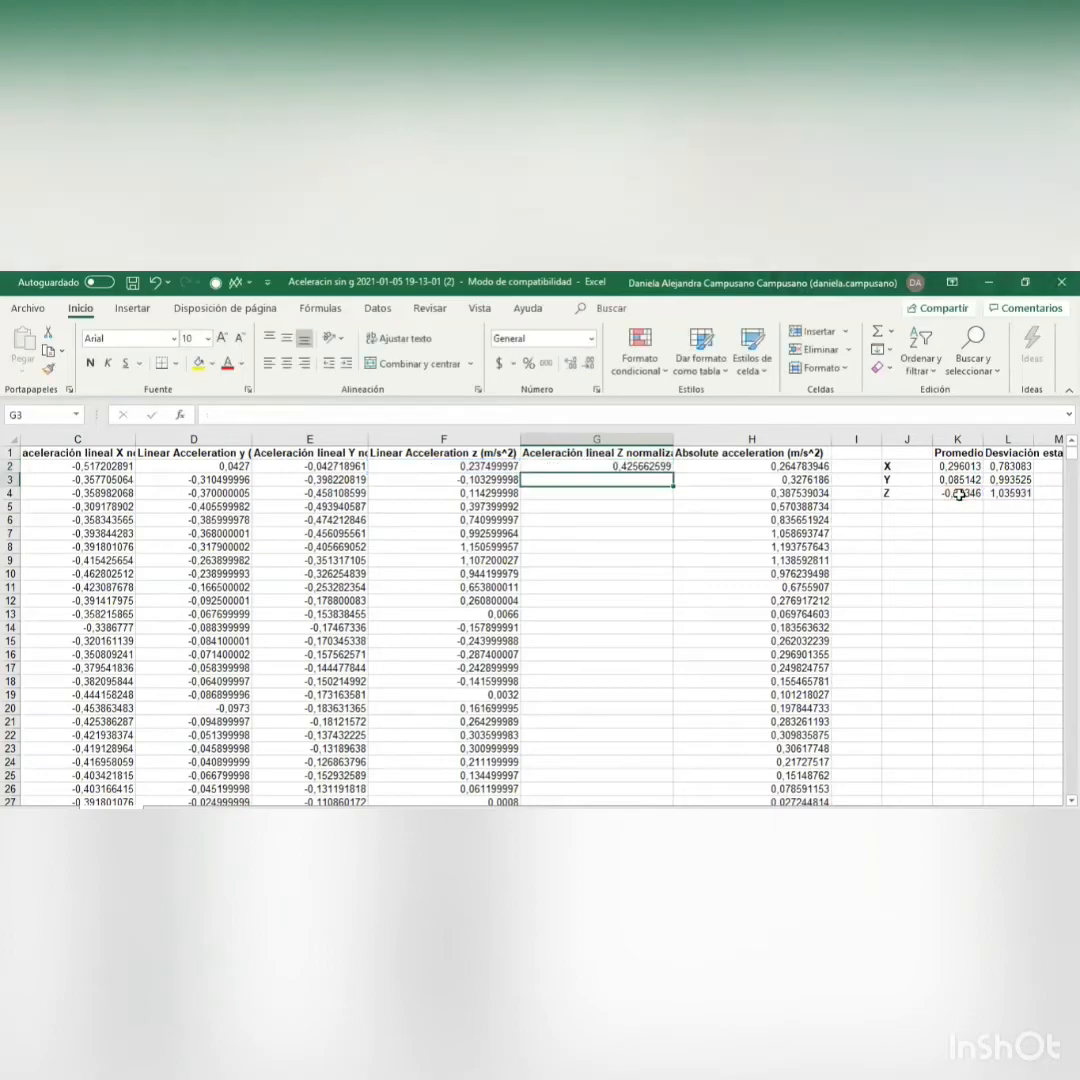
Fill the G2 formula down the normalized z acceleration column
click(513, 463)
click(640, 467)
double_click(675, 478)
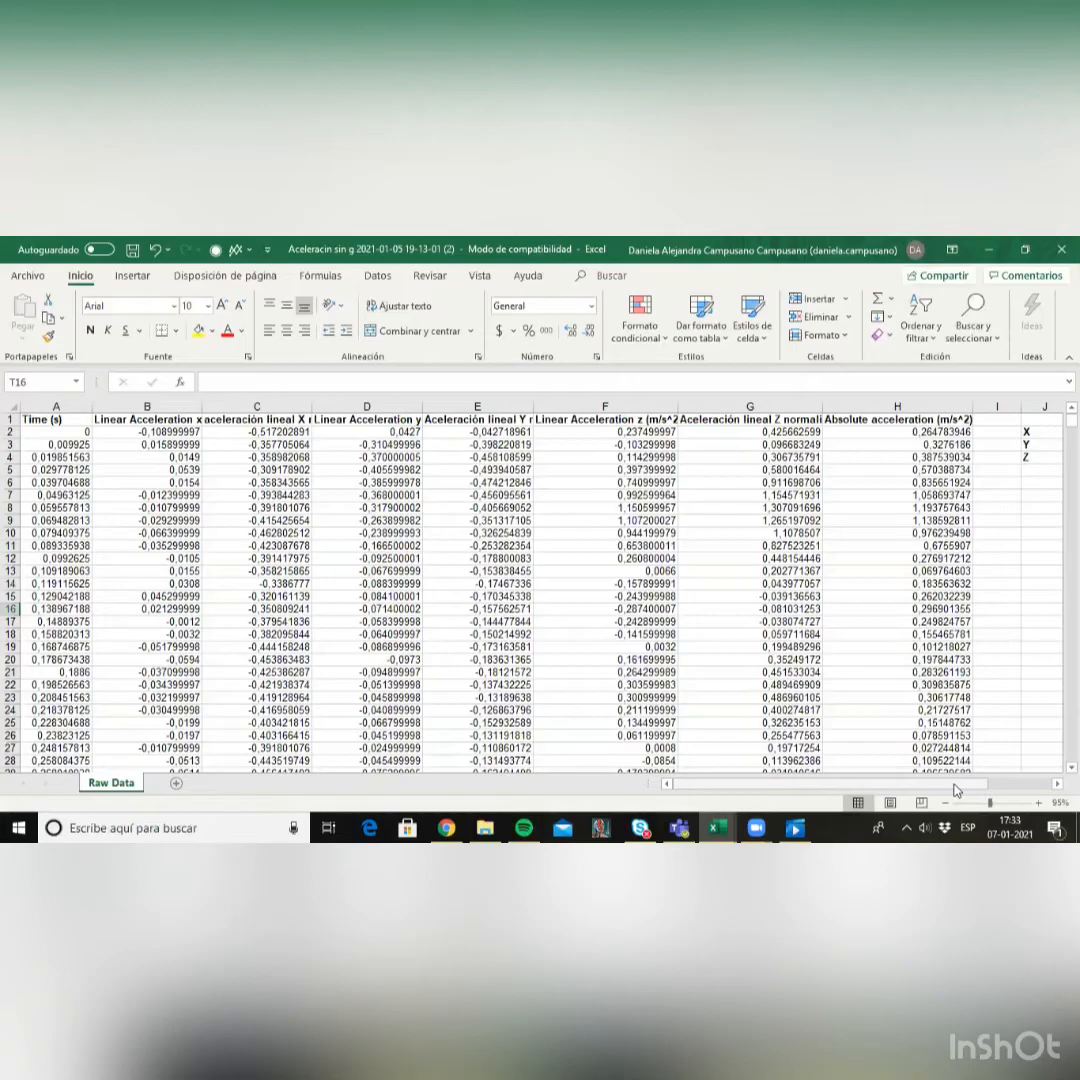
Insert a basic 2D line chart of the normalized x acceleration in column C and enlarge it
drag(990, 808, 976, 808)
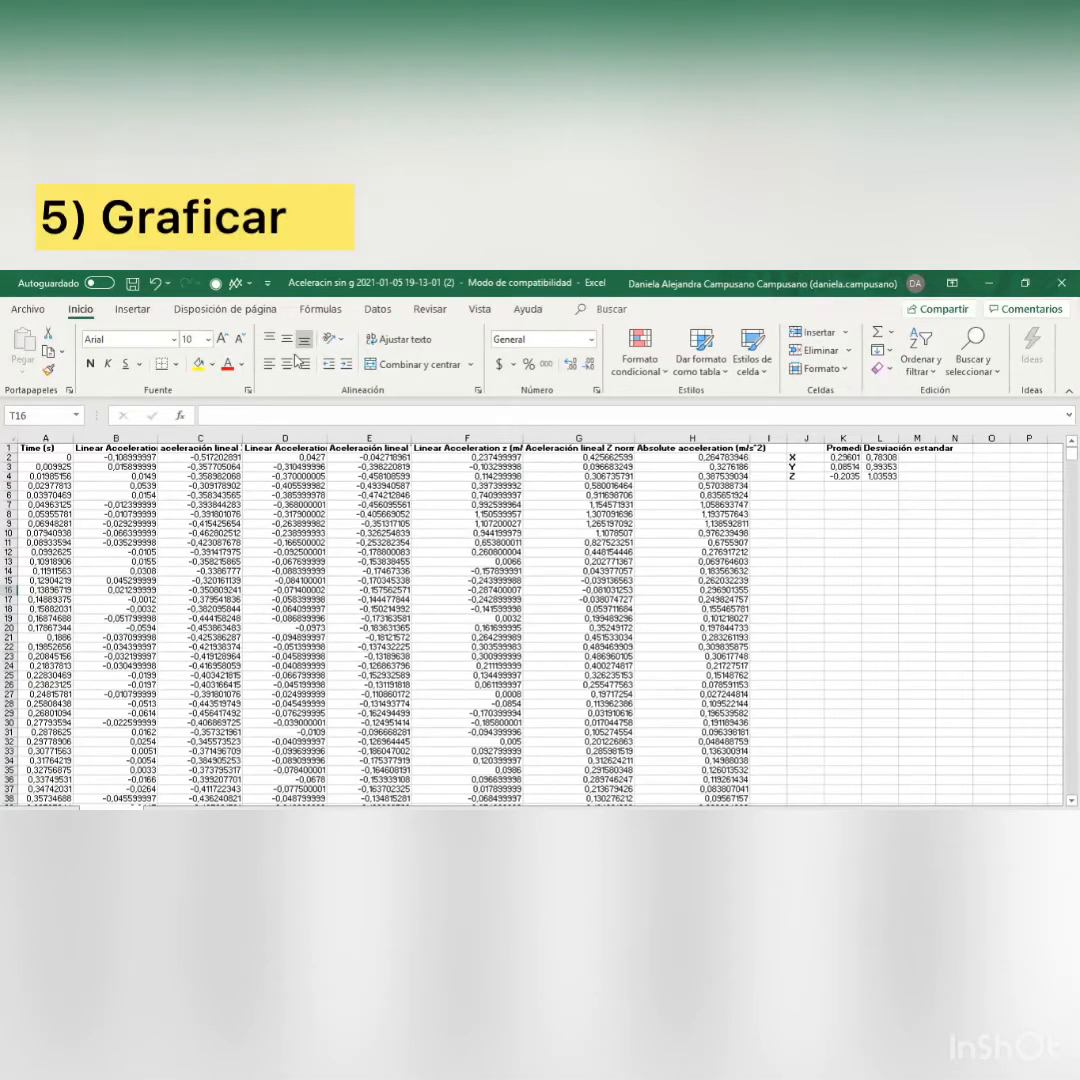
click(200, 435)
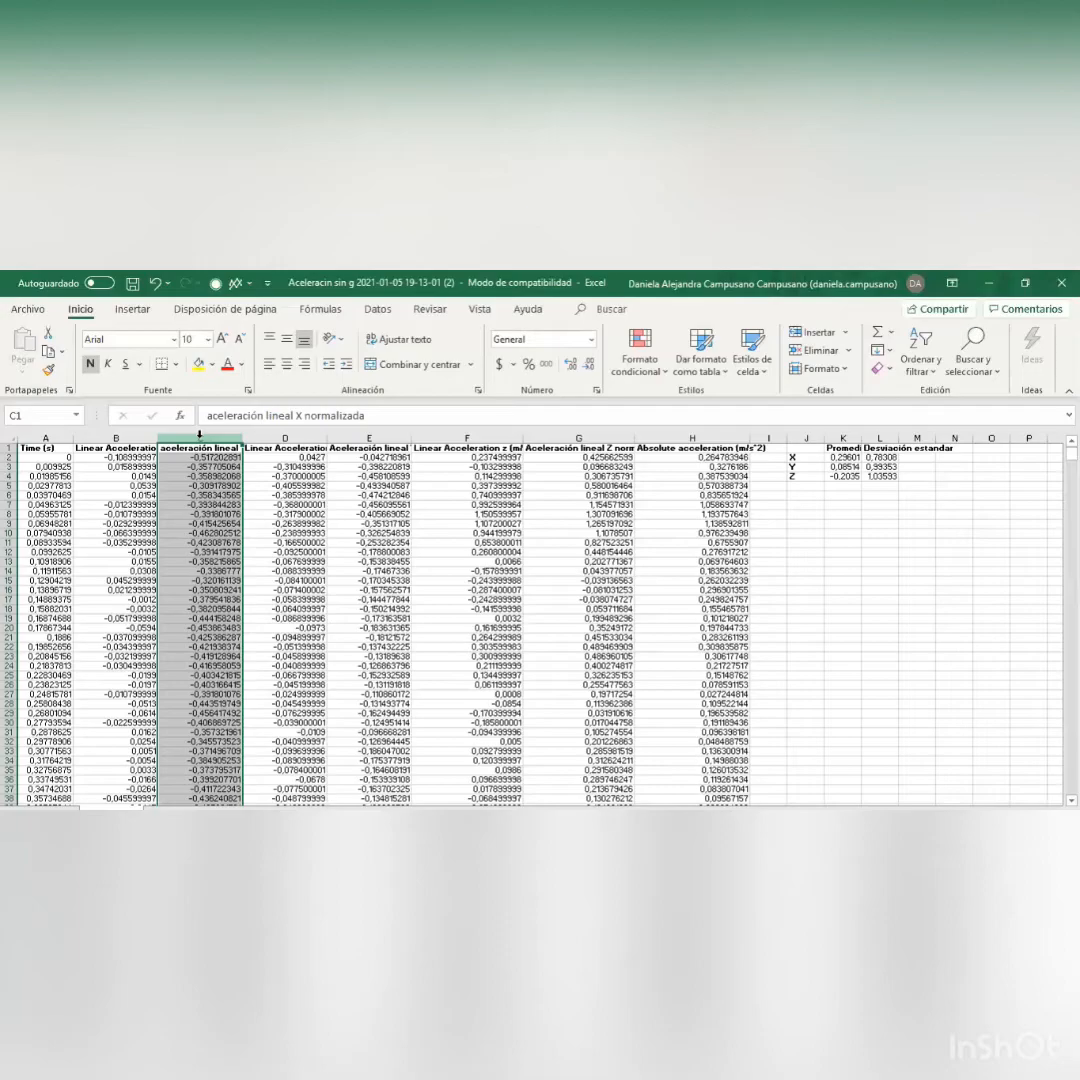
click(134, 310)
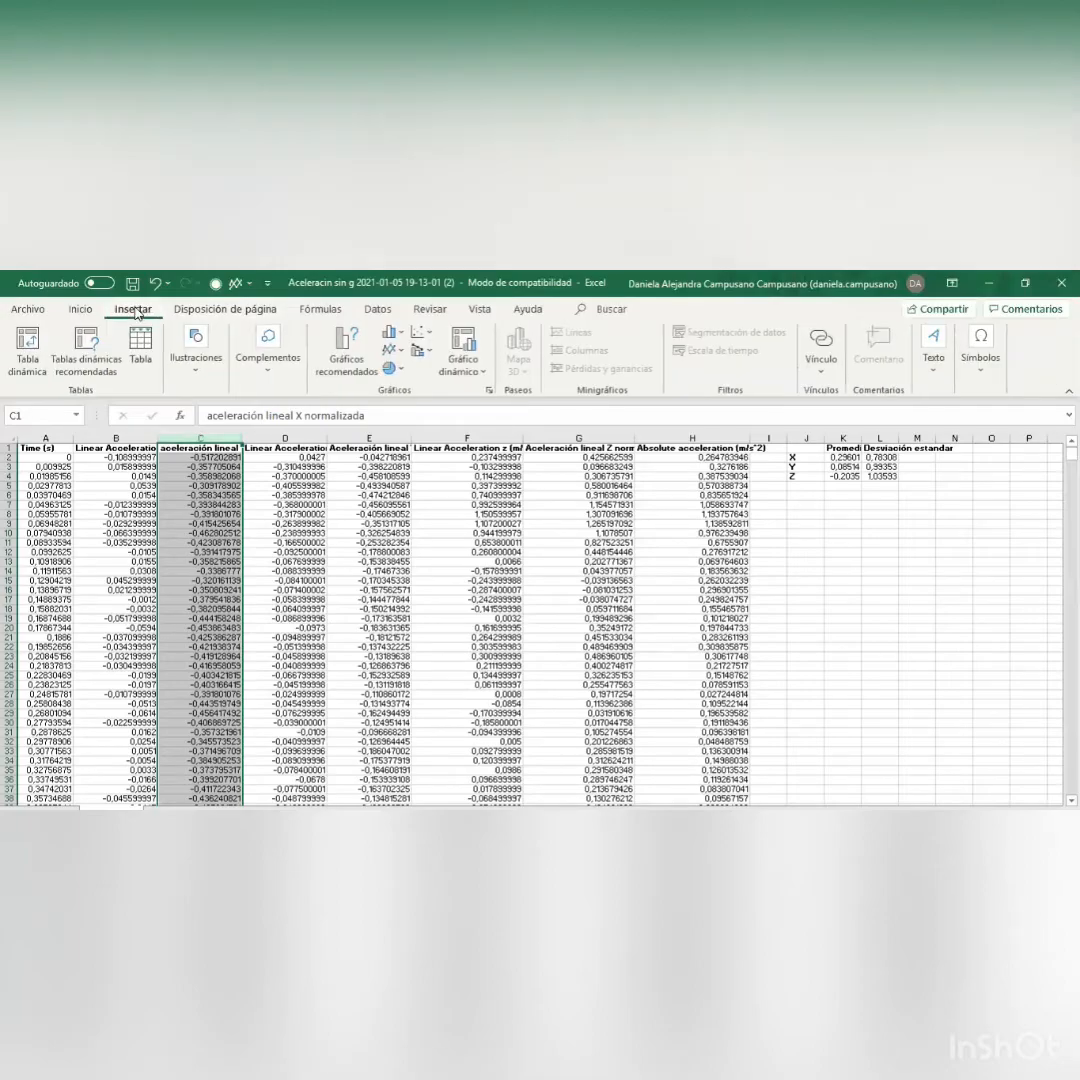
click(392, 352)
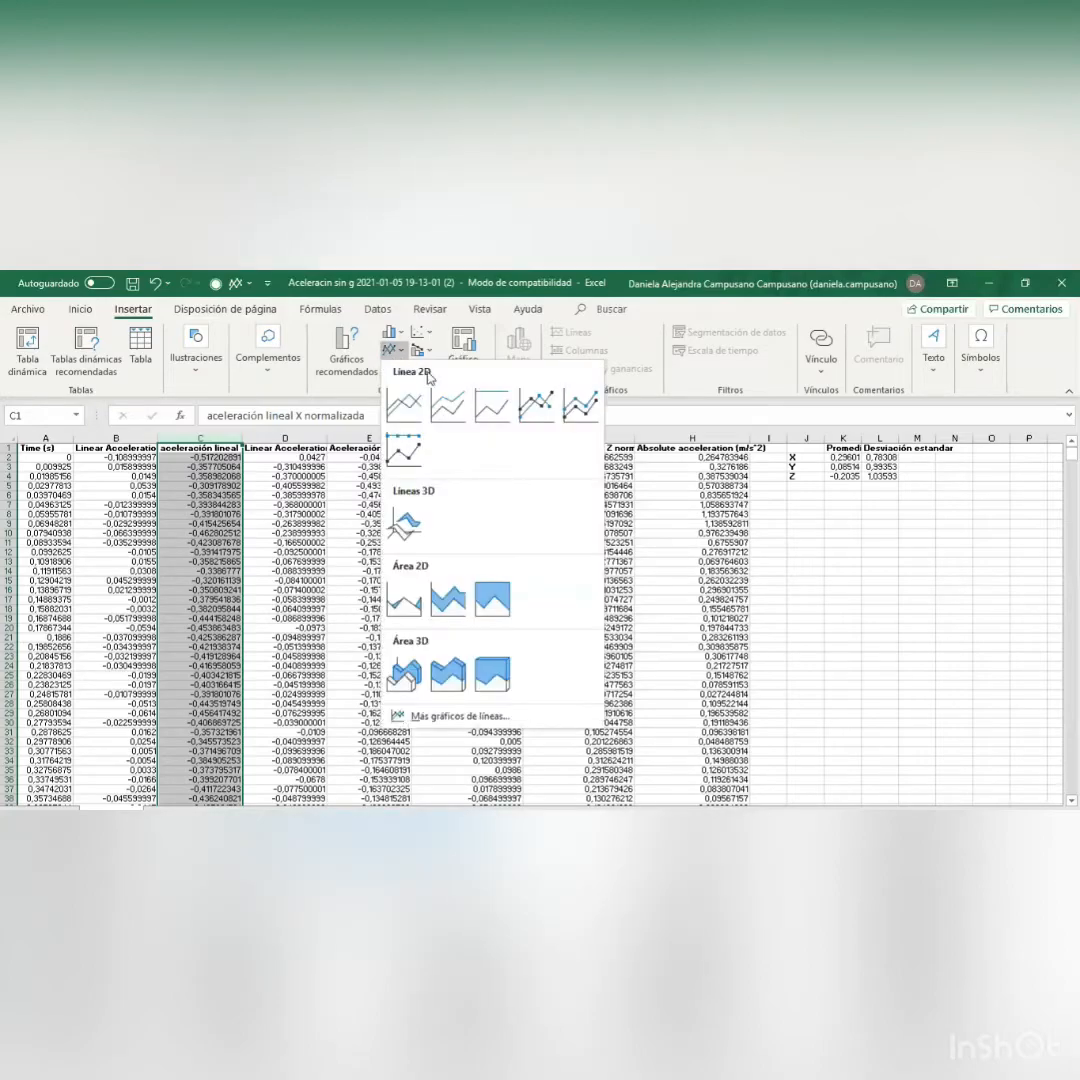
click(407, 418)
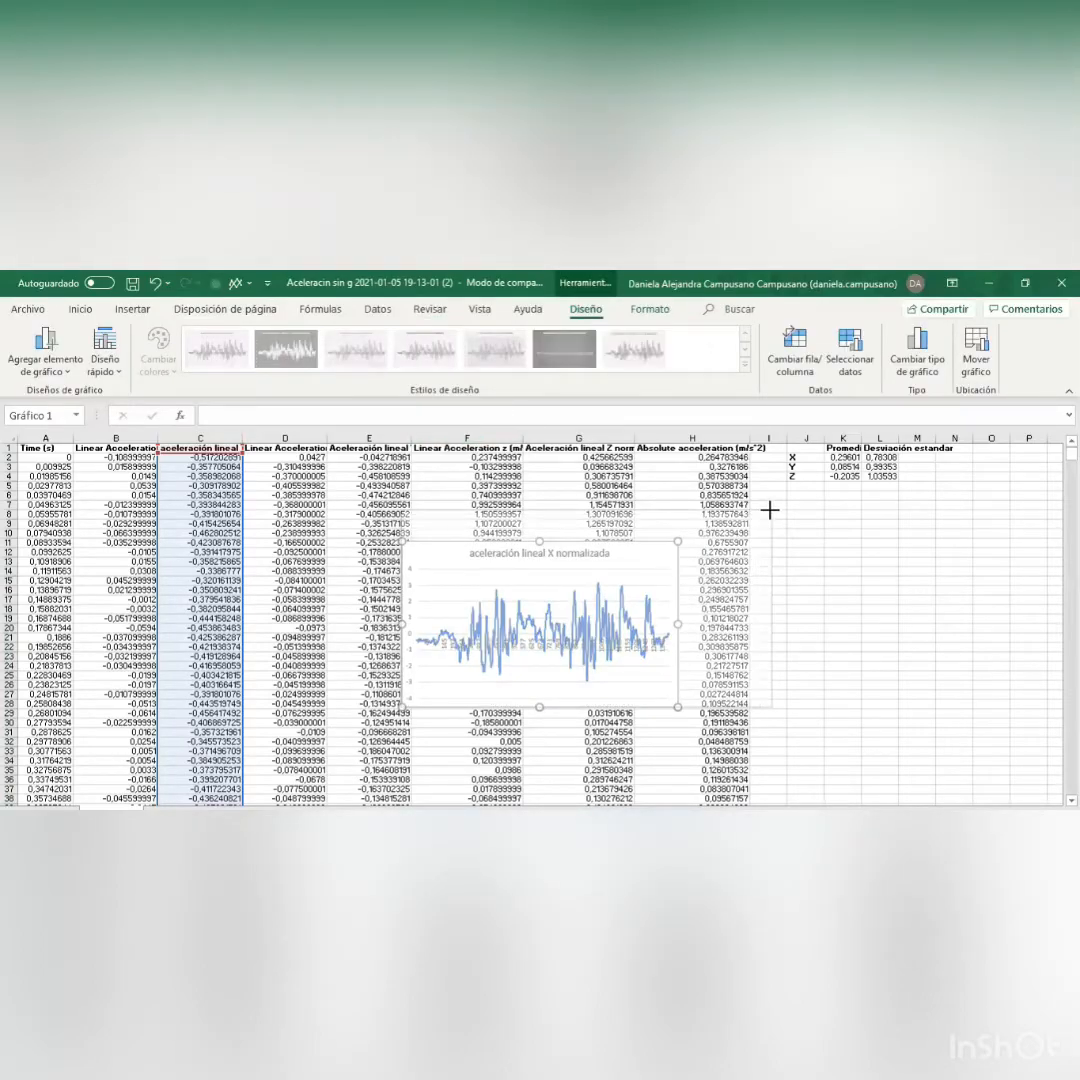
drag(769, 510, 767, 510)
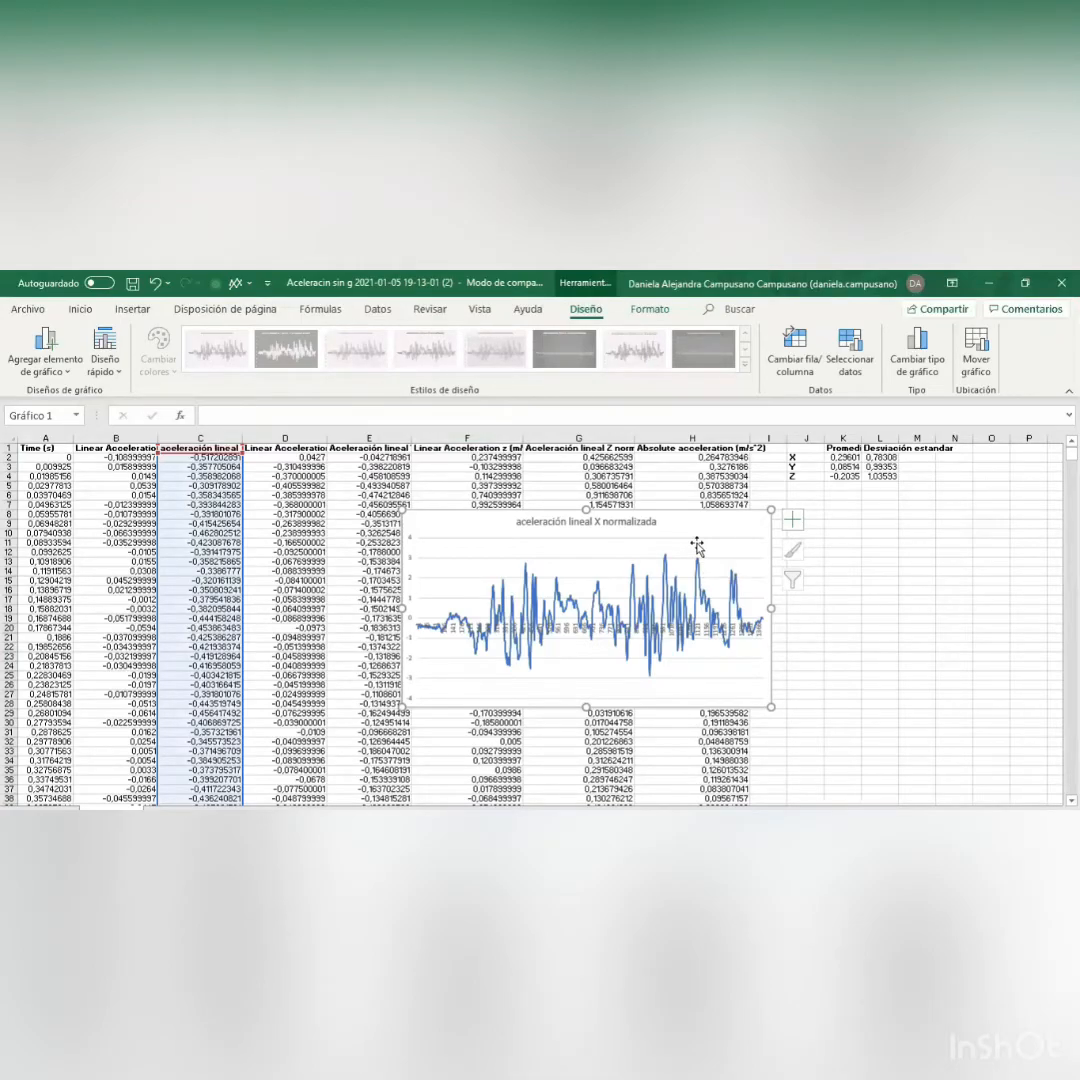
Set the chart's horizontal axis labels to the time values in 'Raw Data'!$A2:$A1382
right_click(698, 548)
click(730, 530)
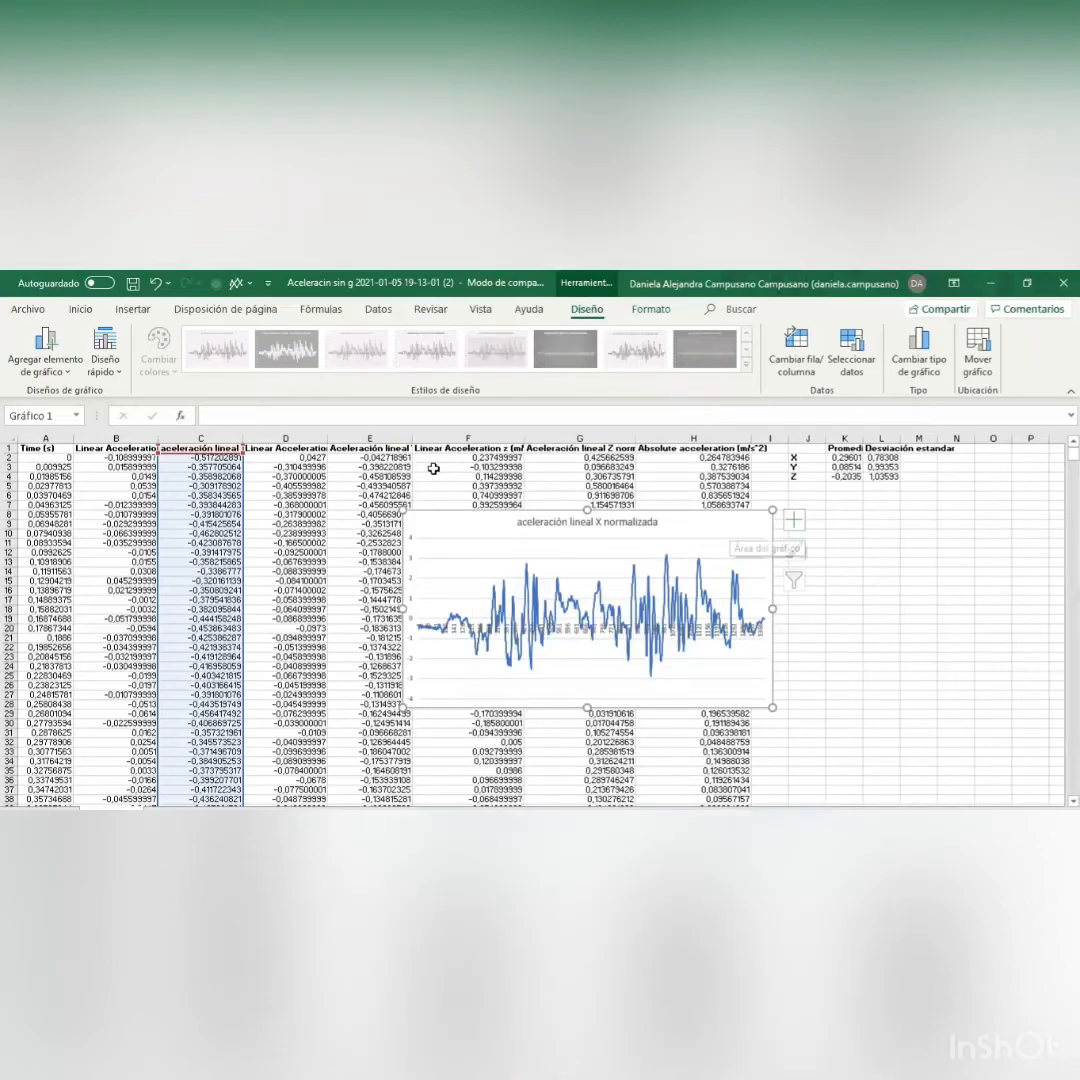
right_click(441, 525)
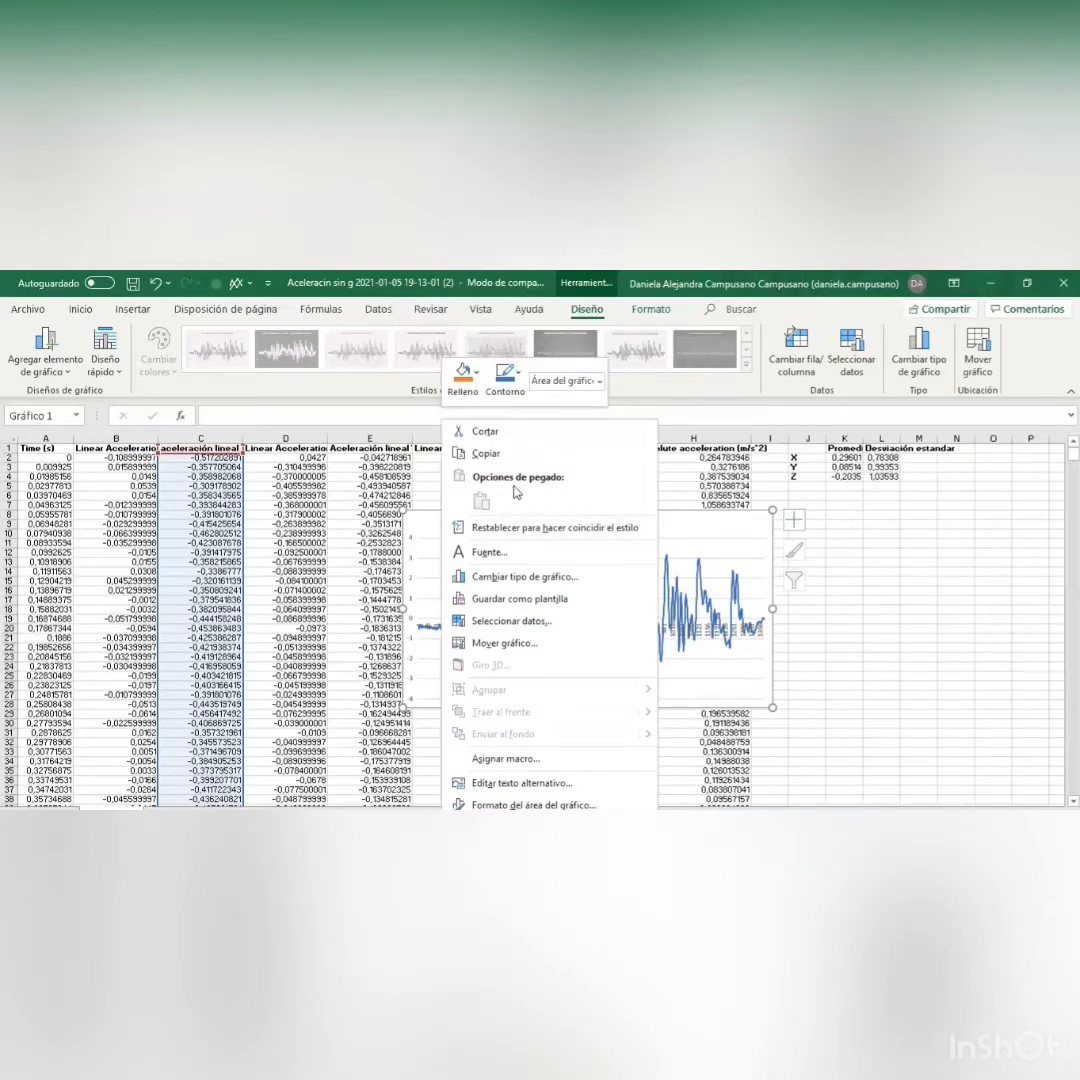
click(533, 622)
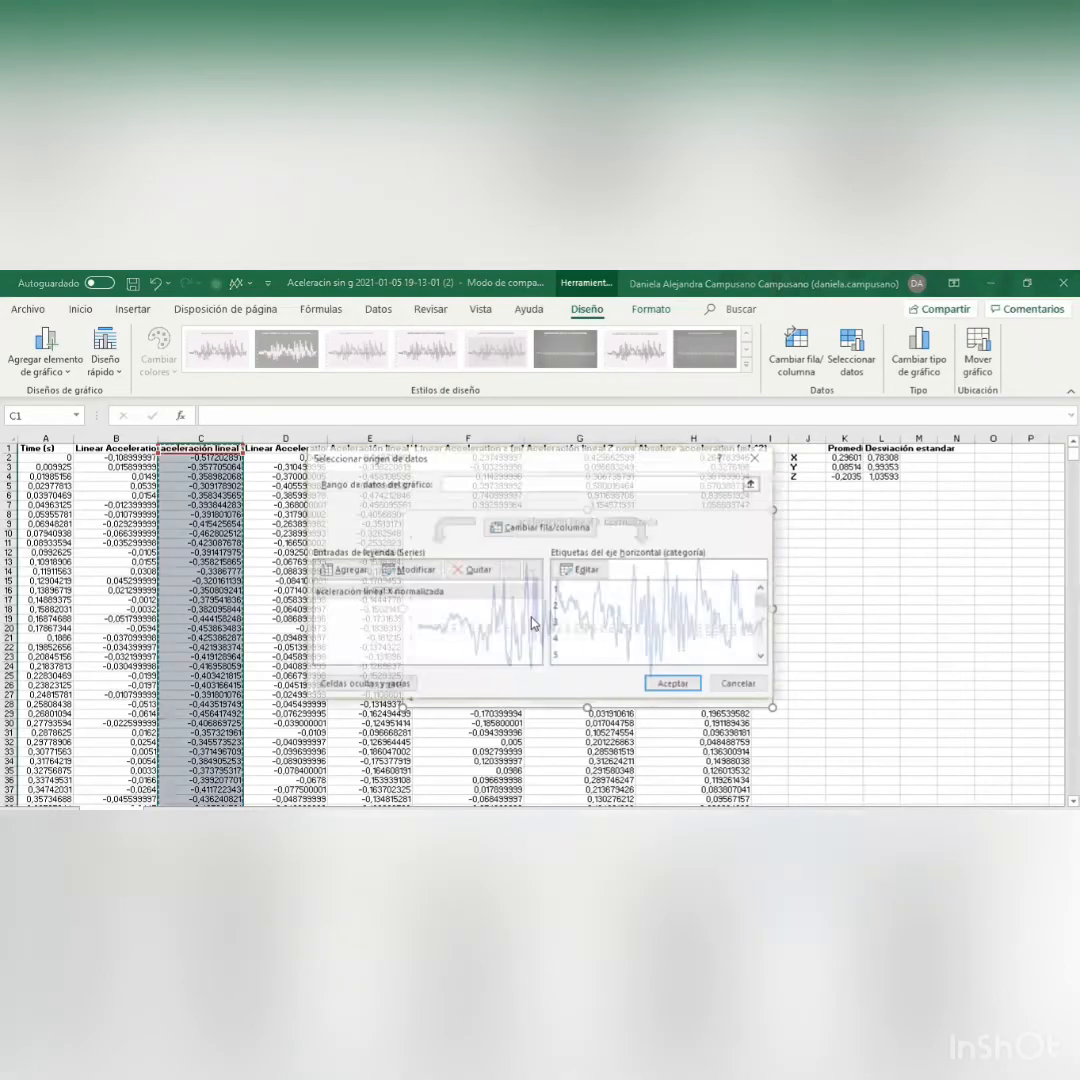
click(585, 571)
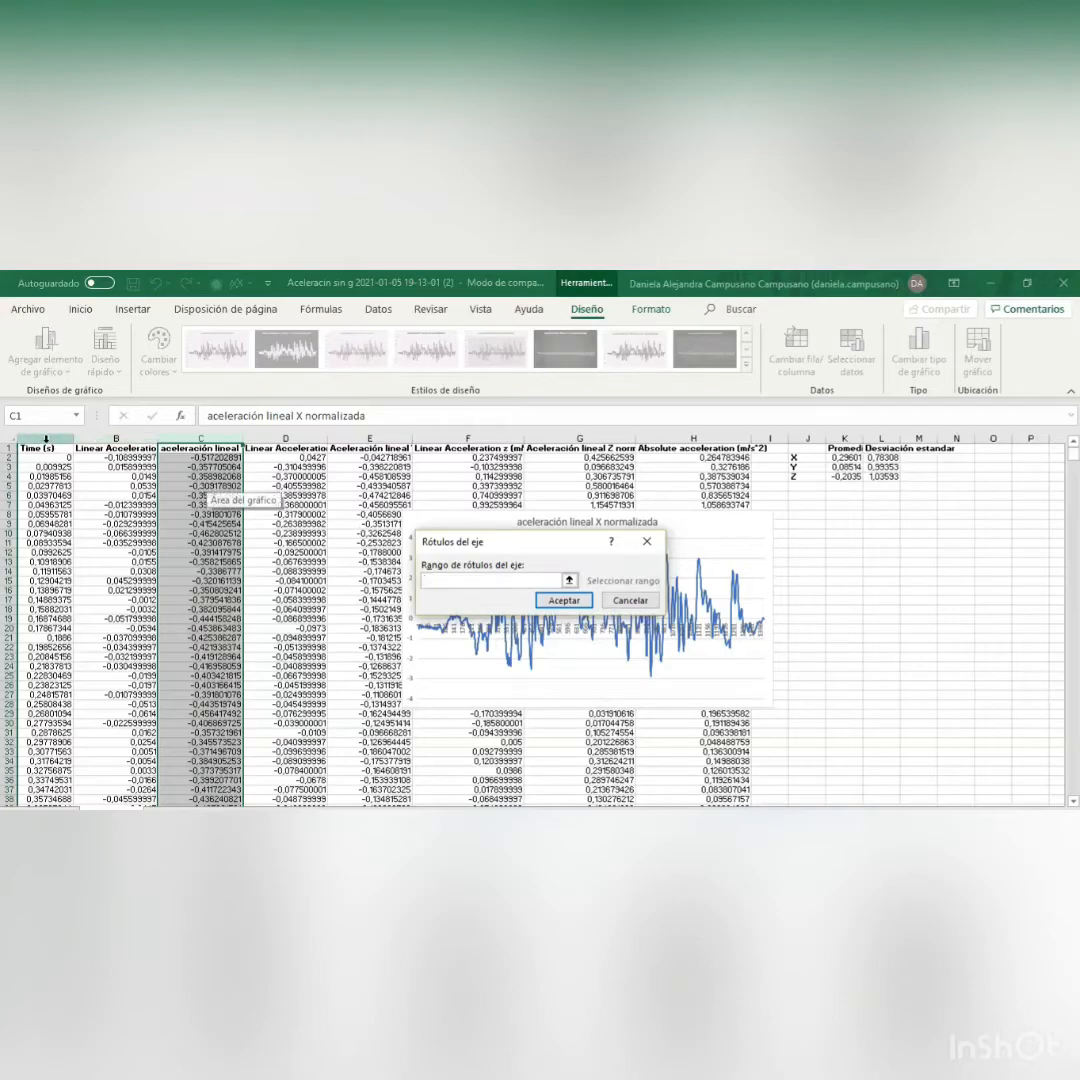
click(45, 440)
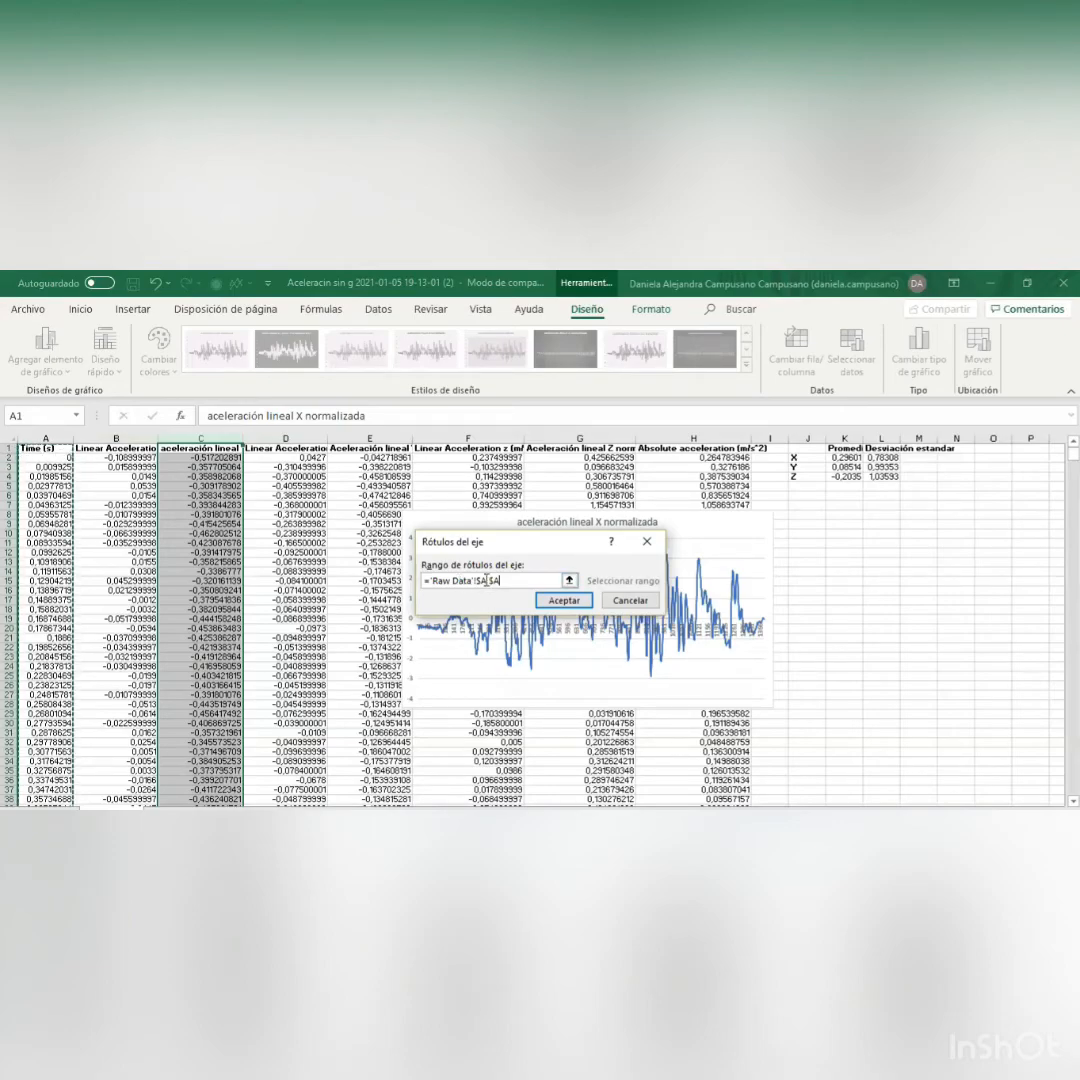
click(486, 580)
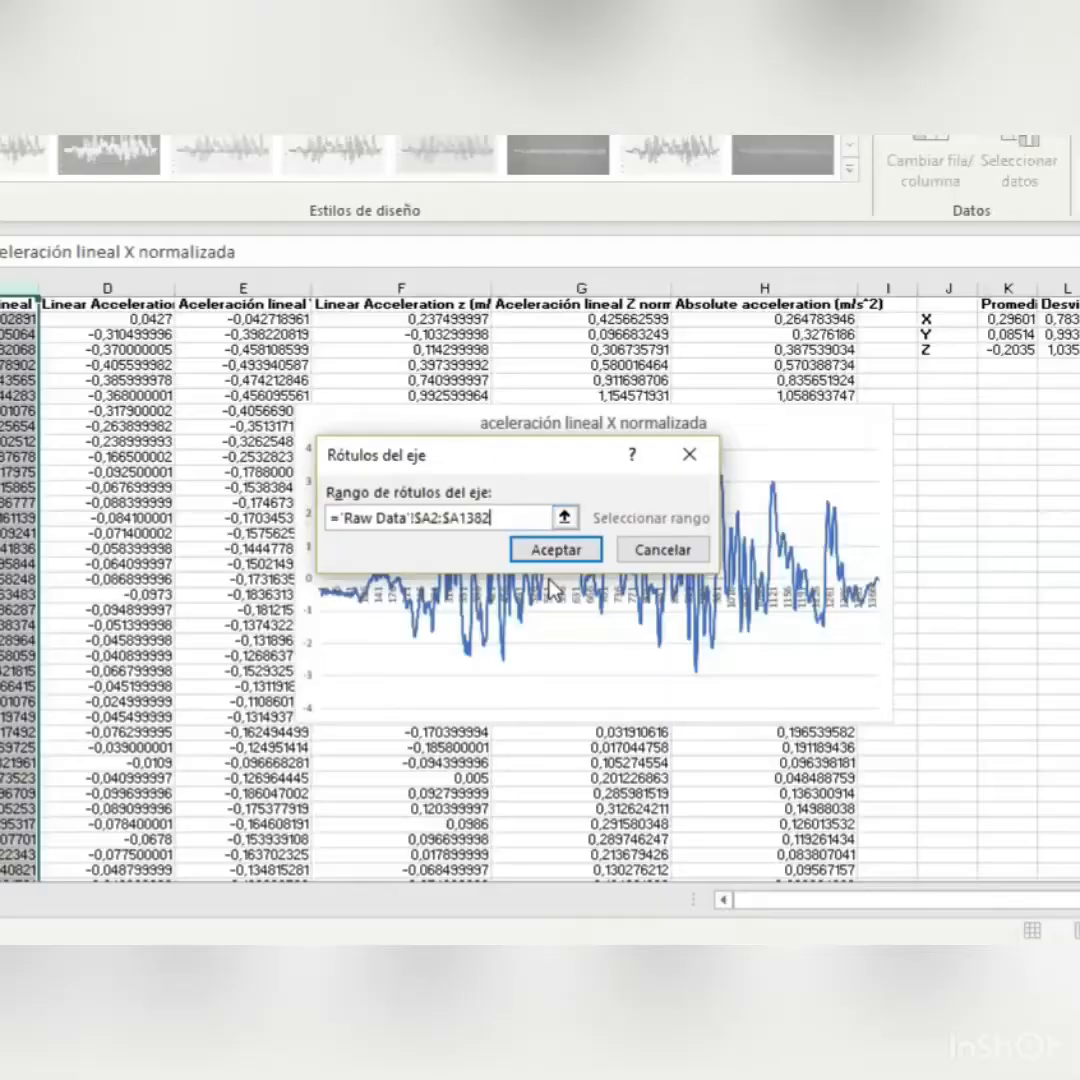
click(564, 600)
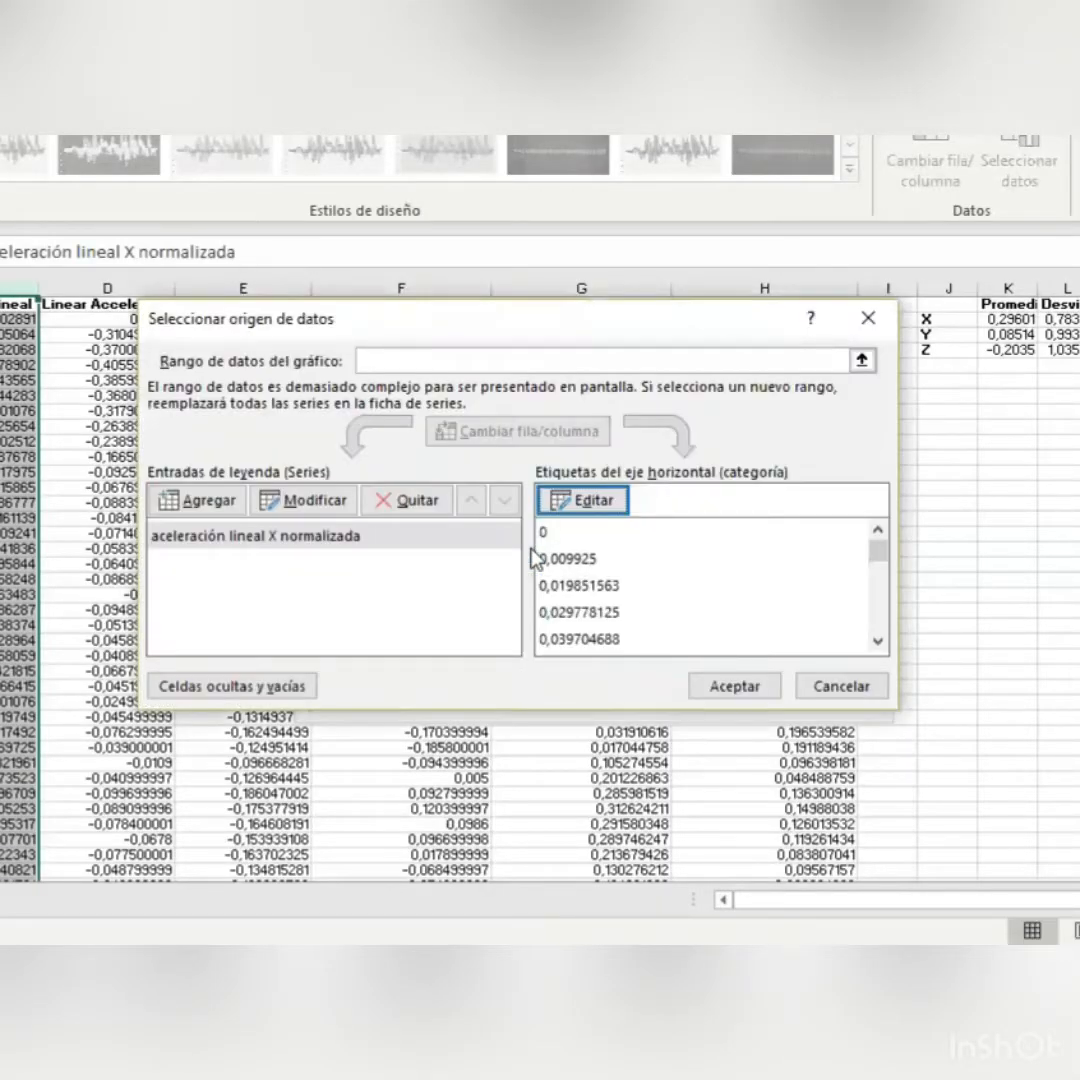
click(714, 688)
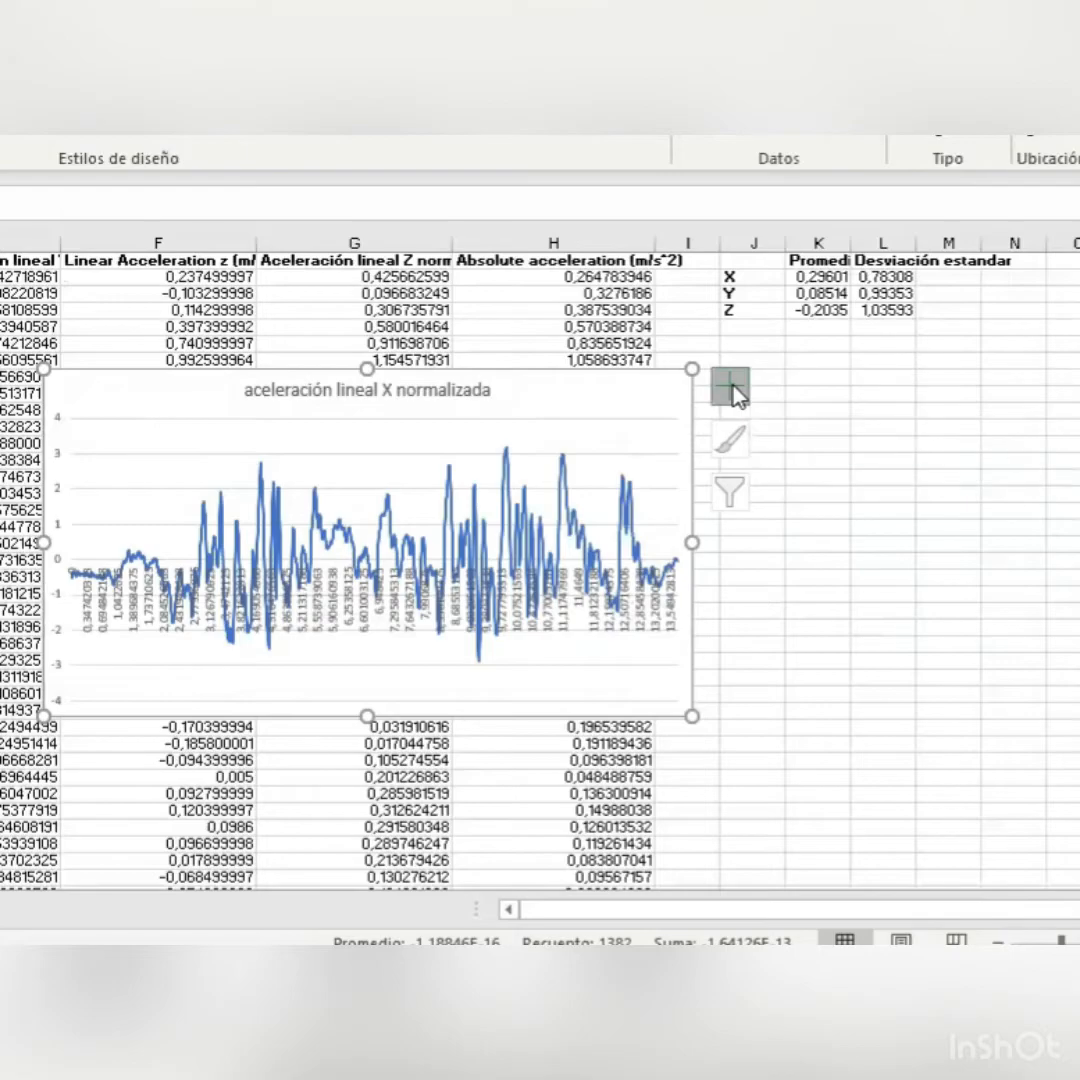
Add axis titles to the X acceleration chart and set the vertical one to "Aceleración x (m/s^2)"
click(731, 387)
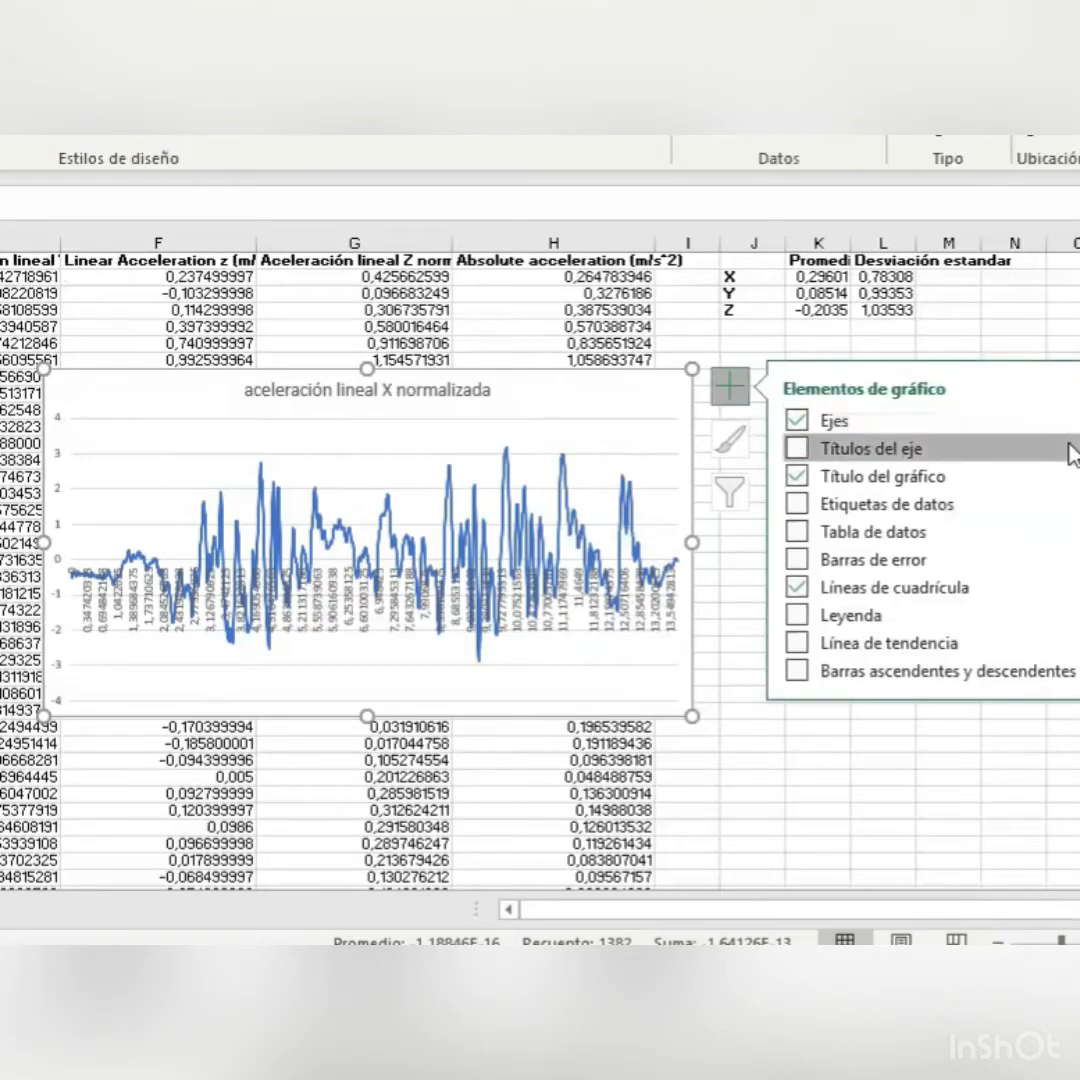
click(797, 450)
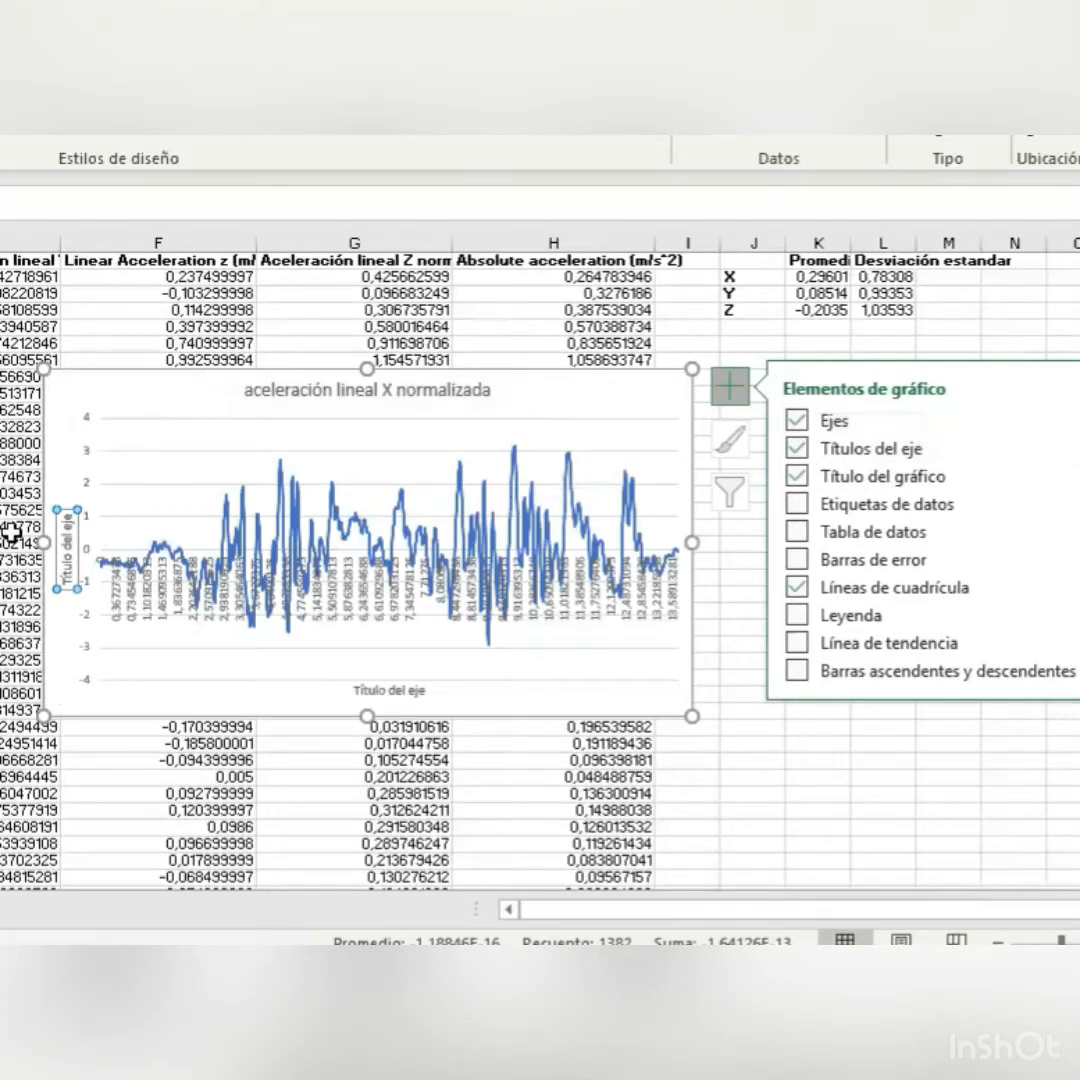
click(68, 547)
triple_click(68, 547)
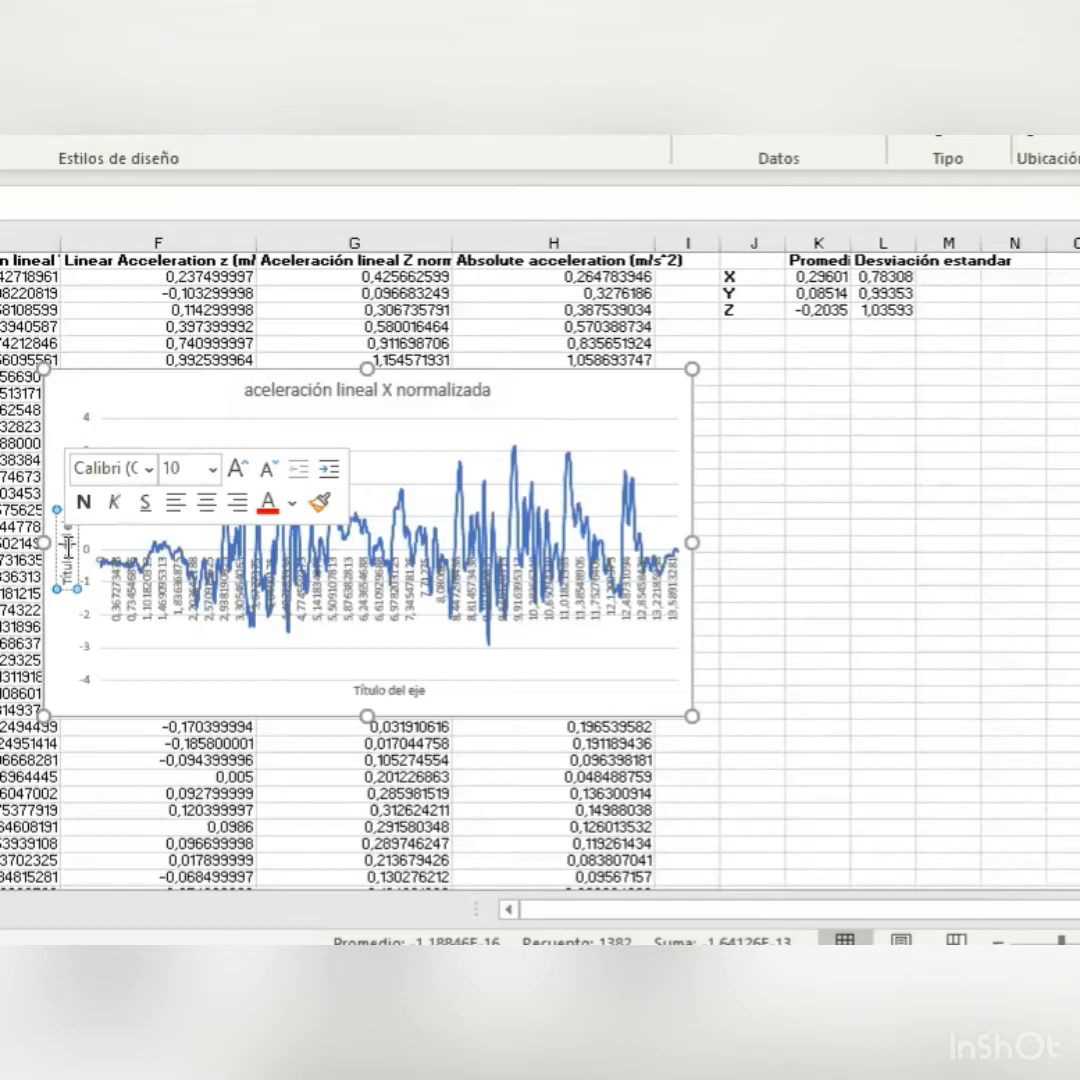
double_click(67, 547)
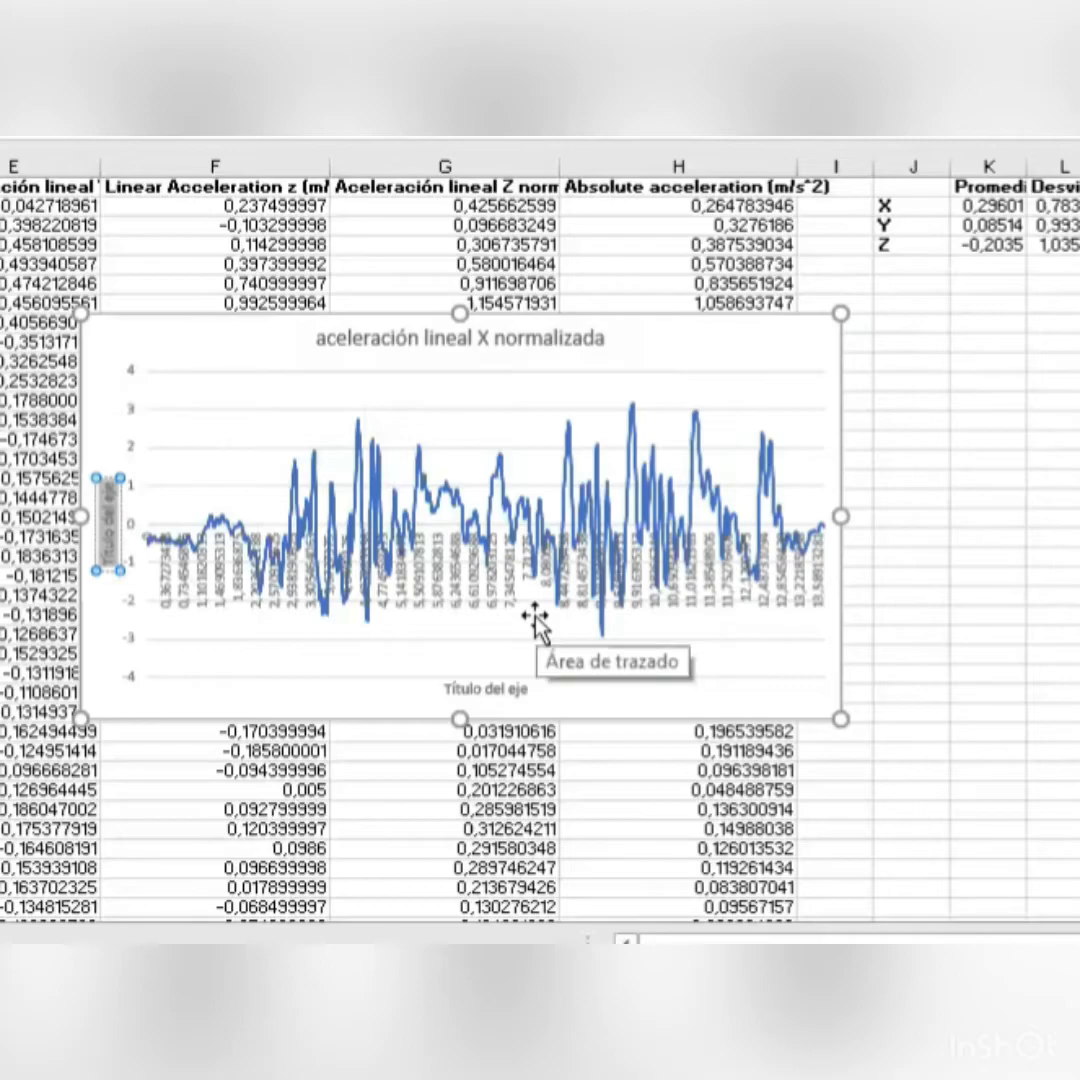
text(Ace)
text(era)
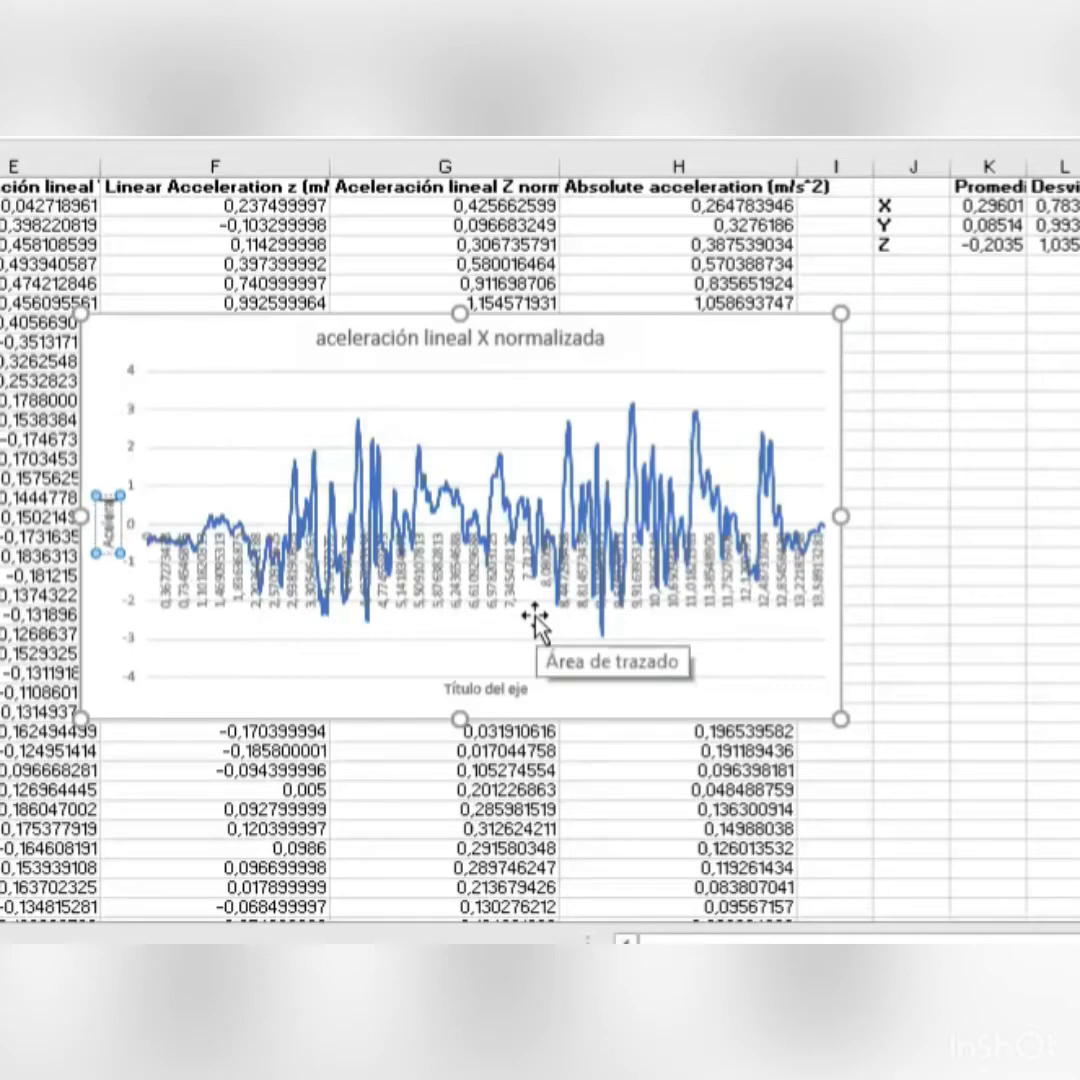
text(ción)
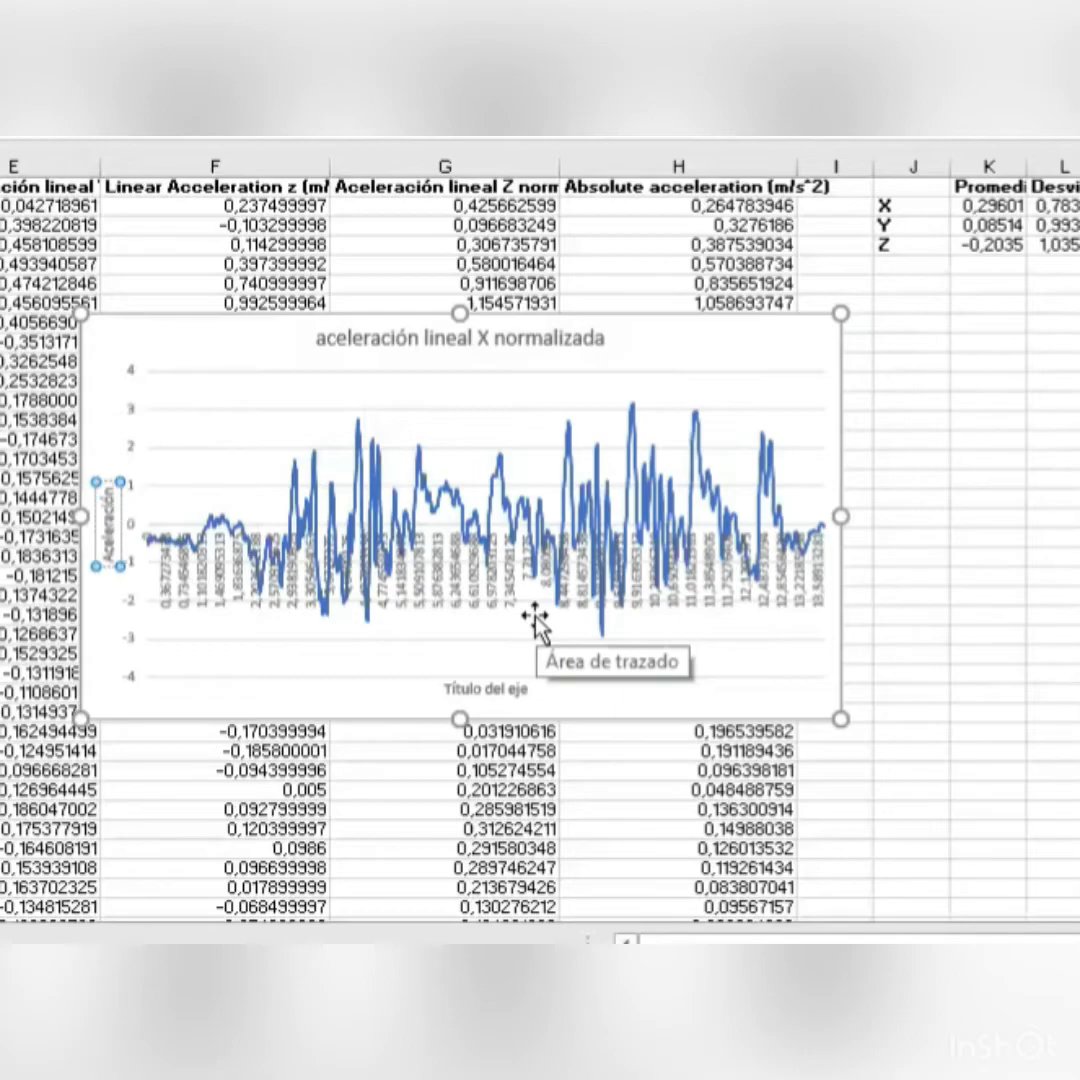
text( x)
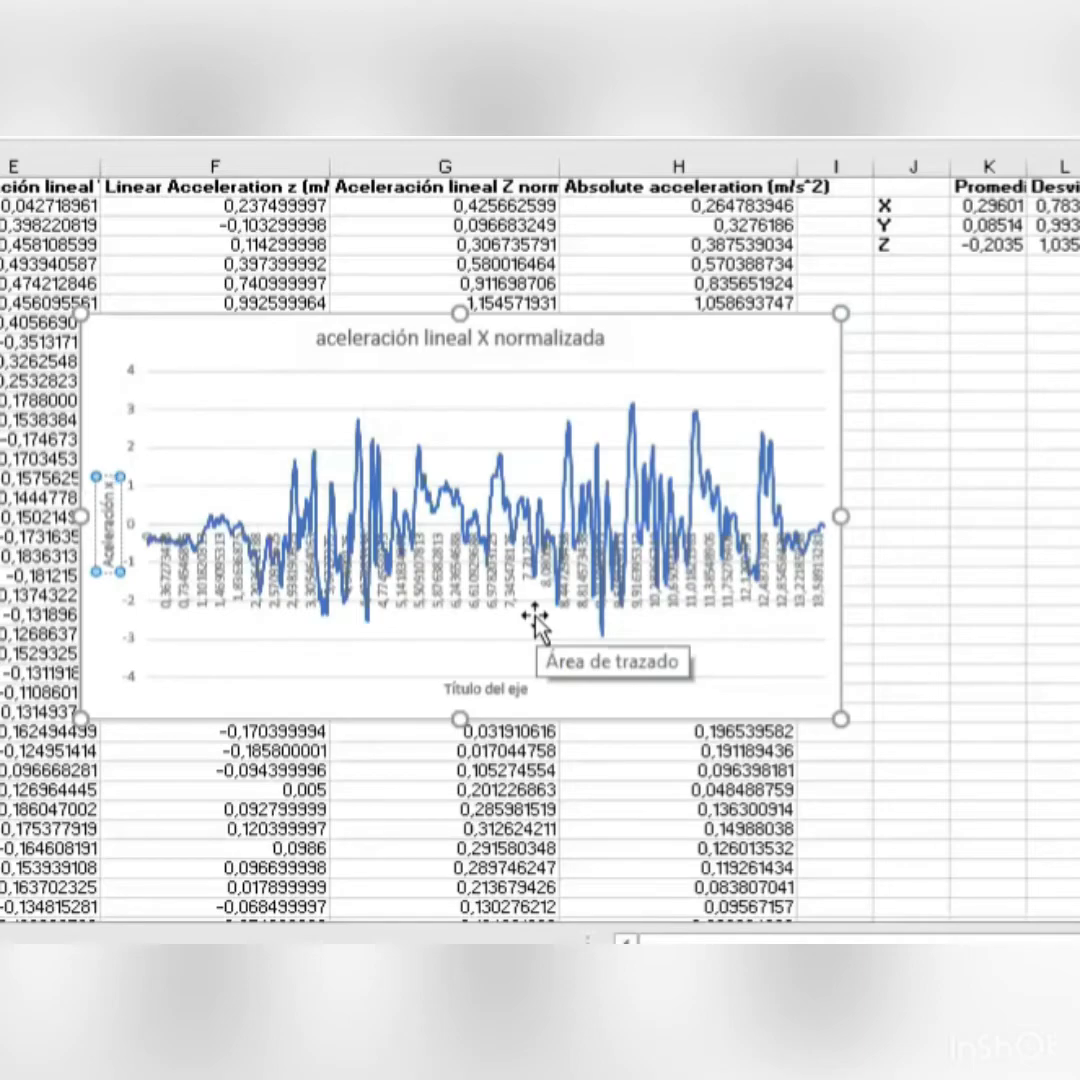
text( ()
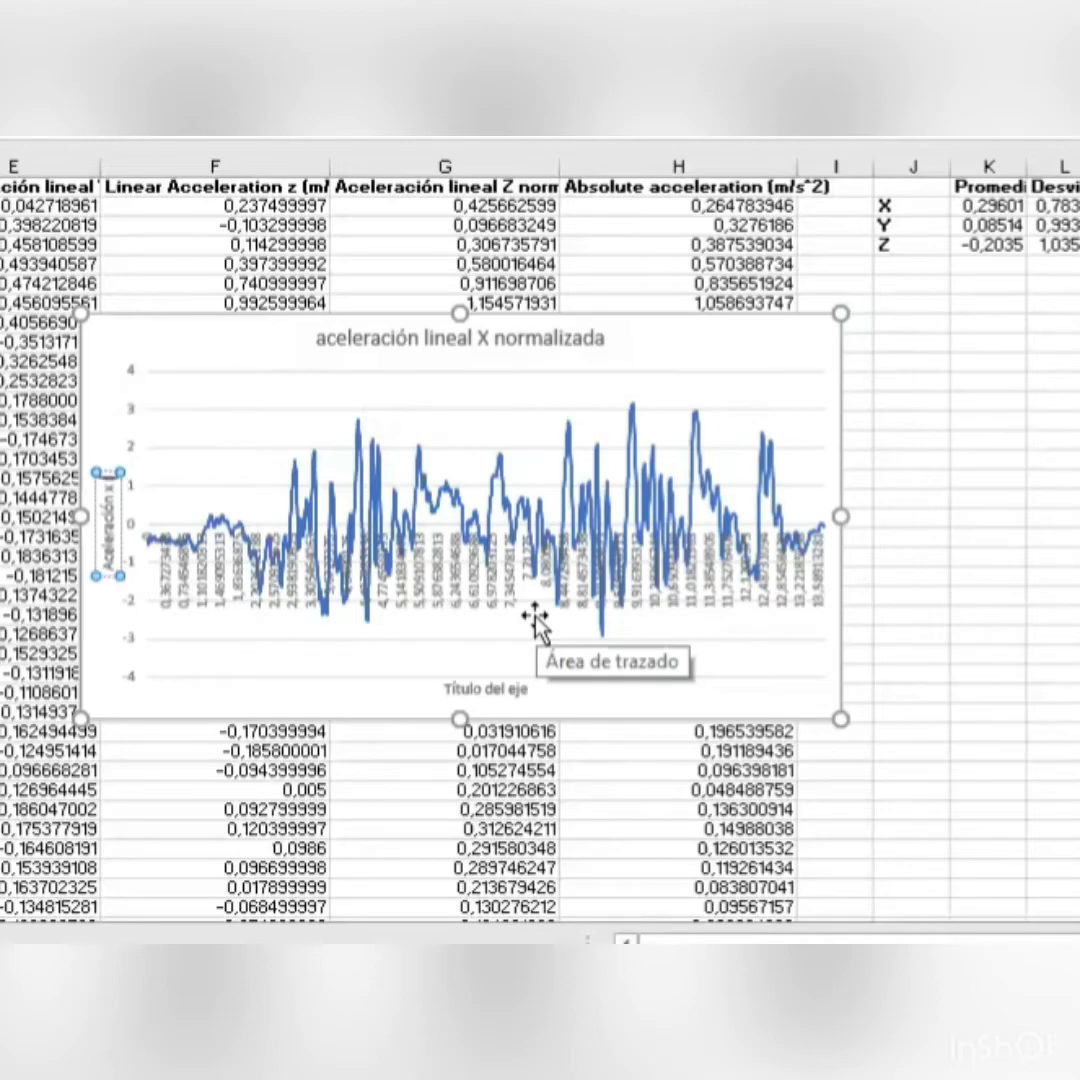
text(m)
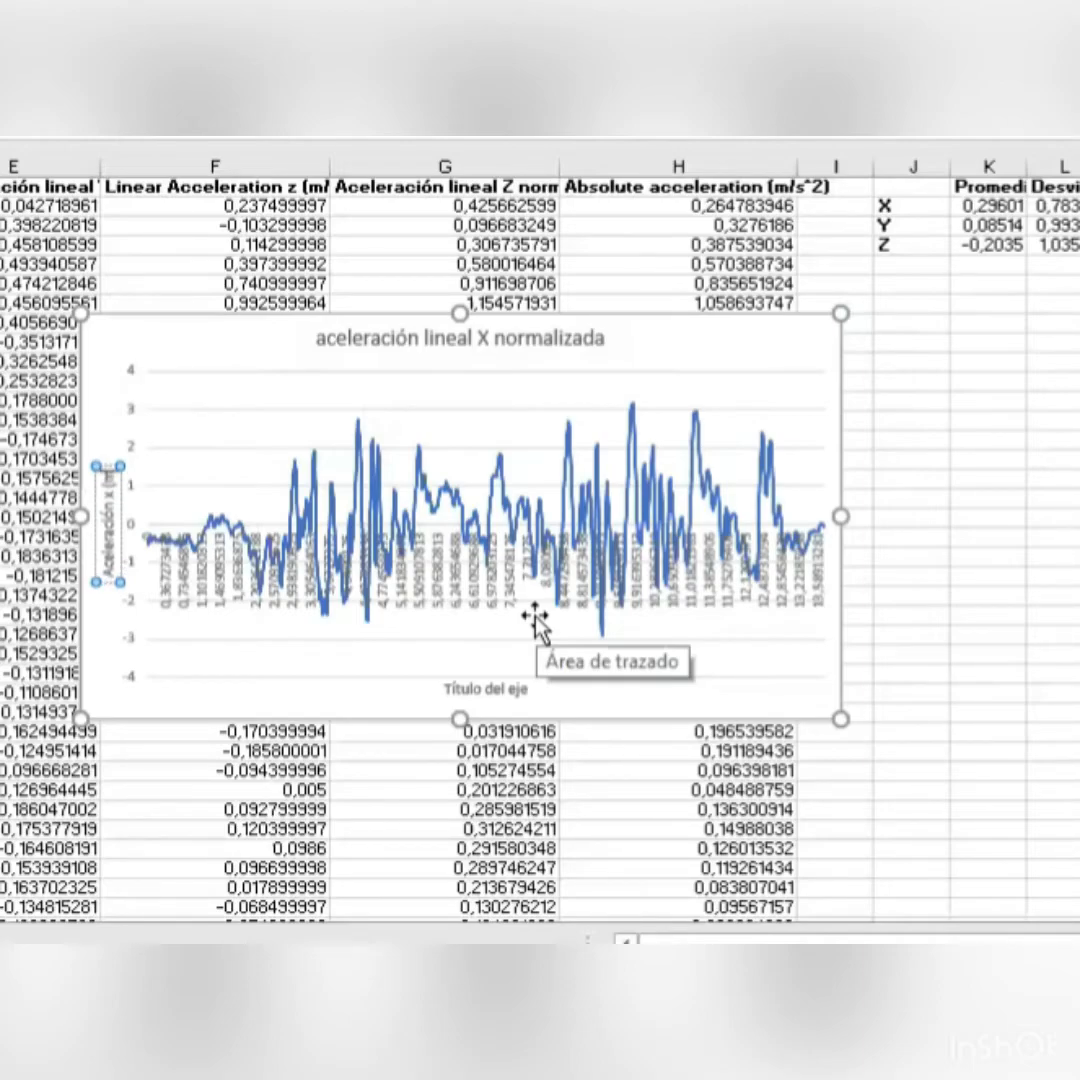
text(/)
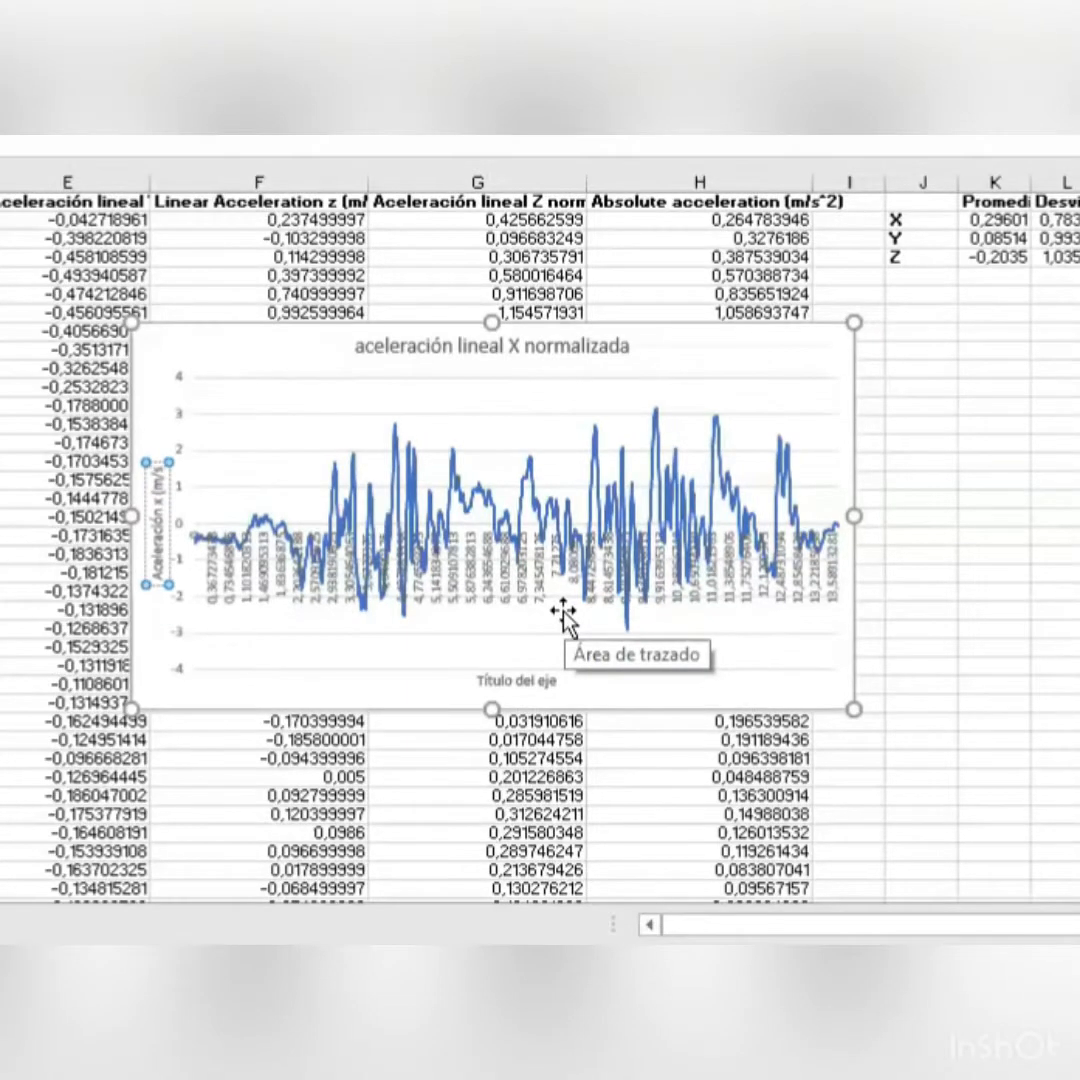
text(s^2)
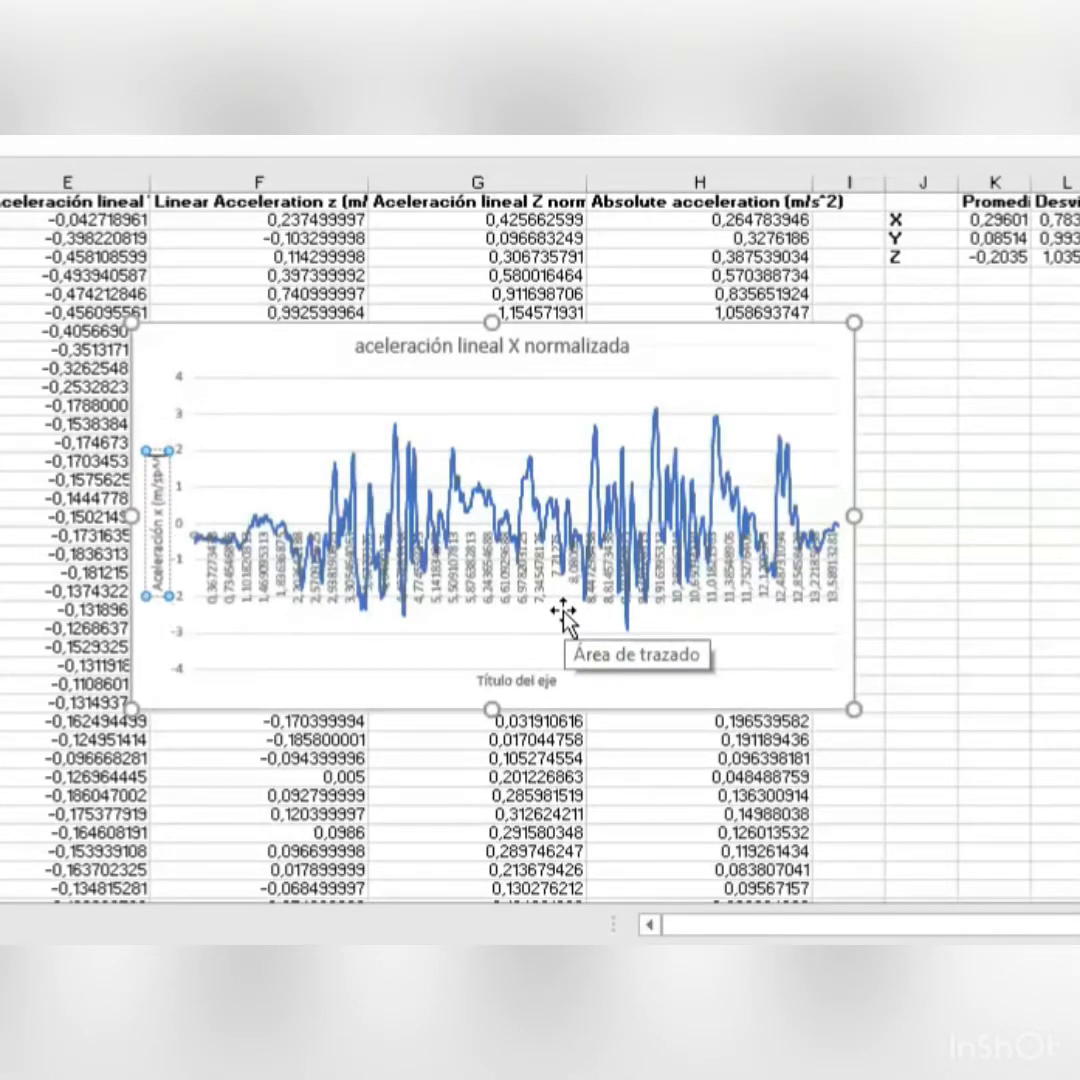
key(BackSpace)
key(BackSpace)
text(^2))
Set the X acceleration chart's horizontal axis title to "Tiempo (s)"
click(516, 680)
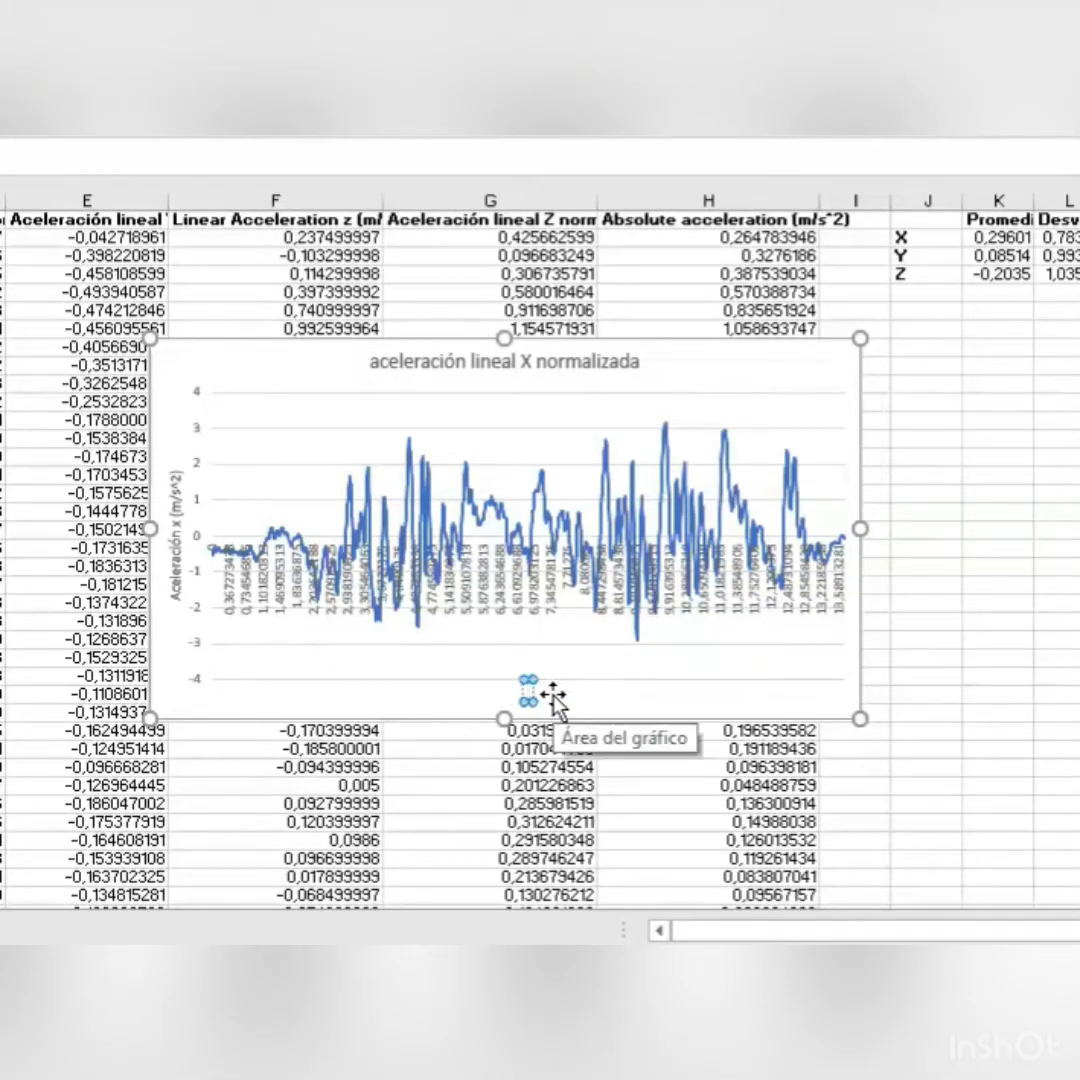
text(Tiempo)
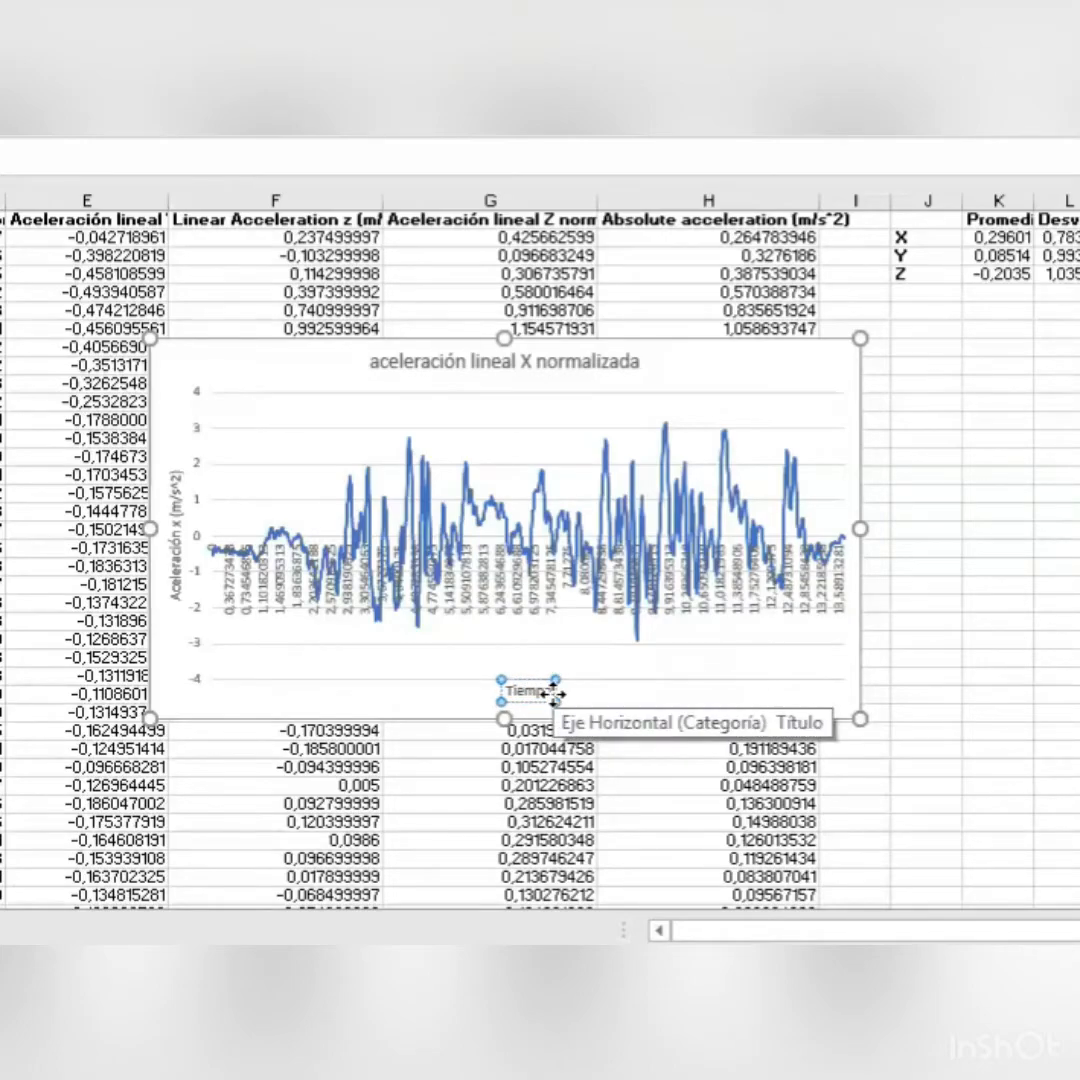
text( ()
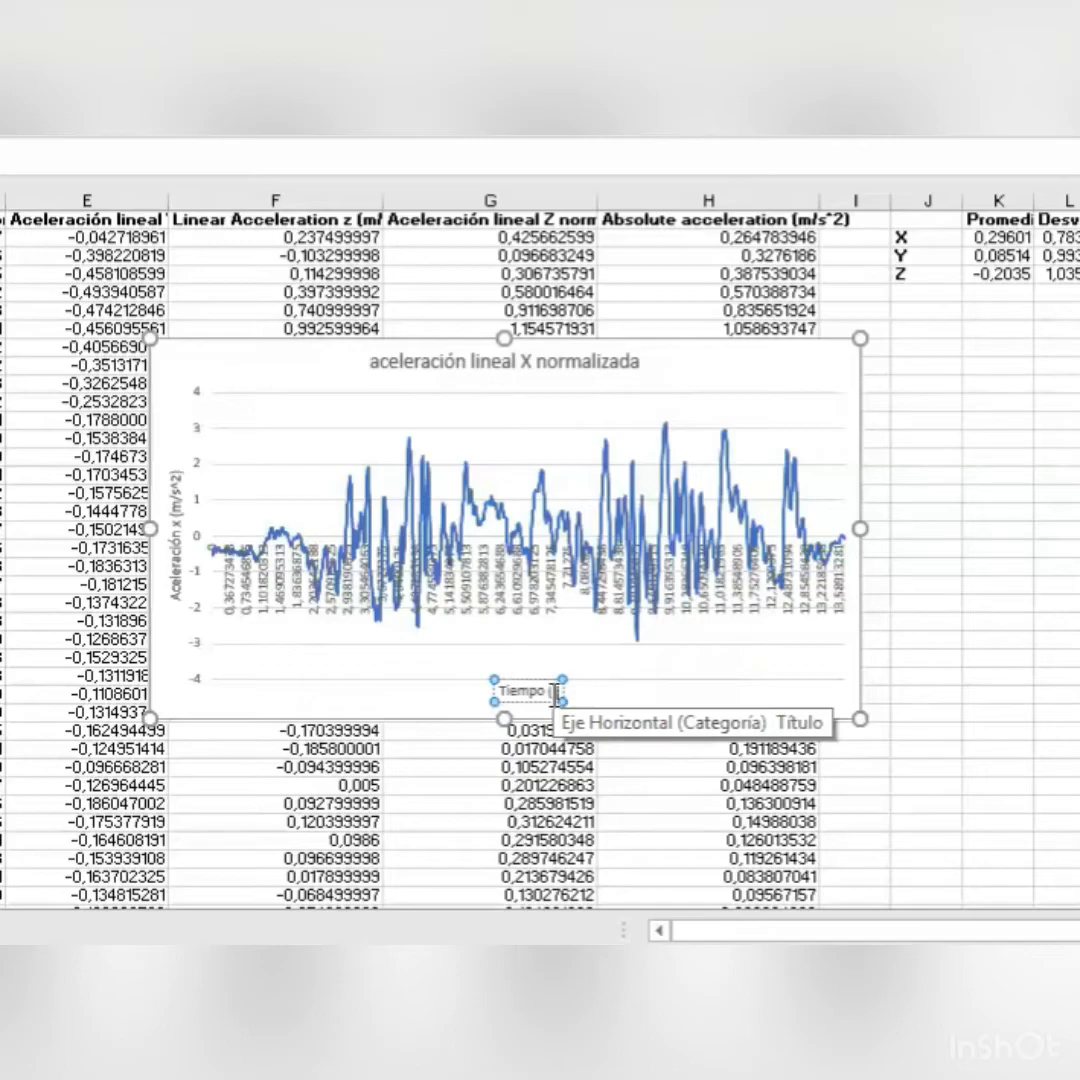
text(s)
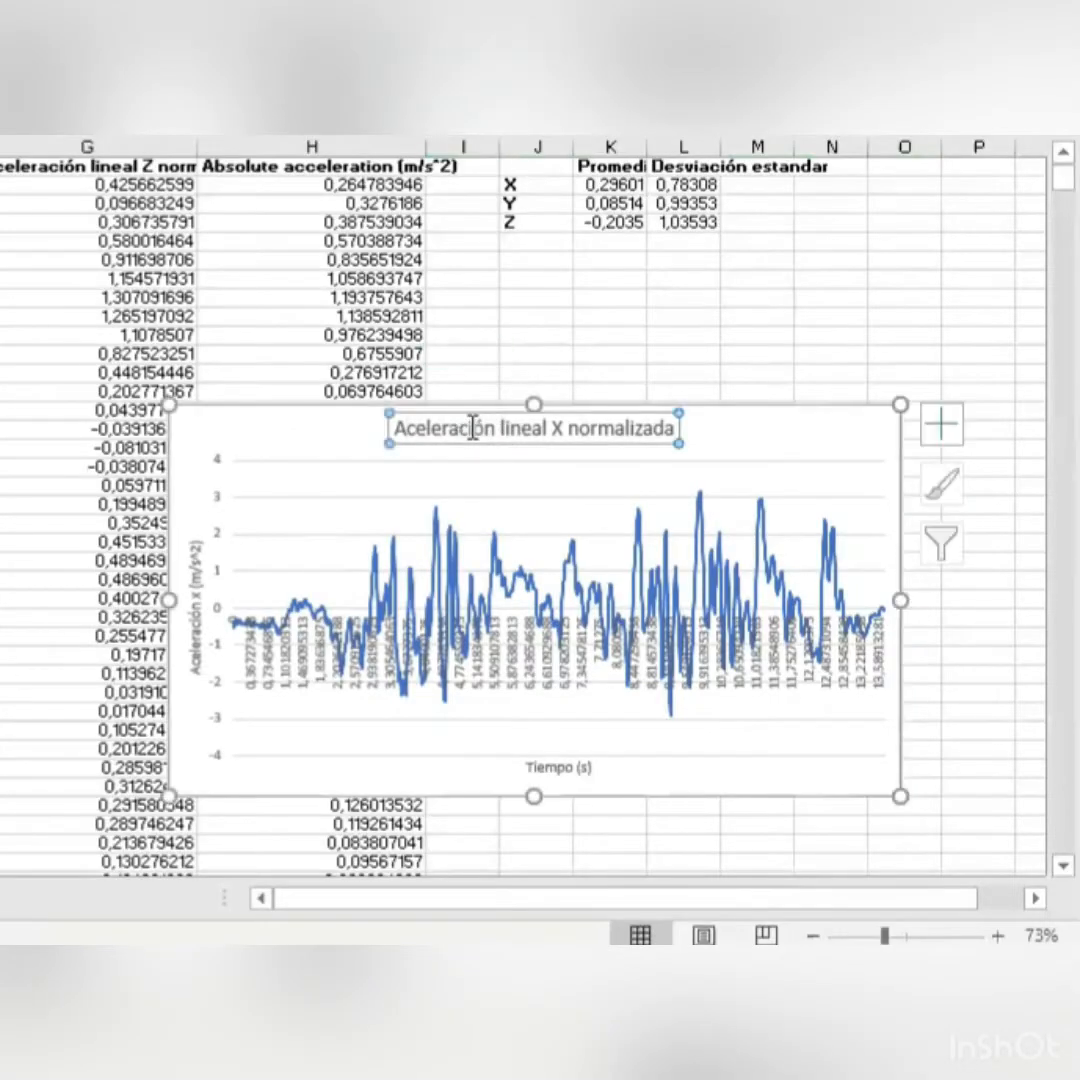
Capitalize the chart title as "Aceleración lineal X normalizada" and move the chart beneath the averages and standard deviations table
click(416, 428)
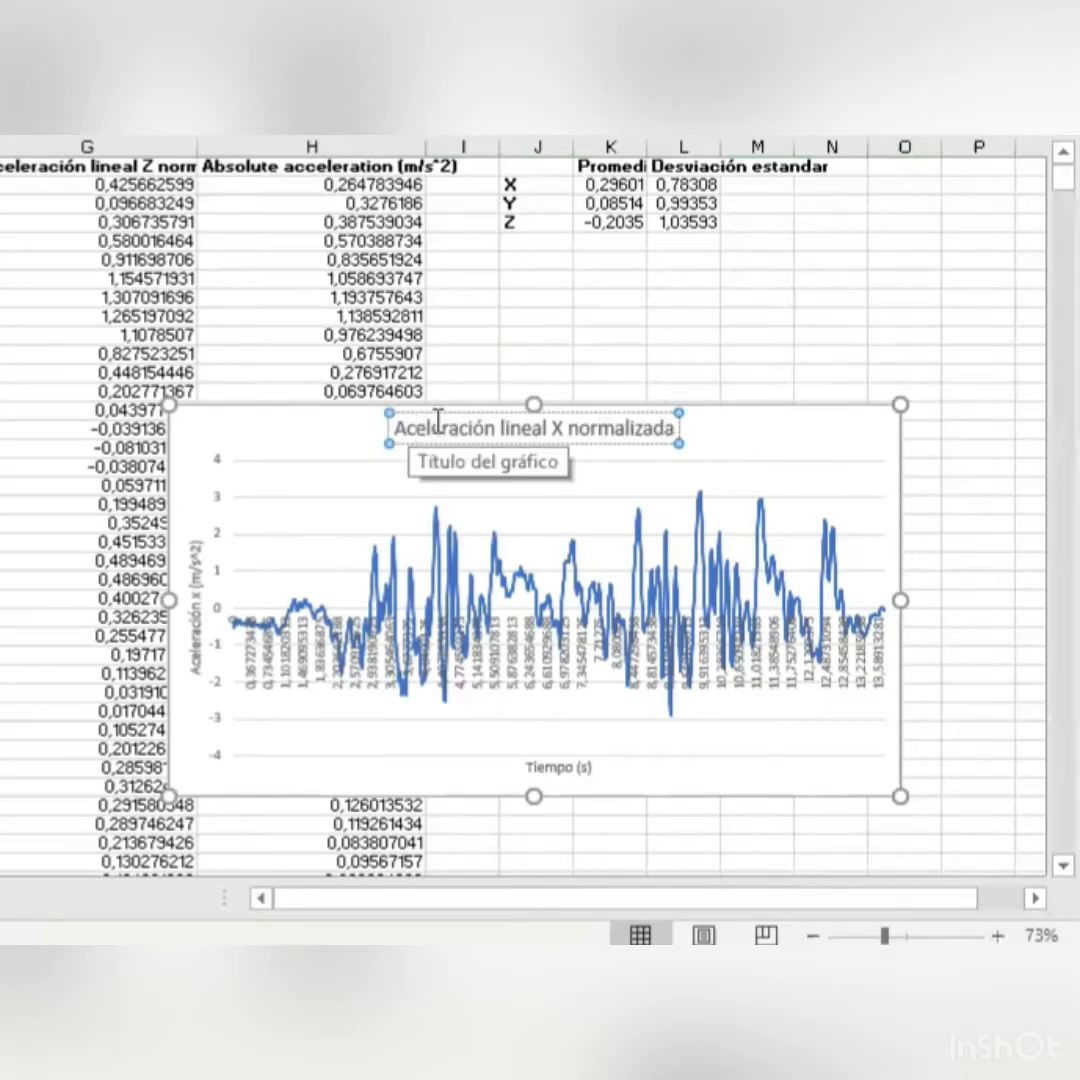
click(853, 451)
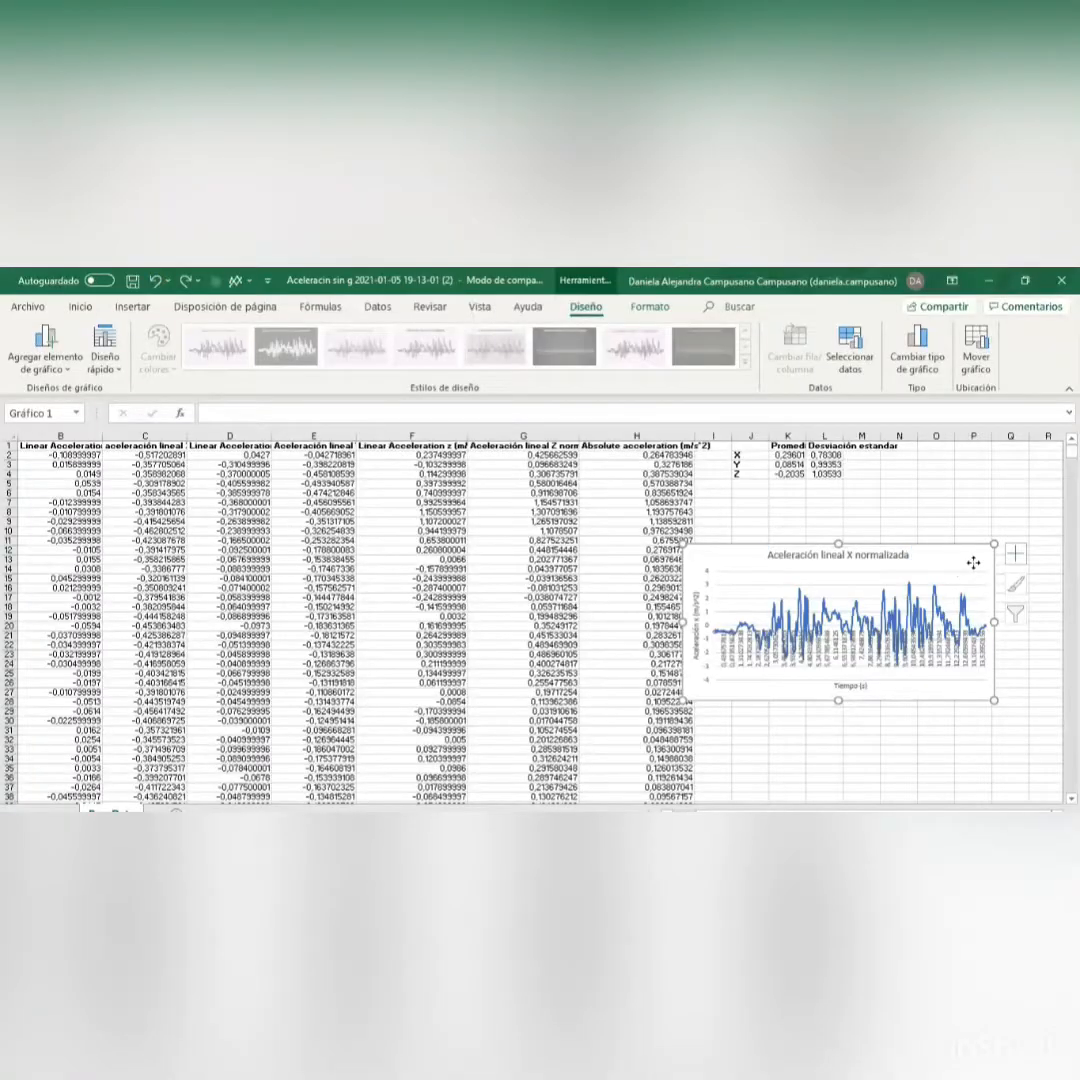
drag(973, 563, 1012, 515)
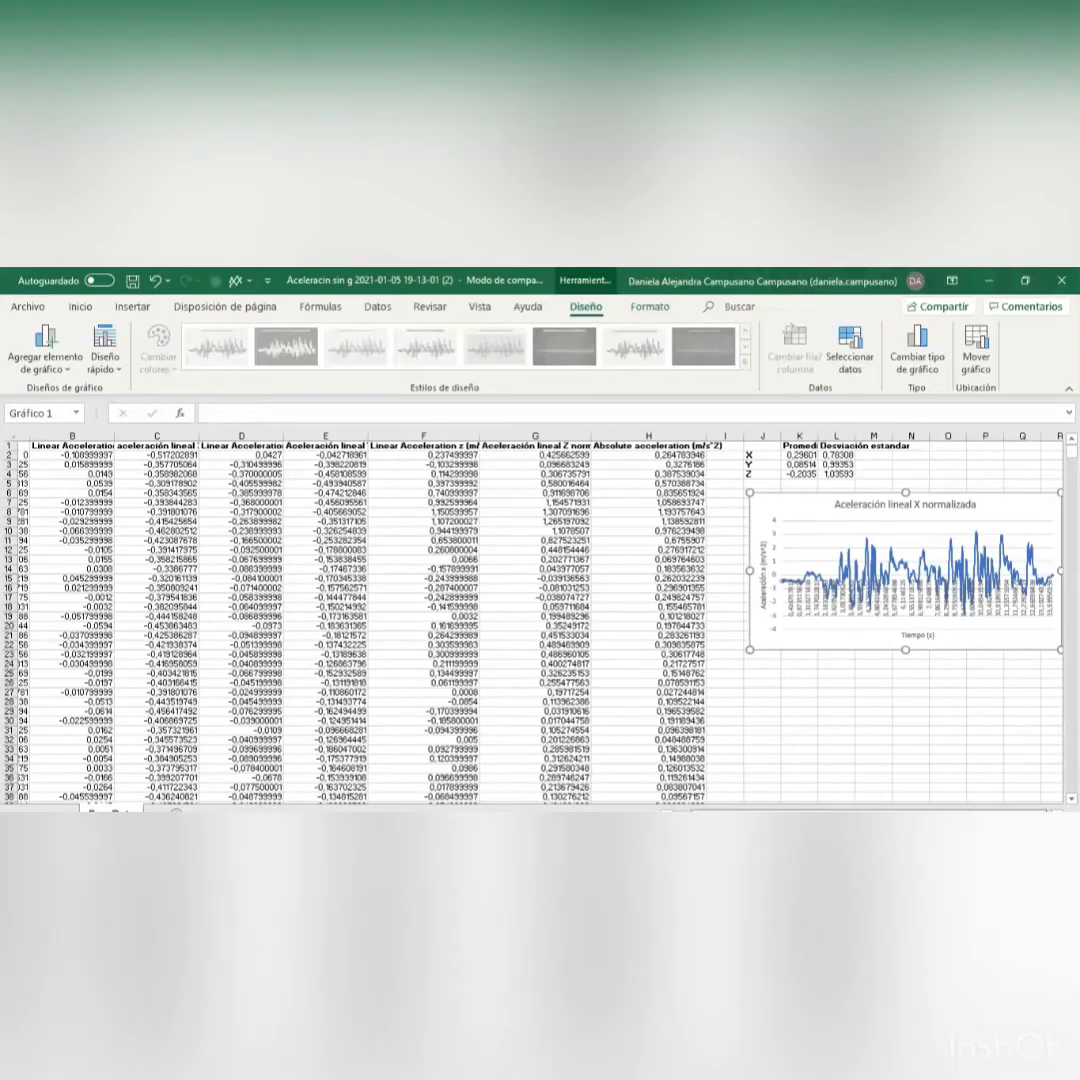
Insert a basic 2D line chart of the normalized Y acceleration in column E
scroll(455, 600, left, 1)
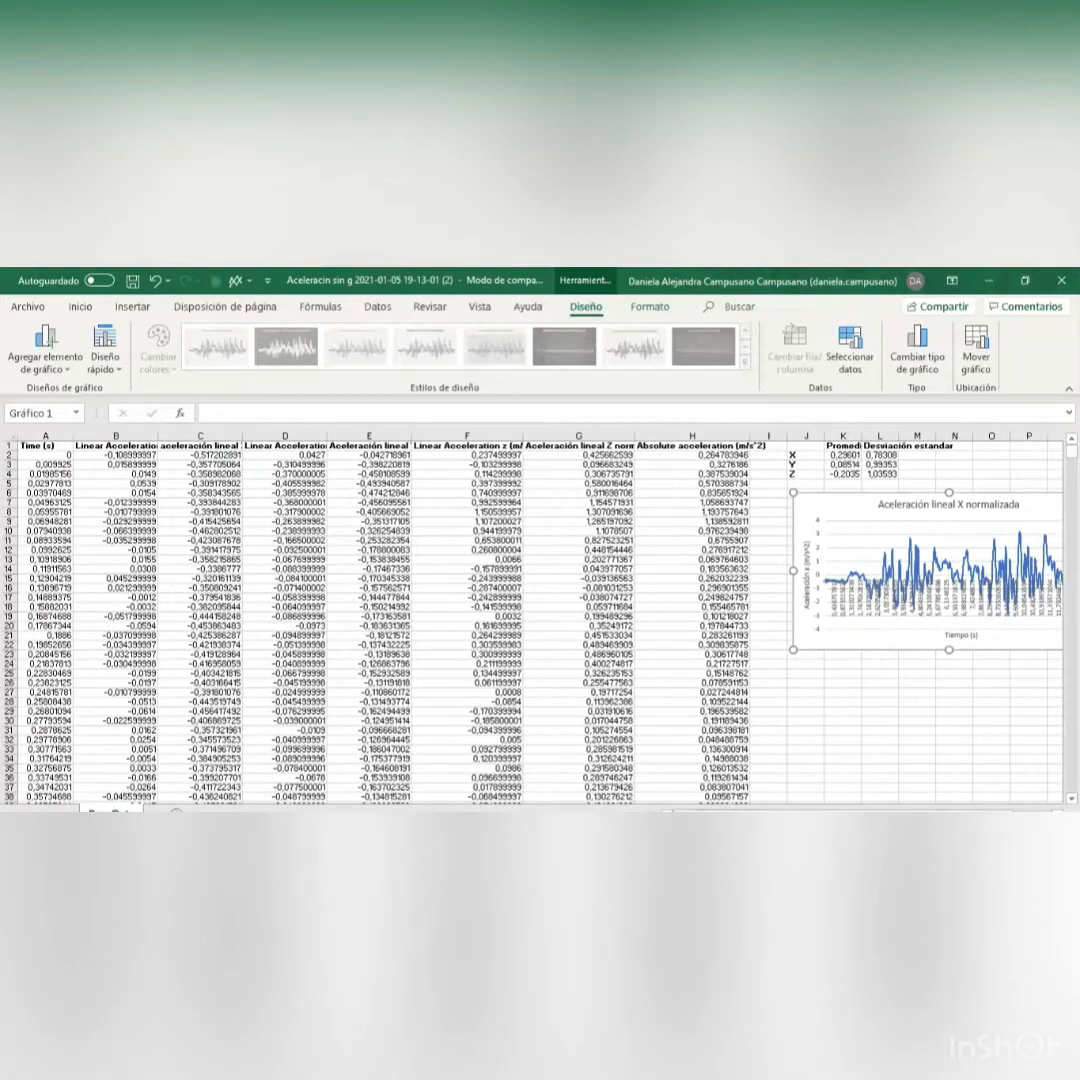
click(302, 436)
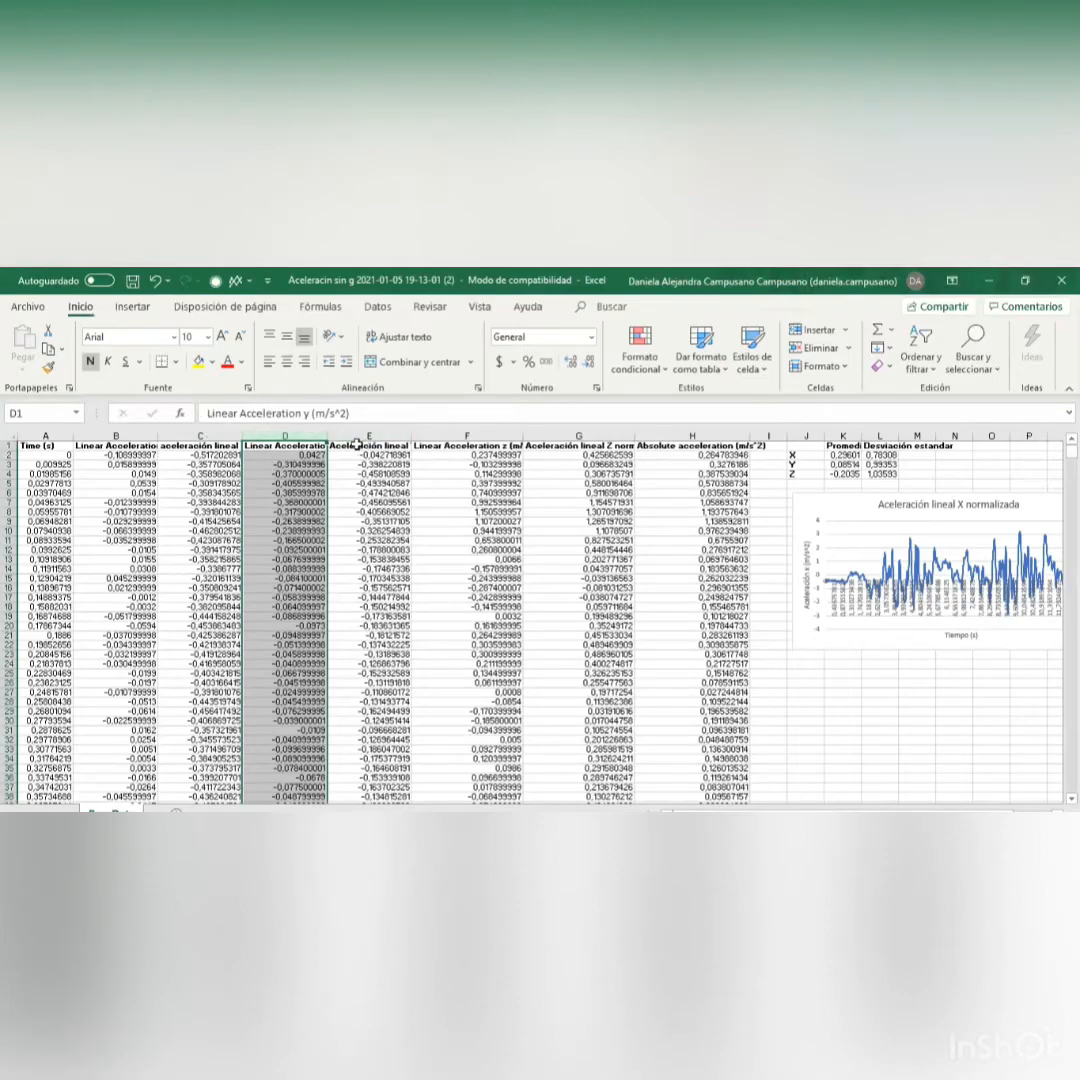
click(358, 445)
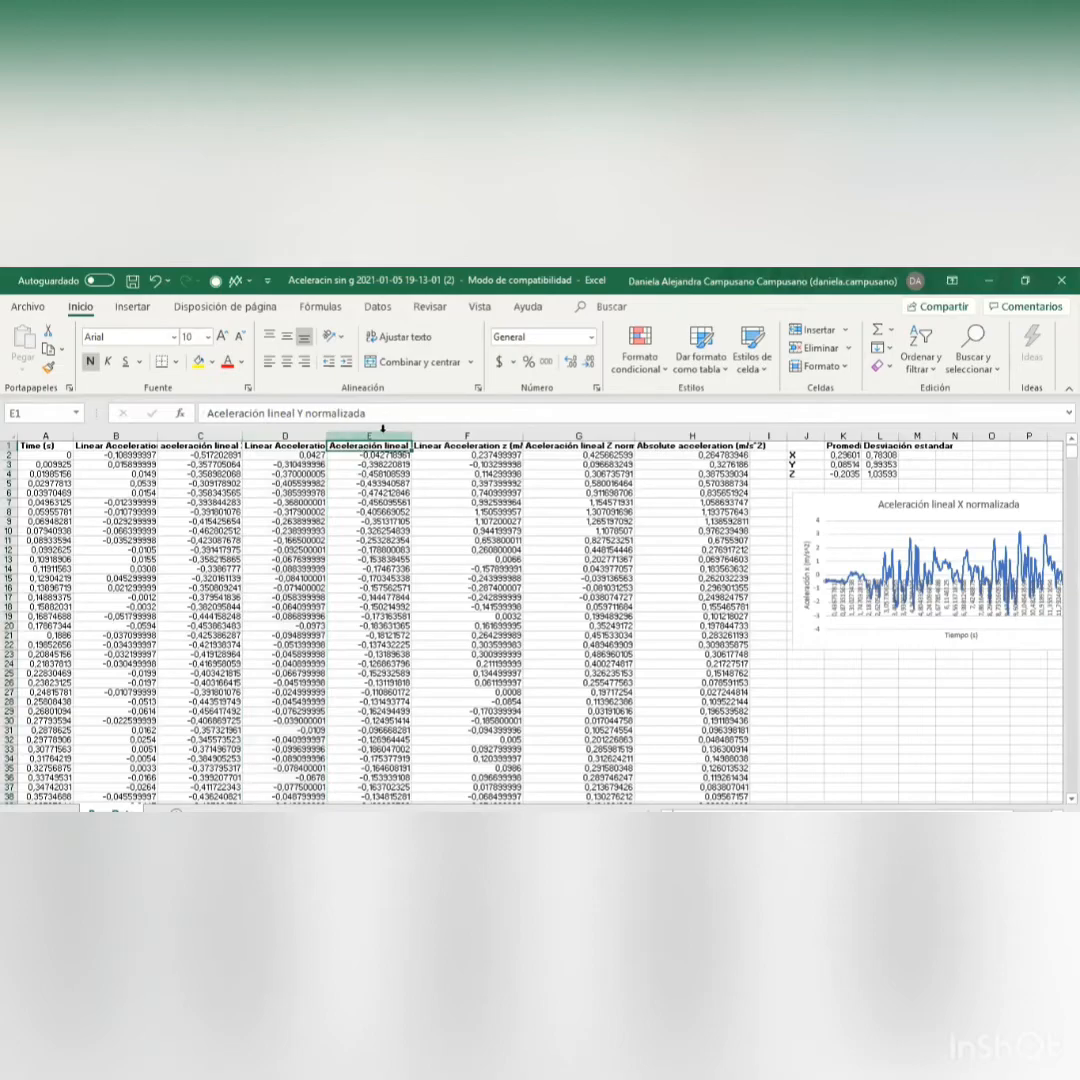
click(381, 432)
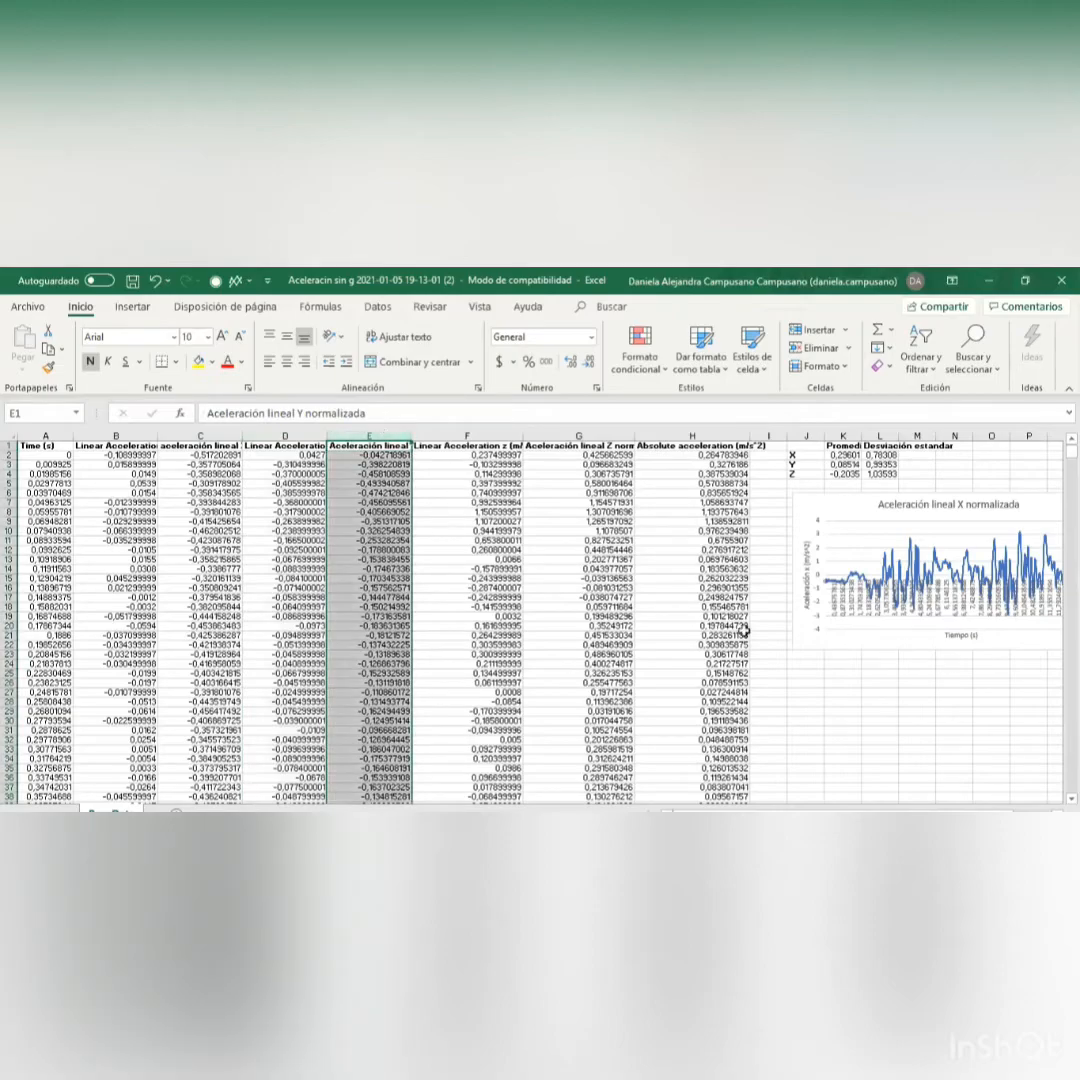
scroll(627, 735, right, 2)
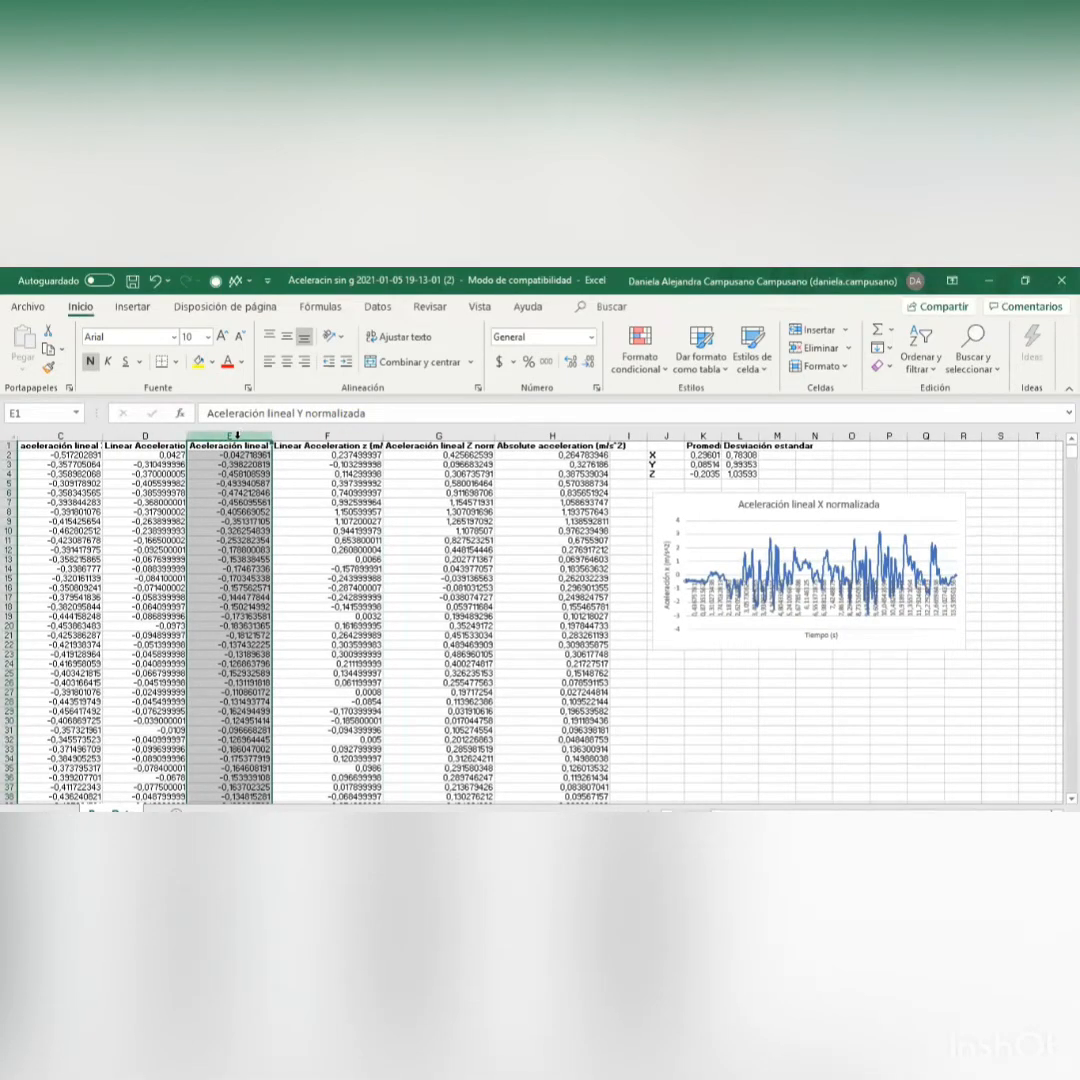
right_click(238, 436)
key(Escape)
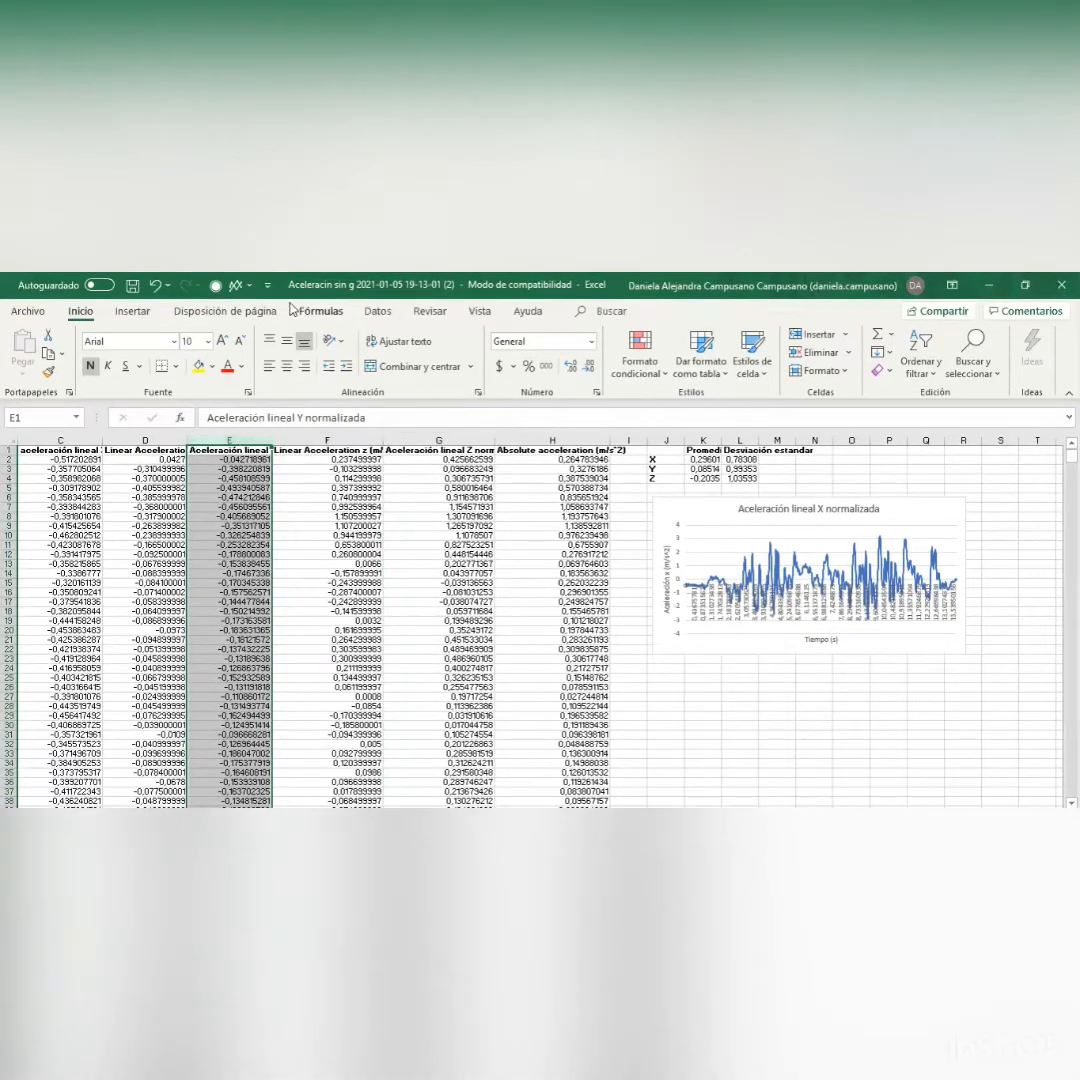
click(133, 307)
click(401, 353)
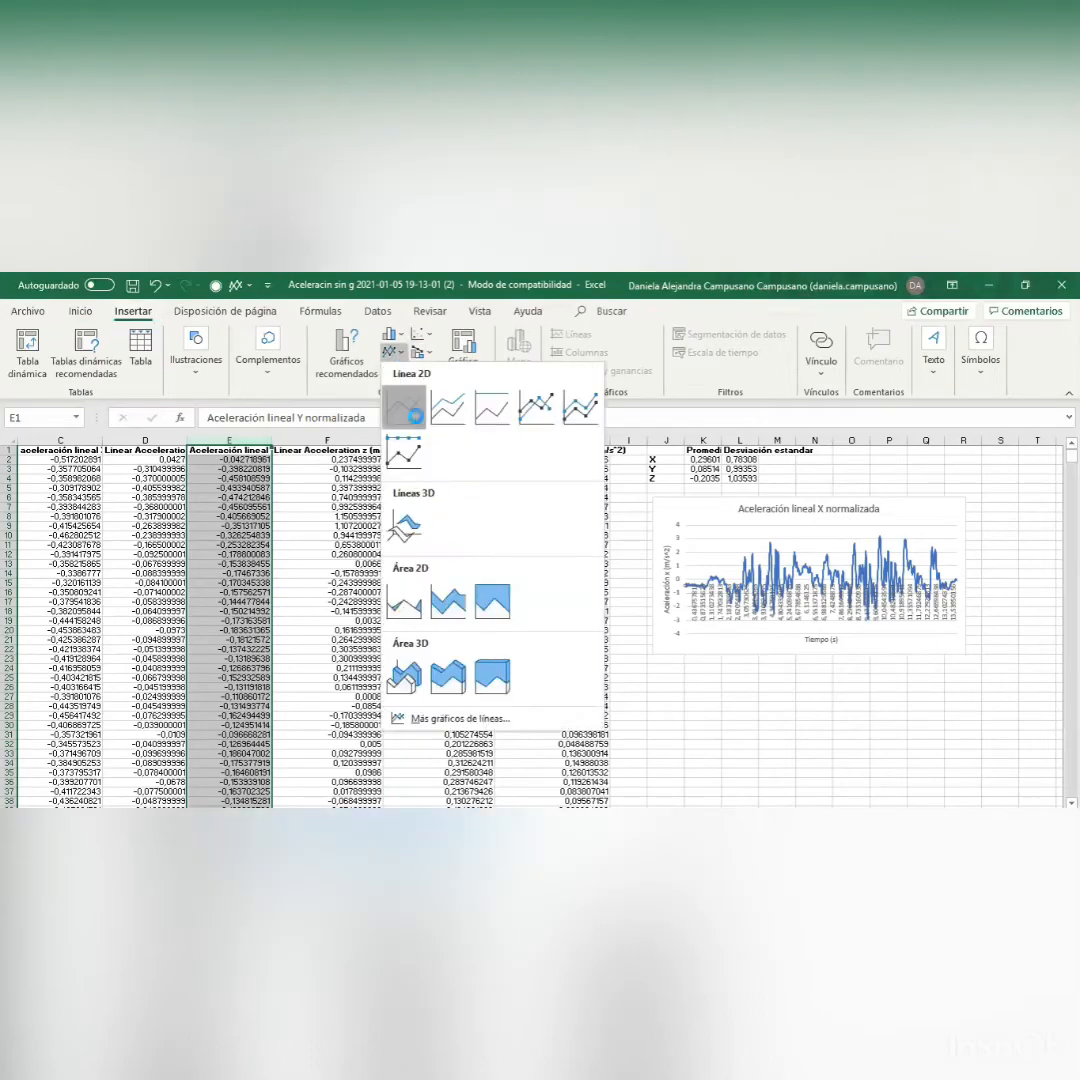
click(399, 405)
Set the Y chart's horizontal axis labels to the time values in 'Raw Data'!$A2:$A1382
right_click(645, 560)
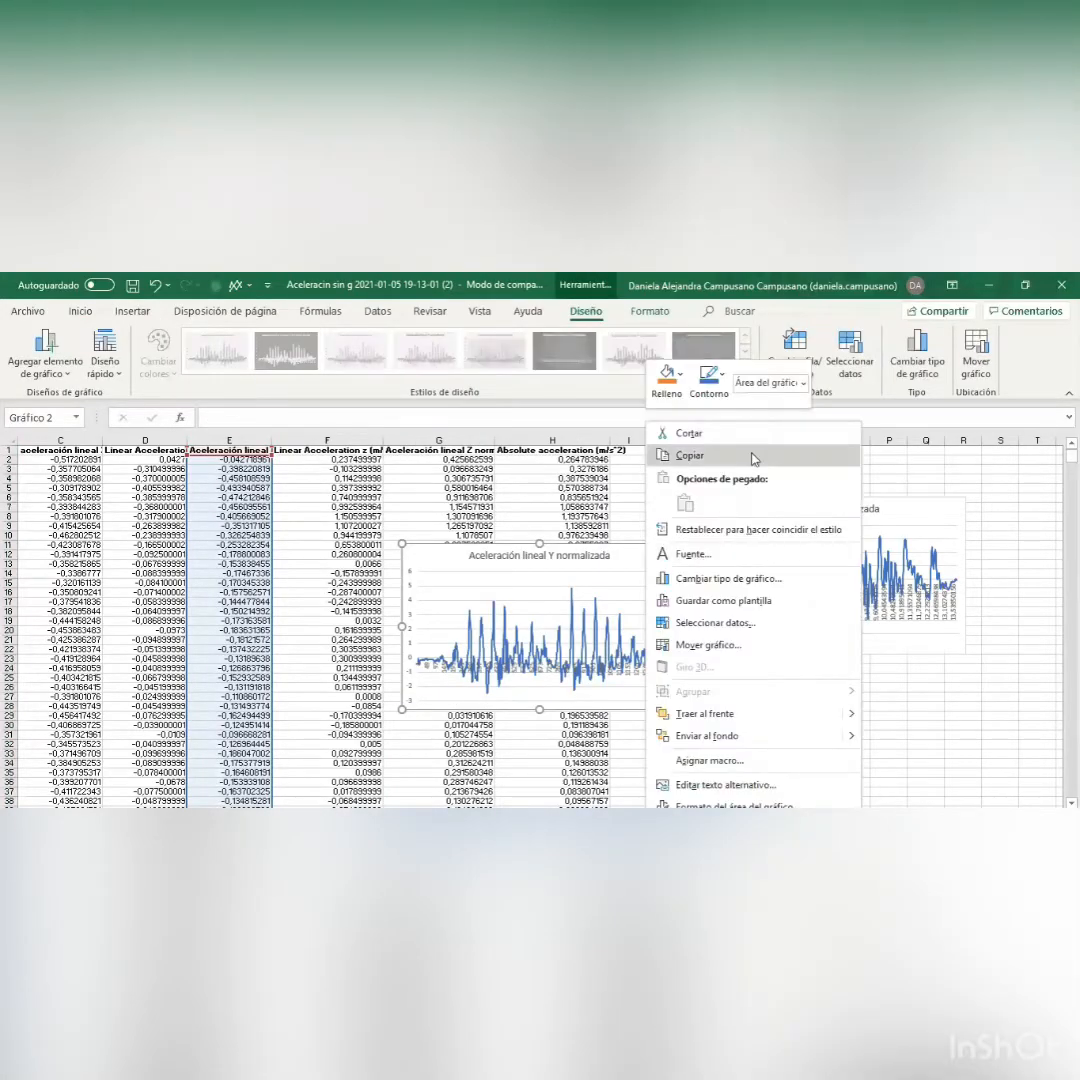
click(755, 623)
click(584, 572)
click(58, 440)
click(350, 530)
text(2:$A13)
text(2)
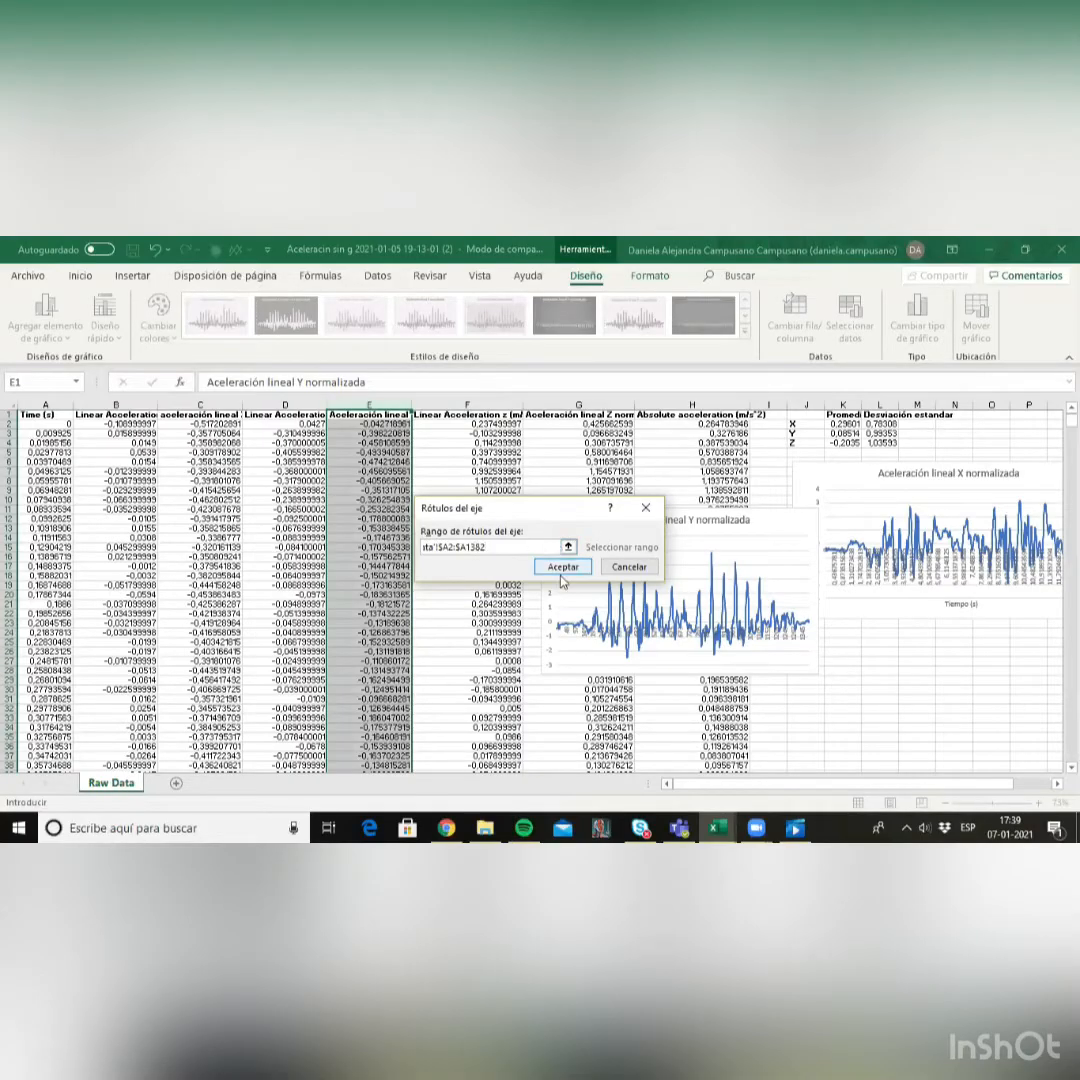
click(563, 566)
click(670, 646)
Add axis titles to the Y chart, "Tiempo (s)" for the horizontal axis and "Aceleración Y (m/s^2)" for the vertical axis
scroll(713, 795, right, 2)
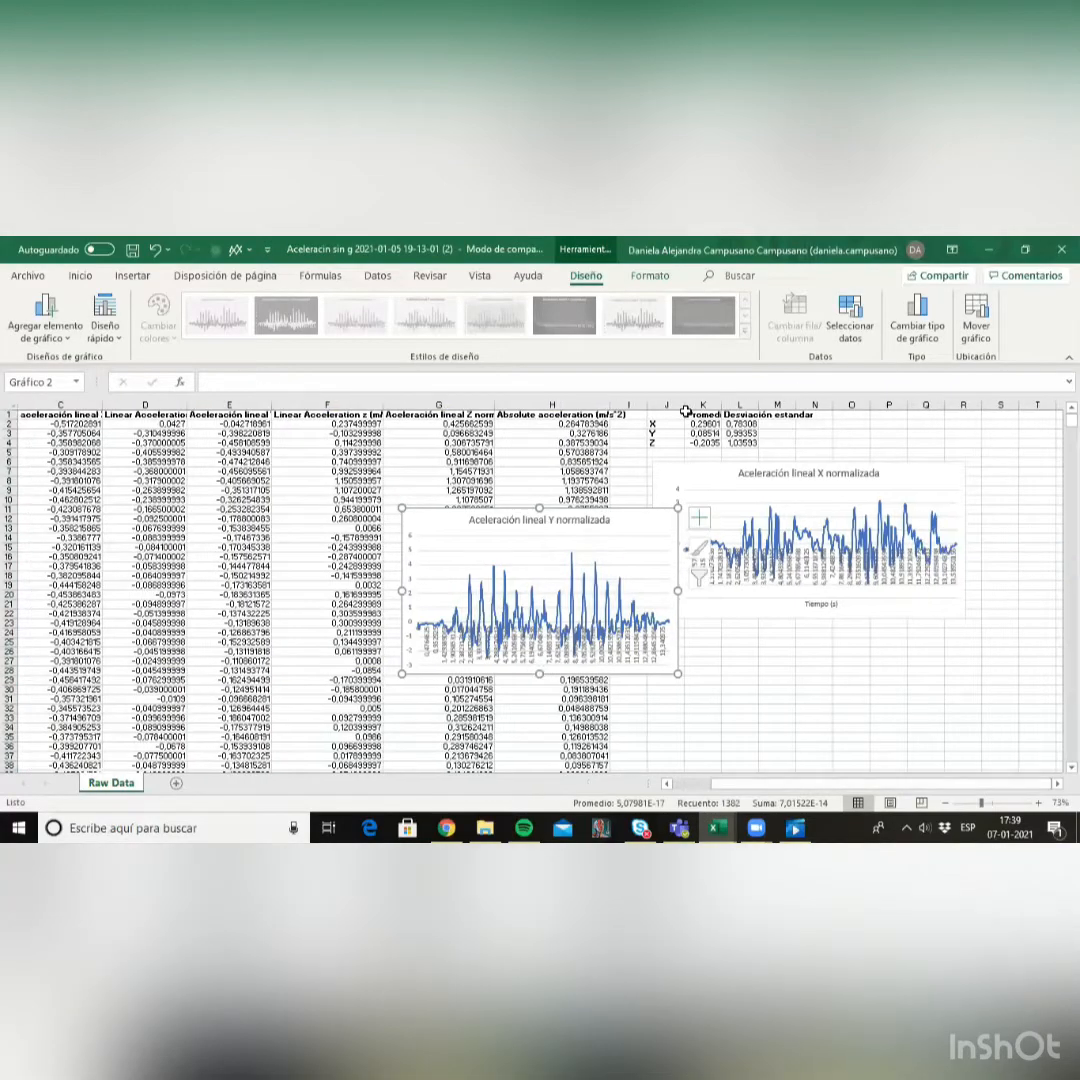
drag(590, 640, 647, 657)
click(752, 537)
click(834, 571)
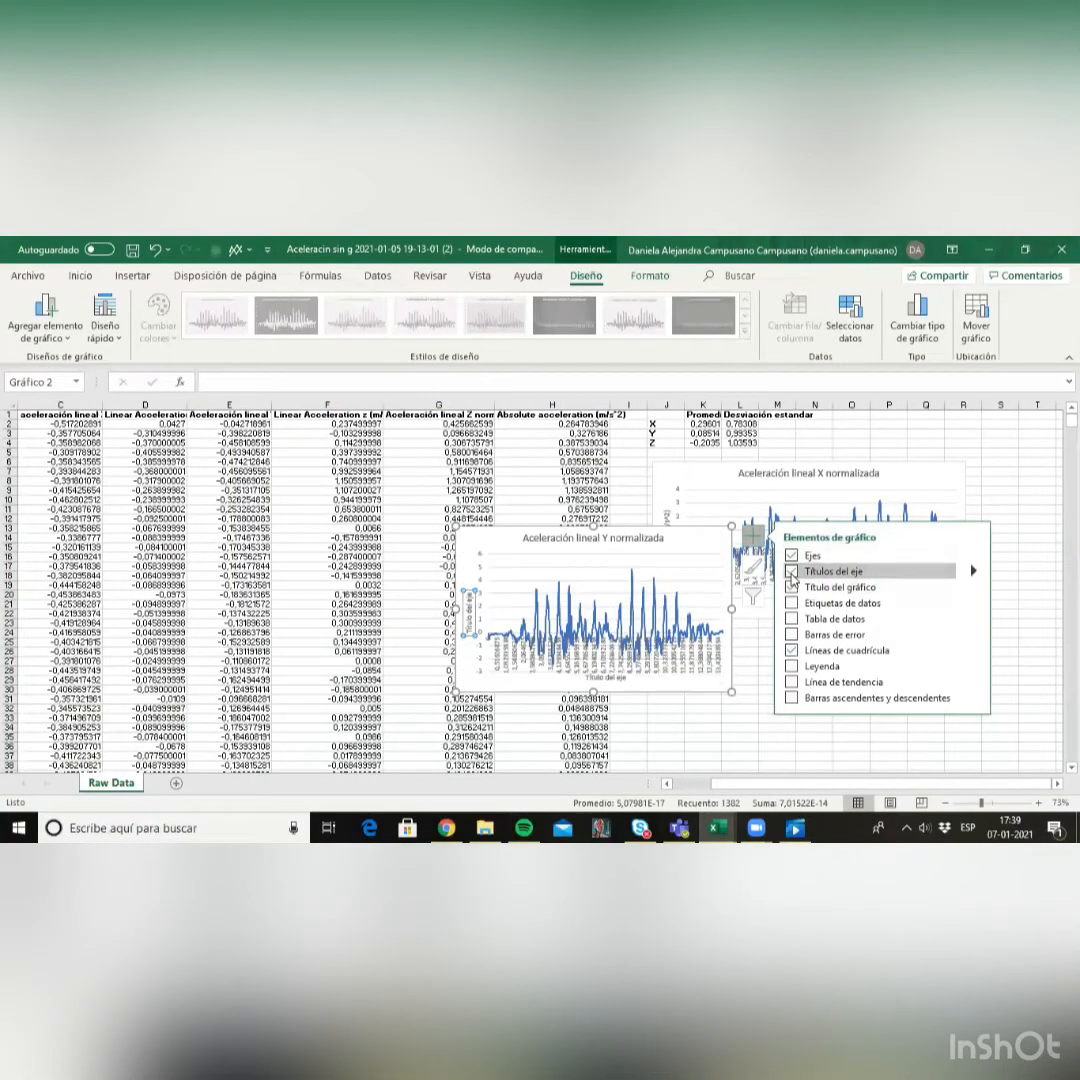
click(607, 678)
text(Tiempo)
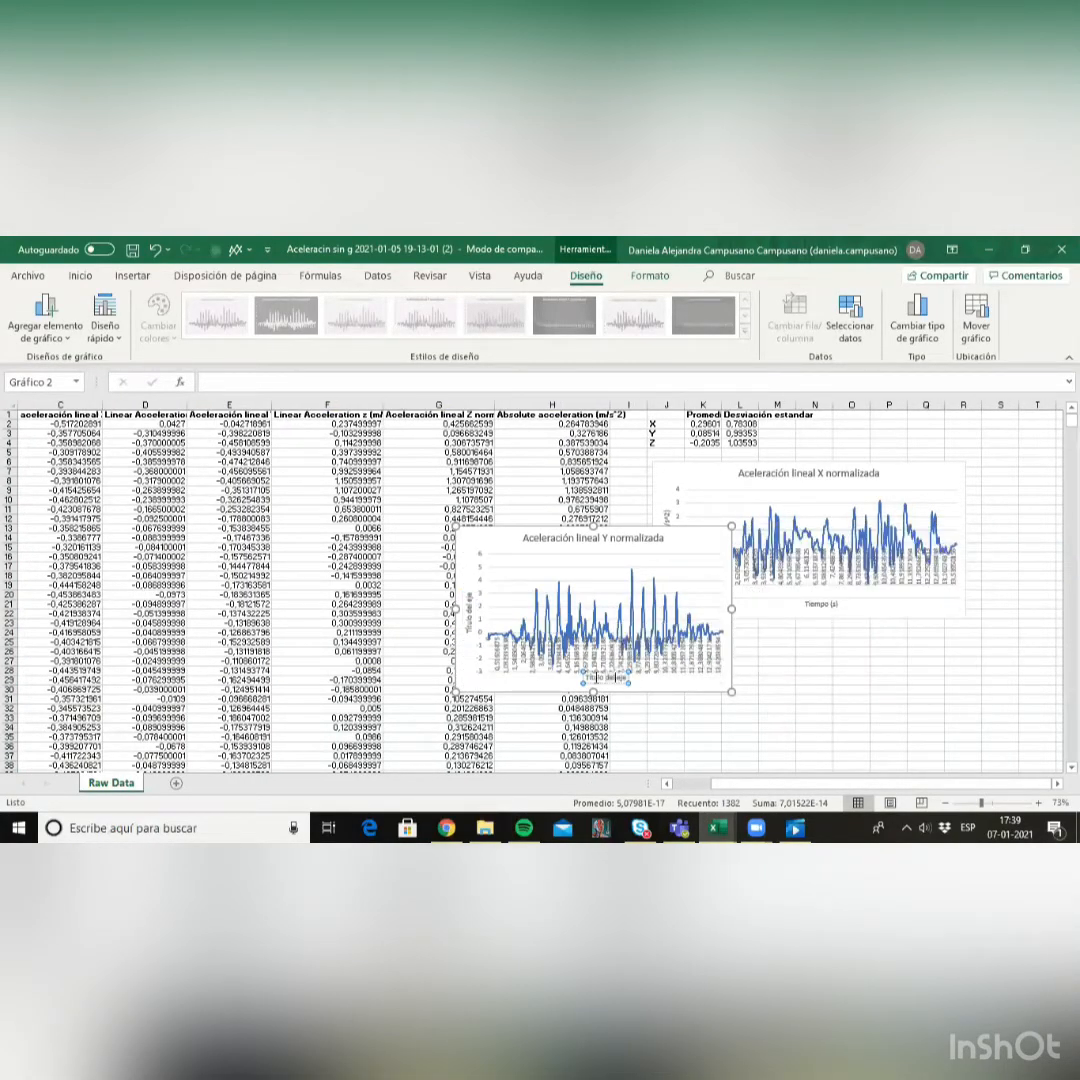
key(Return)
text((s))
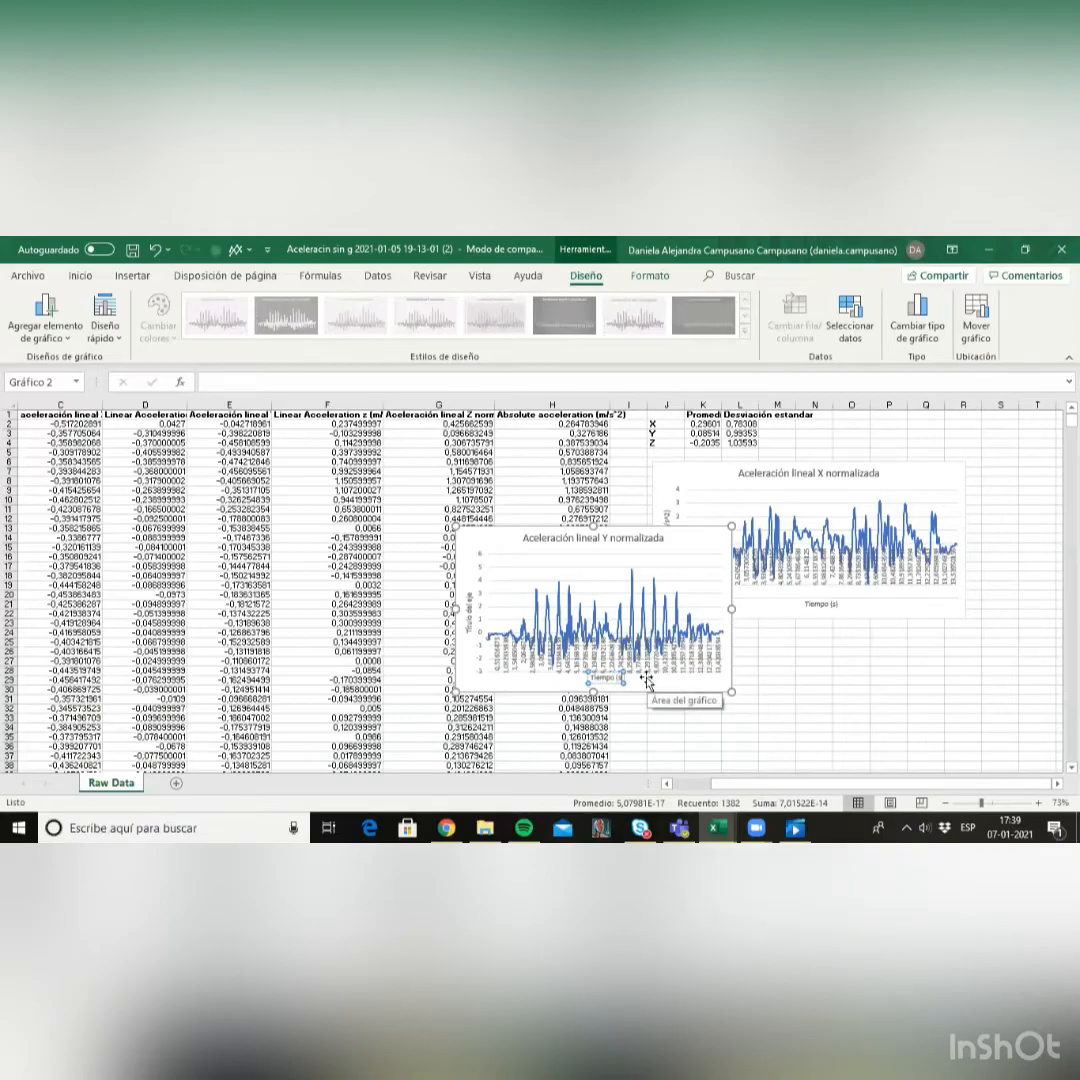
click(467, 633)
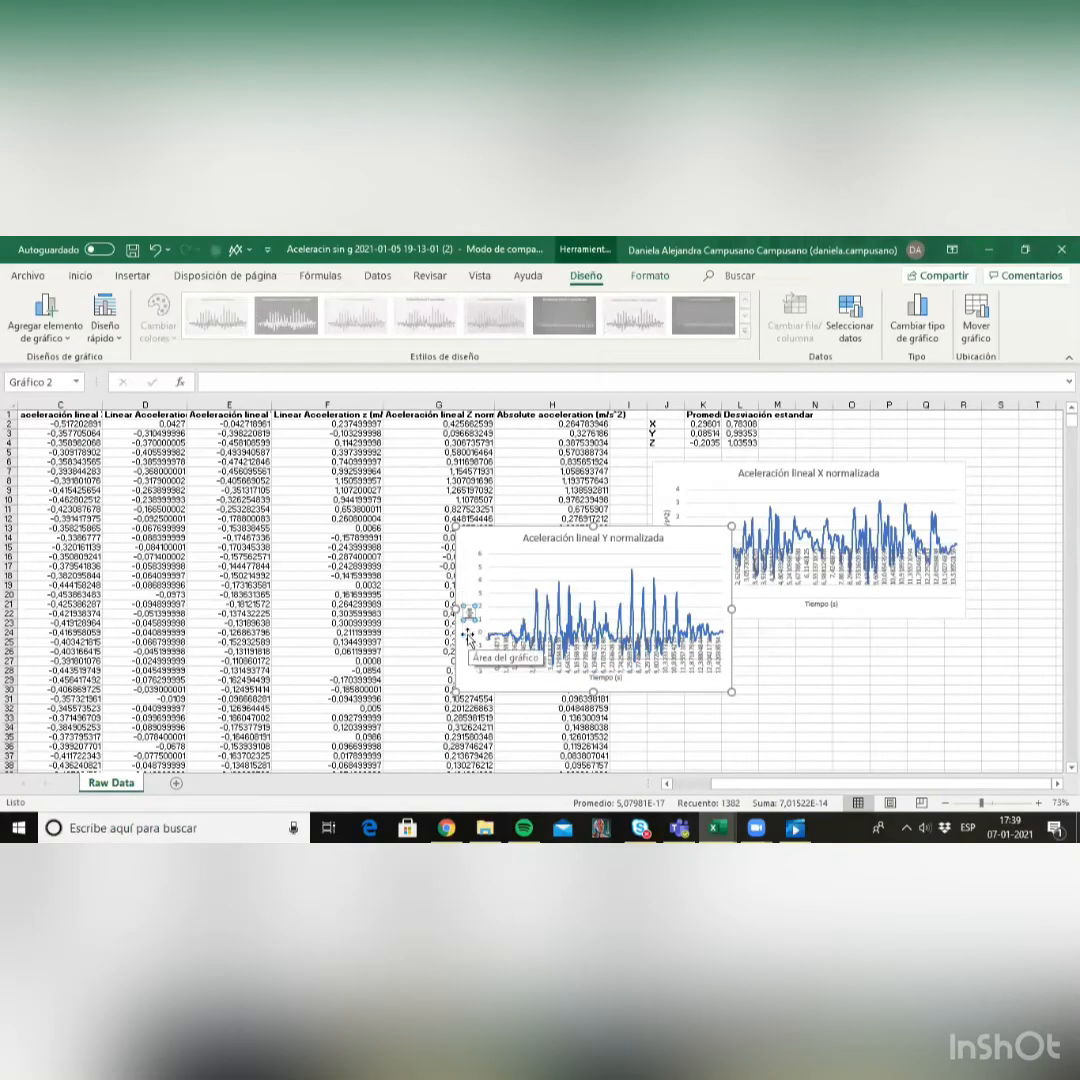
text(Aceleración li)
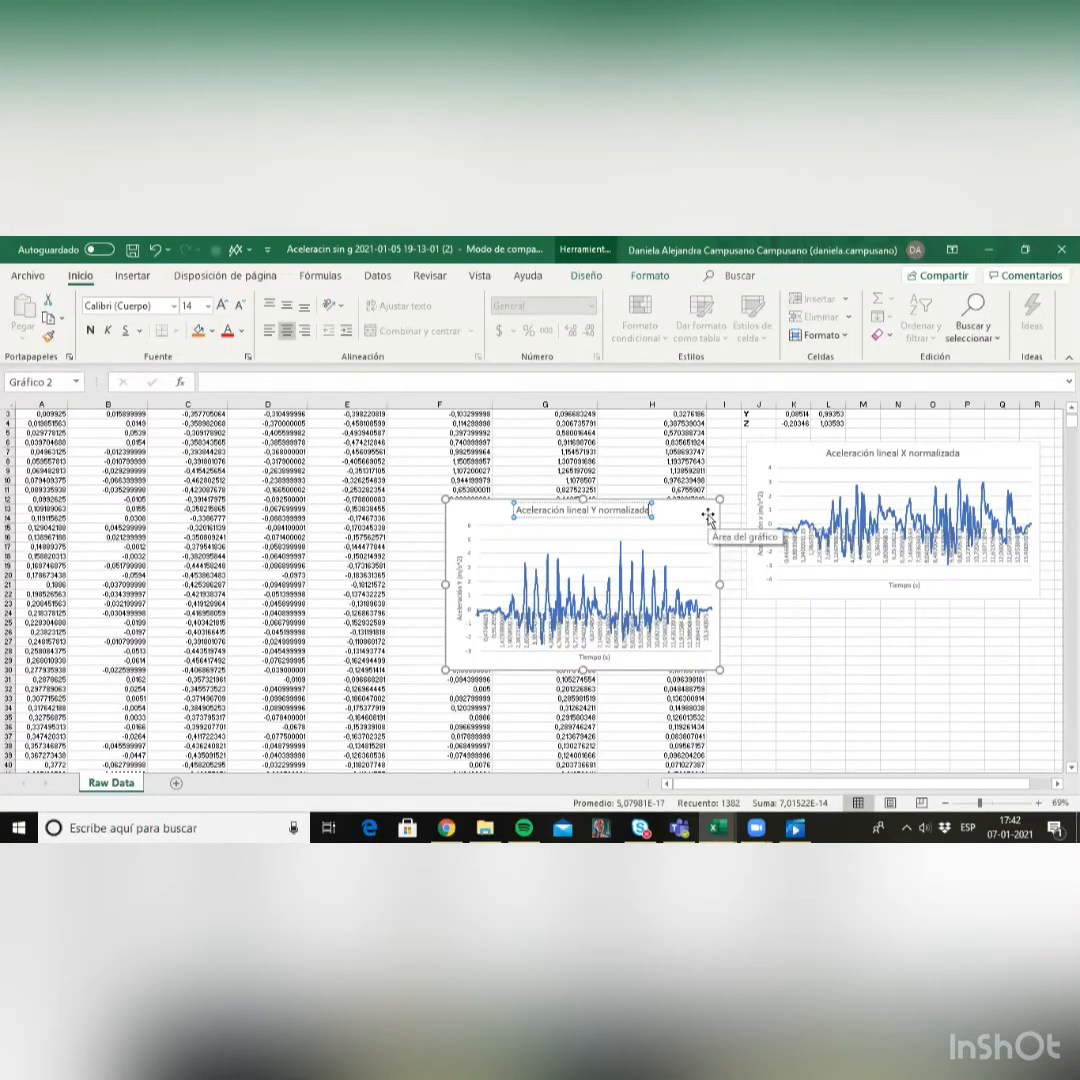
Append "(m/s^2)" to the title of the Y chart and place the chart directly below the X chart
text((m/s)
text(^^)
key(BackSpace)
key(BackSpace)
text(2))
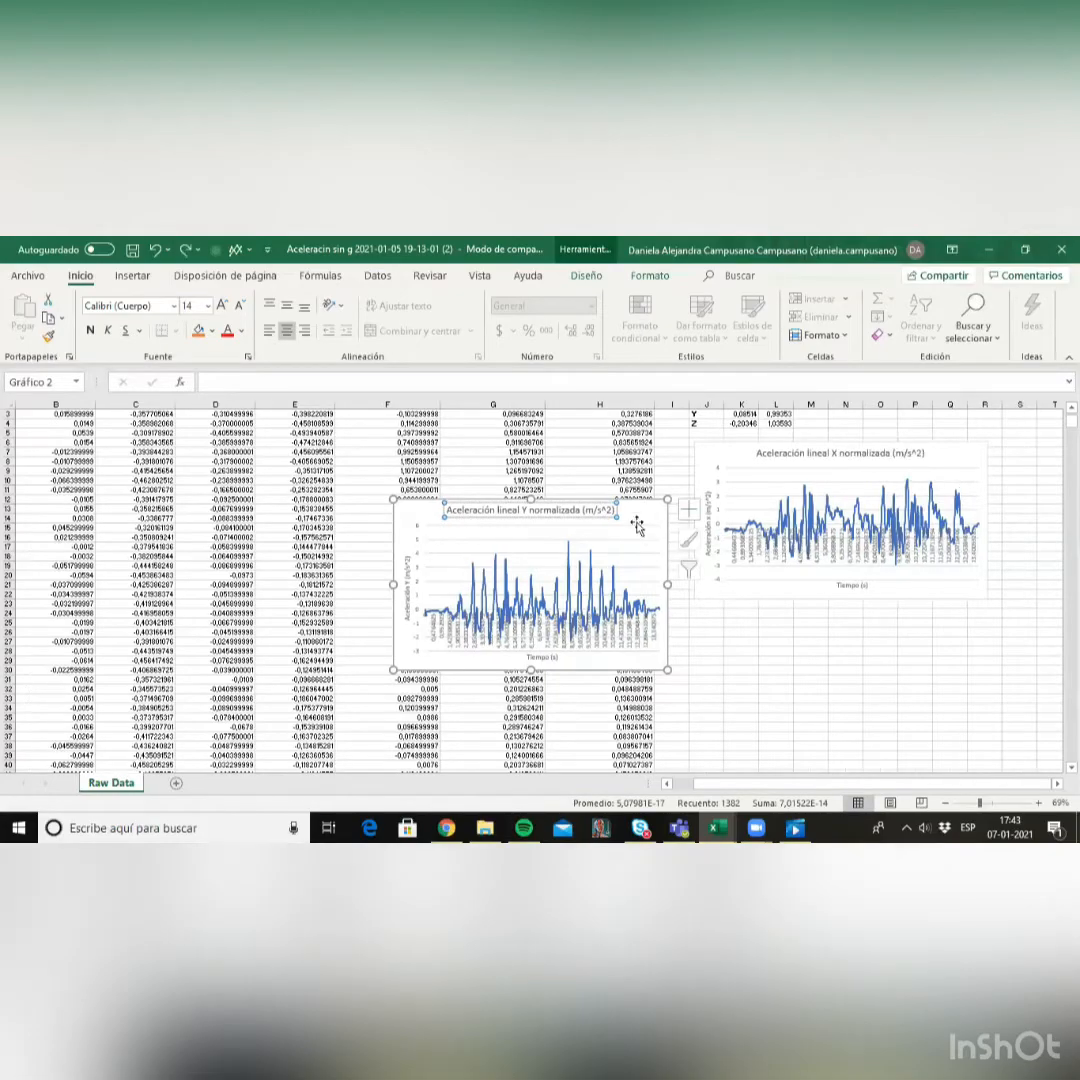
drag(637, 527, 935, 631)
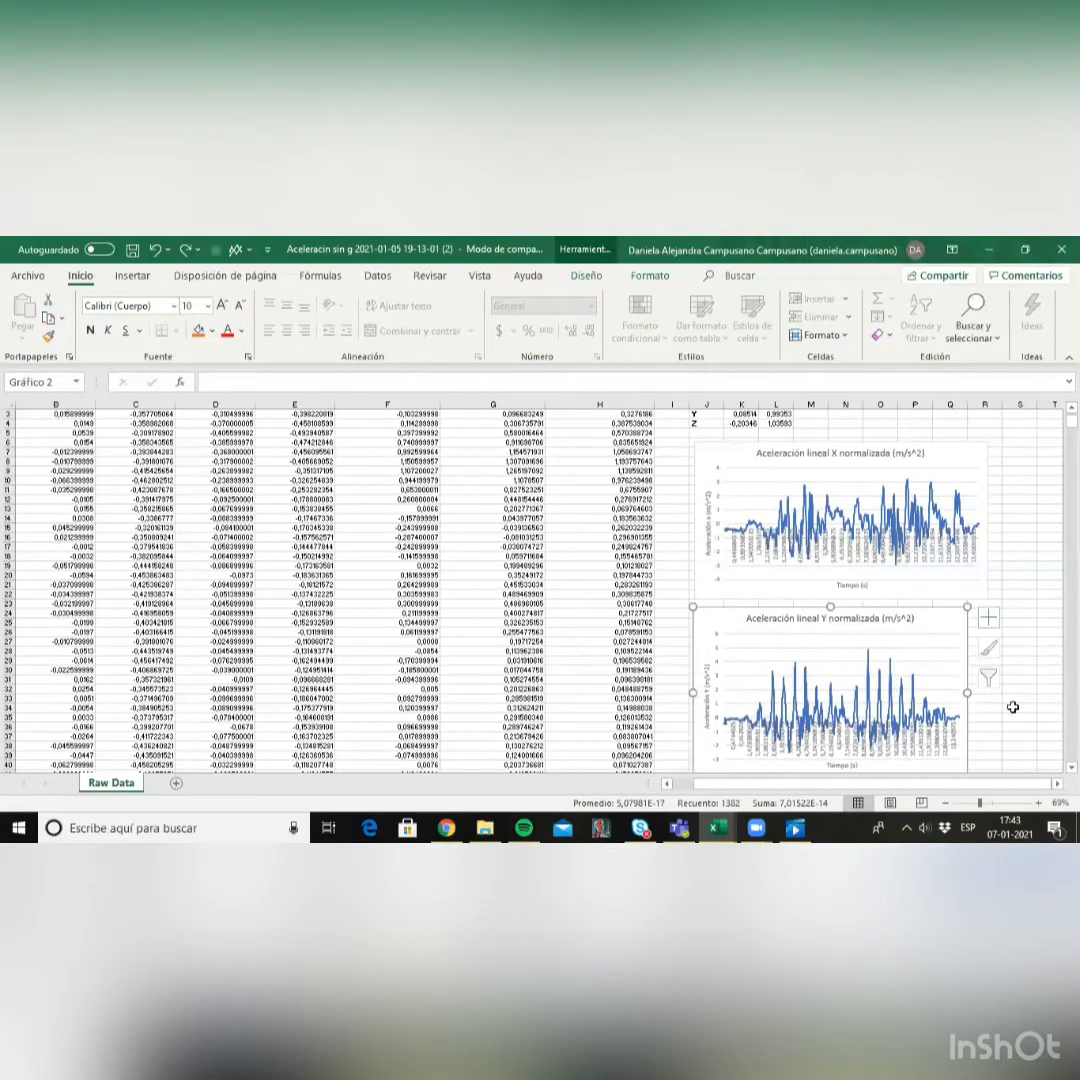
Select column G, which holds the normalized Z acceleration data
scroll(1038, 576, down, 7)
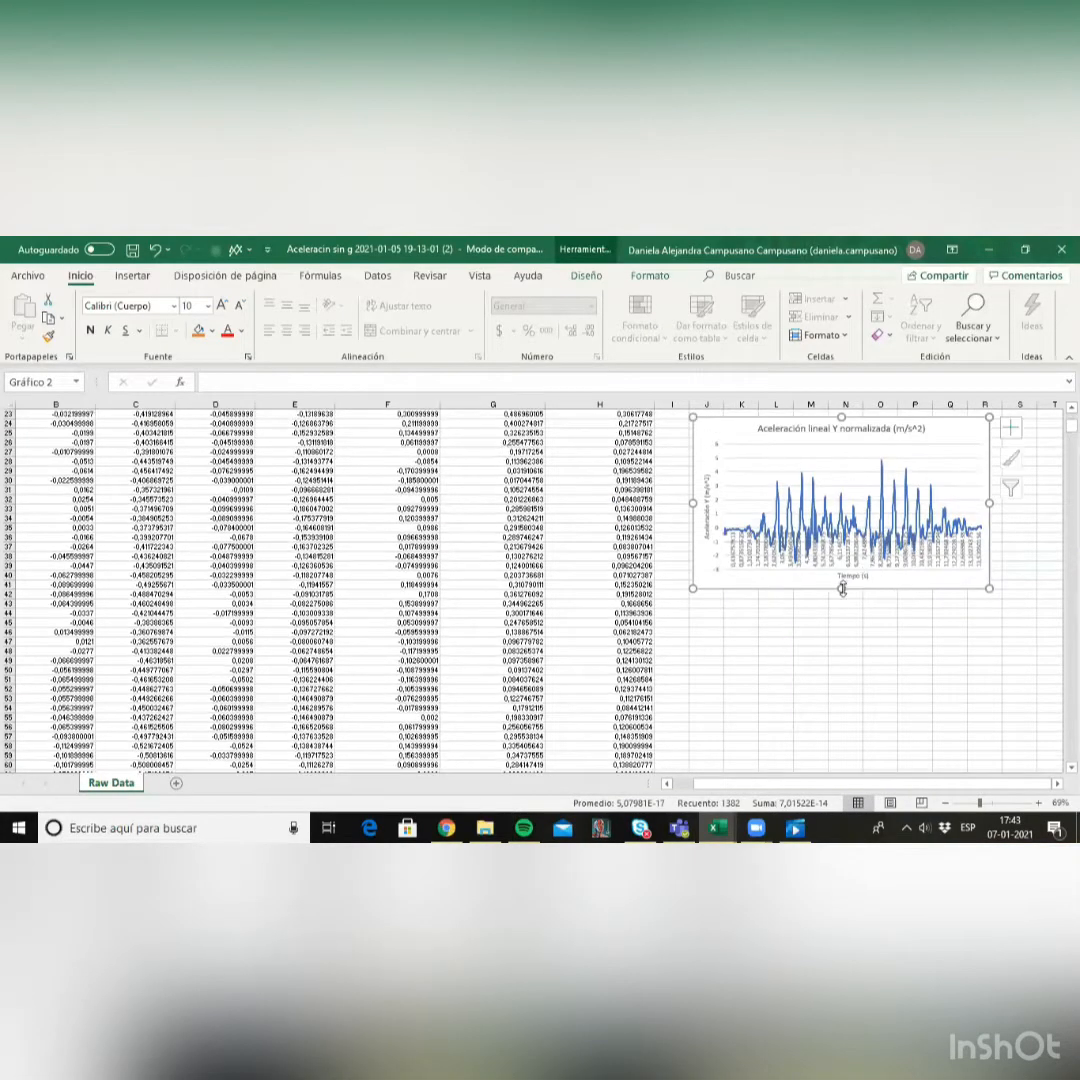
drag(978, 804, 974, 804)
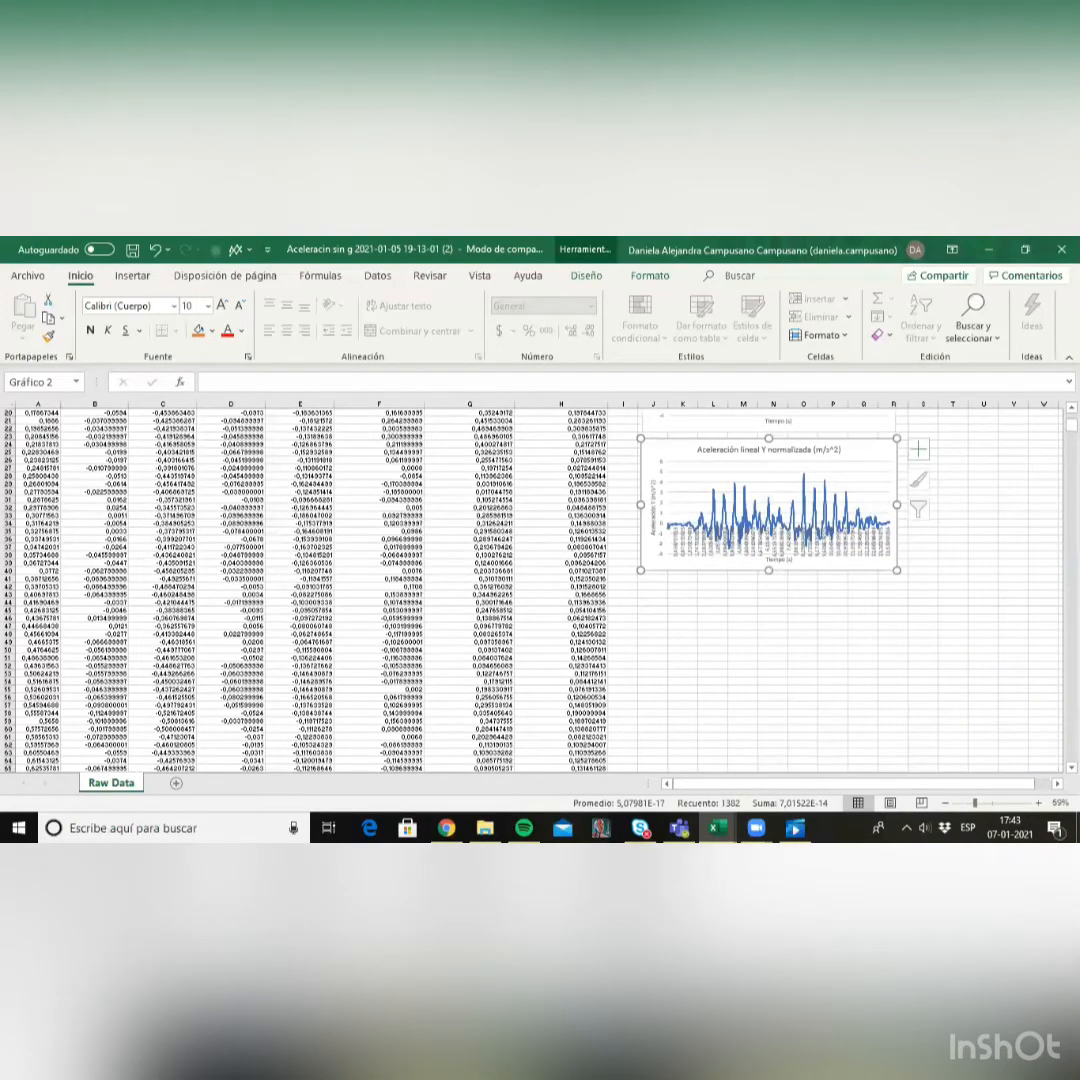
scroll(770, 590, up, 7)
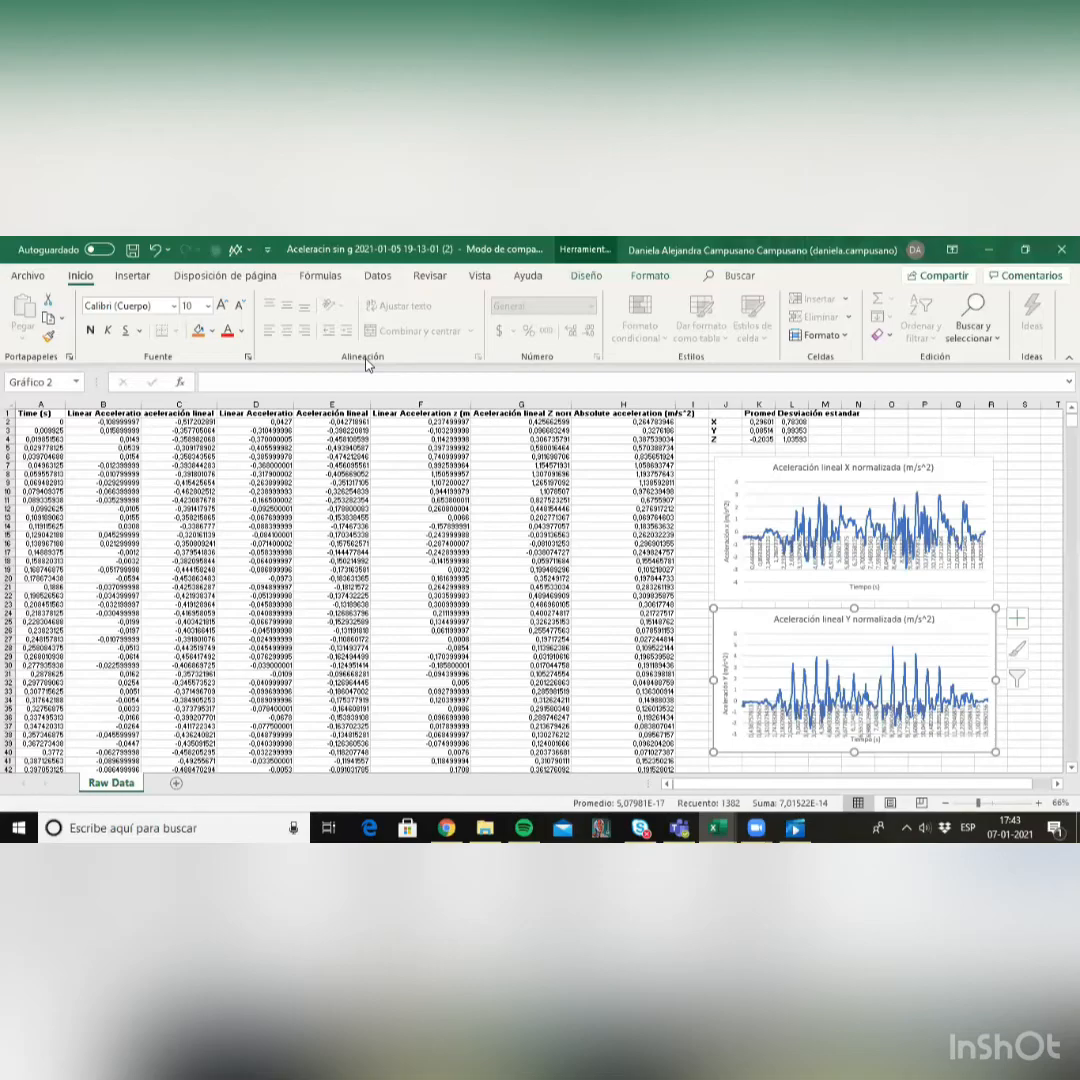
click(510, 400)
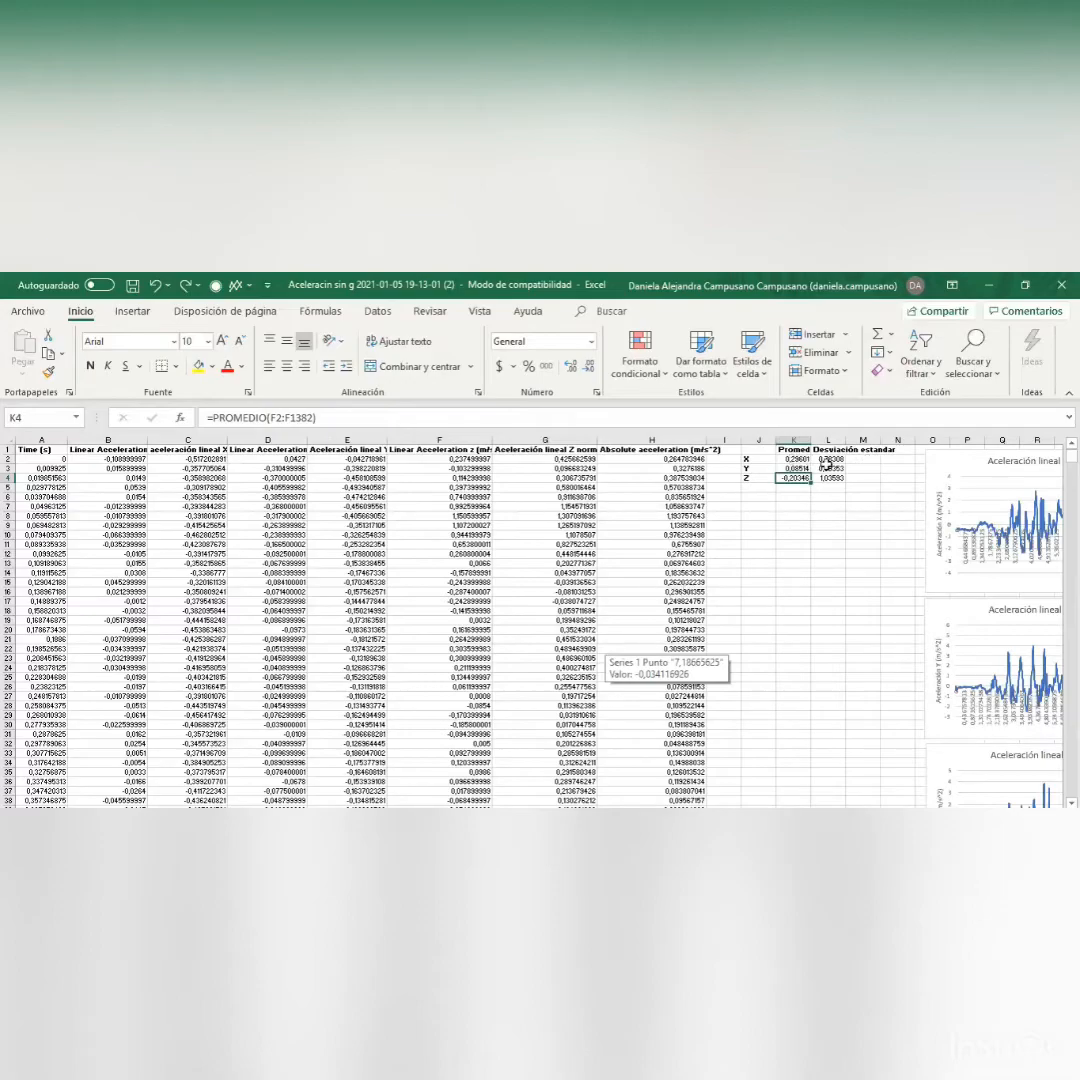
Convert columns A through H into a table that uses the first row as headers
click(38, 439)
drag(68, 440, 675, 443)
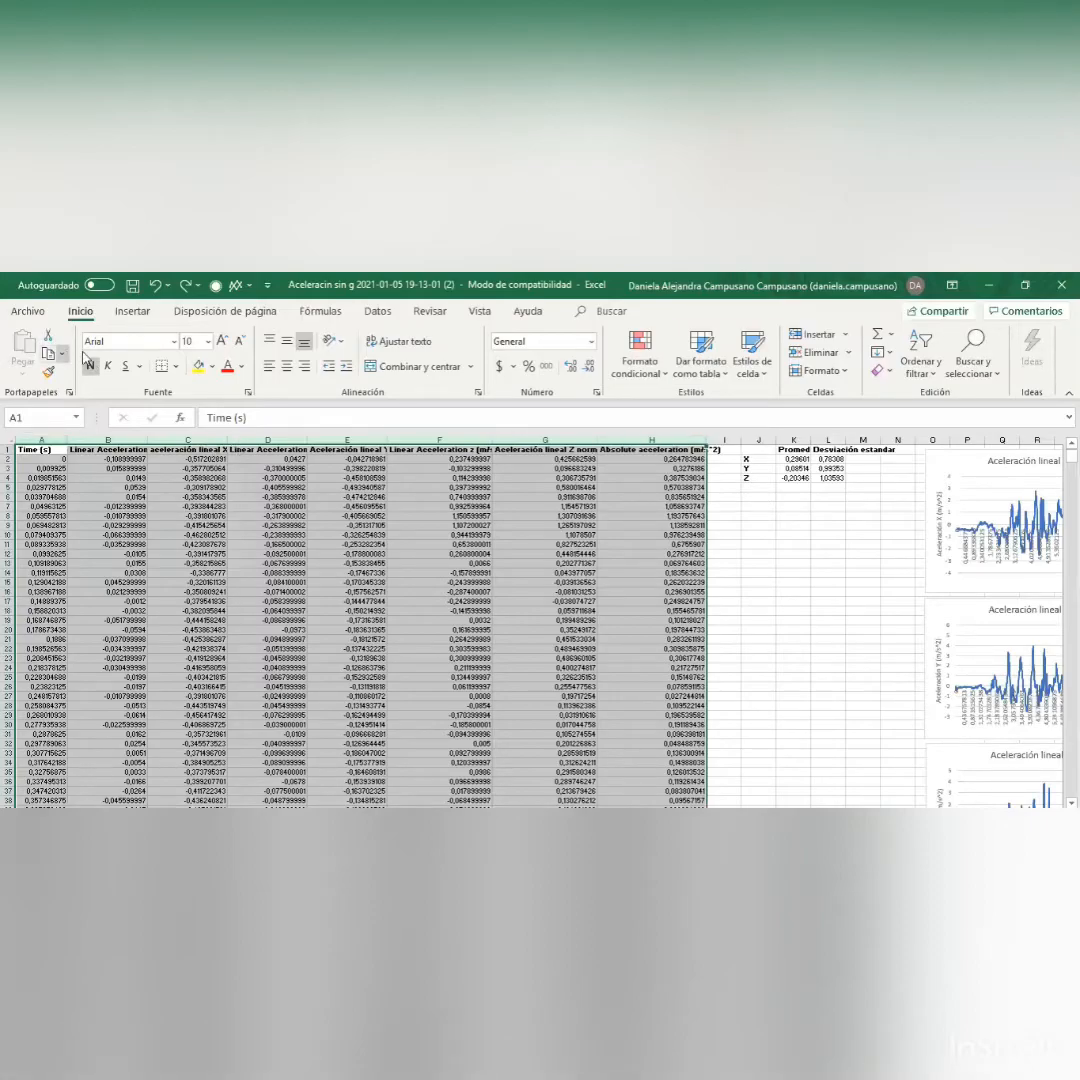
click(133, 313)
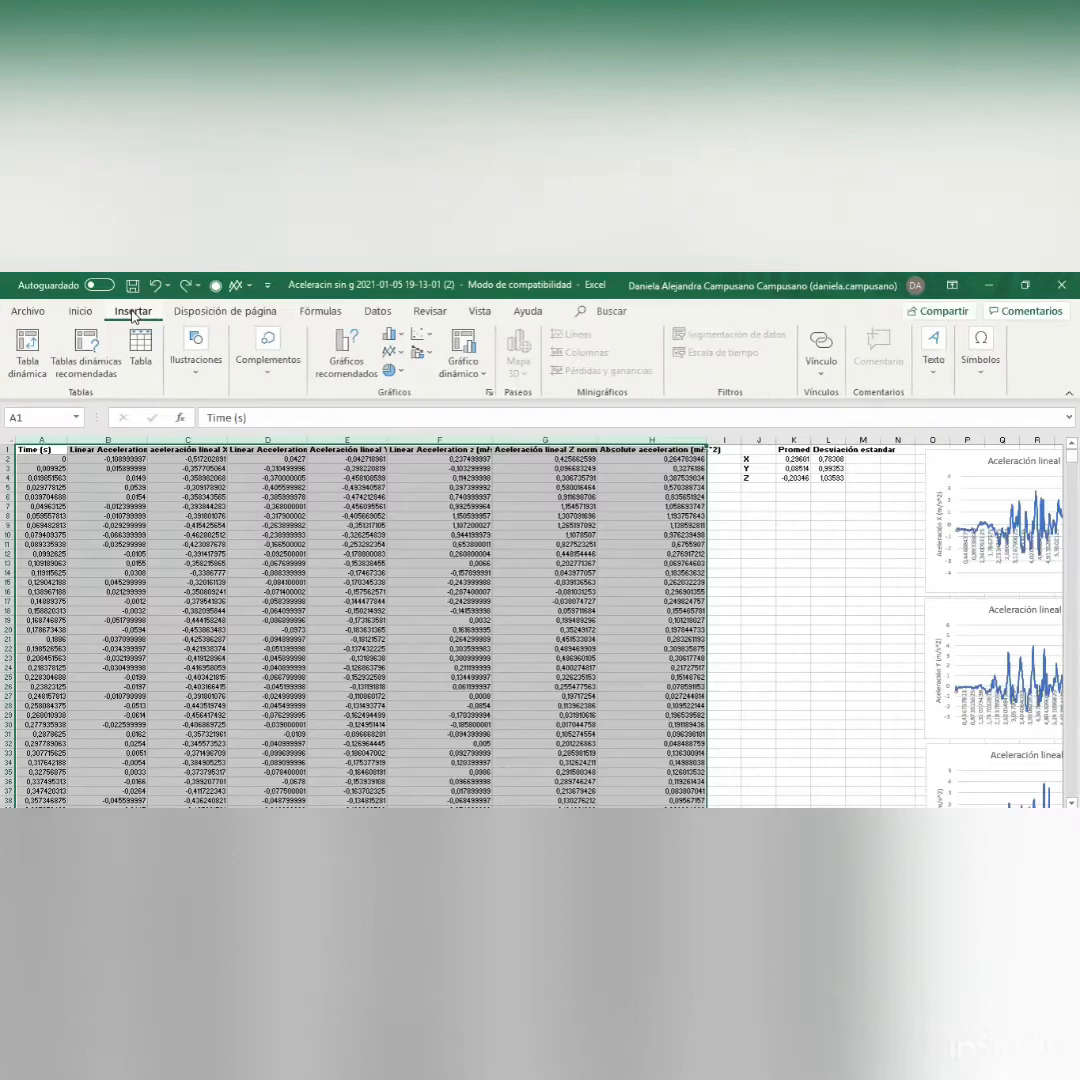
click(140, 349)
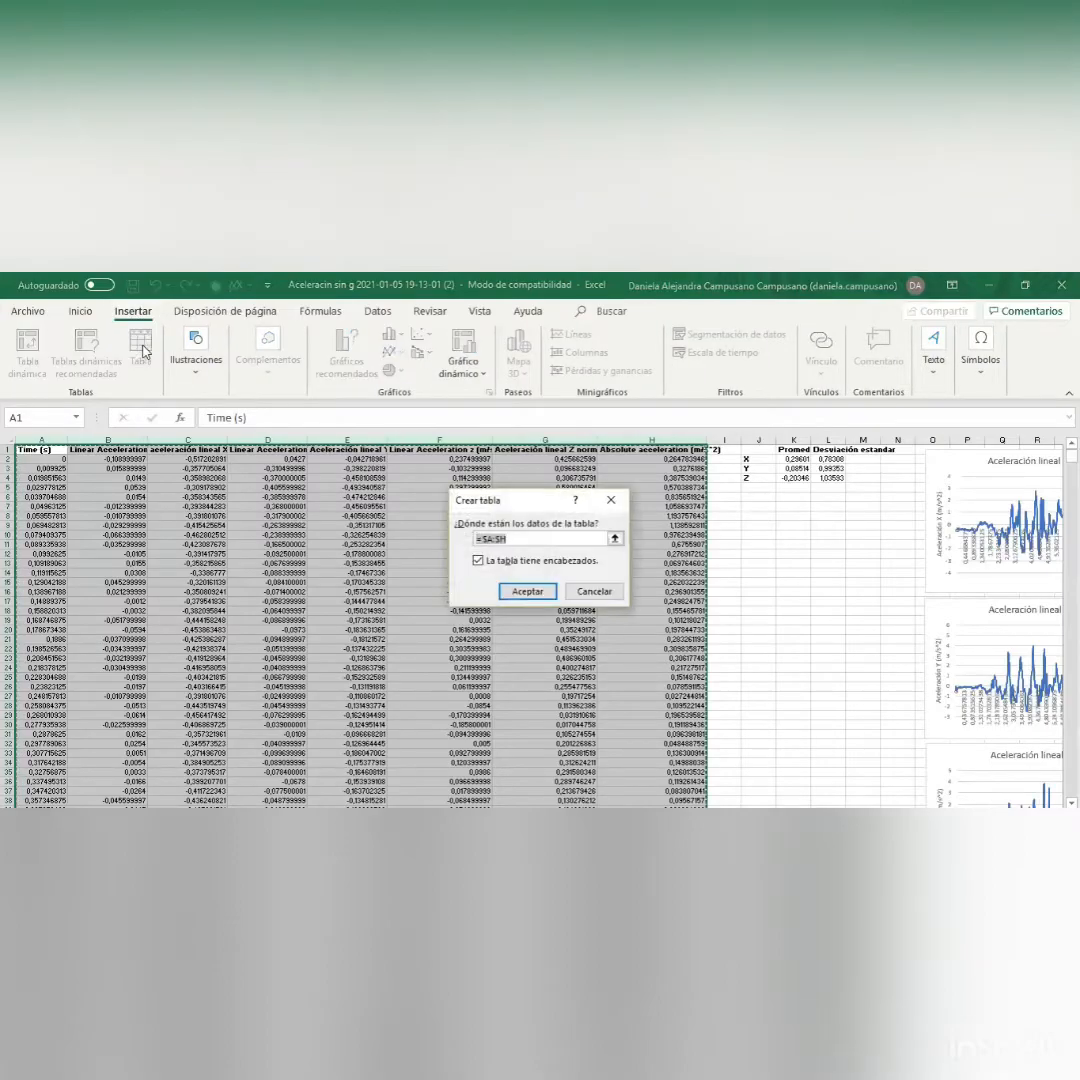
click(512, 592)
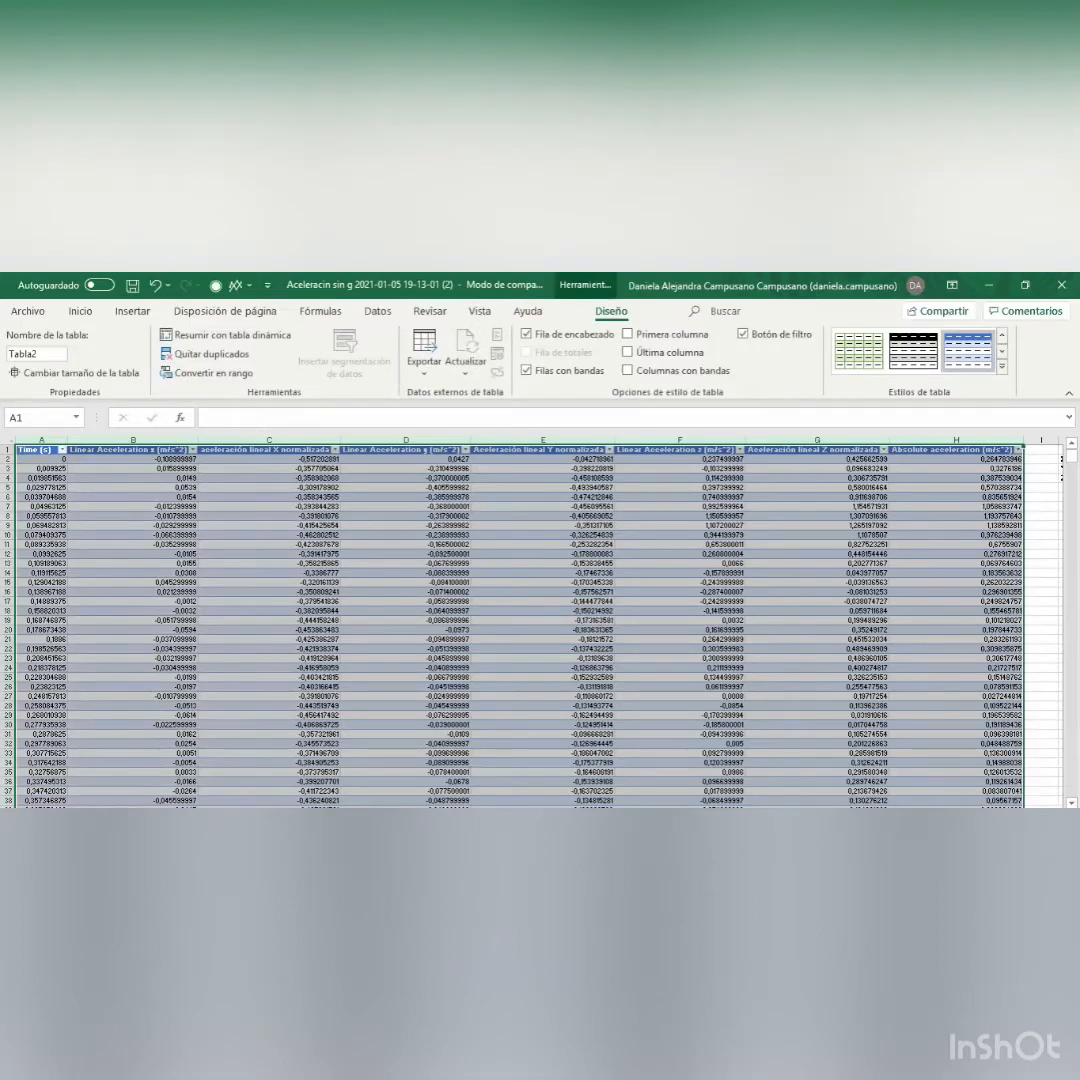
scroll(993, 633, right, 2)
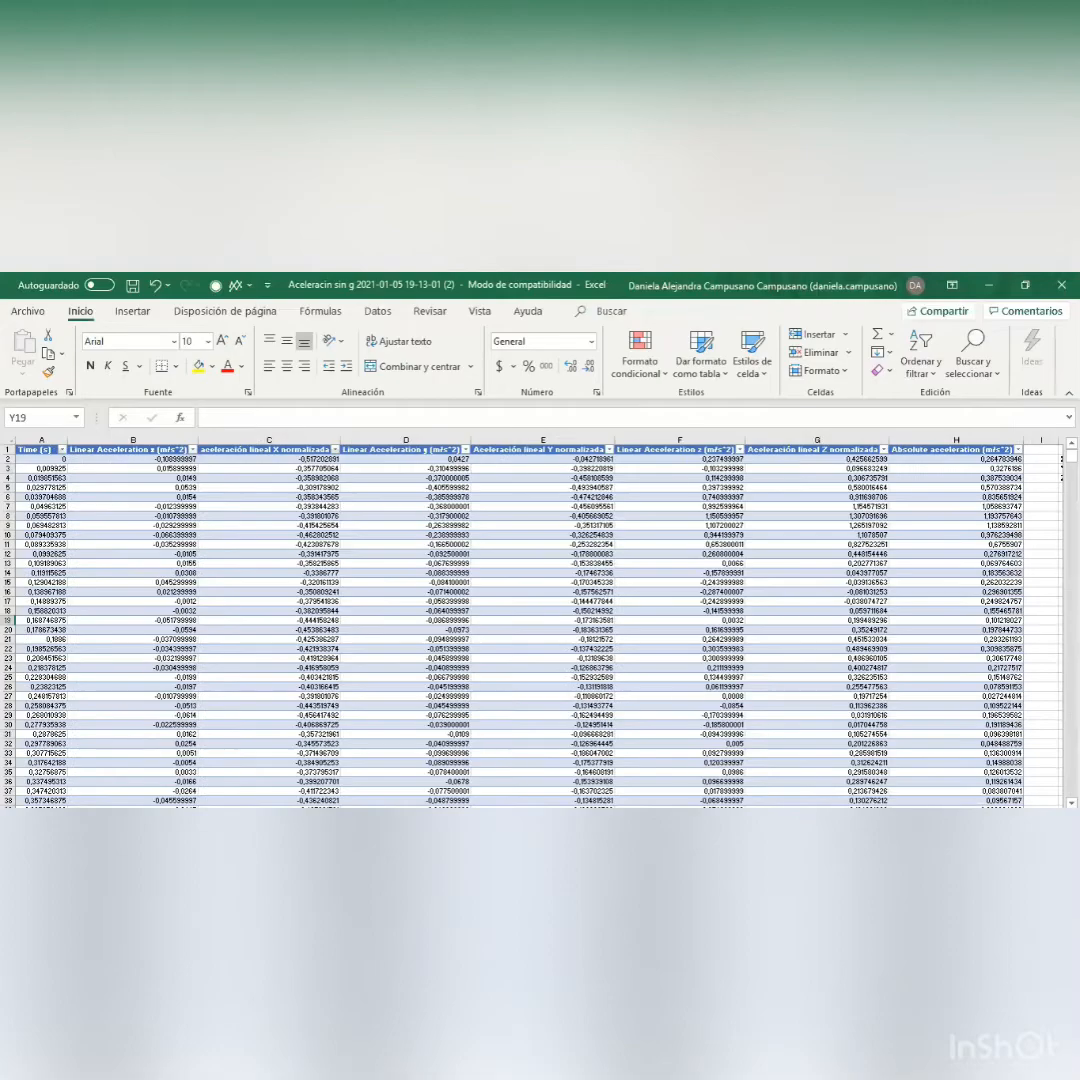
click(748, 497)
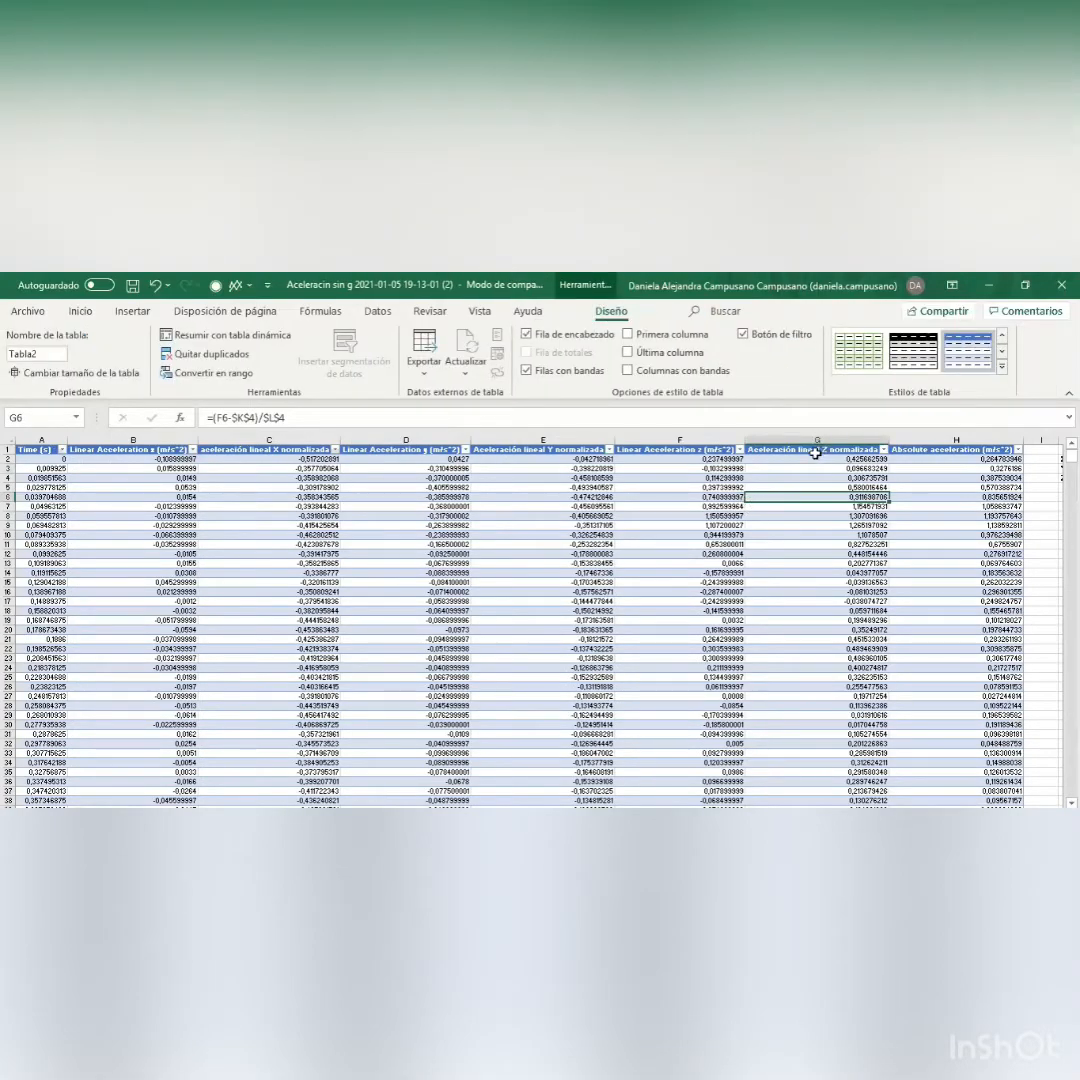
click(1002, 367)
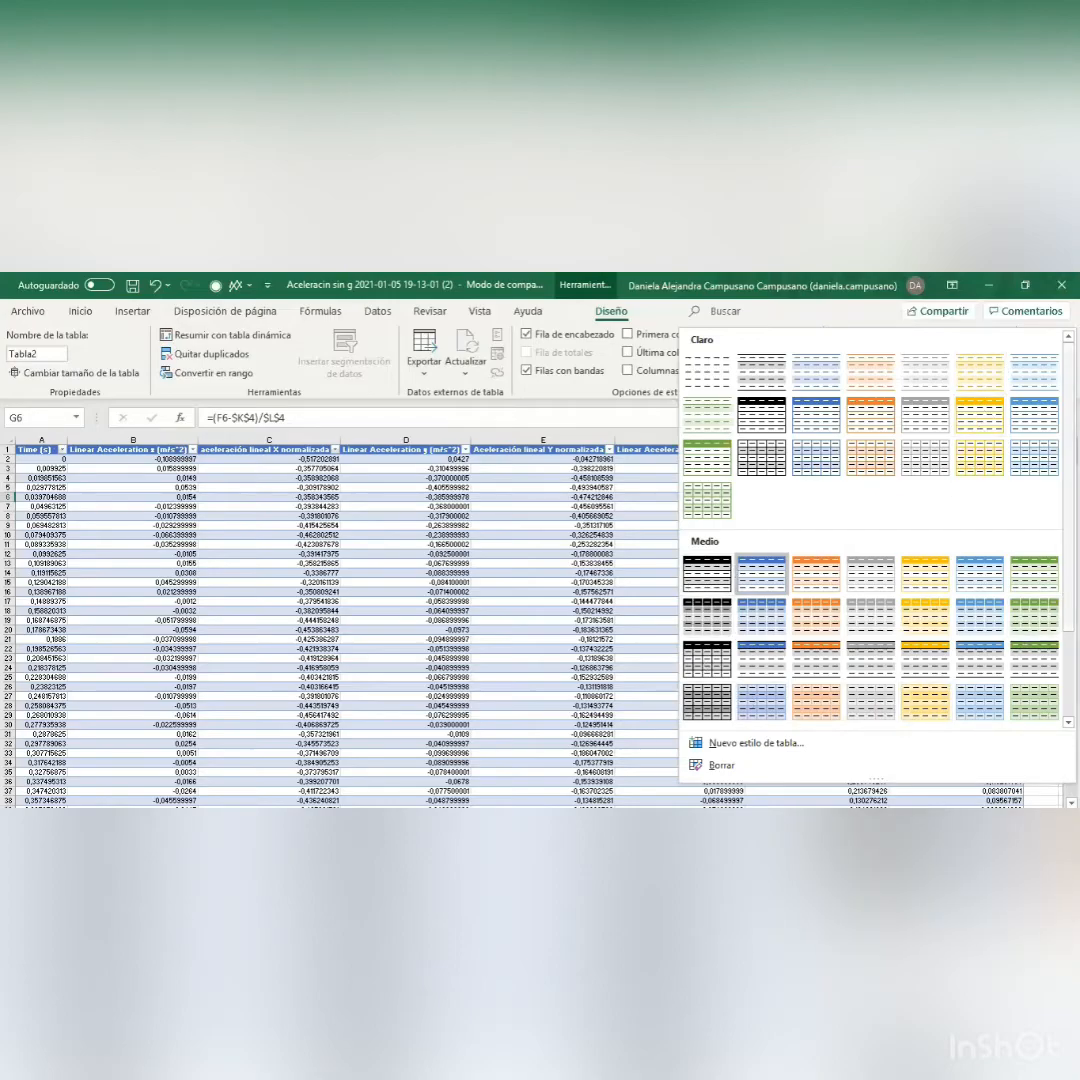
scroll(875, 520, down, 3)
scroll(1024, 405, up, 3)
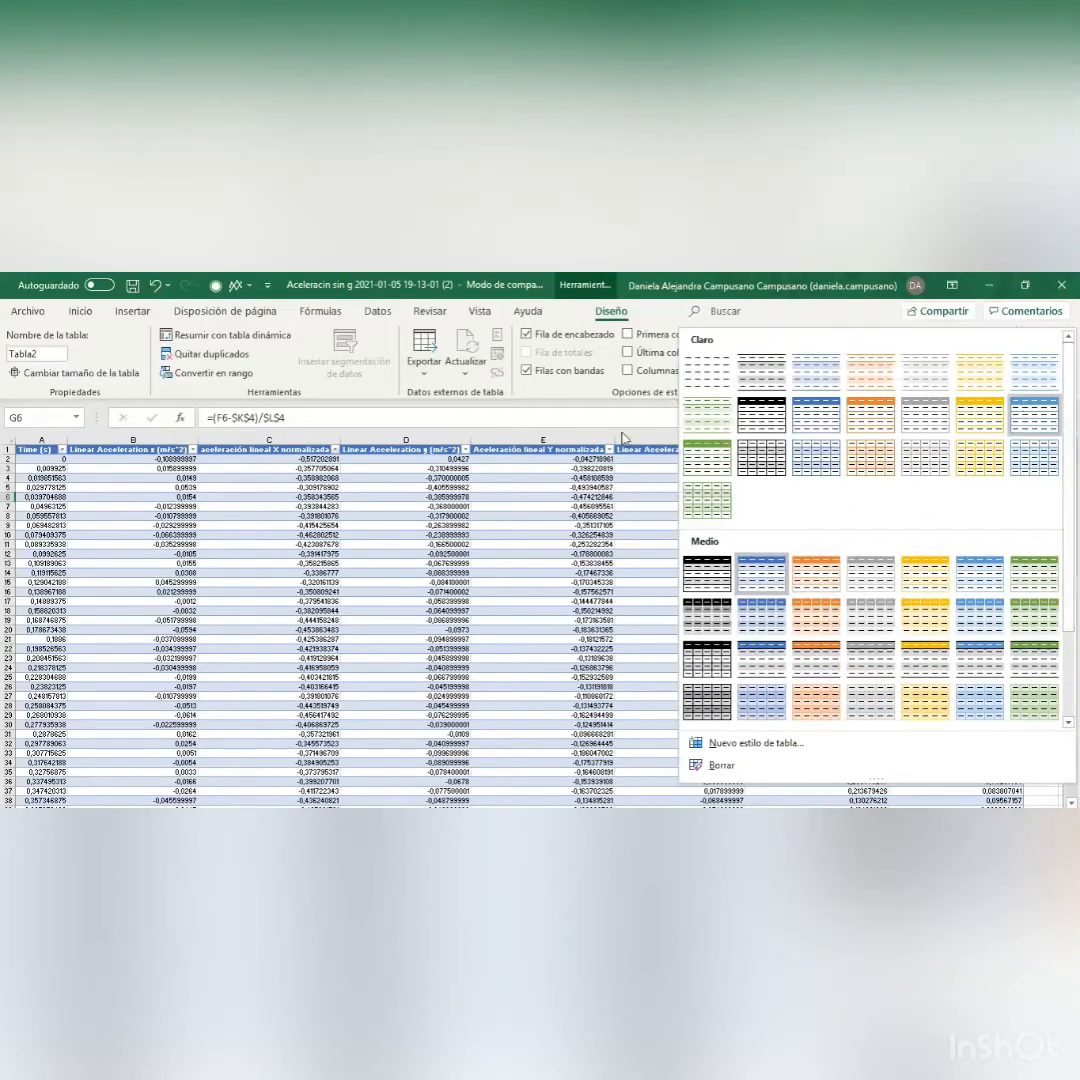
click(606, 433)
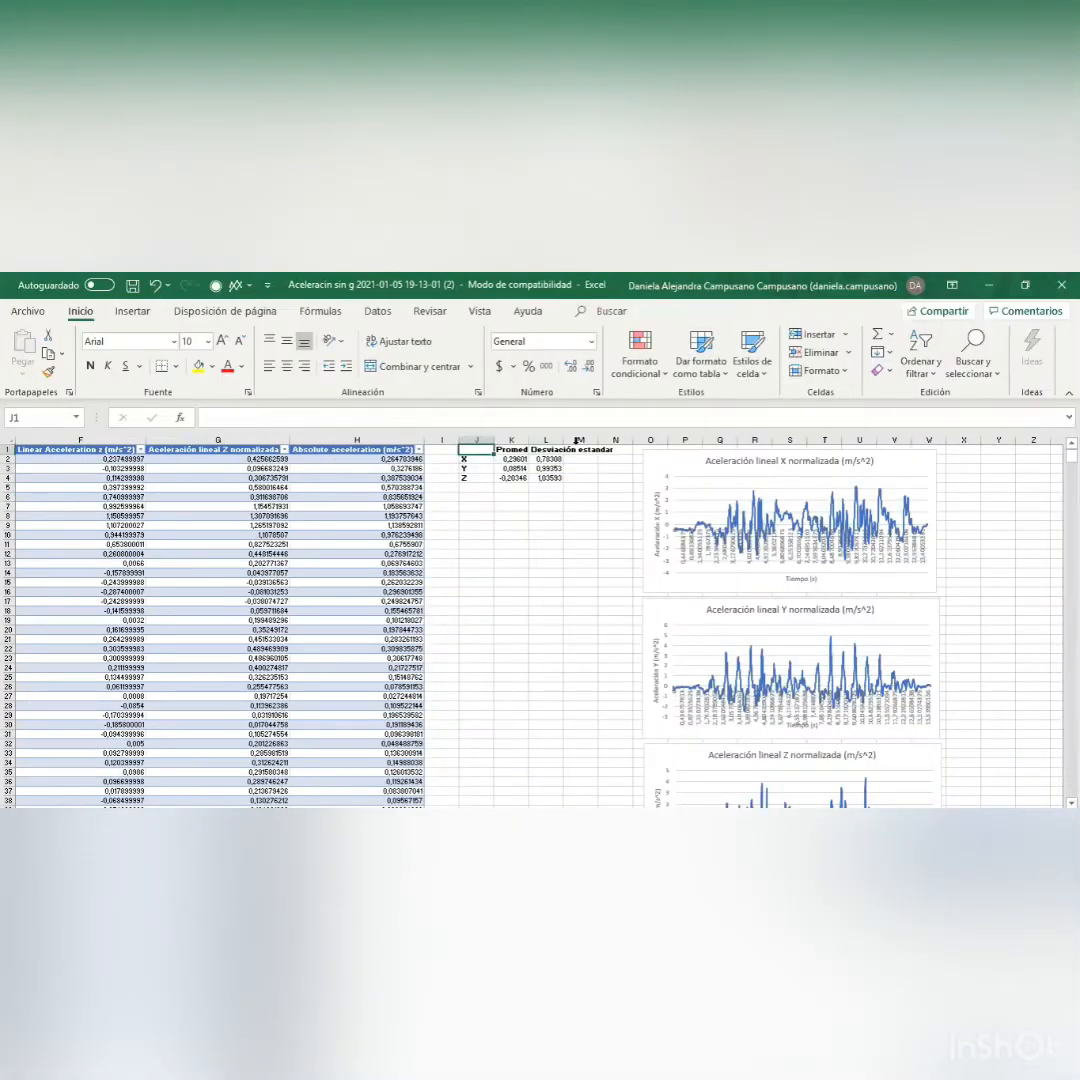
Fill the header cells K1, L1 and M1 of the summary statistics with the theme blue used by the table header
click(480, 469)
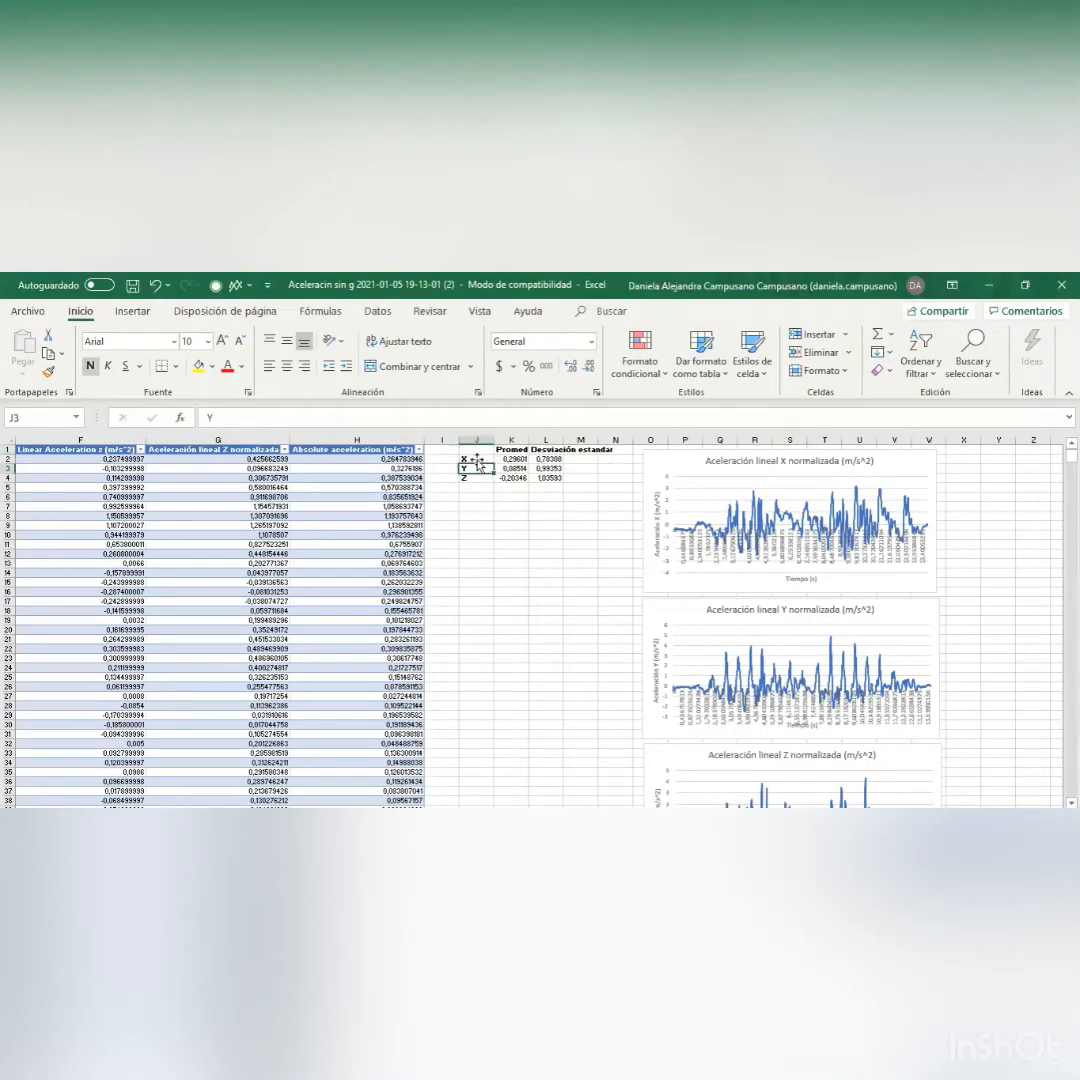
click(469, 458)
click(478, 450)
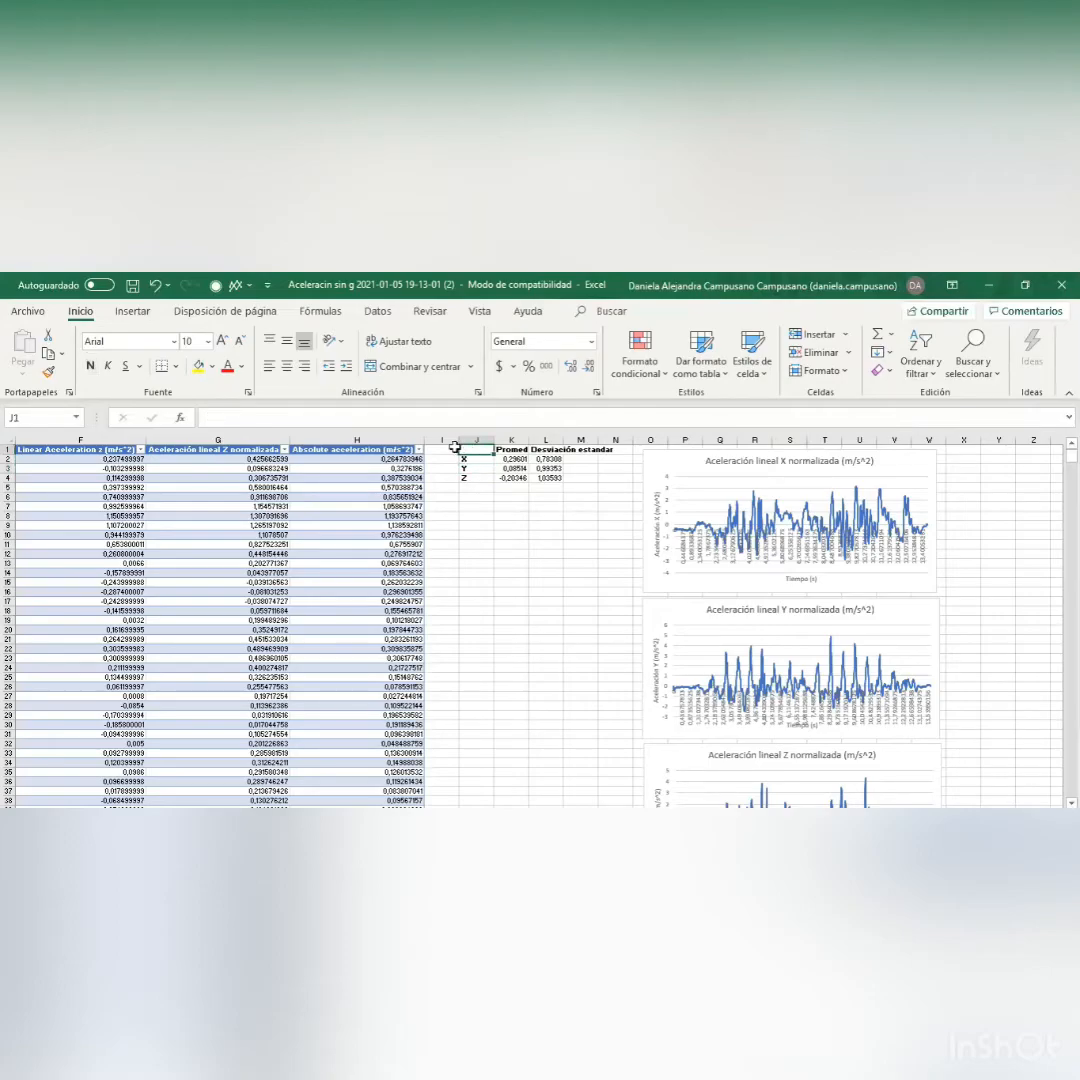
click(515, 450)
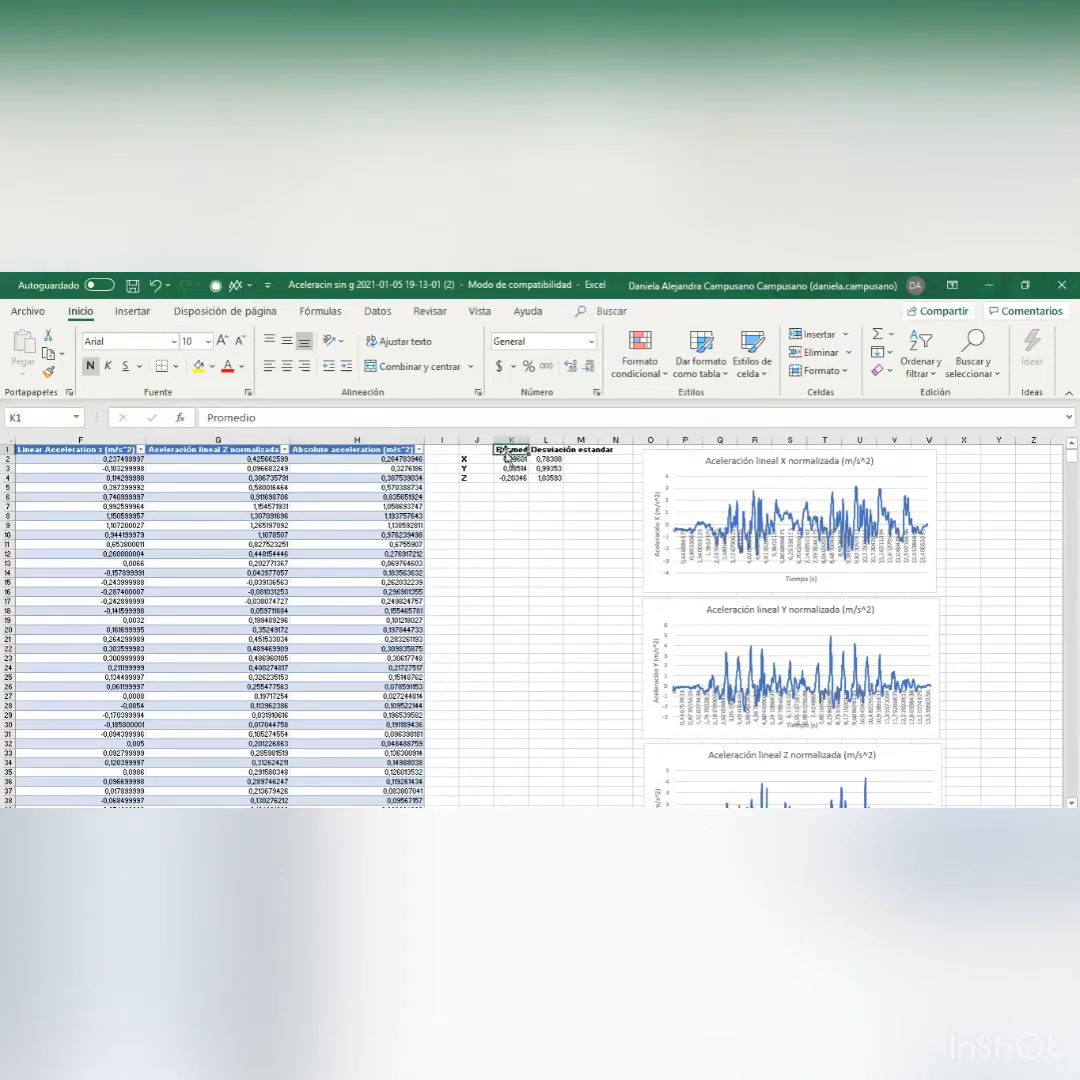
click(211, 368)
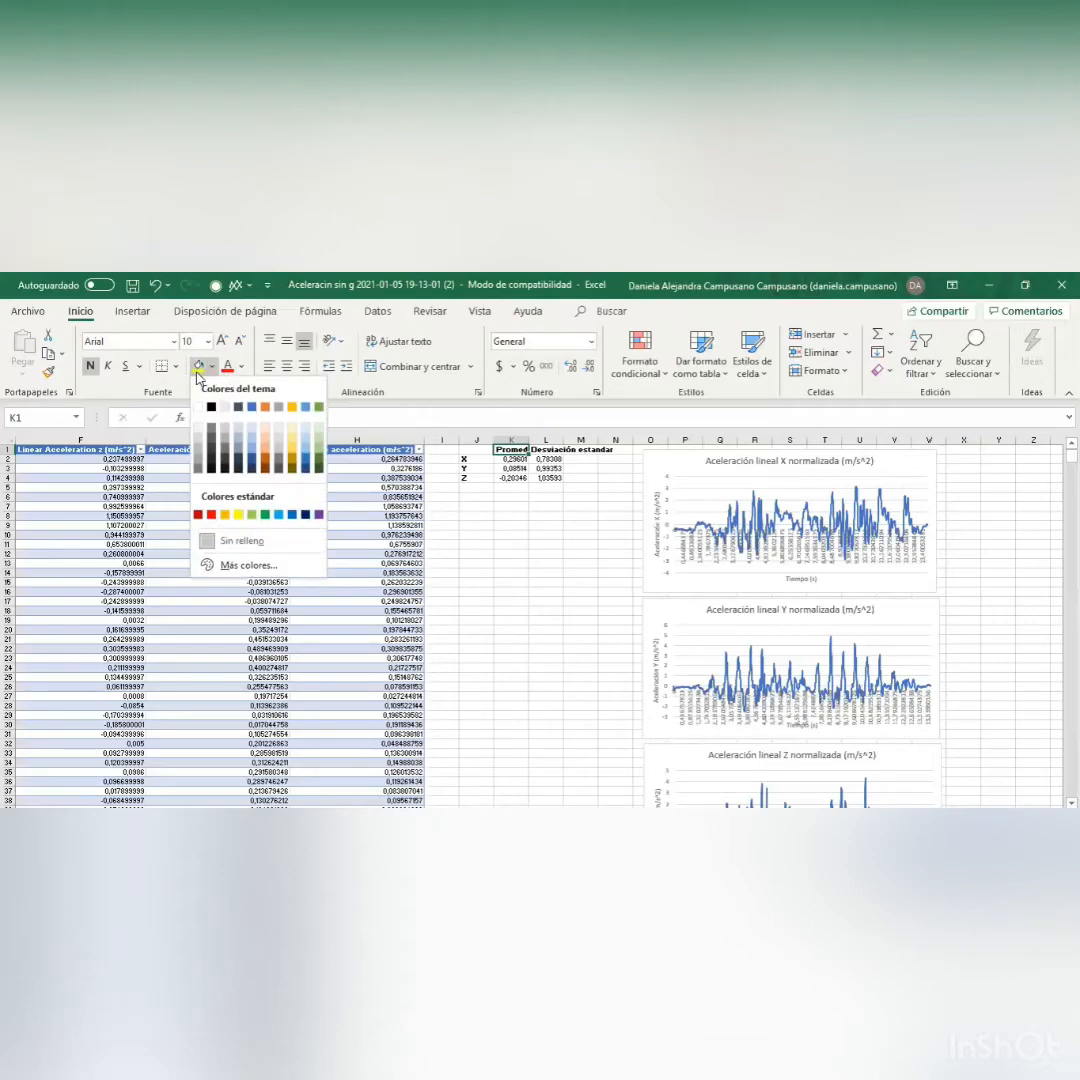
click(252, 407)
click(551, 450)
click(210, 366)
click(252, 407)
click(580, 449)
click(210, 366)
click(252, 407)
Fill the X, Y and Z label cells J2 to J4 with the same theme blue
click(476, 459)
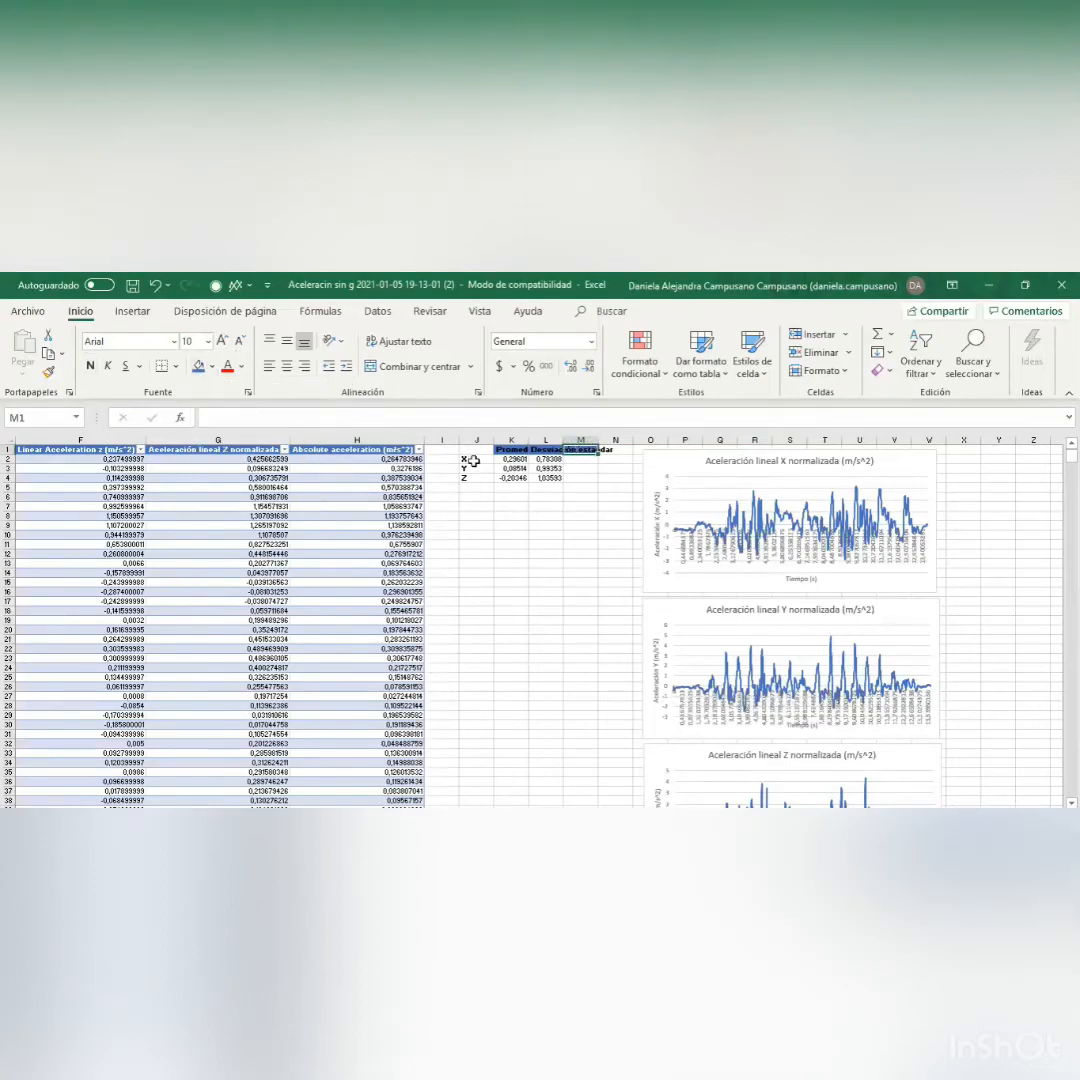
click(198, 367)
click(474, 469)
click(198, 367)
click(476, 479)
click(198, 367)
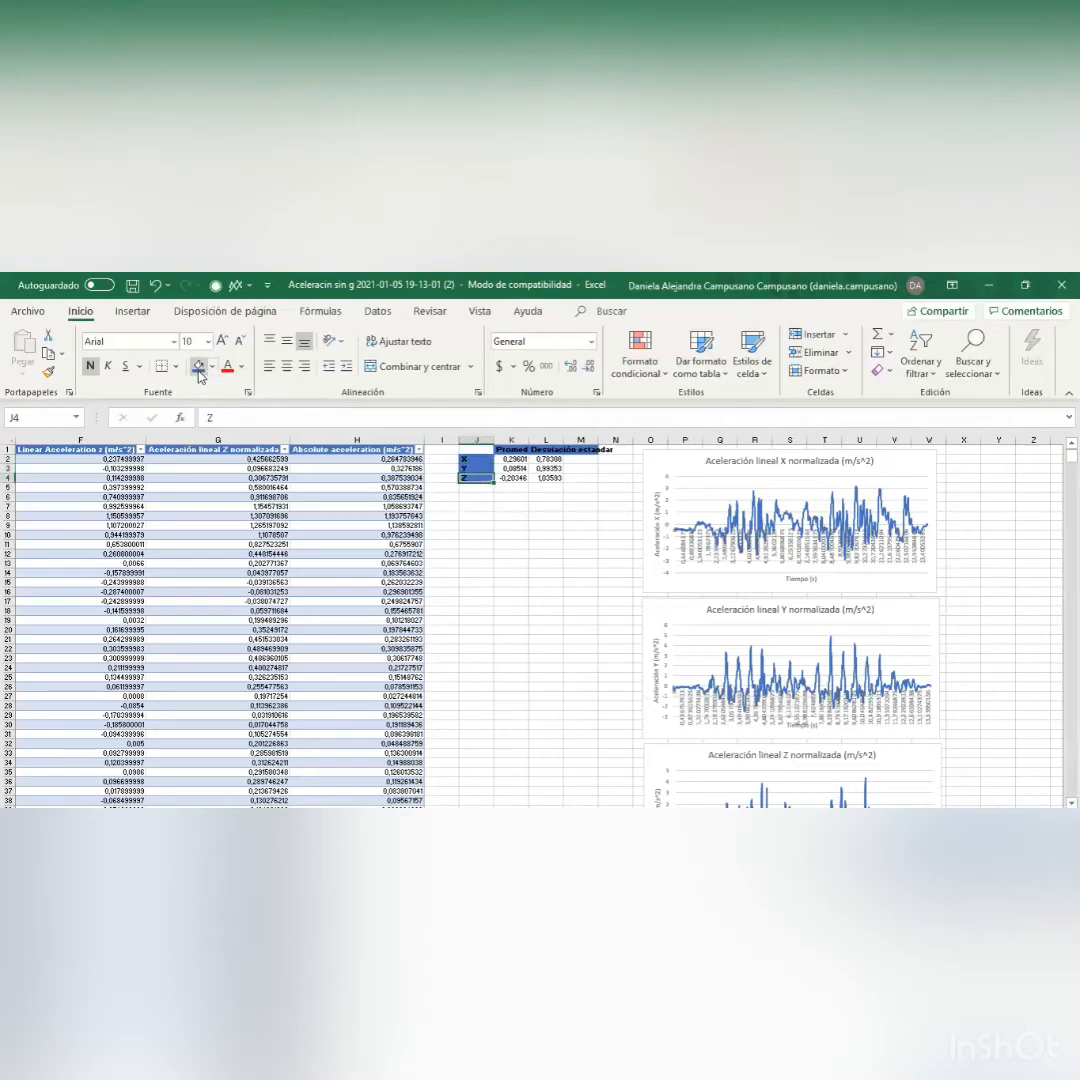
Widen columns L and M so the "Desviación estandar" header fits in L1, and remove the fill from cell M1
double_click(568, 440)
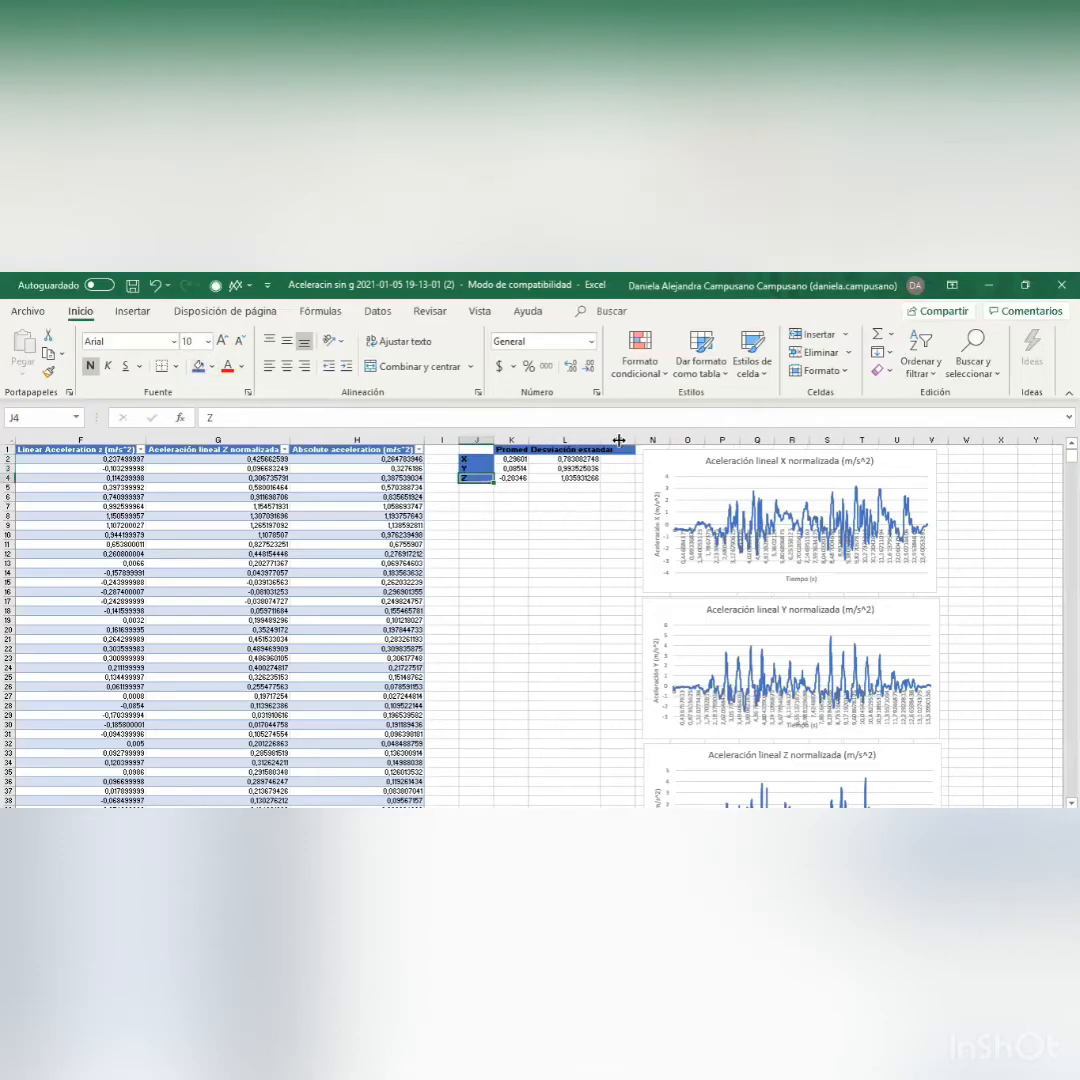
drag(636, 440, 688, 441)
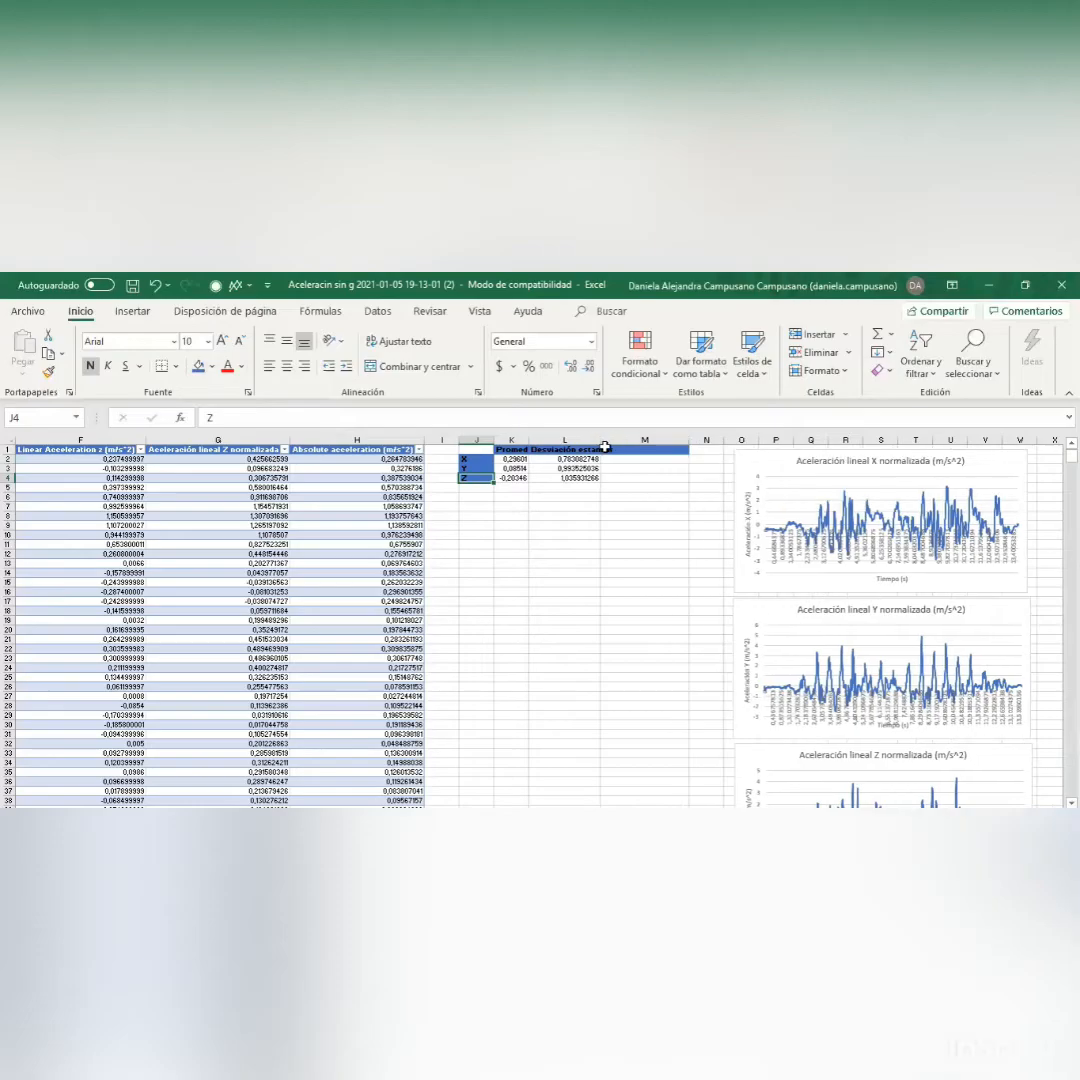
drag(600, 440, 632, 440)
click(672, 455)
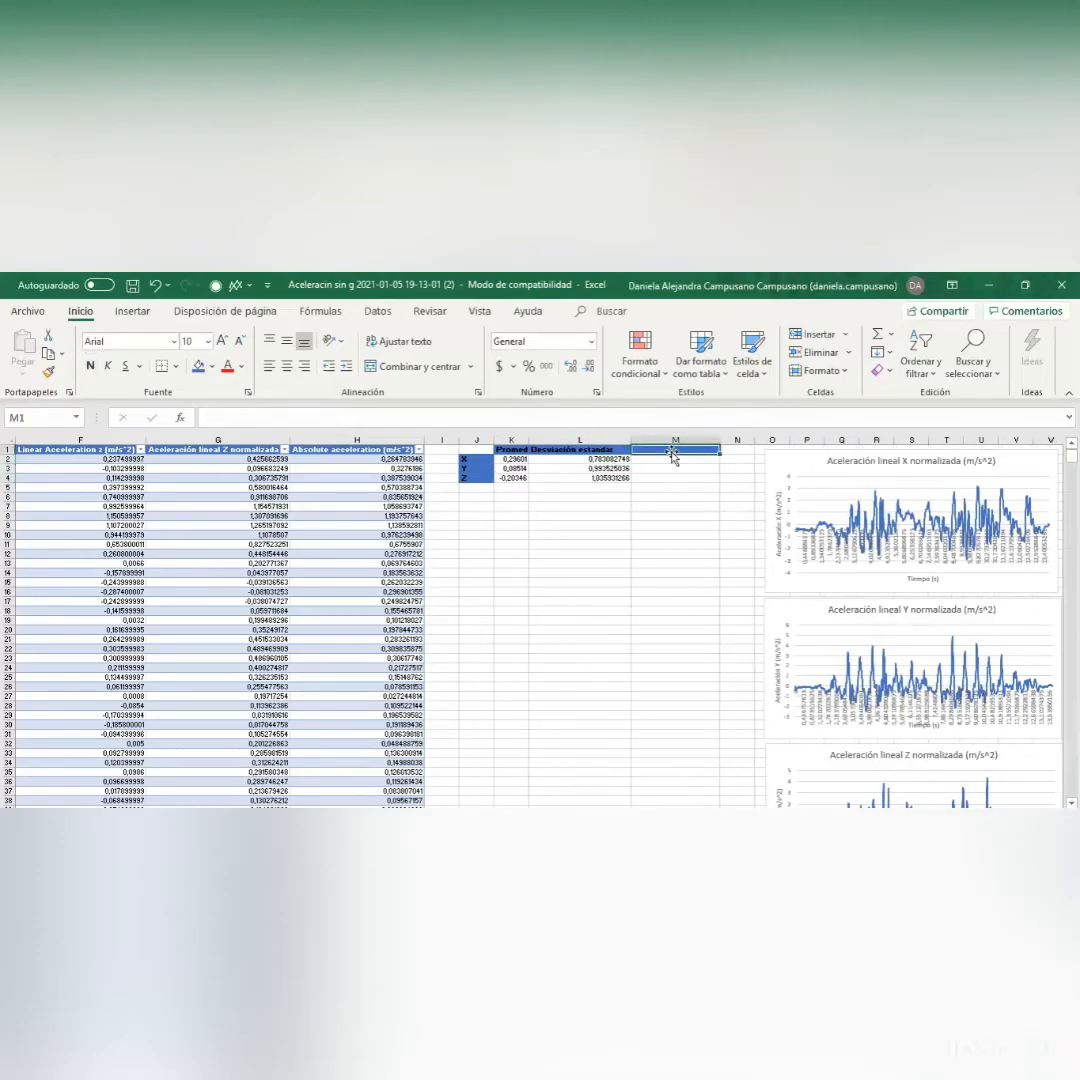
click(212, 366)
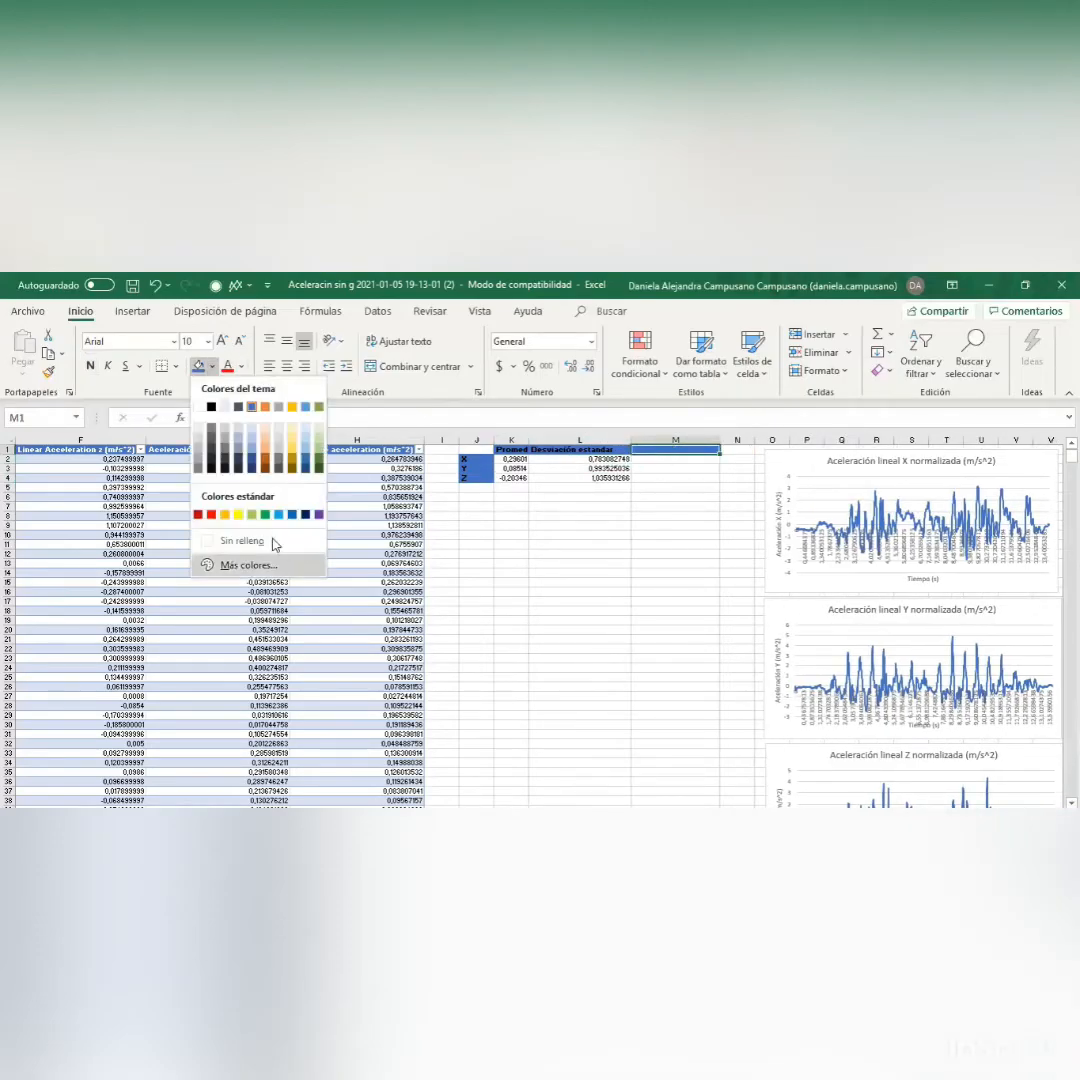
click(250, 541)
click(568, 460)
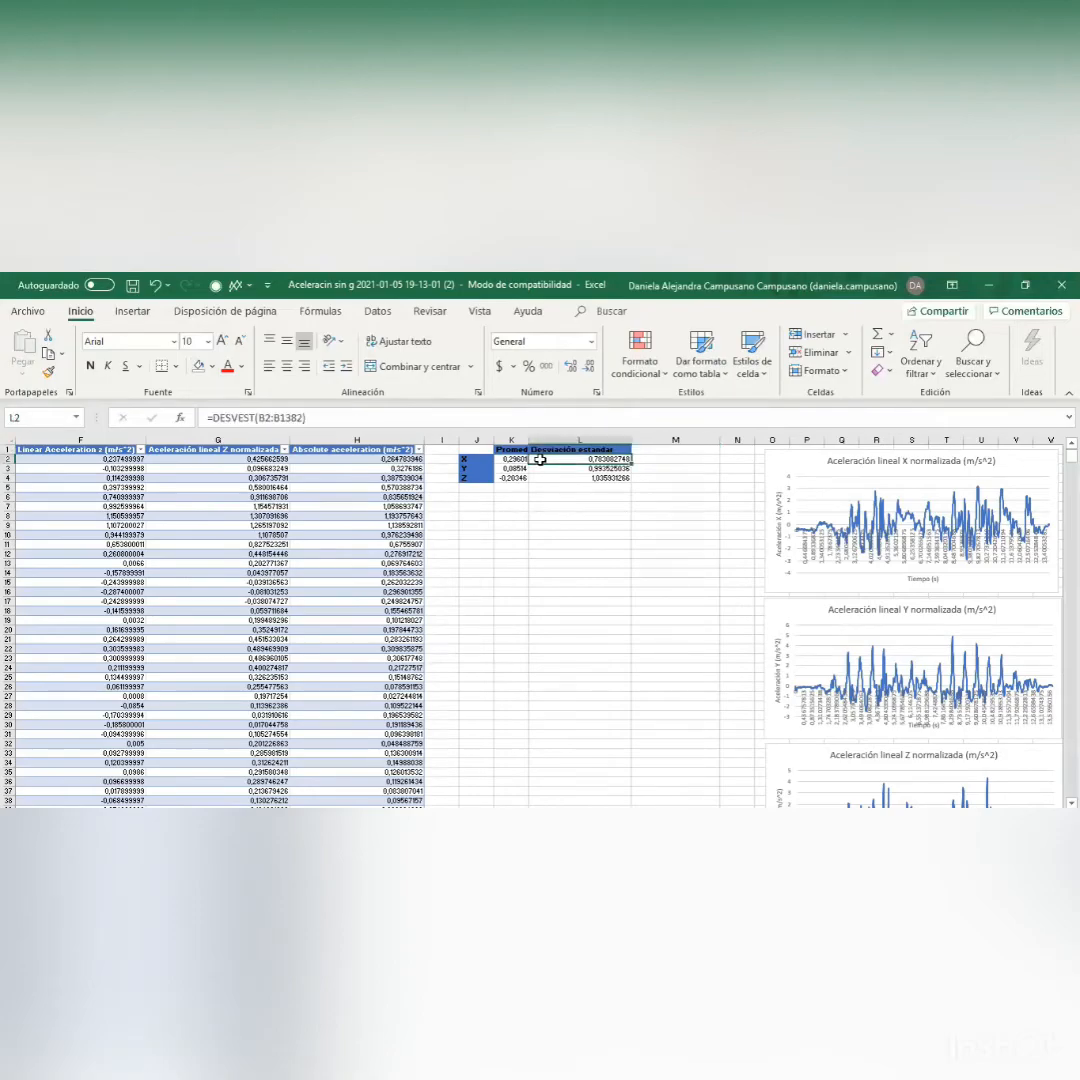
Change the font color of the "Promedio" and "Desviación estandar" headers in K1 and L1 to white
click(508, 450)
double_click(276, 420)
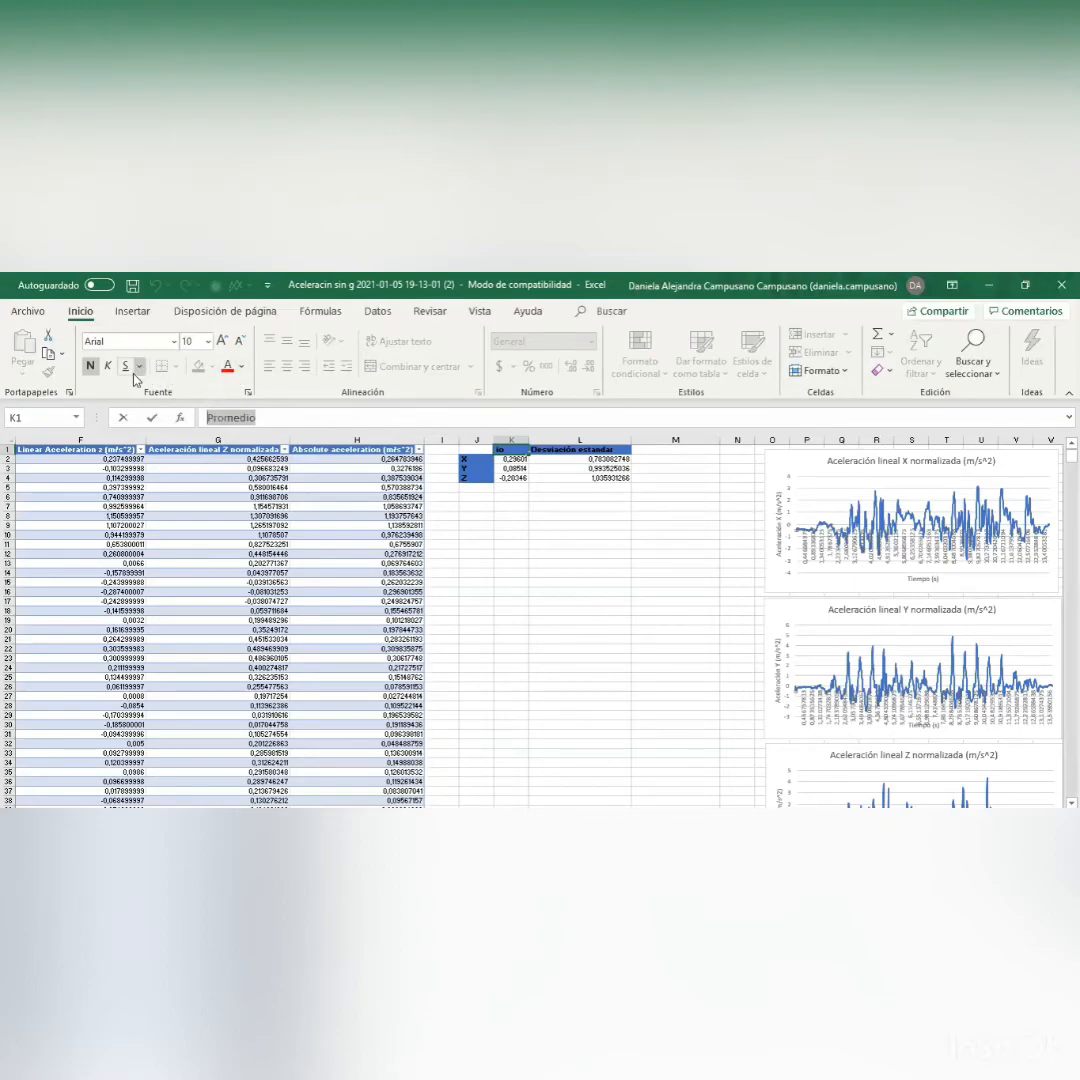
click(241, 367)
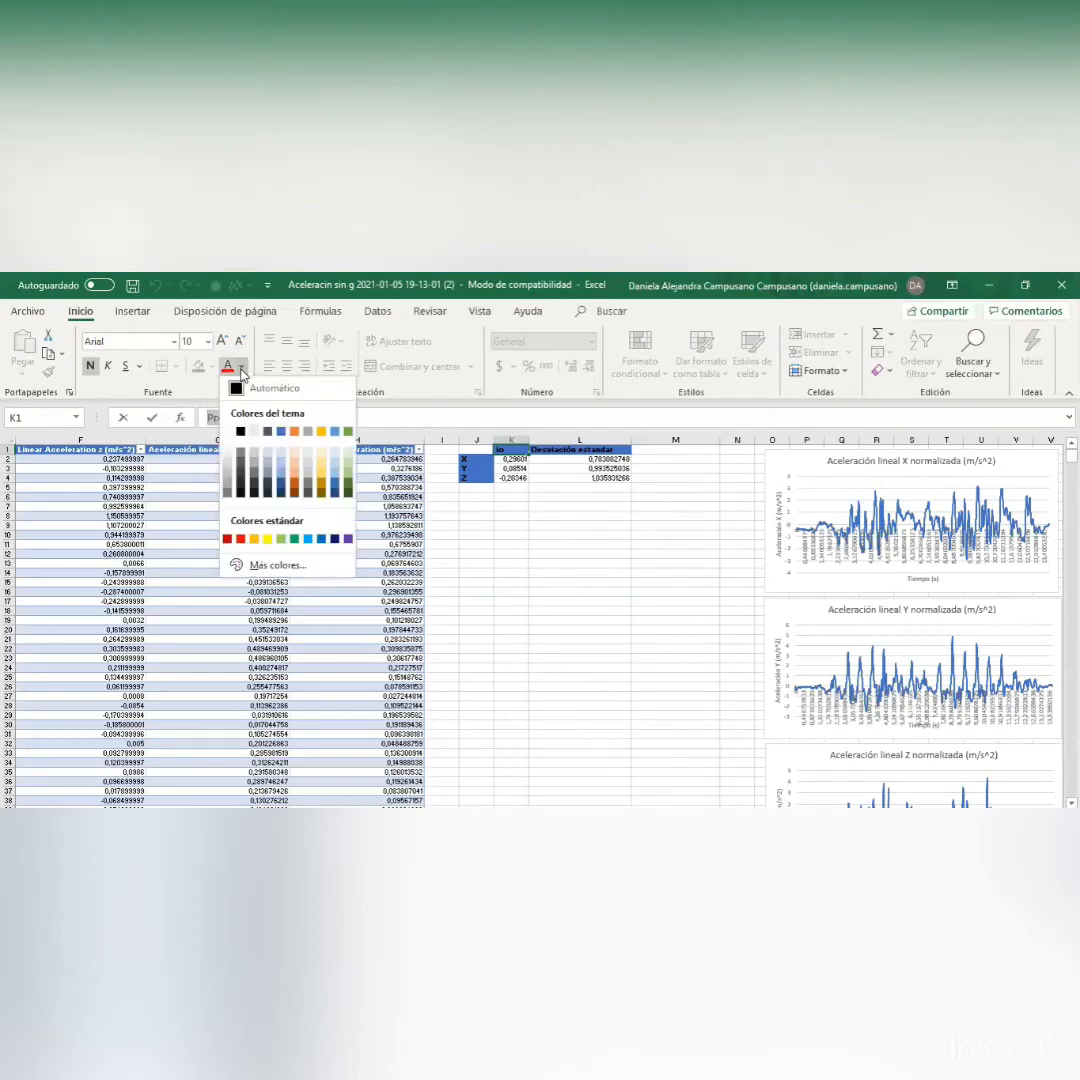
click(228, 431)
click(585, 454)
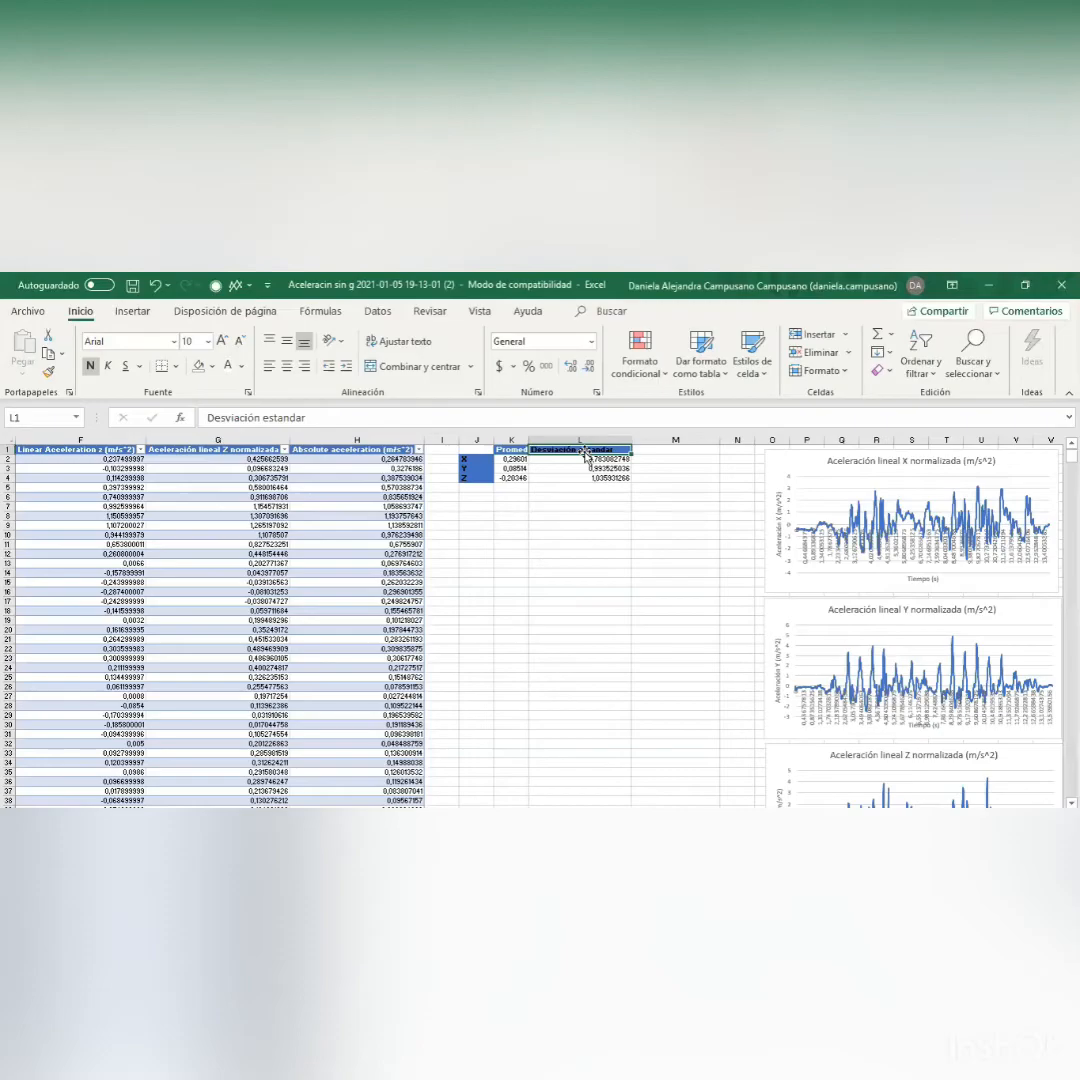
click(227, 368)
Change the font color of the X, Y and Z labels in J2 to J4 to white
click(465, 458)
click(511, 452)
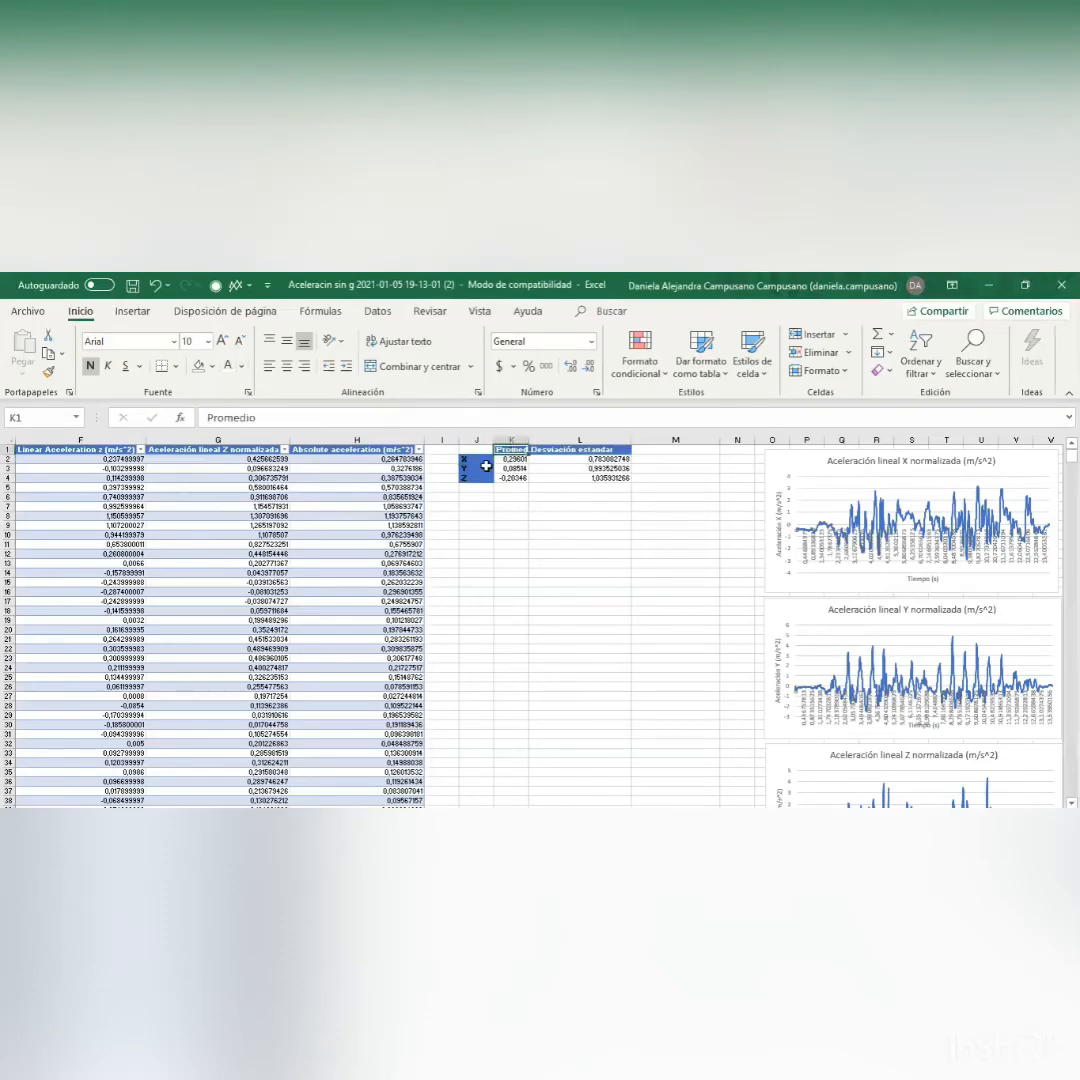
drag(468, 460, 470, 482)
click(227, 368)
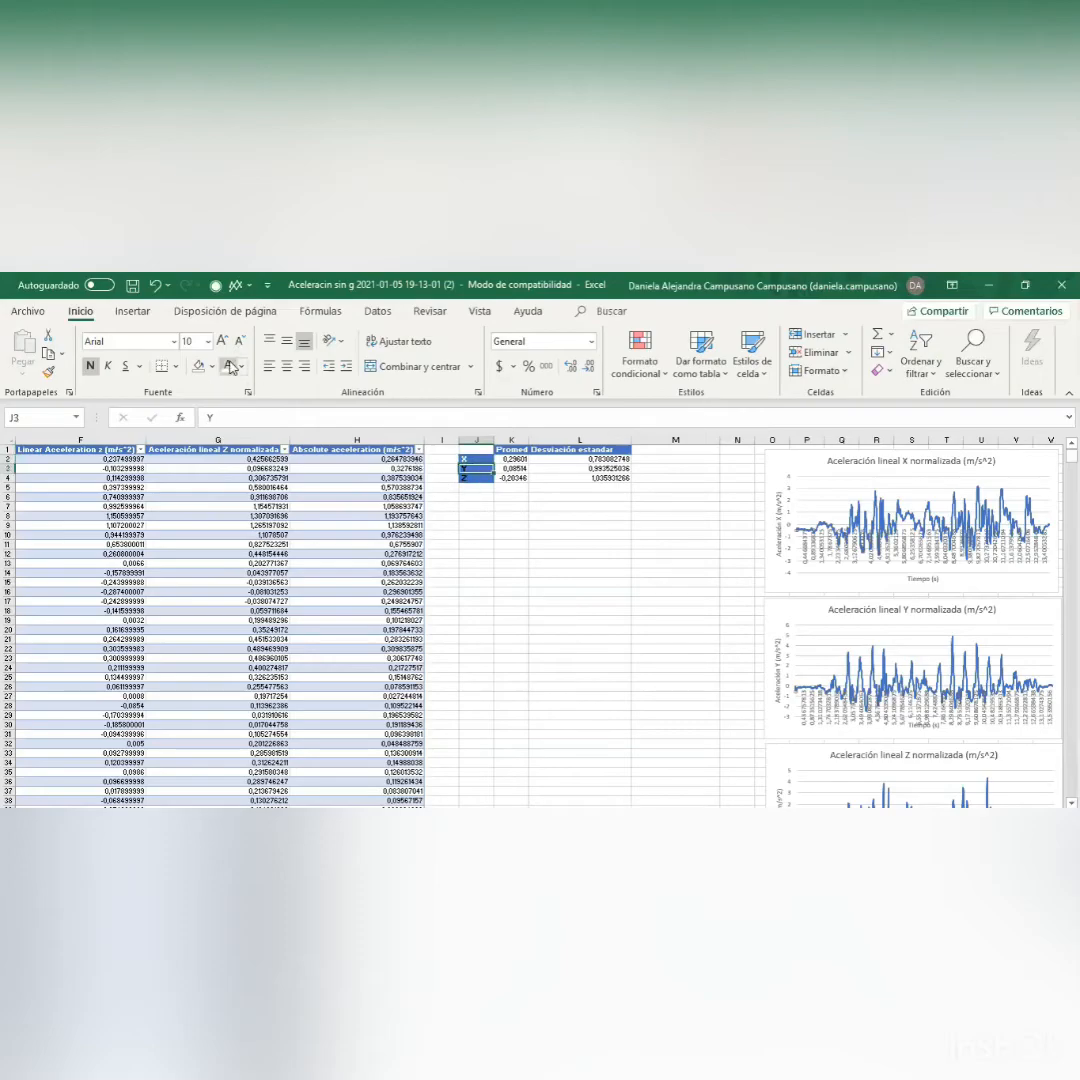
key(Return)
Widen column K to fit "Promedio" and center the headers in K1 and L1 horizontally
drag(527, 439, 548, 440)
click(521, 449)
click(287, 366)
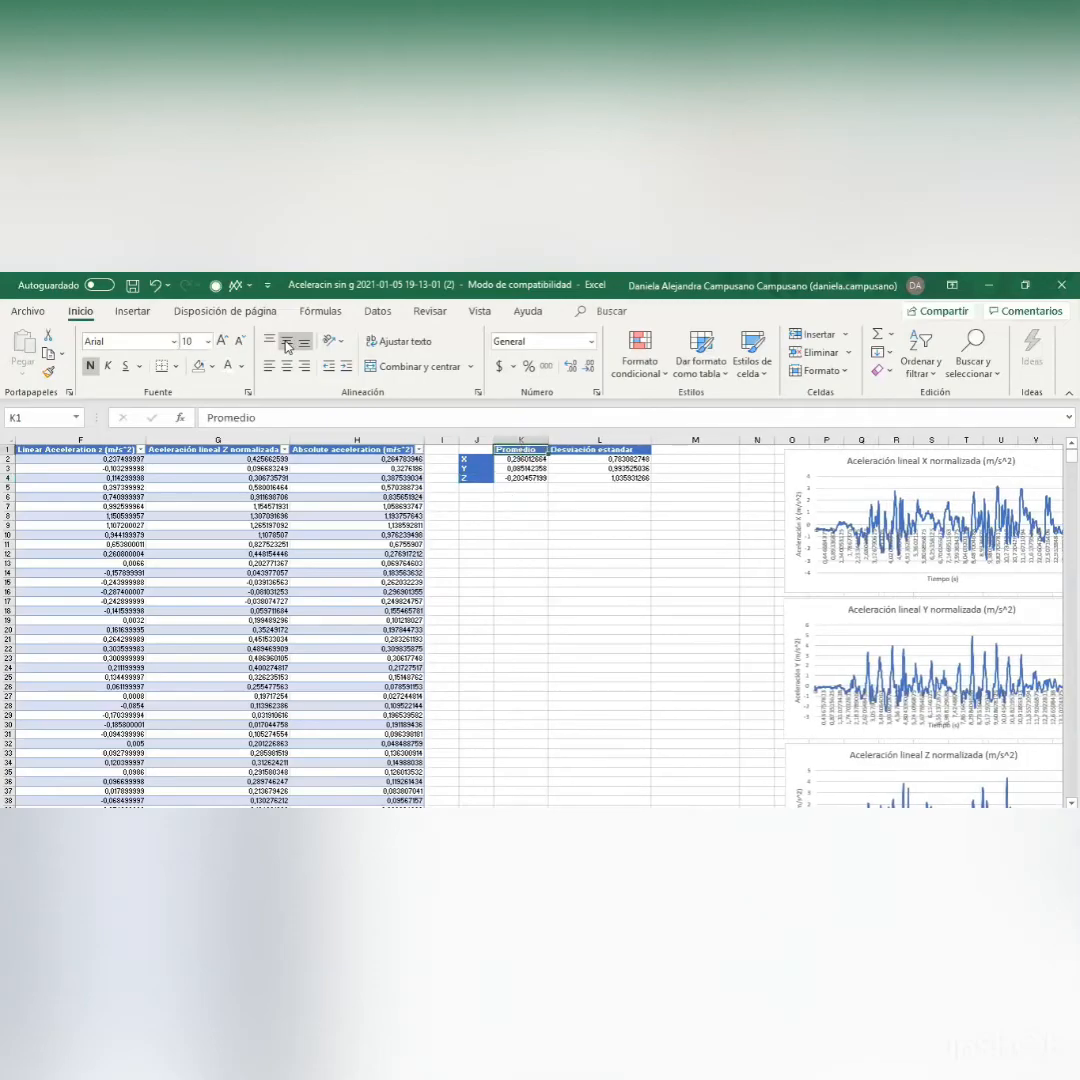
click(557, 451)
click(287, 366)
Try a light blue font color on the X average in cell K2 and undo it
click(527, 461)
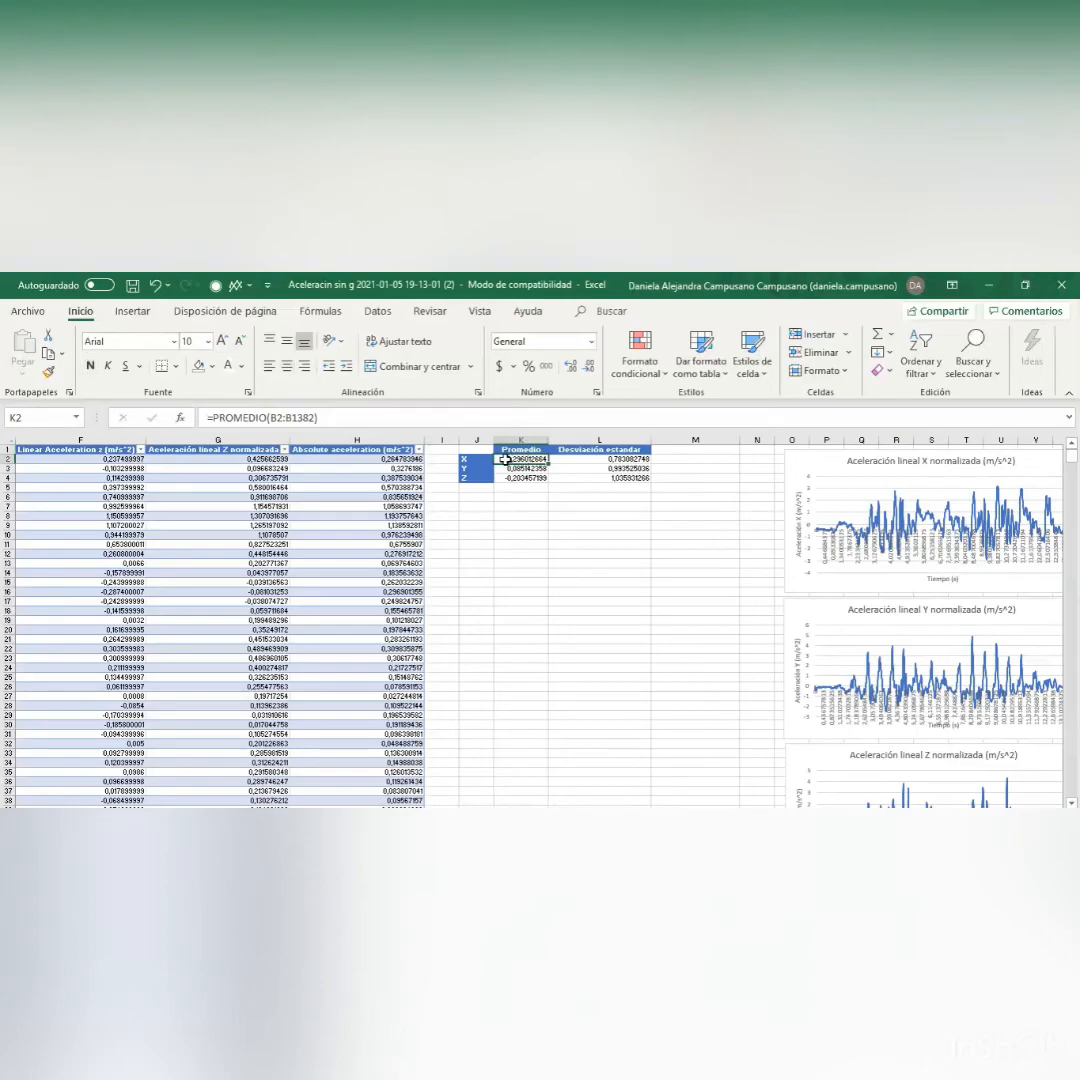
click(241, 366)
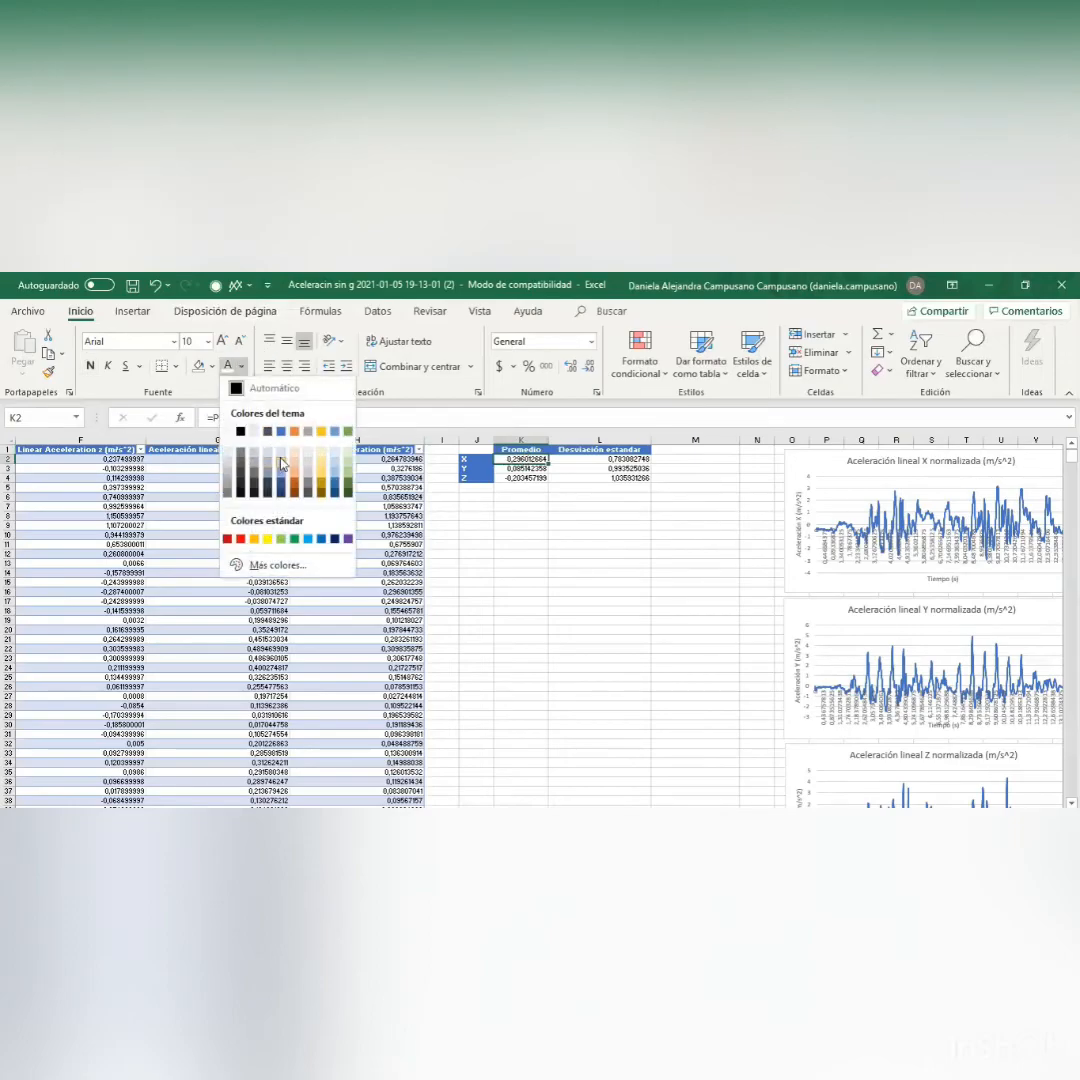
click(282, 463)
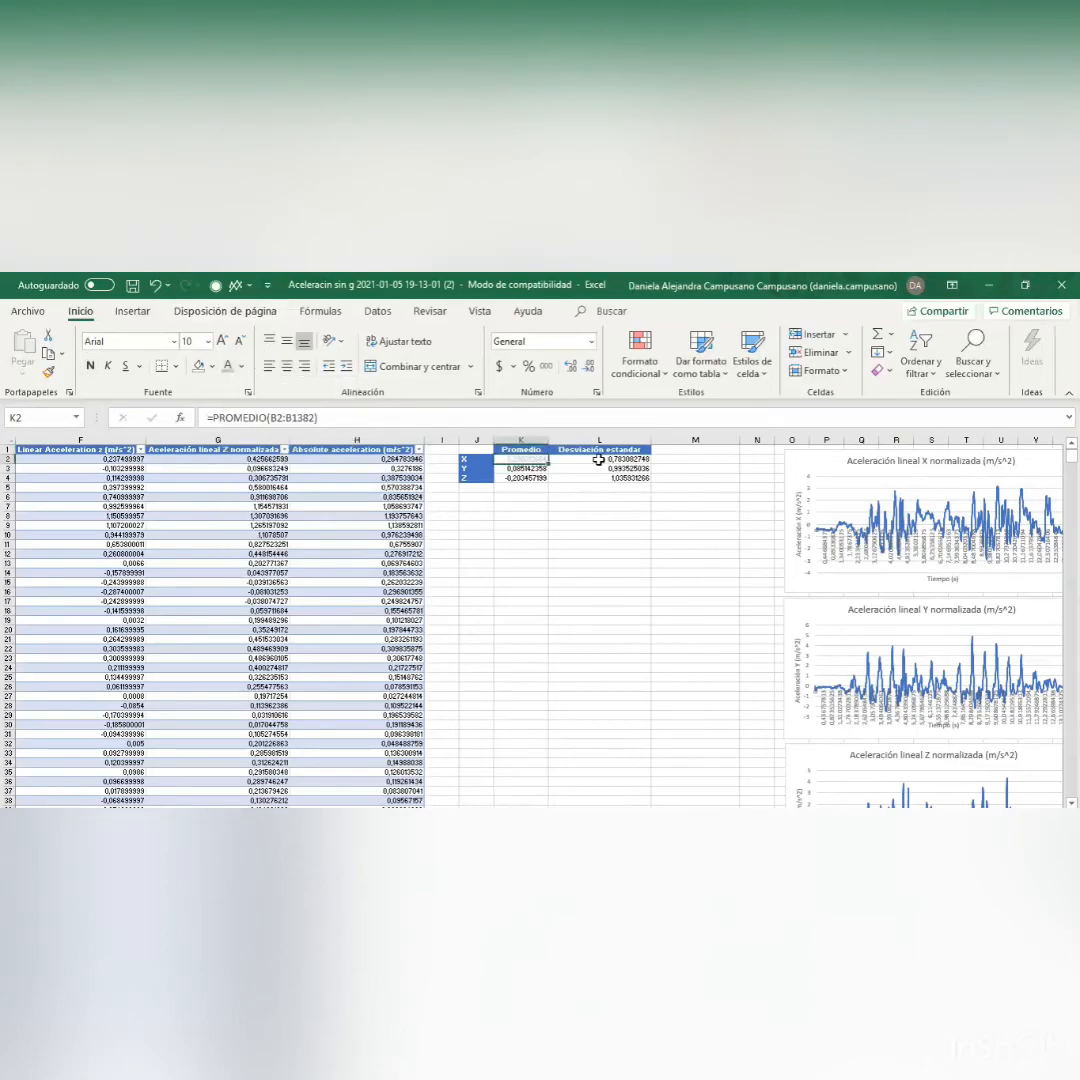
click(155, 286)
Fill the X average and standard deviation cells, K2 and L2, with a light shade of the theme blue
click(212, 366)
click(590, 466)
click(599, 458)
click(212, 366)
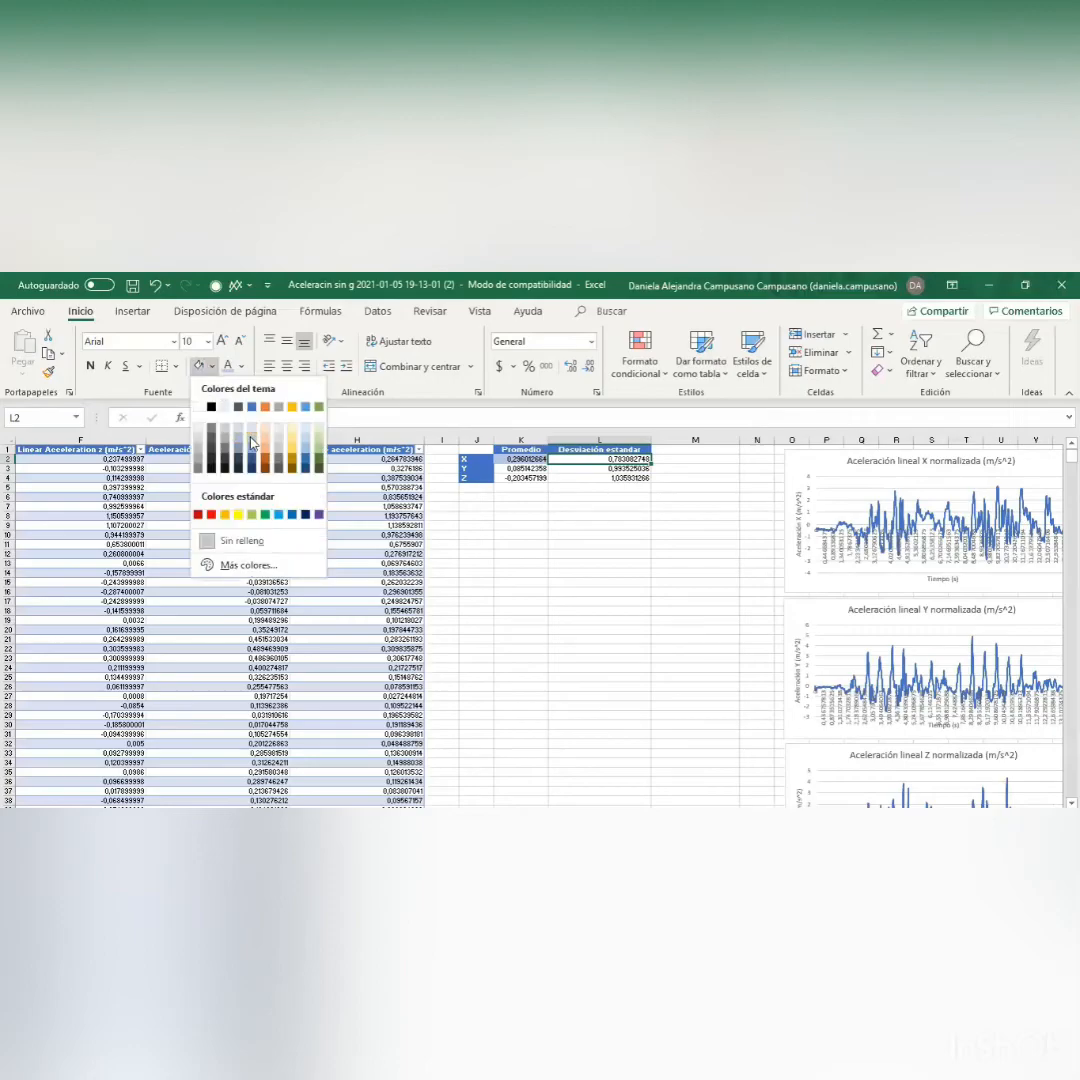
Fill the Z average and standard deviation cells, K4 and L4, with a light blue matching the X row
click(521, 477)
click(521, 477)
click(212, 366)
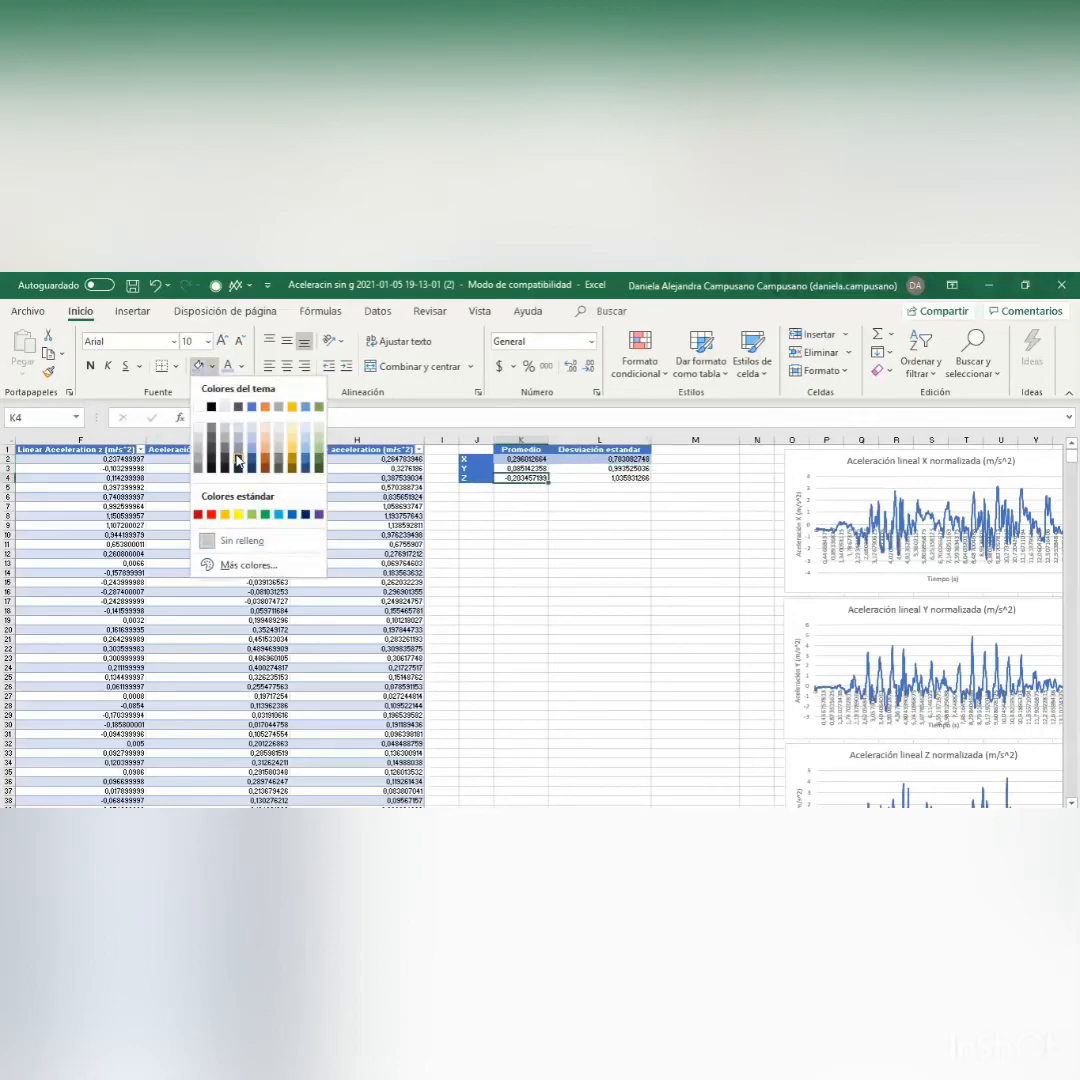
click(236, 462)
click(620, 478)
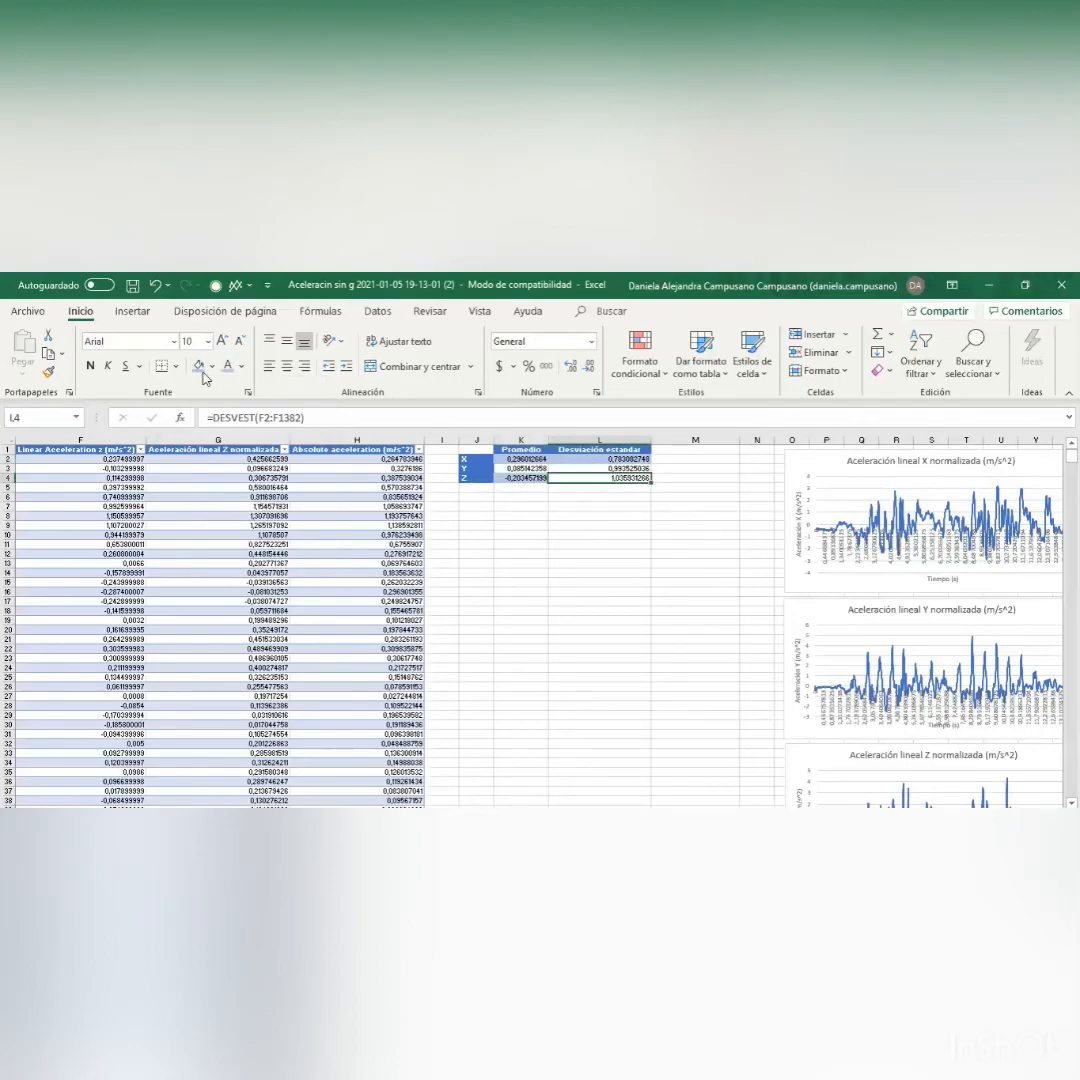
click(688, 490)
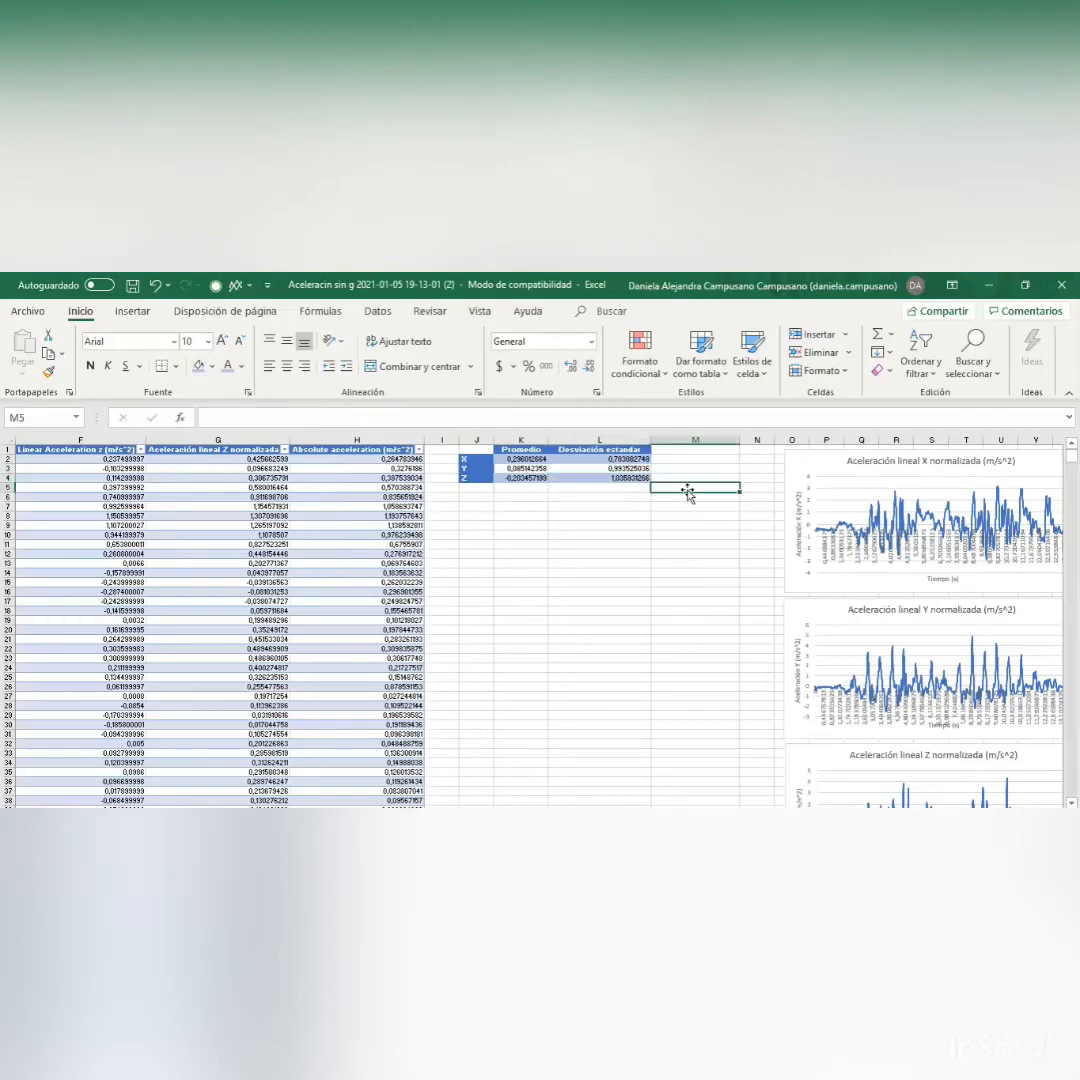
Make the average and standard deviation values for X, Y and Z in K2 to L4 bold
click(518, 461)
click(92, 367)
click(584, 459)
click(90, 366)
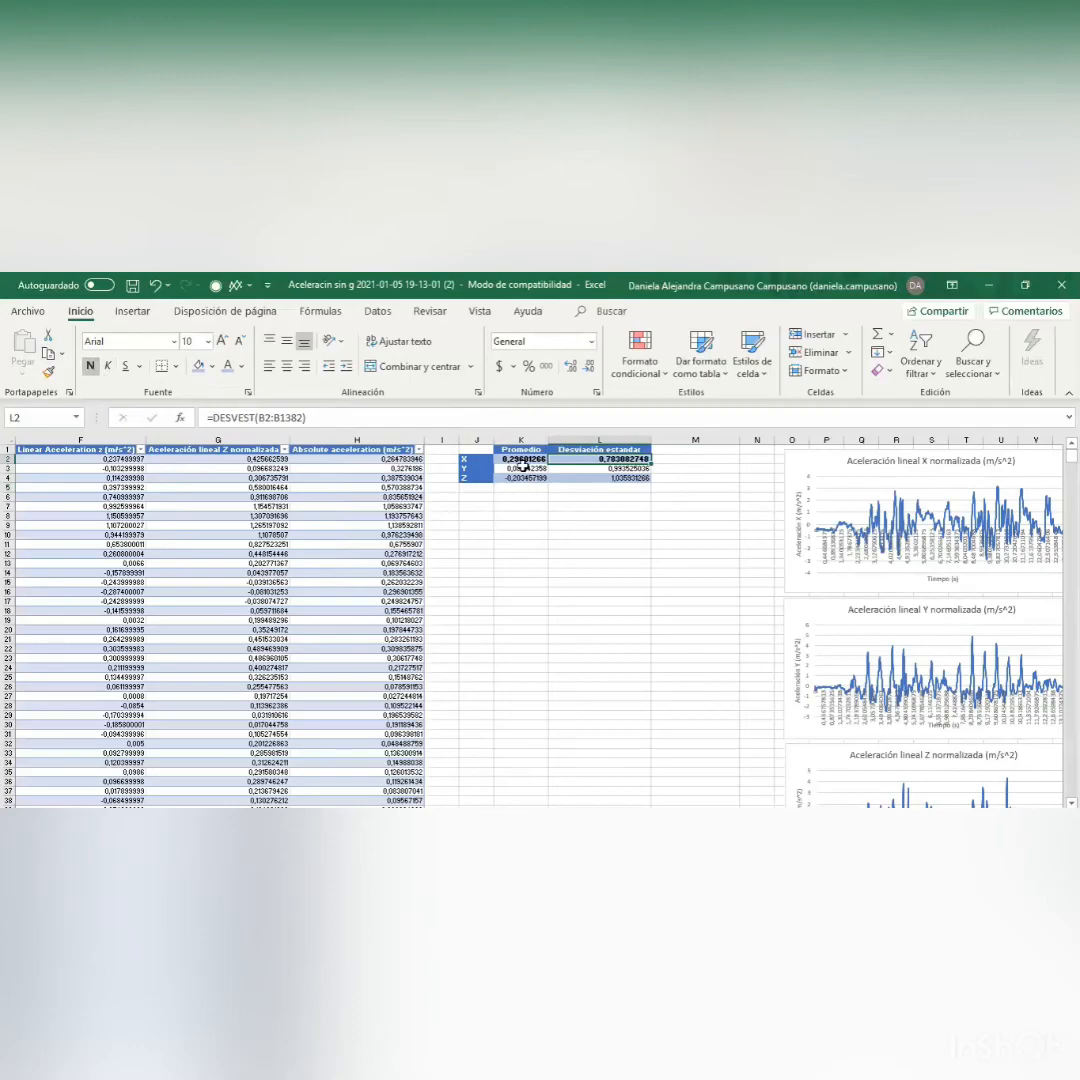
click(520, 468)
click(90, 366)
click(565, 468)
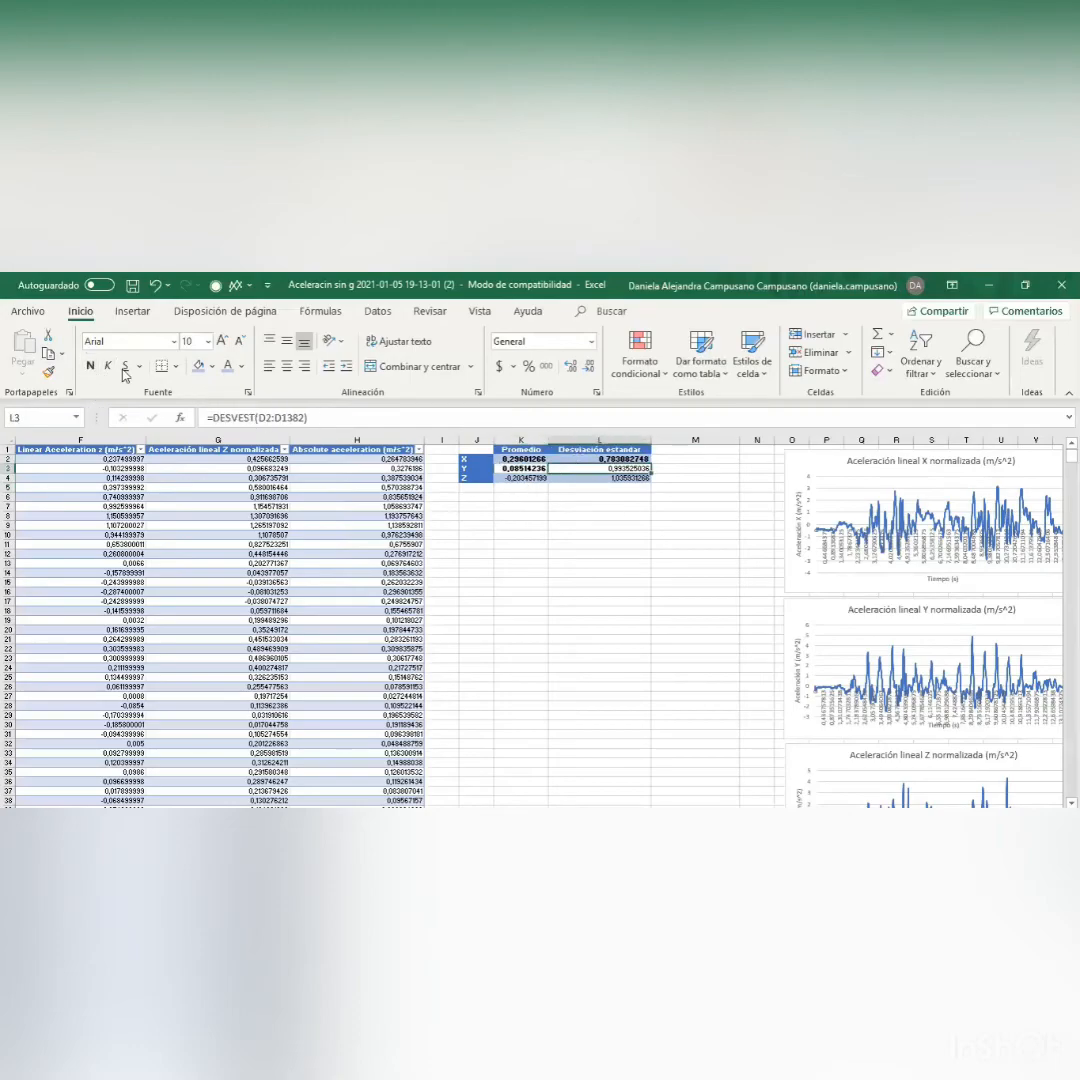
click(90, 366)
click(522, 478)
click(90, 366)
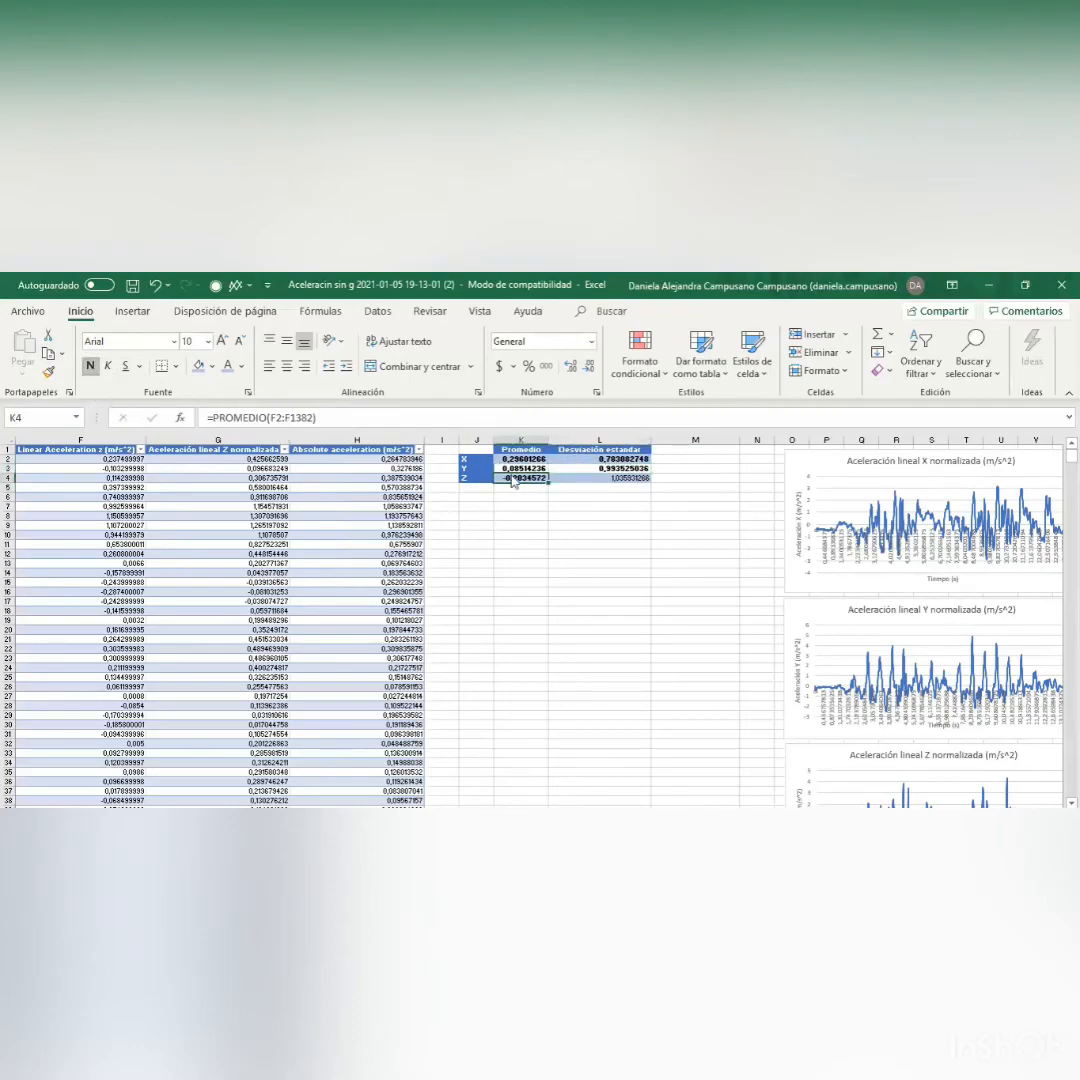
click(600, 478)
click(90, 366)
click(696, 477)
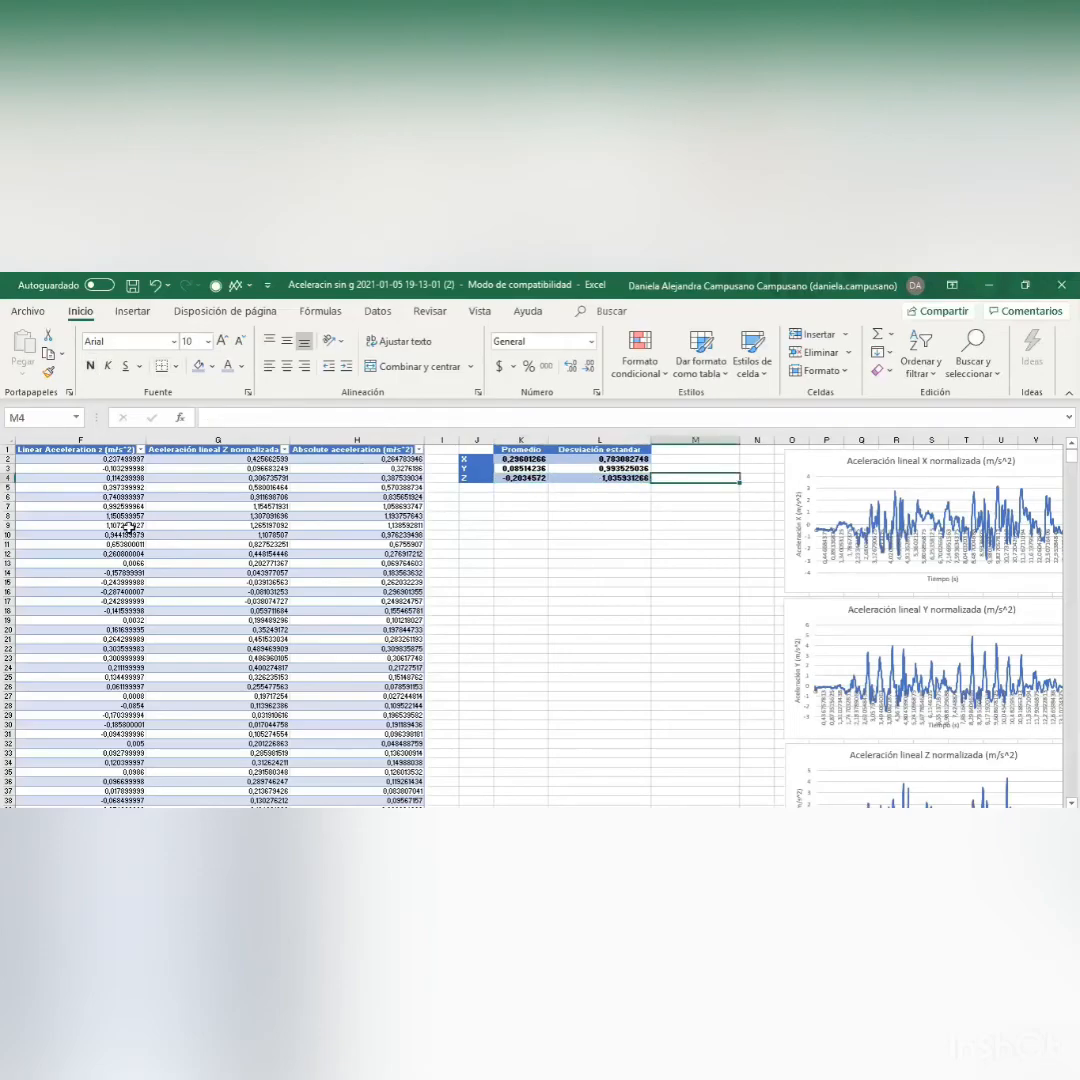
mouse_move(822, 815)
mouse_down()
mouse_move(750, 815)
mouse_move(838, 815)
mouse_up()
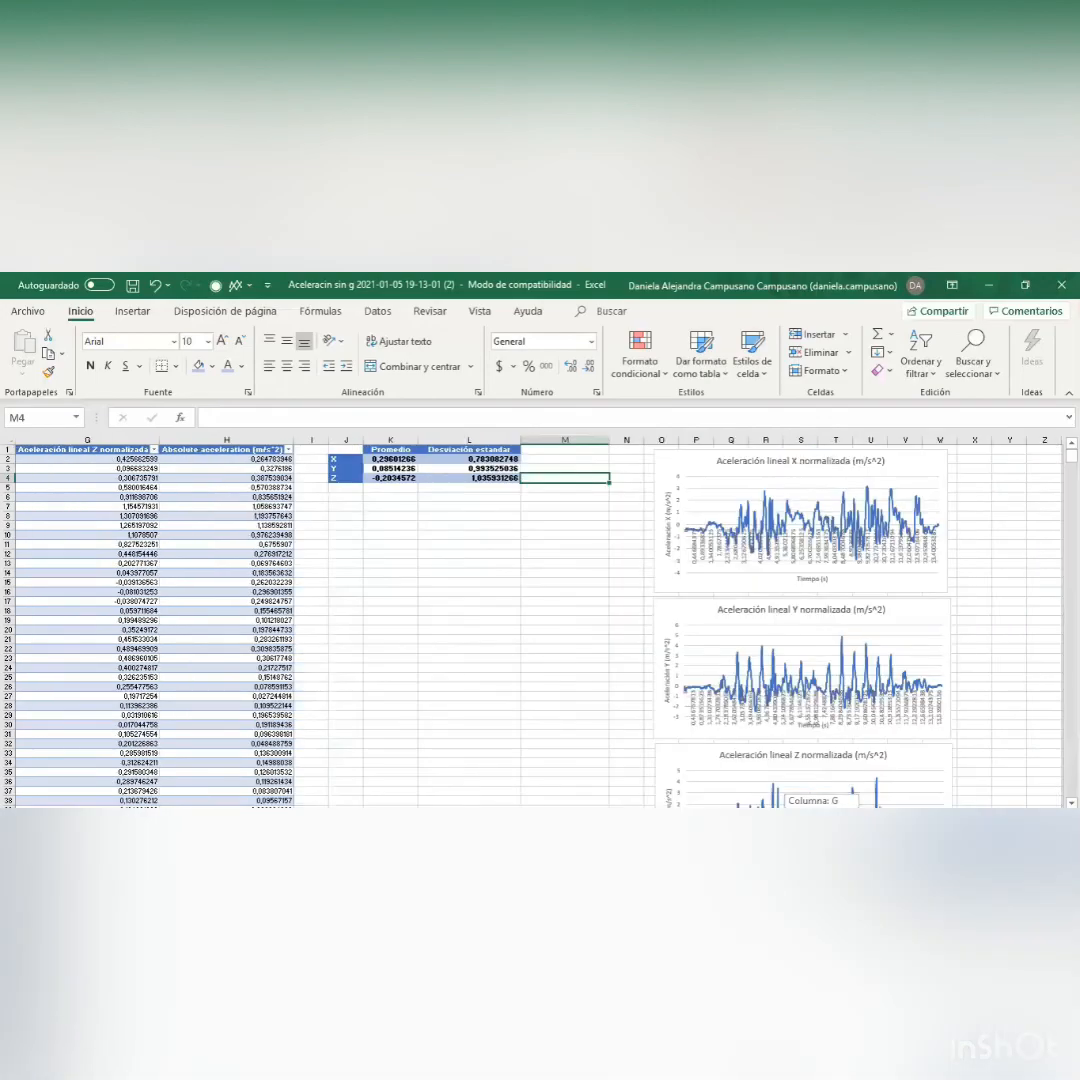